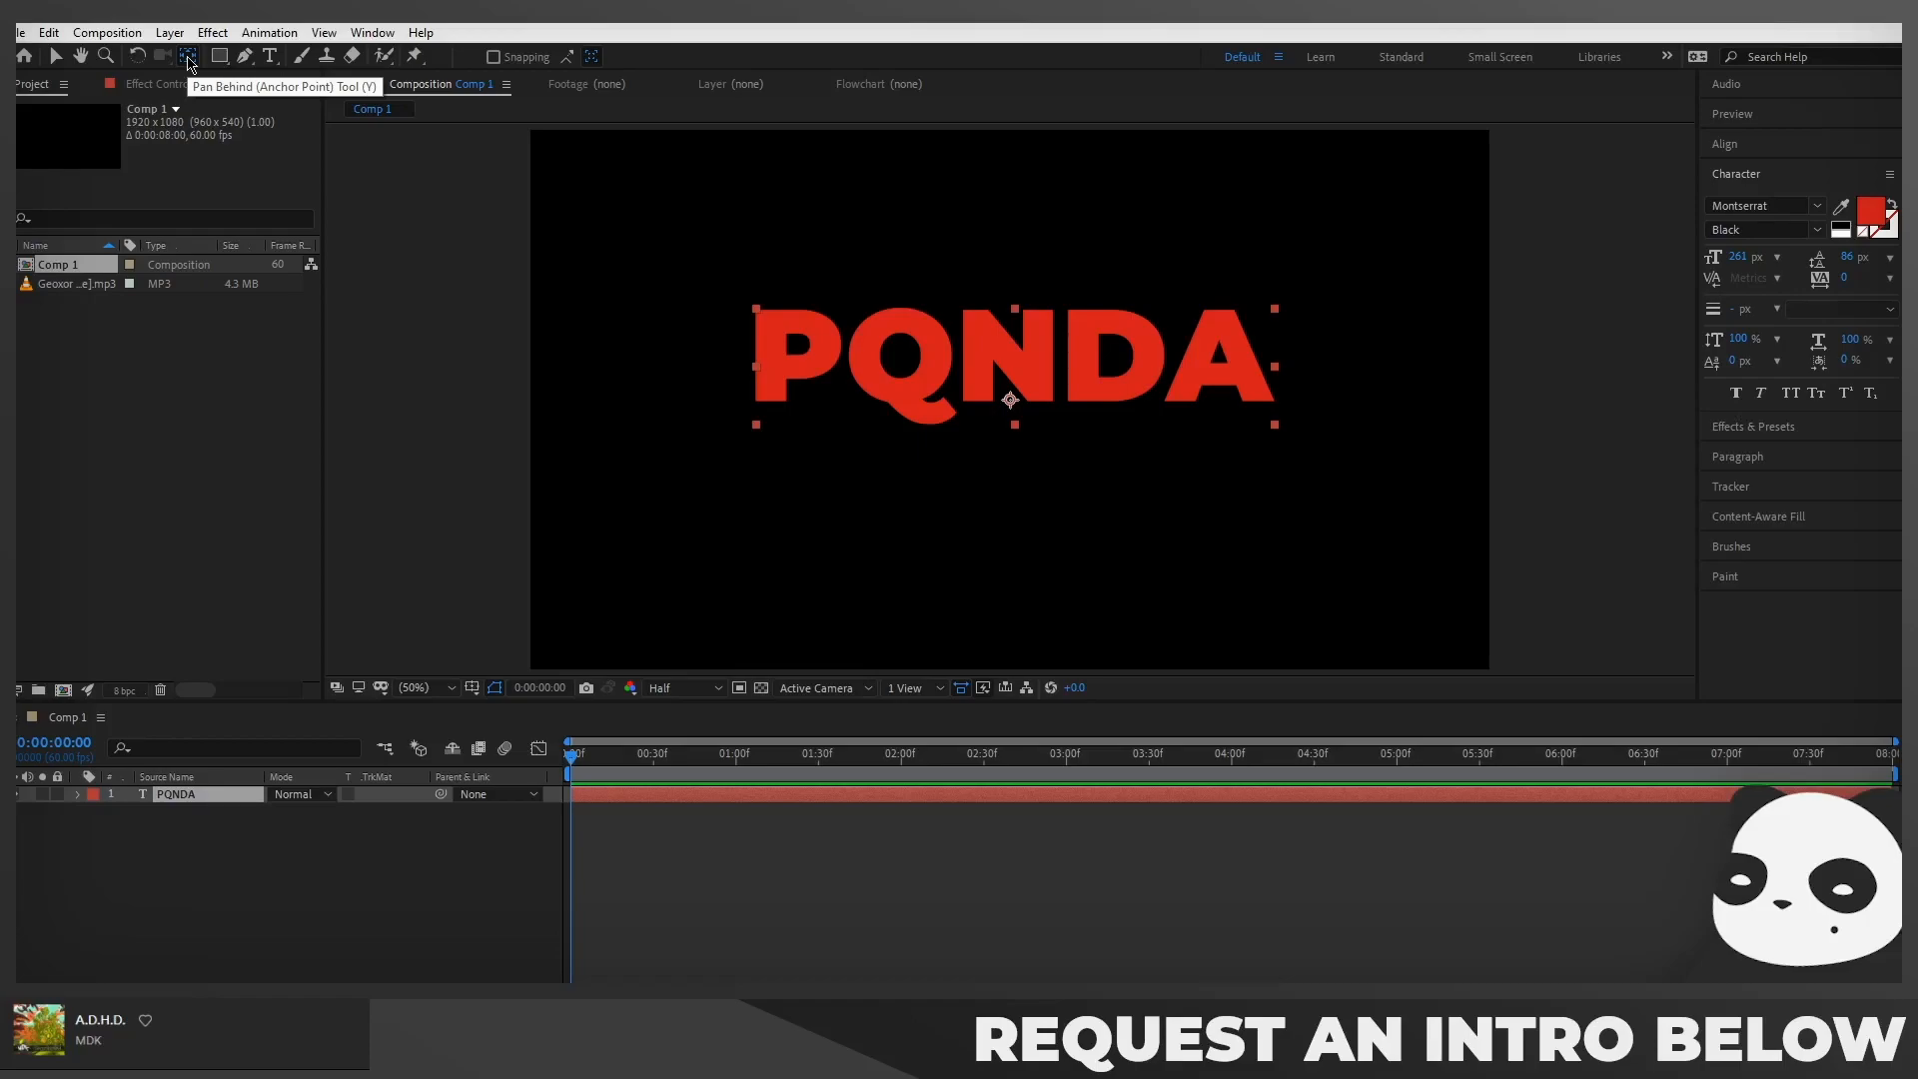
Move the PQNDA text's anchor point to its centre and align the layer horizontally and vertically to the centre of the composition
left_click_drag(1010, 403, 1059, 365)
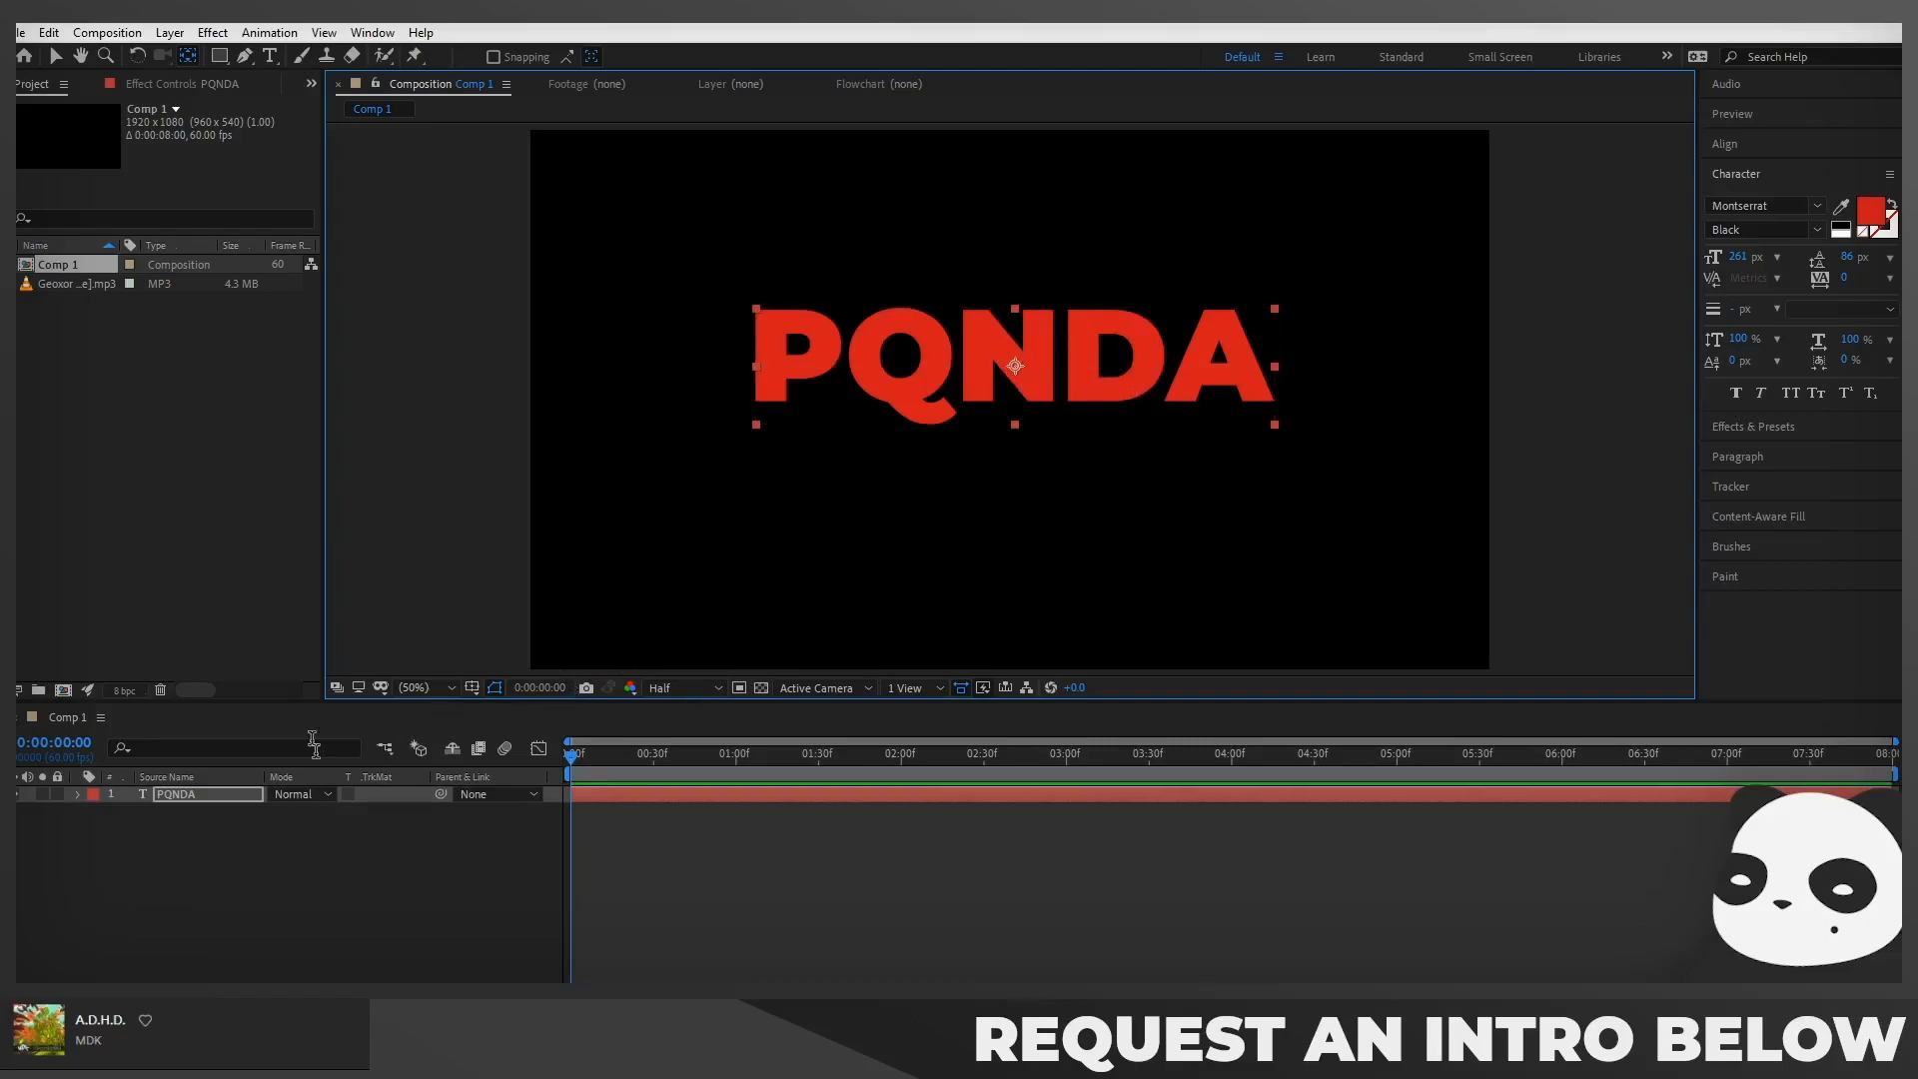
left_click(1731, 147)
left_click(1752, 196)
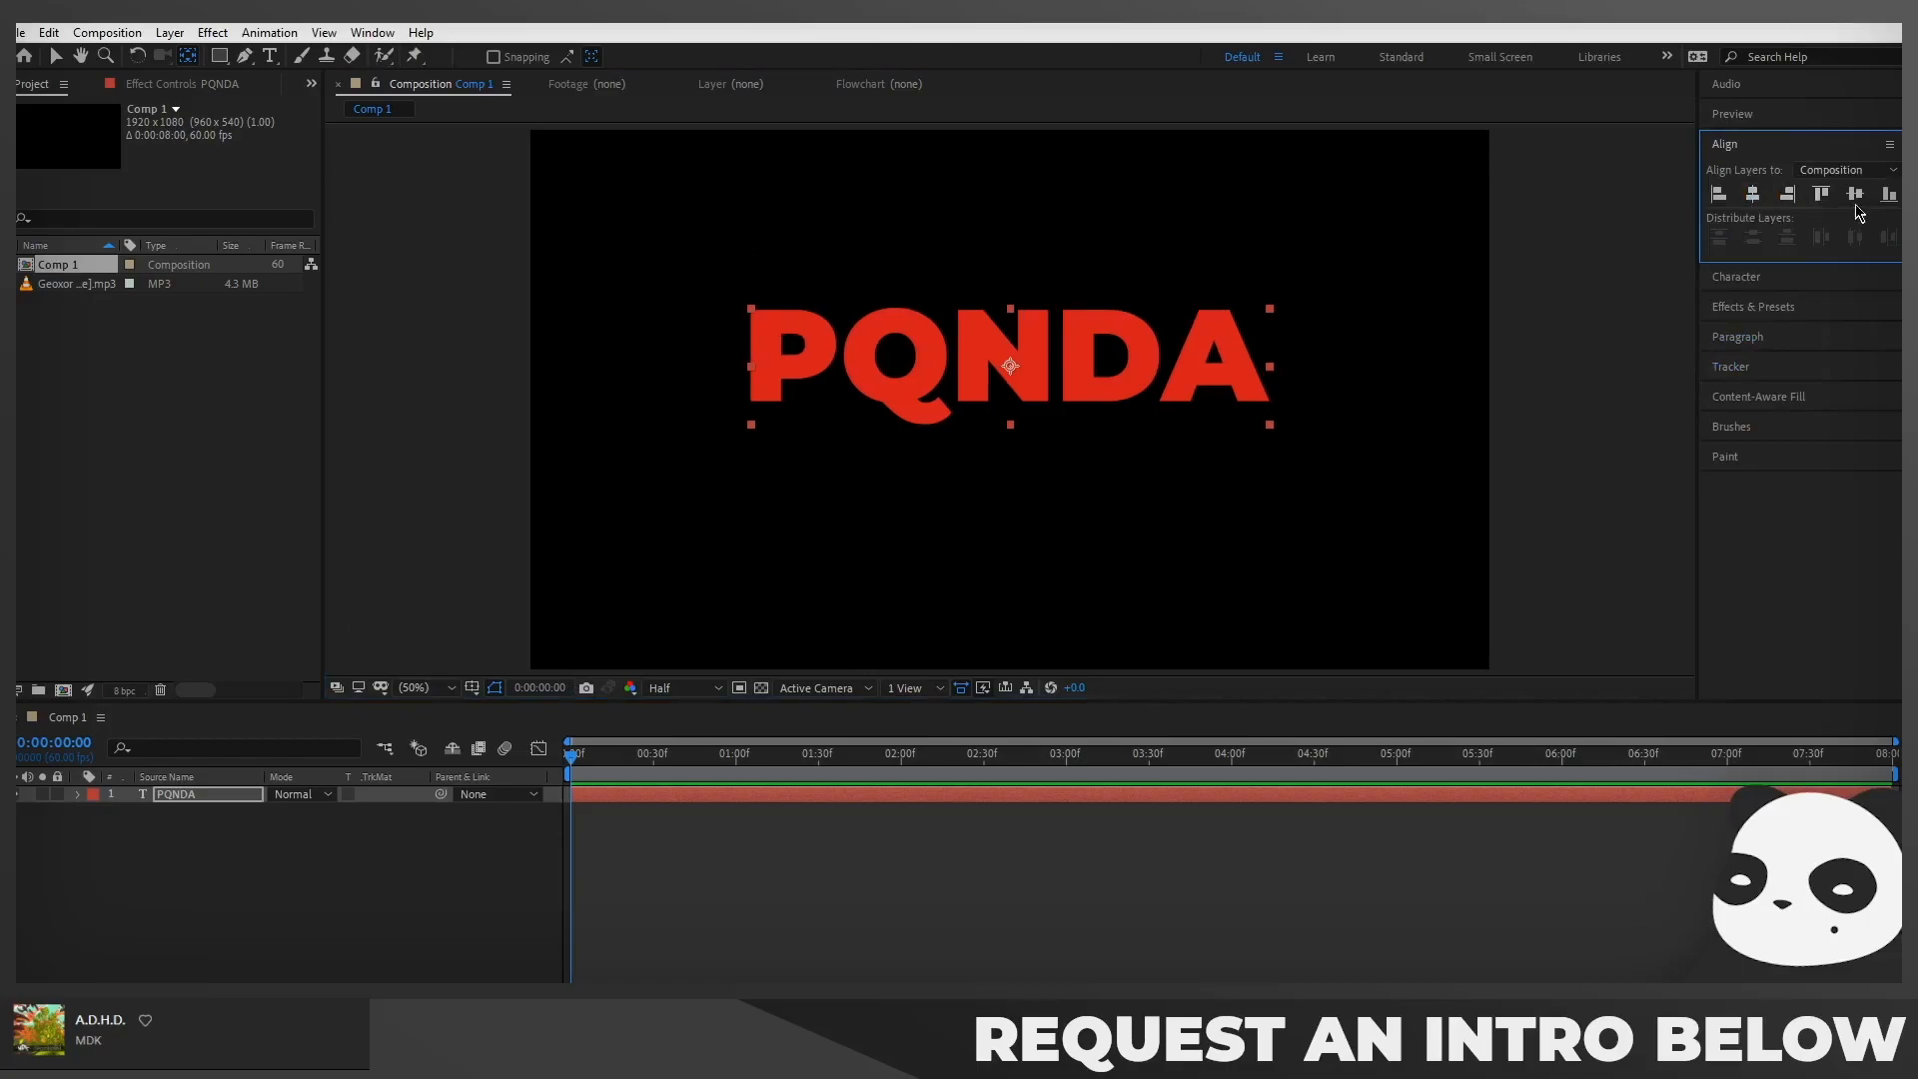
left_click(1855, 194)
left_click(431, 934)
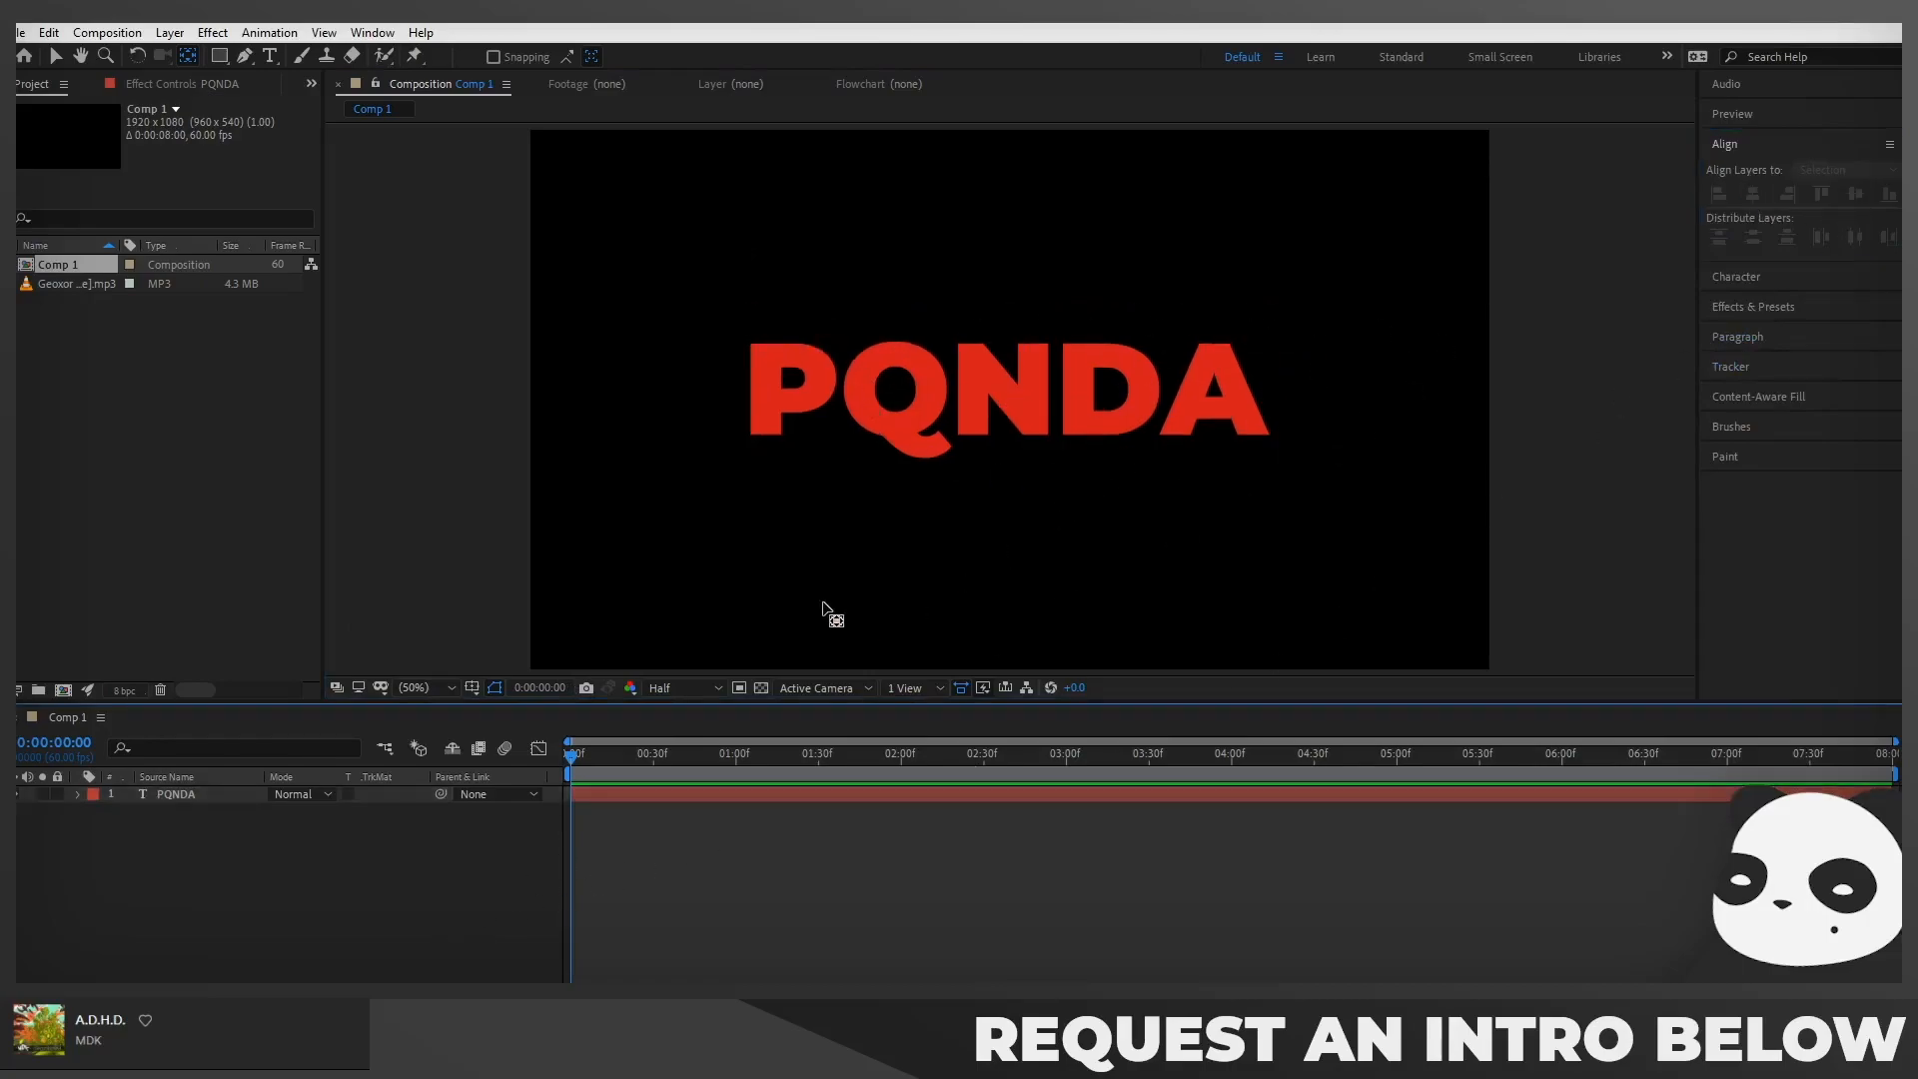
left_click(56, 57)
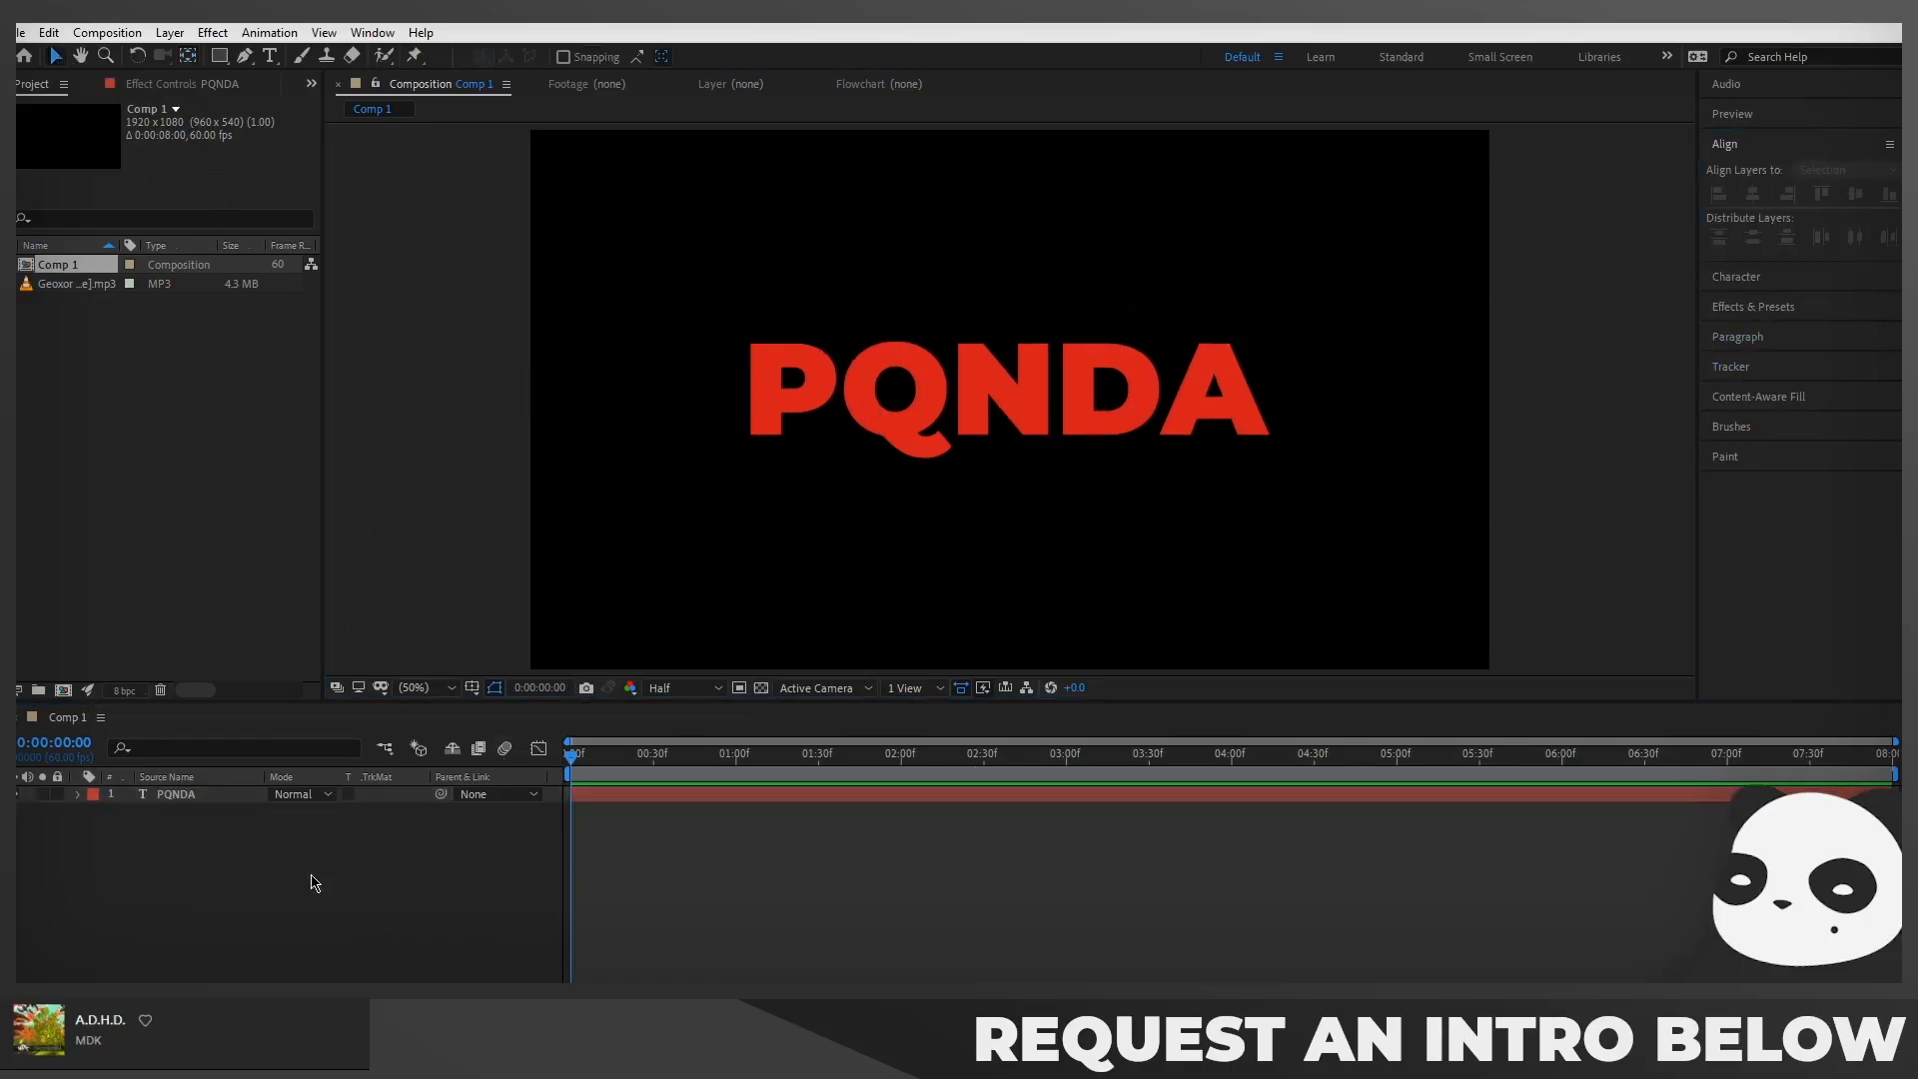
Create shapes from the PQNDA text layer and delete the original text layer
left_click(159, 794)
right_click(244, 796)
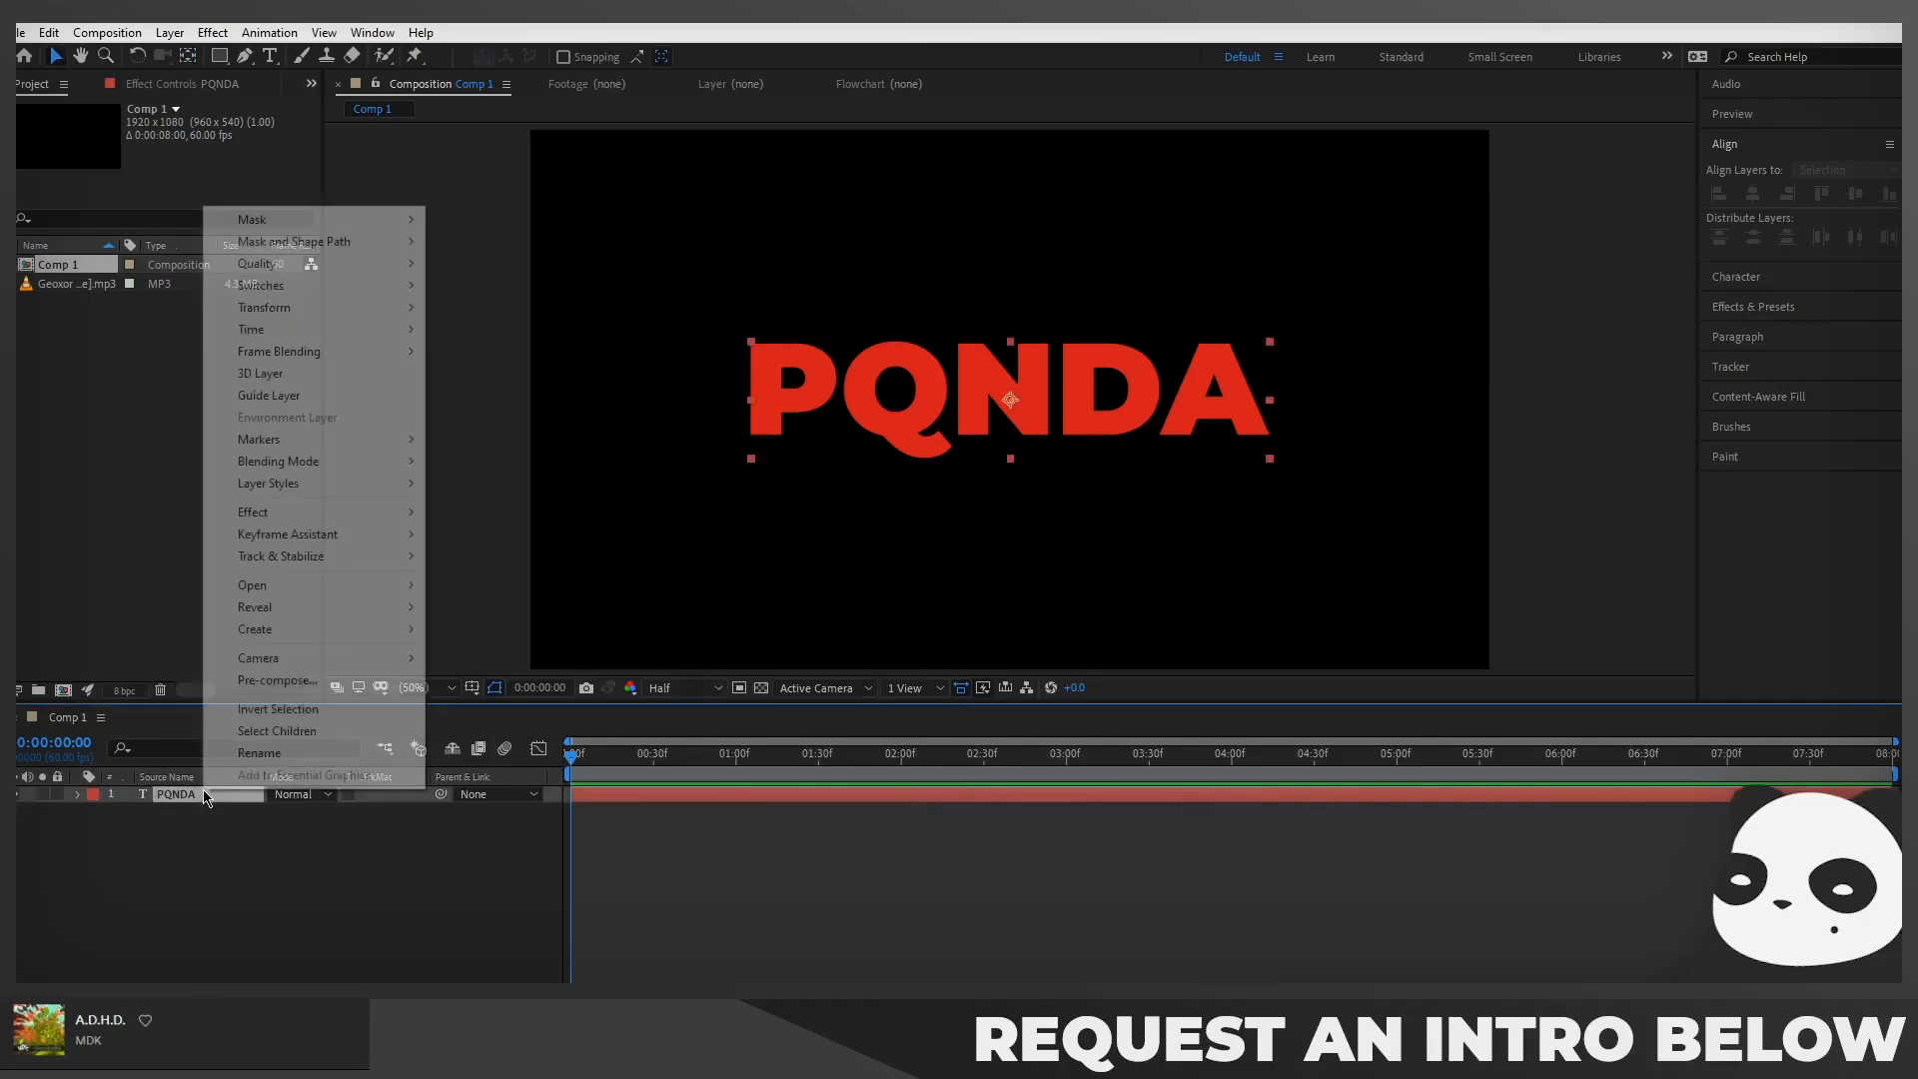
mouse_move(336, 627)
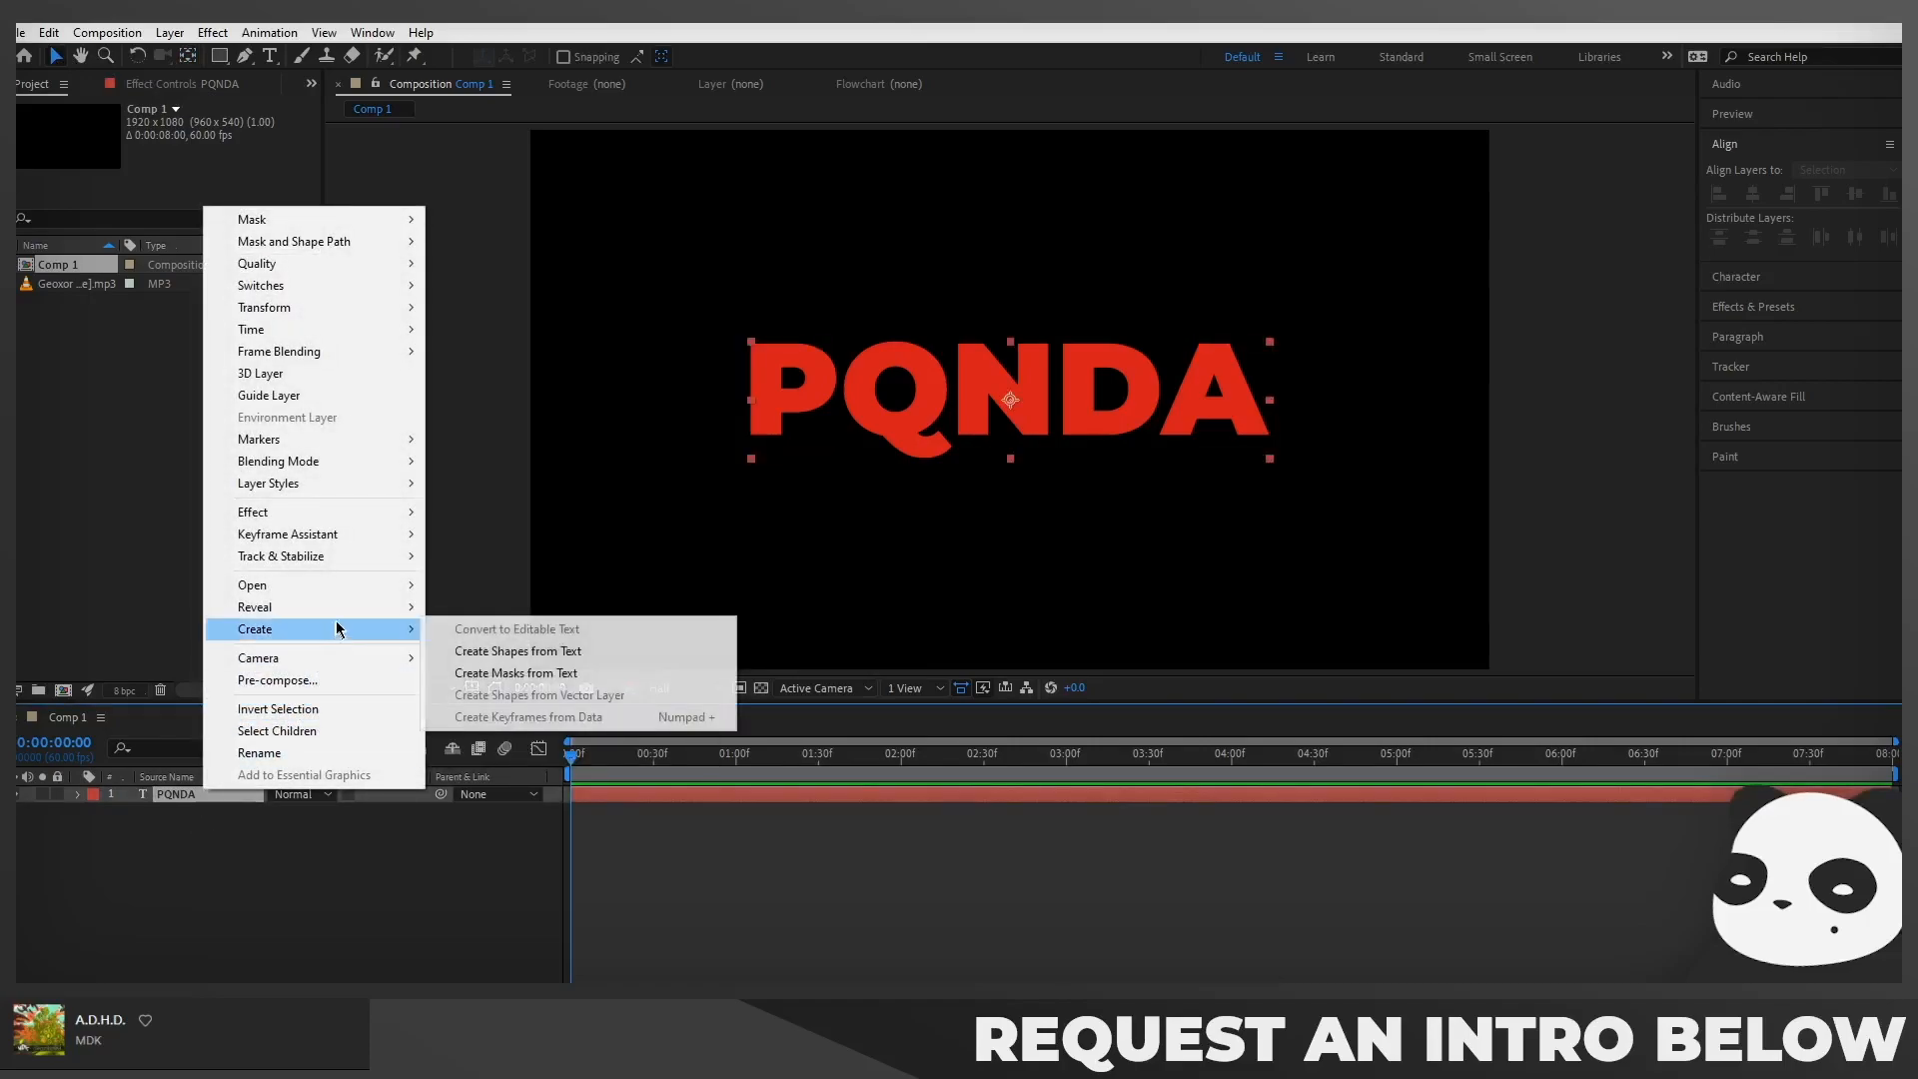
left_click(535, 650)
left_click(350, 947)
left_click(199, 810)
key("Delete")
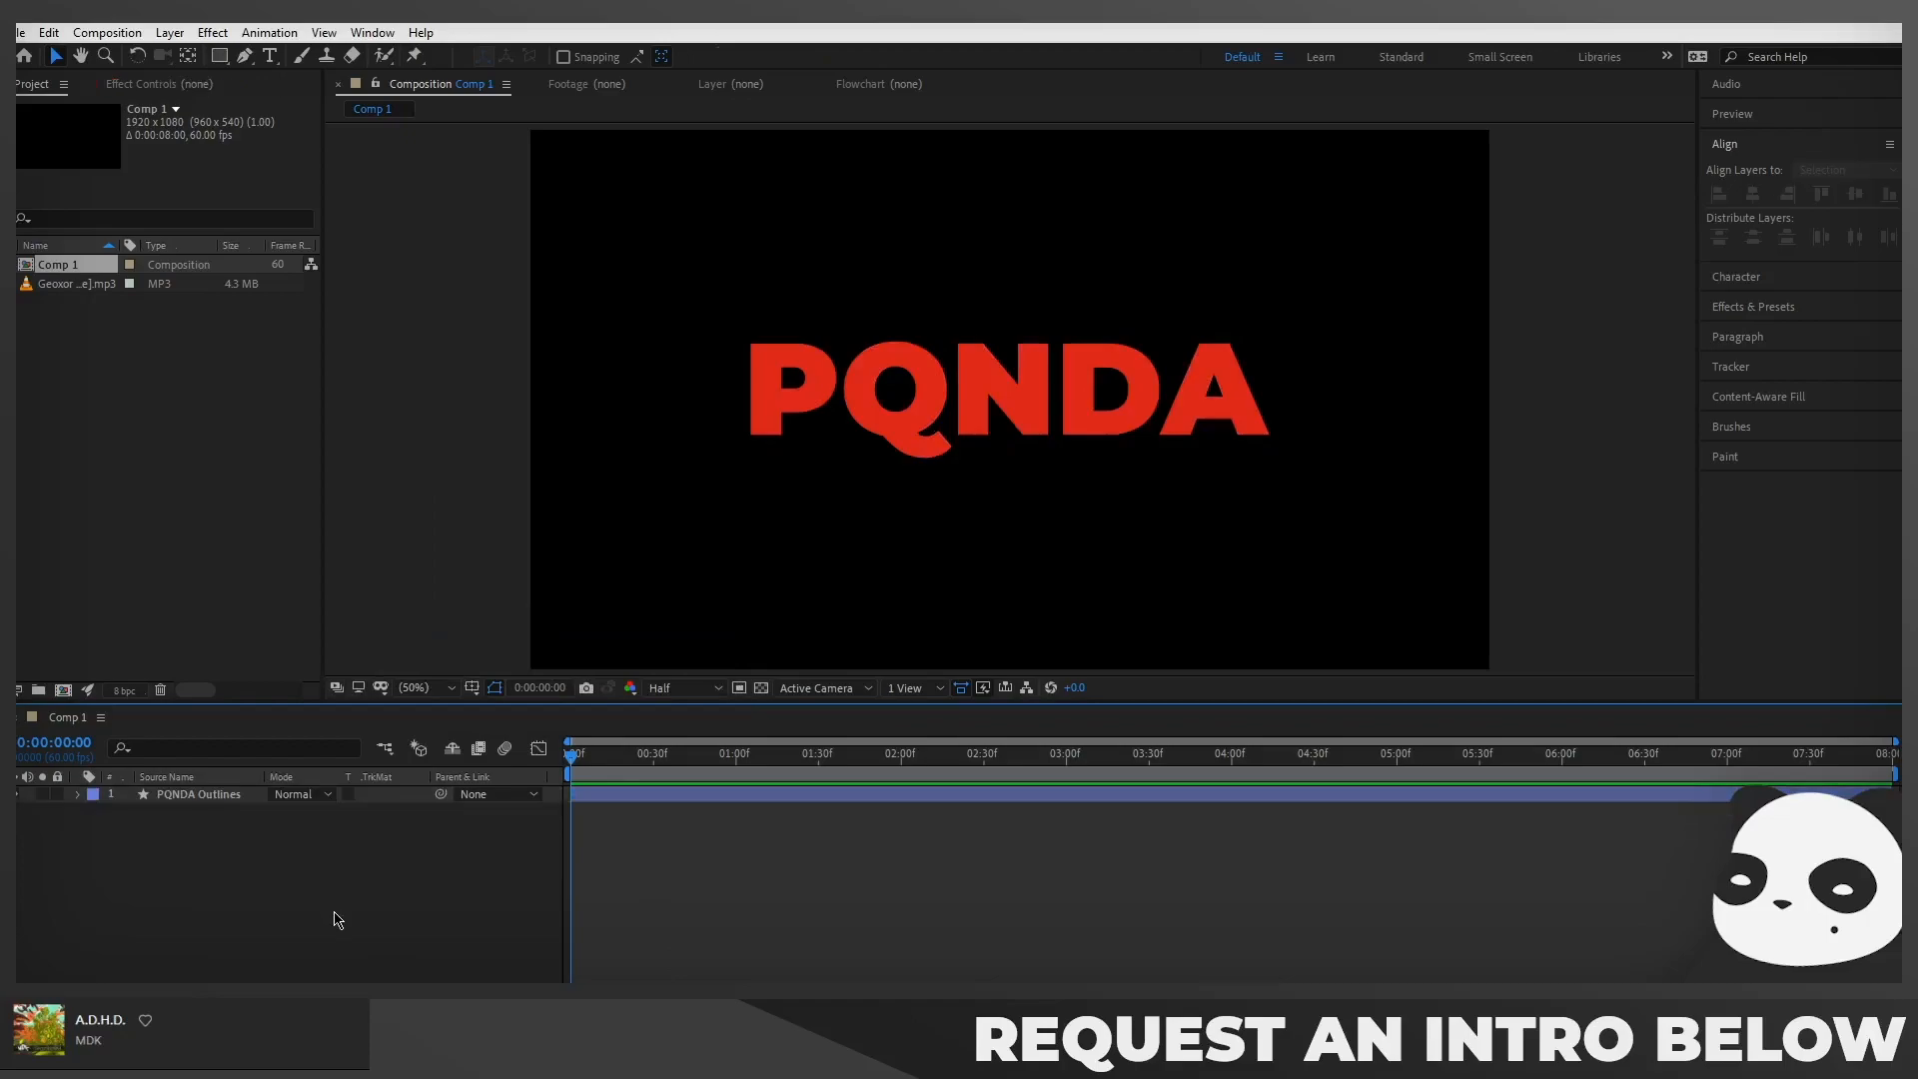
Add a stroke to the contents of the PQNDA Outlines layer and set its width to 33
left_click(206, 798)
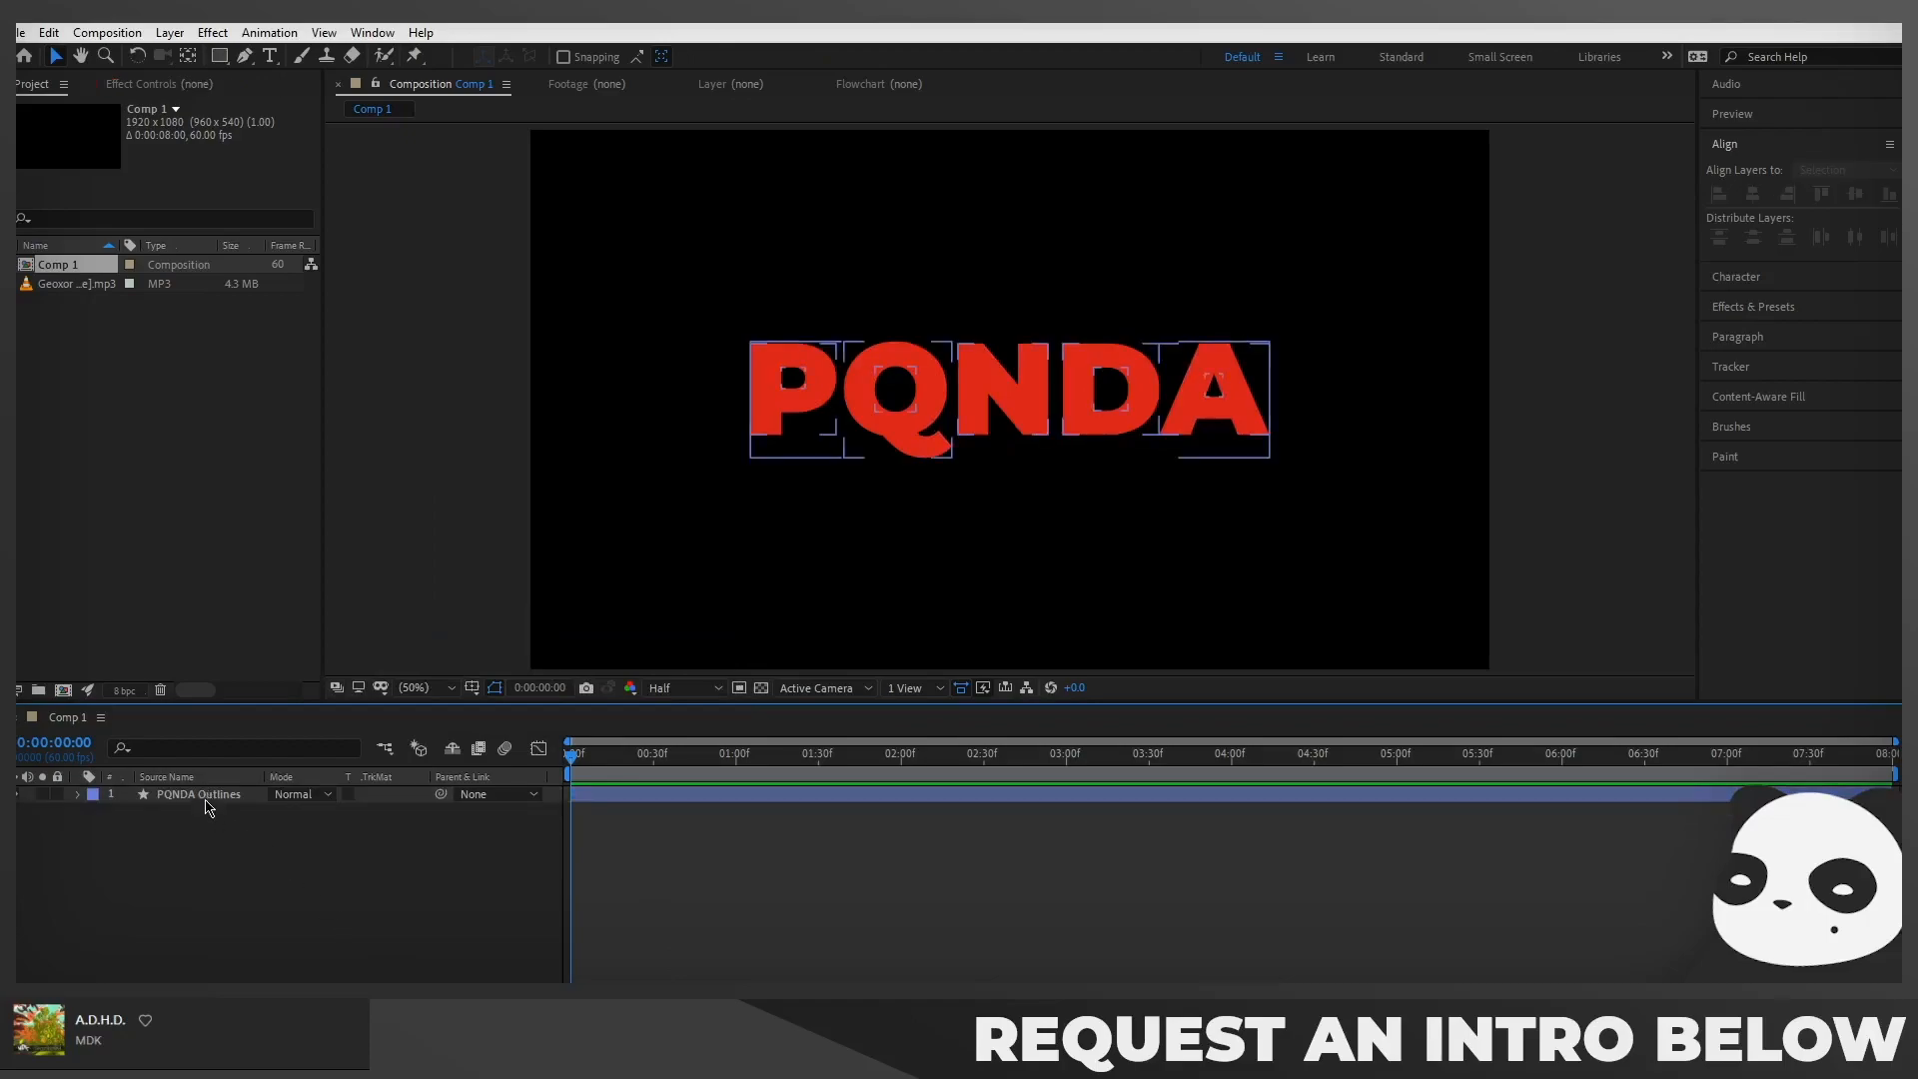
left_click(206, 801)
left_click(78, 794)
left_click(146, 816)
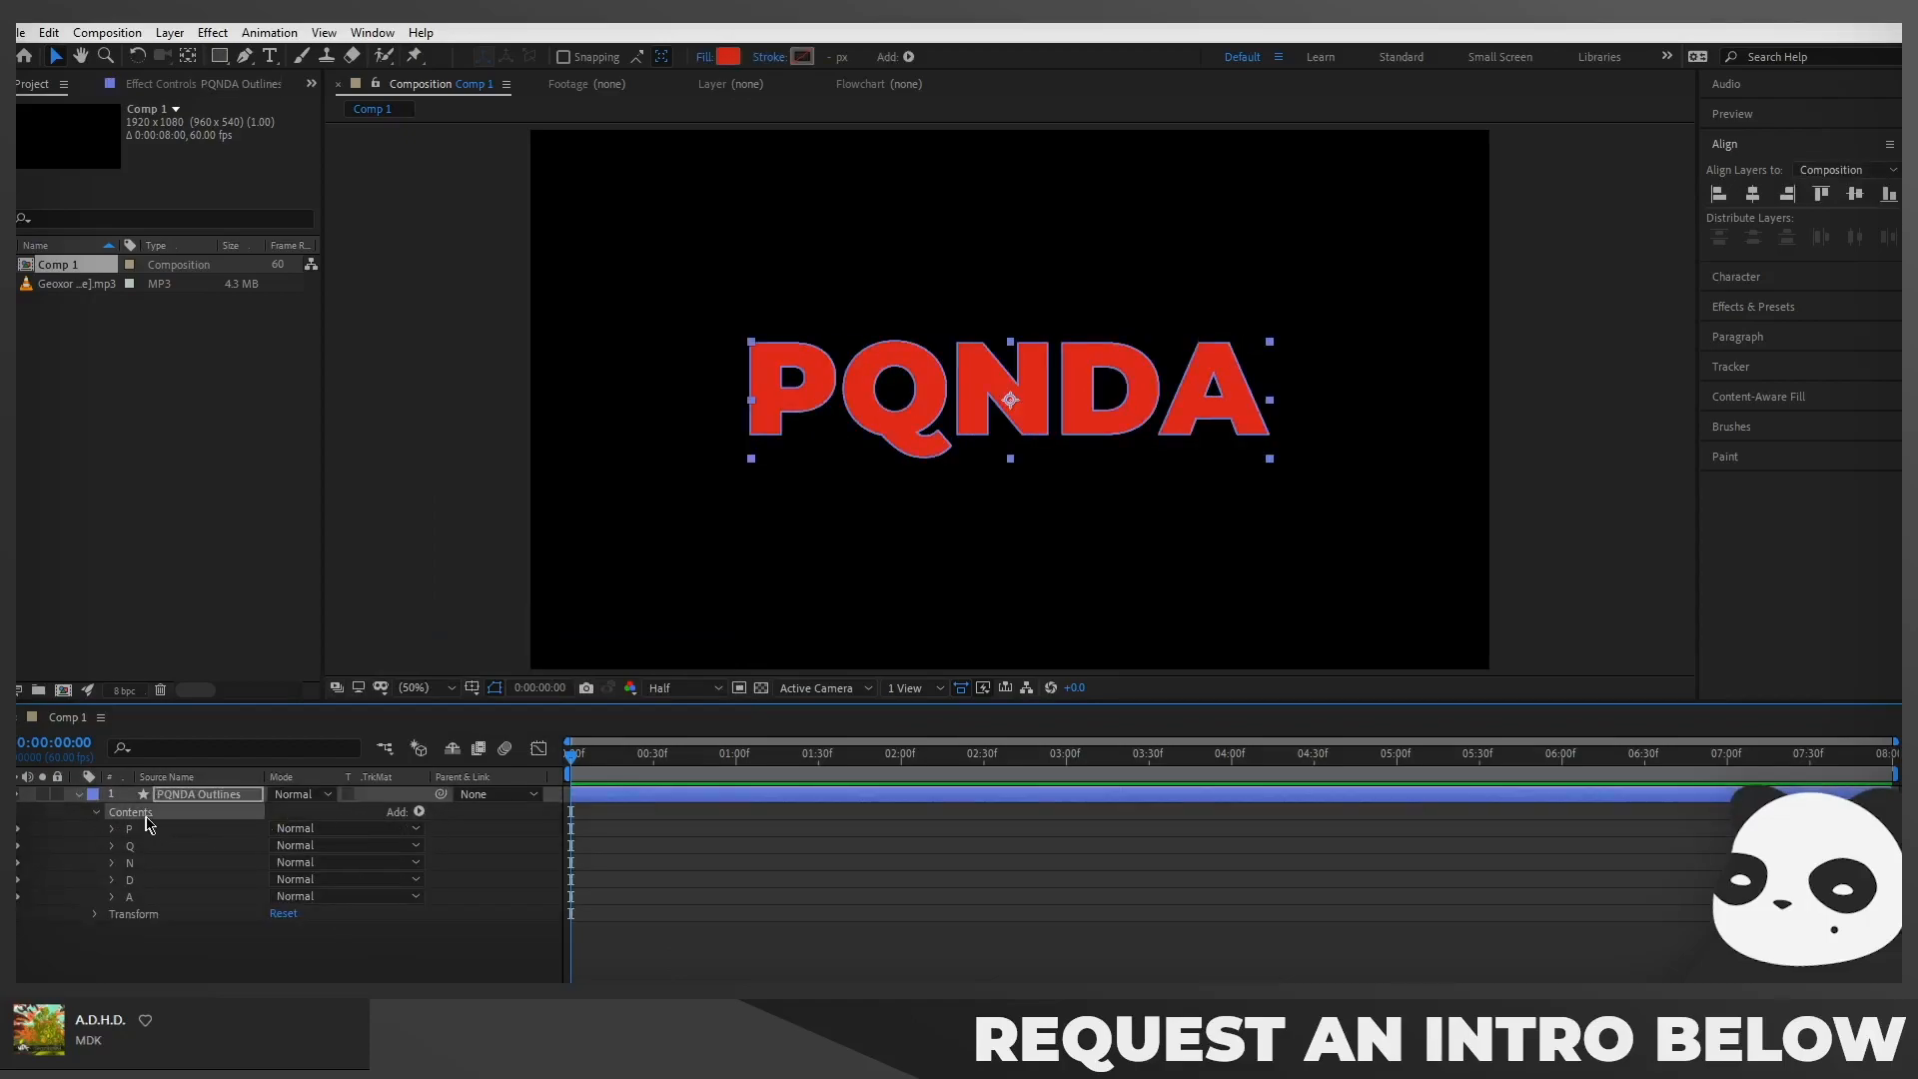
left_click(419, 811)
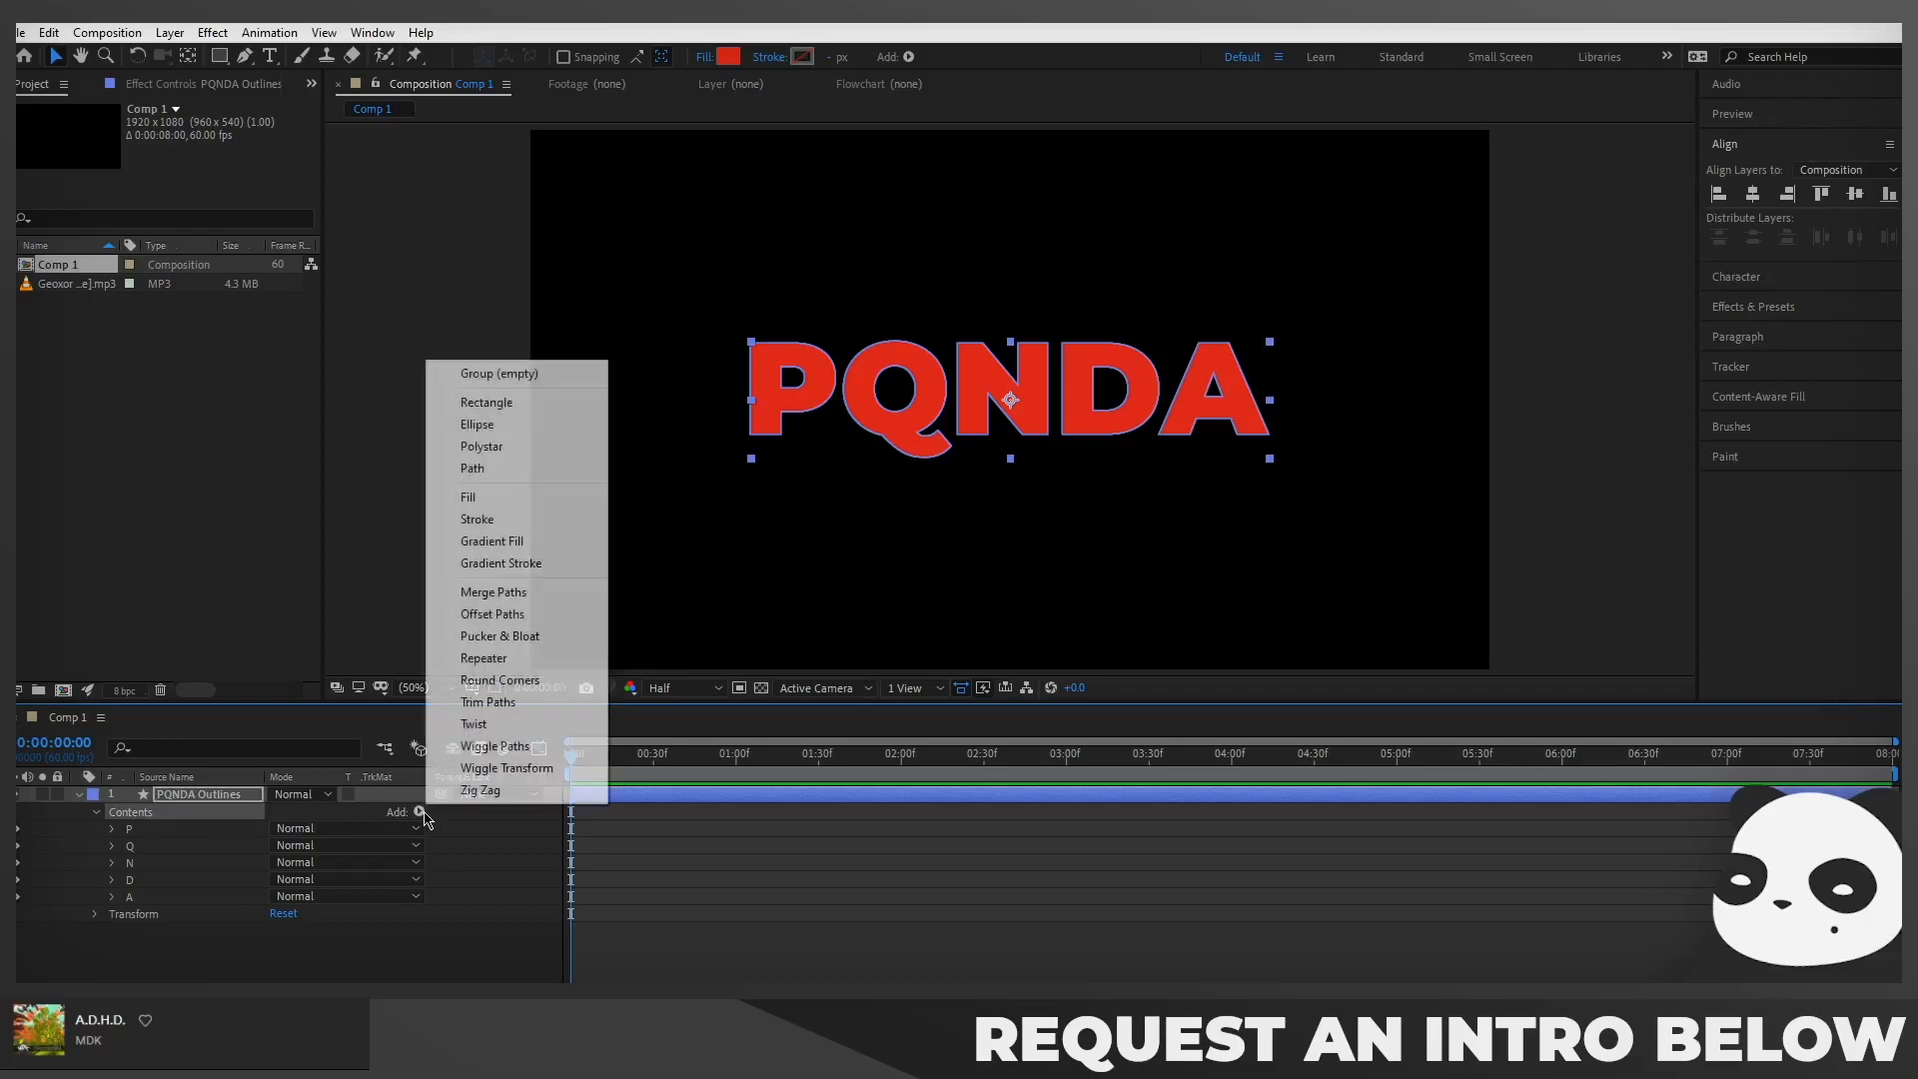
left_click(559, 521)
left_click(113, 913)
scroll(114, 913, "down", 2)
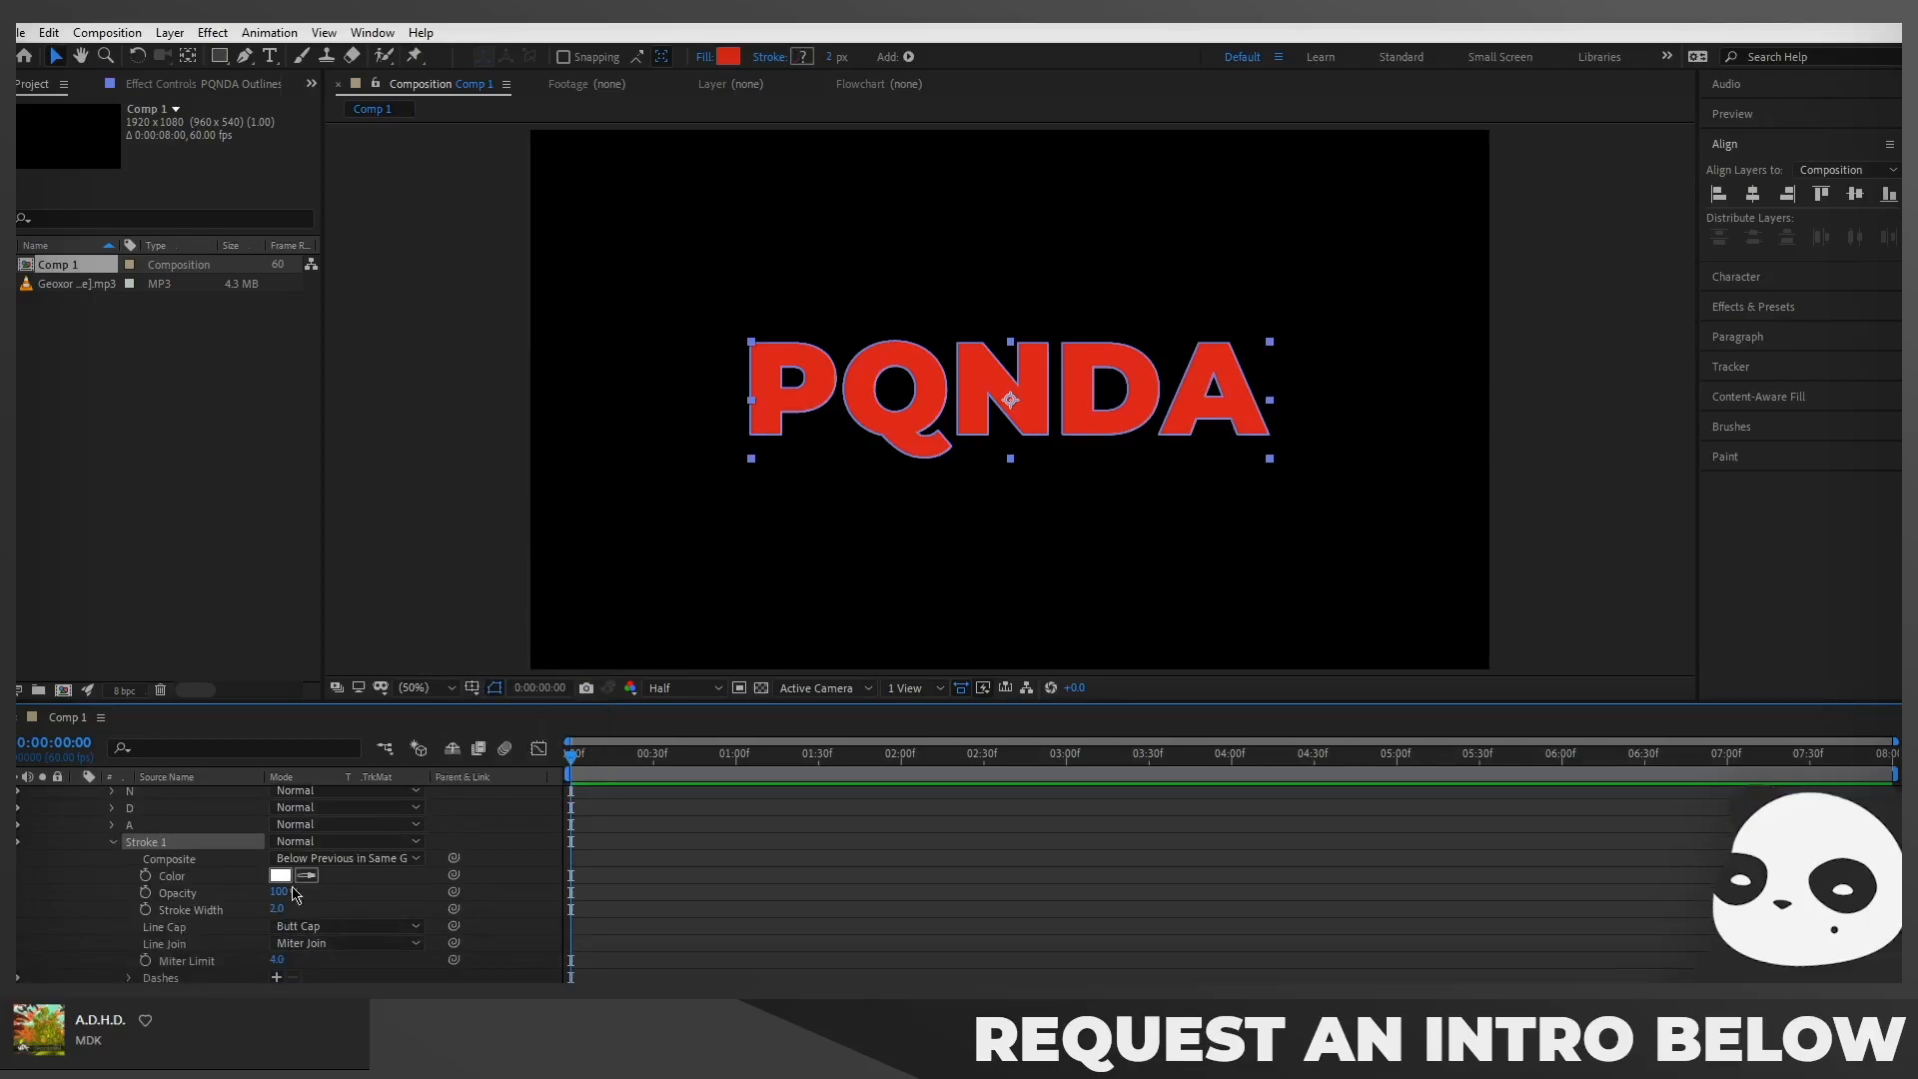
mouse_move(278, 909)
left_mouse_down()
mouse_move(321, 909)
mouse_move(305, 909)
left_mouse_up()
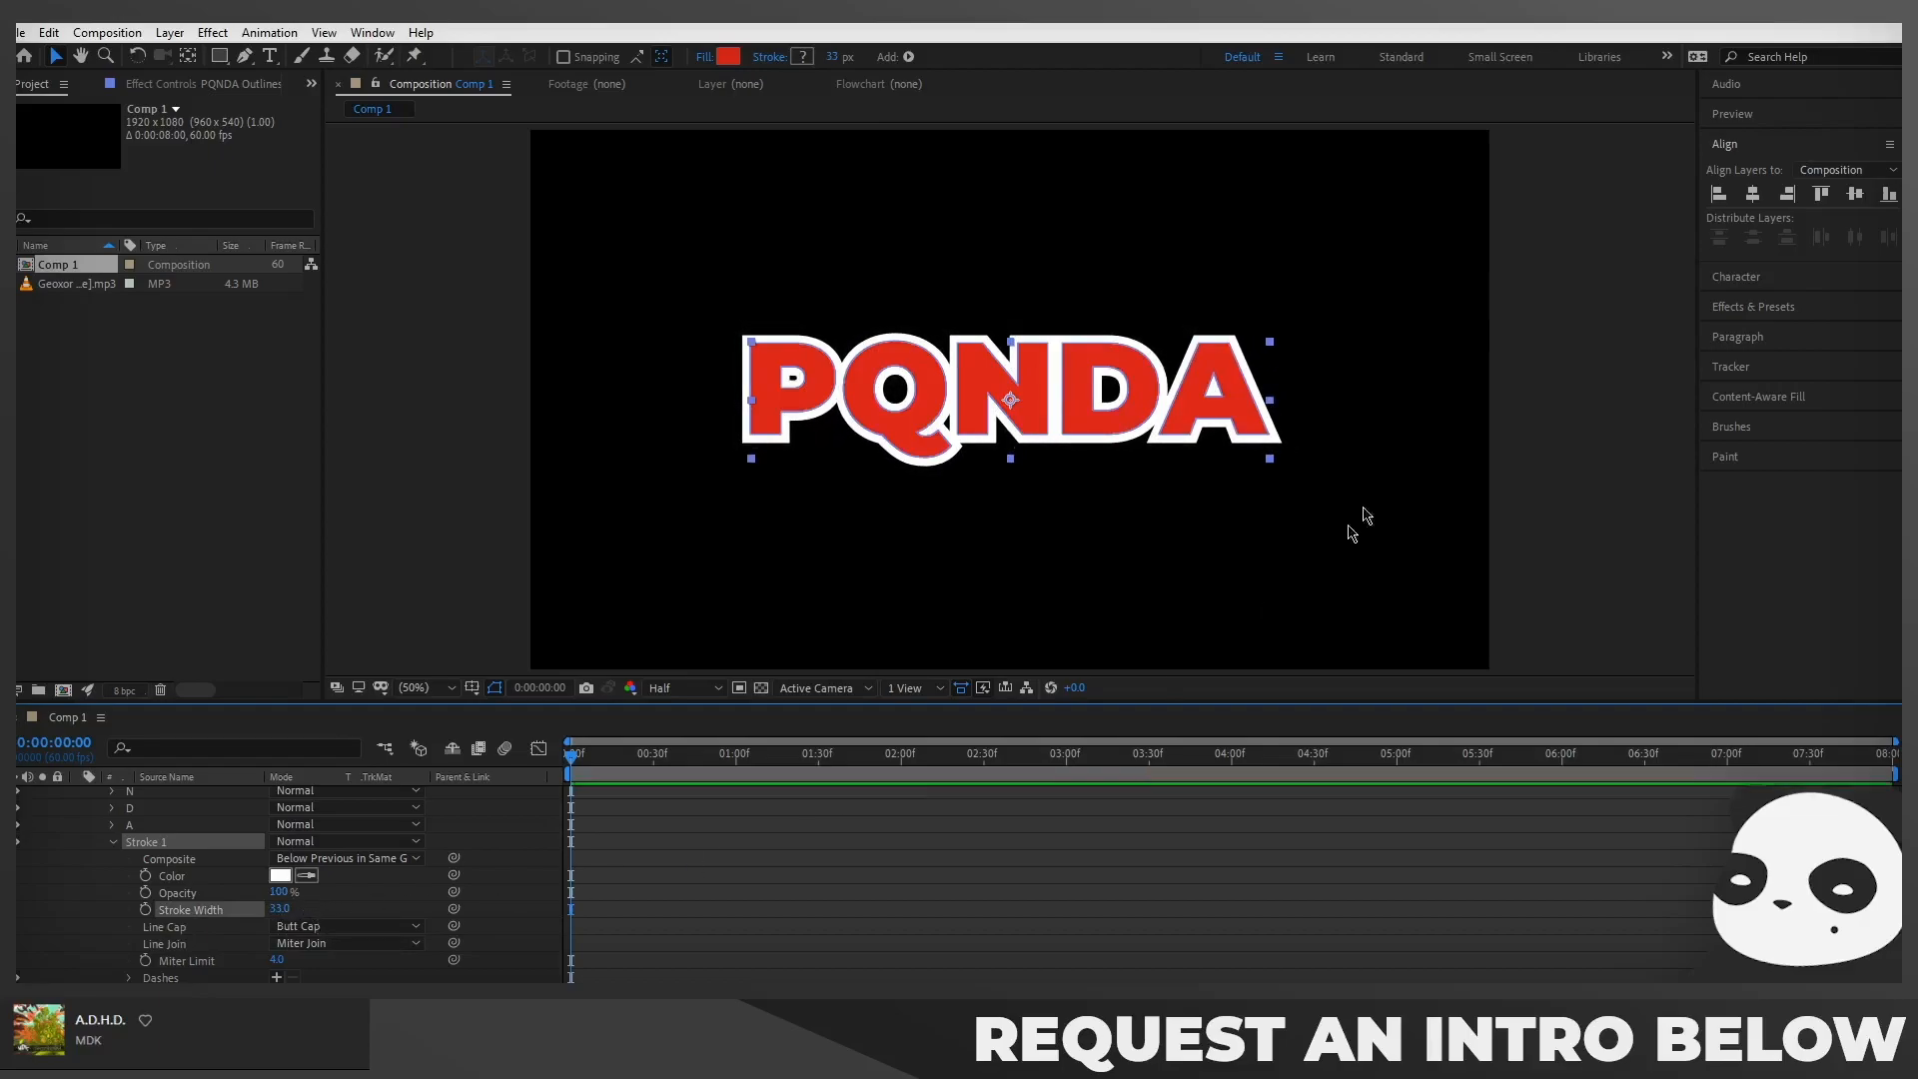
left_click(538, 851)
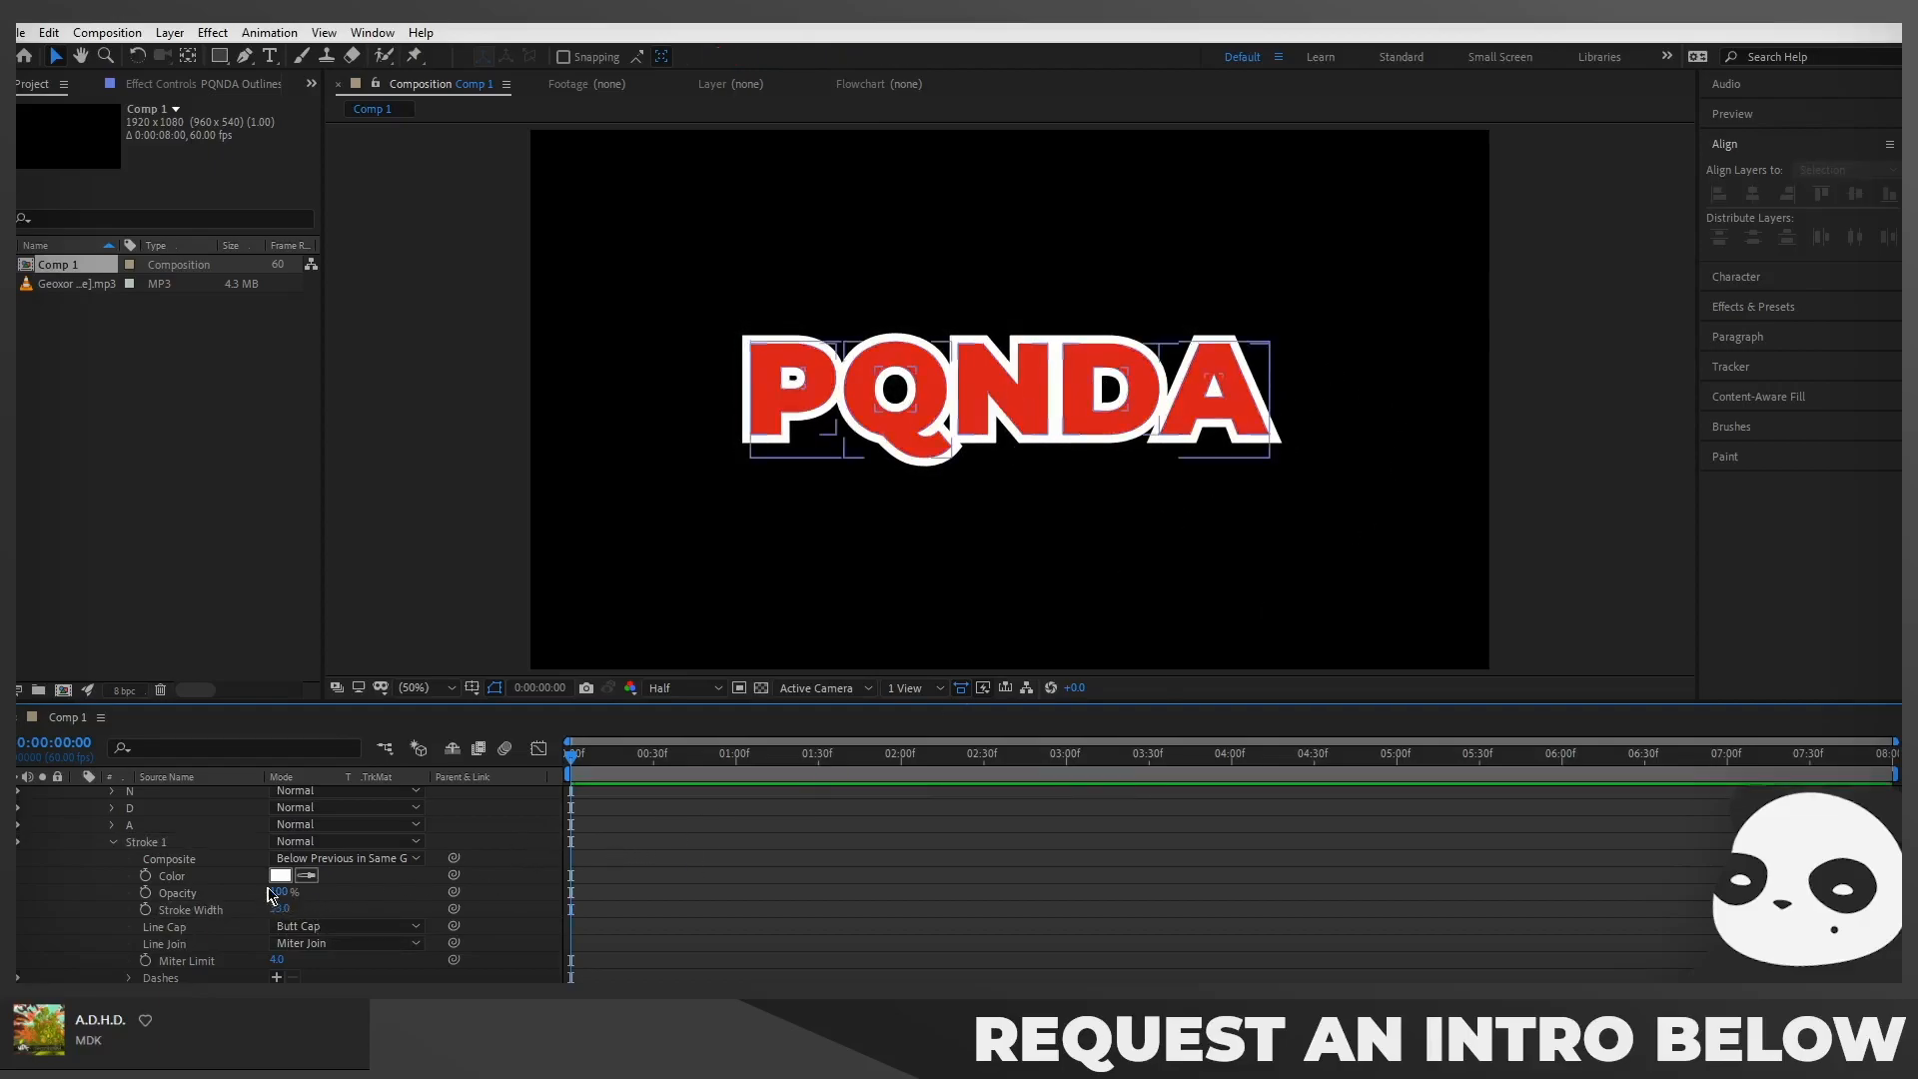
Change the stroke colour of the PQNDA outlines to light grey ECECEC
left_click(280, 875)
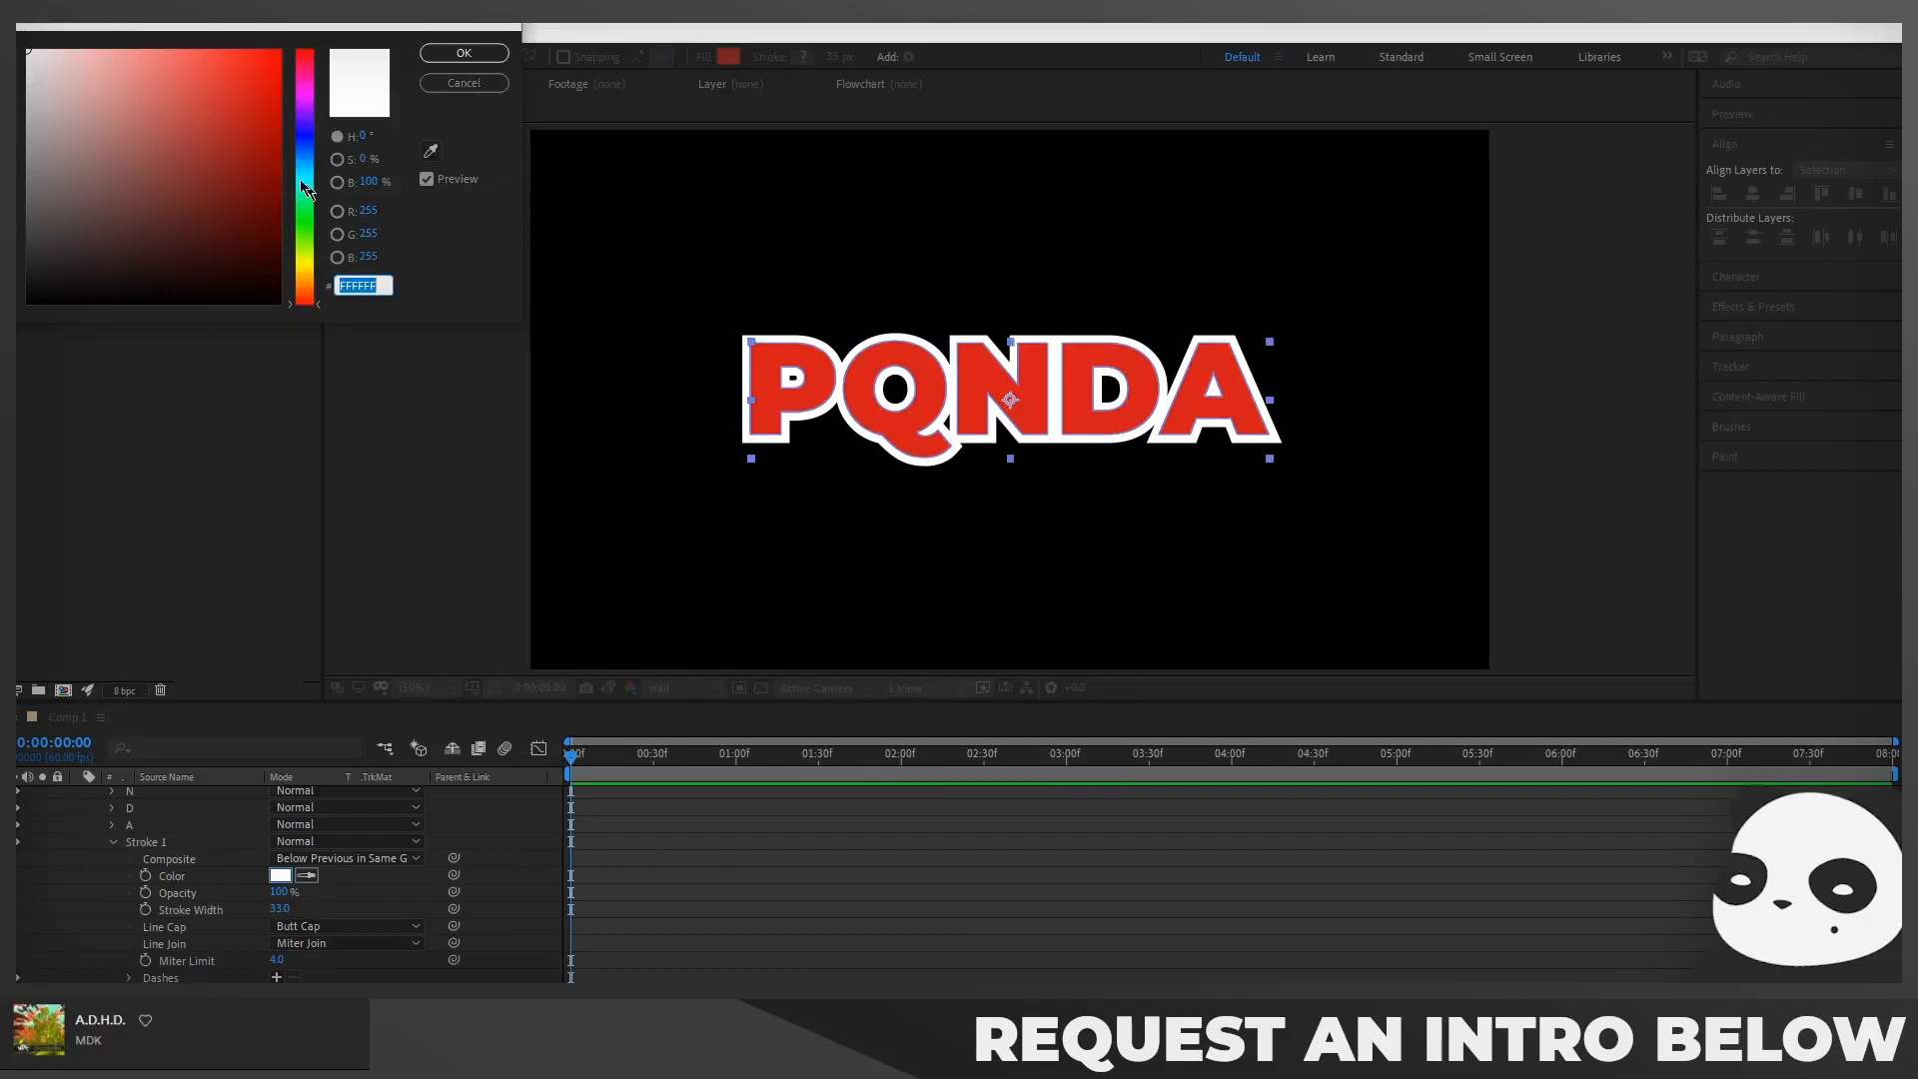
left_click(28, 67)
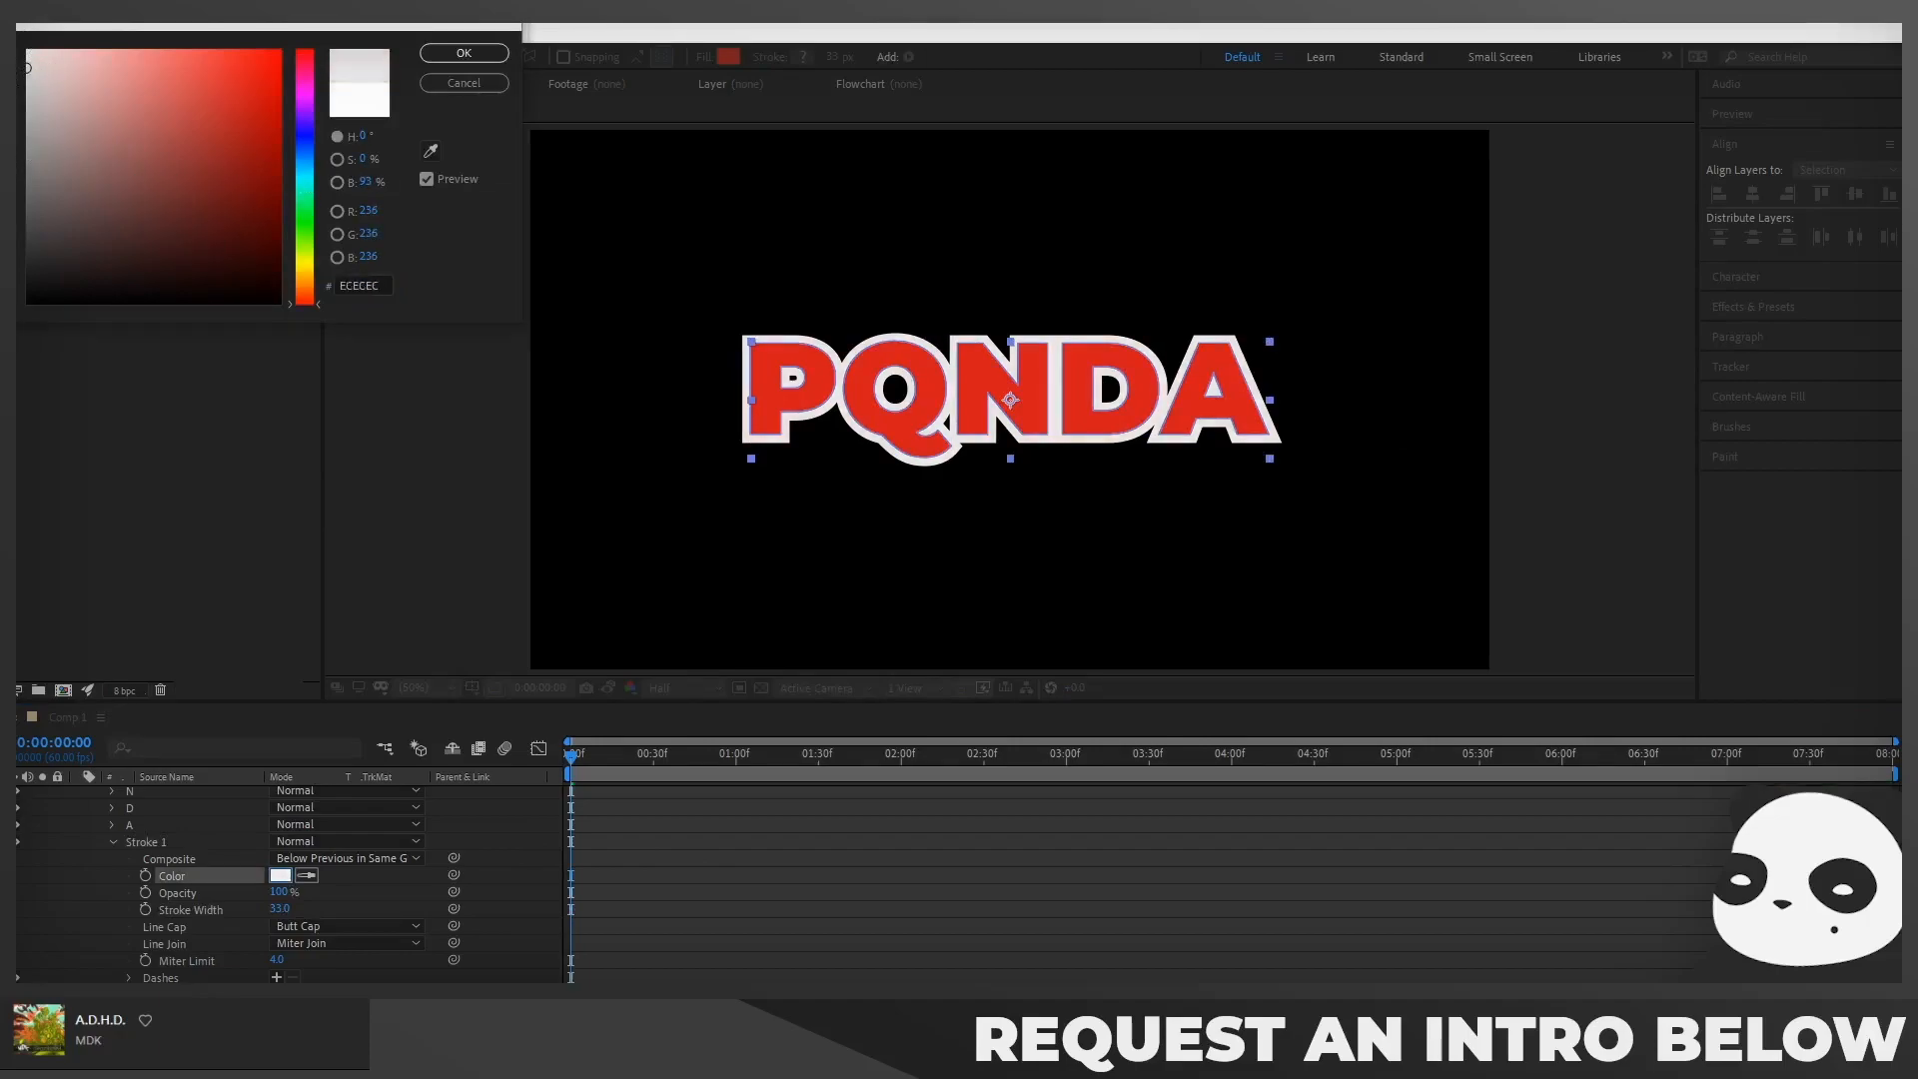
left_click(462, 56)
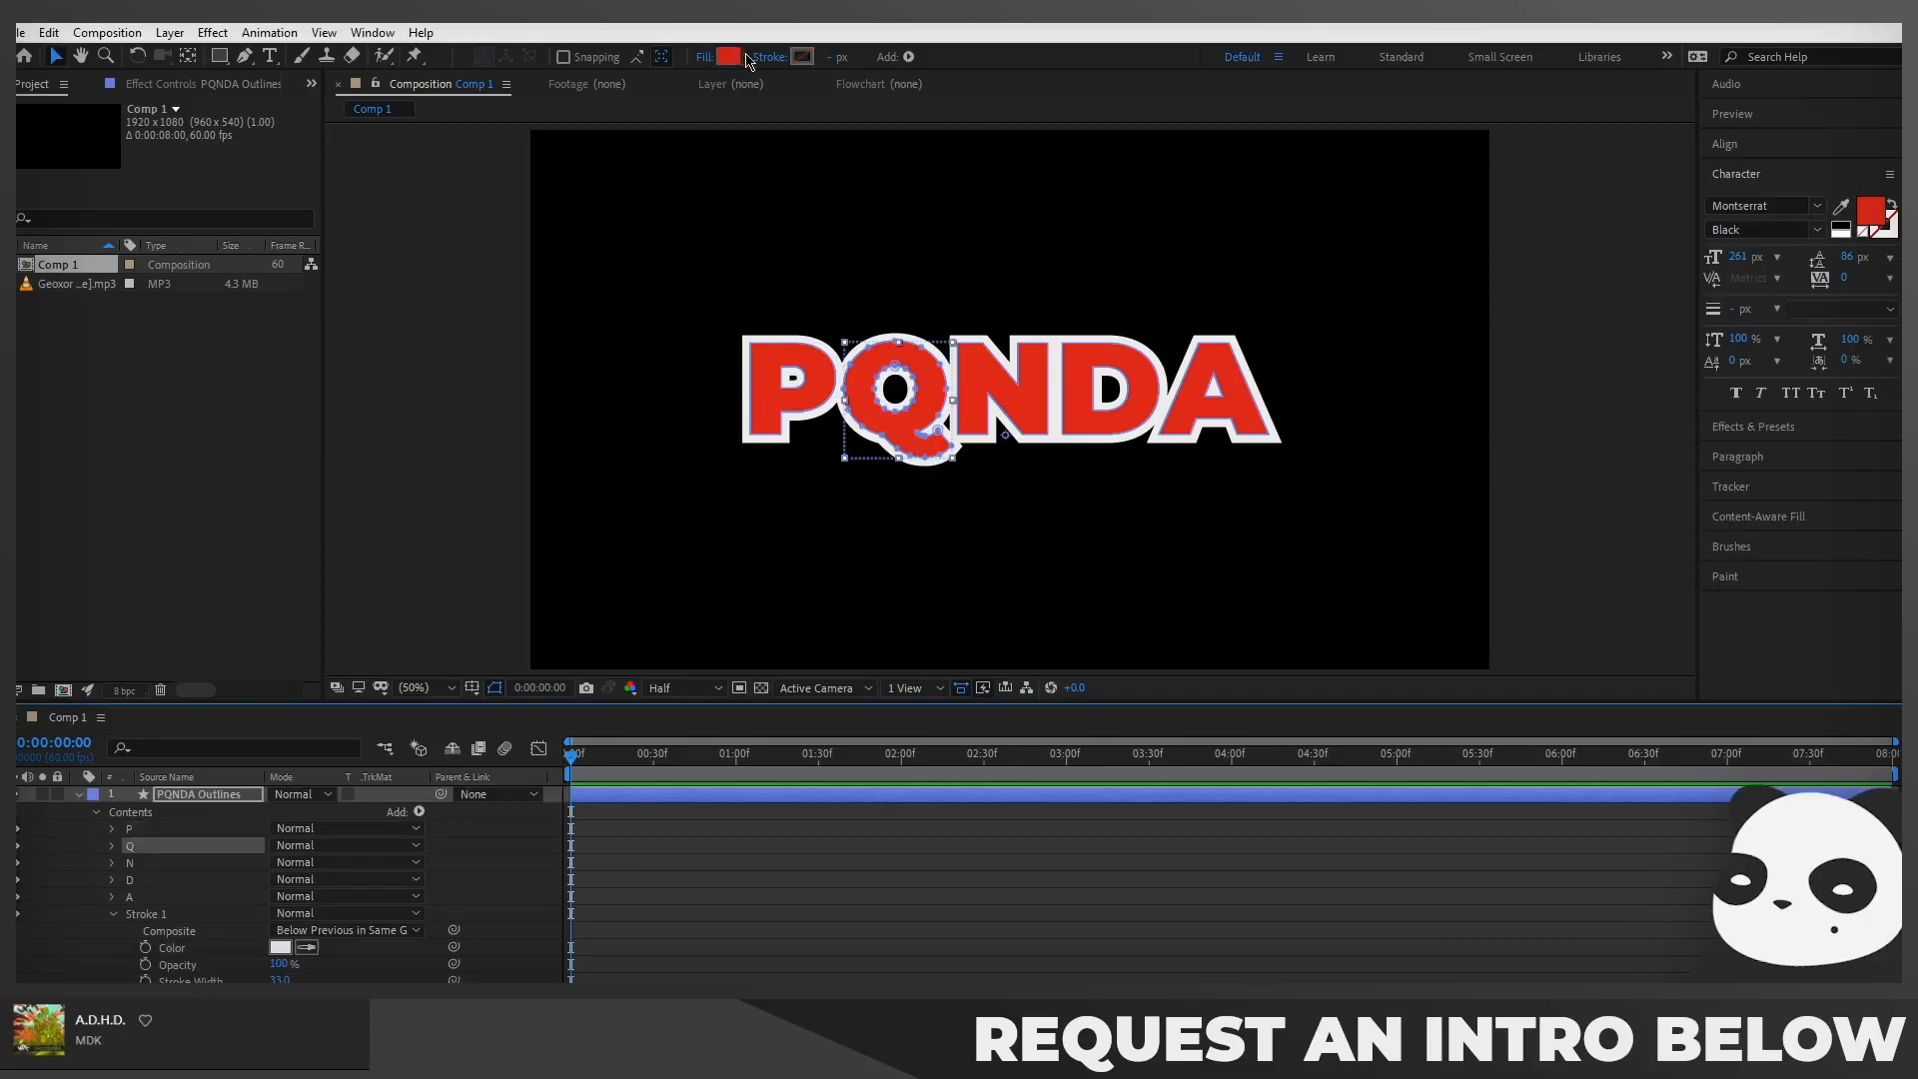
Recolour the letter Q with a darker red fill and the letter N with a lighter red fill
left_click(736, 60)
mouse_move(151, 141)
left_mouse_down()
mouse_move(125, 99)
mouse_move(387, 133)
left_mouse_up()
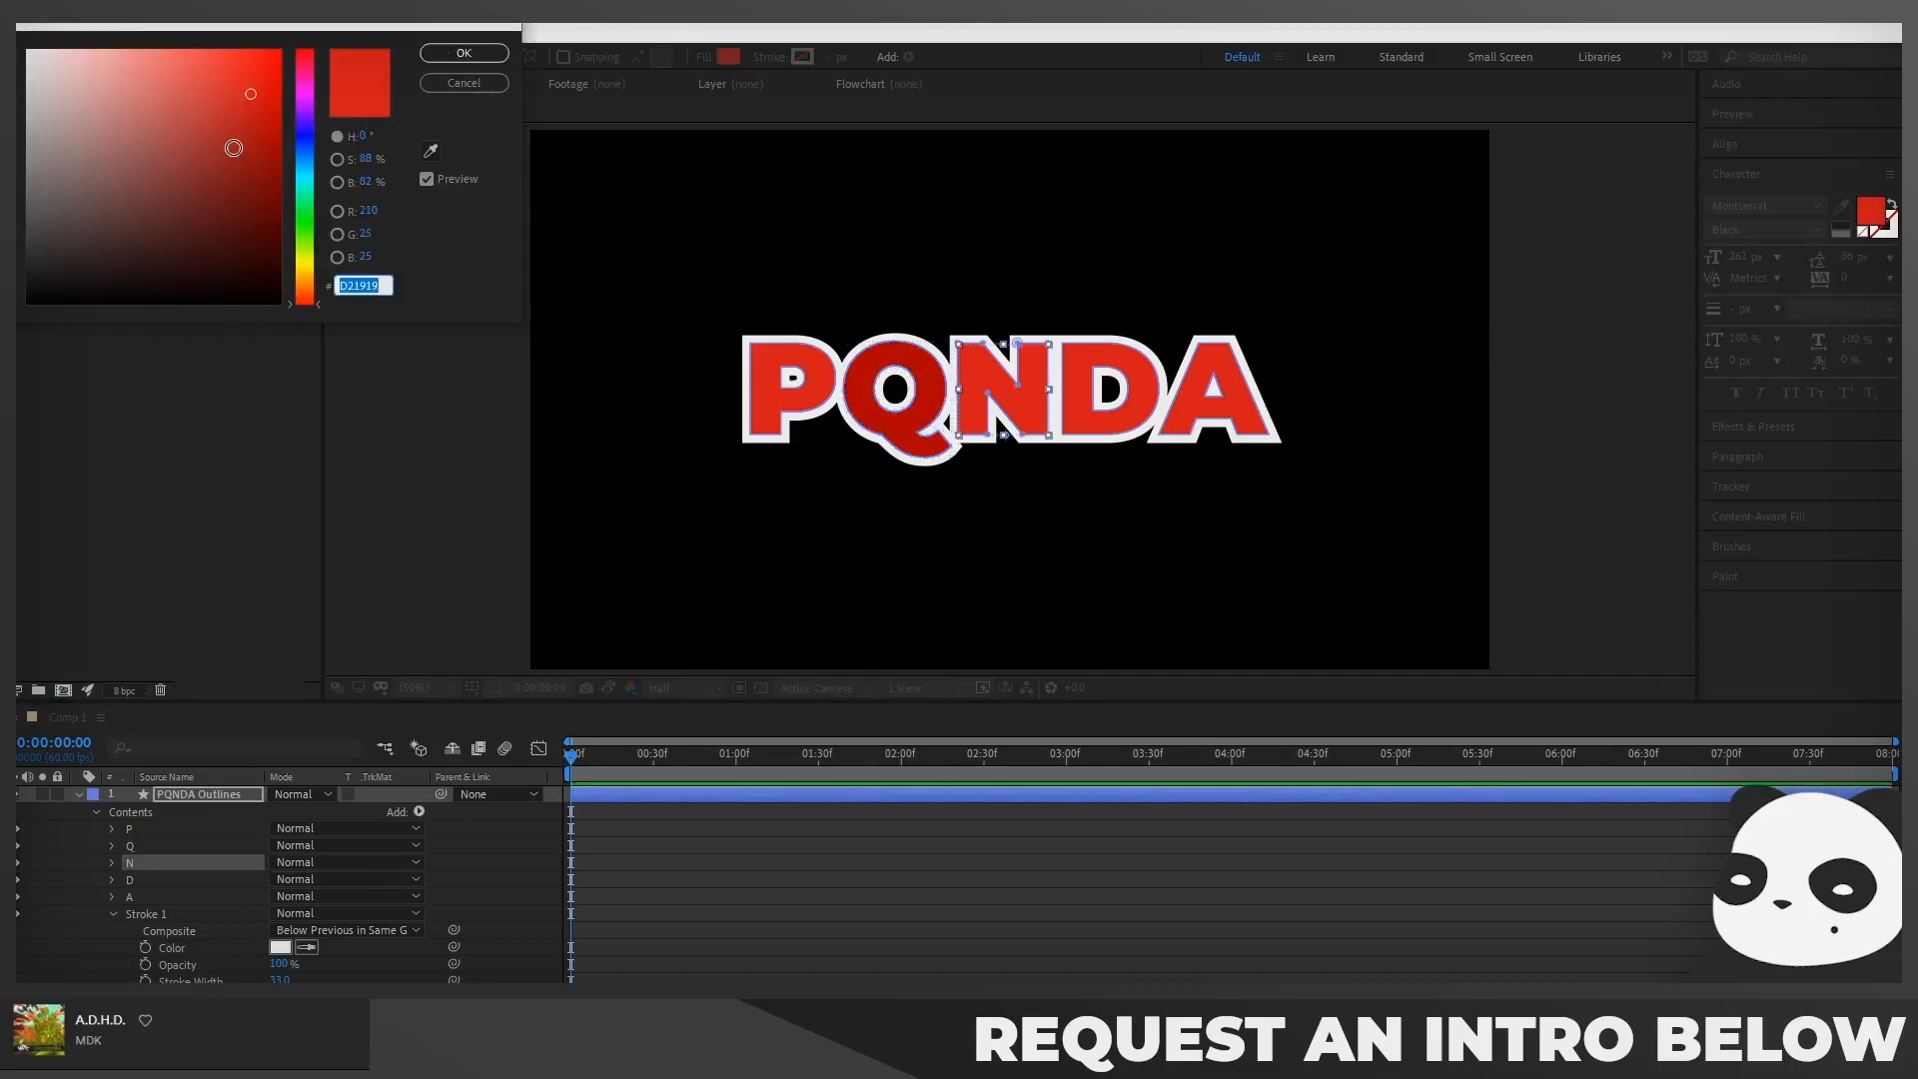
mouse_move(236, 82)
left_mouse_down()
mouse_move(248, 146)
mouse_move(228, 89)
left_mouse_up()
left_click(464, 52)
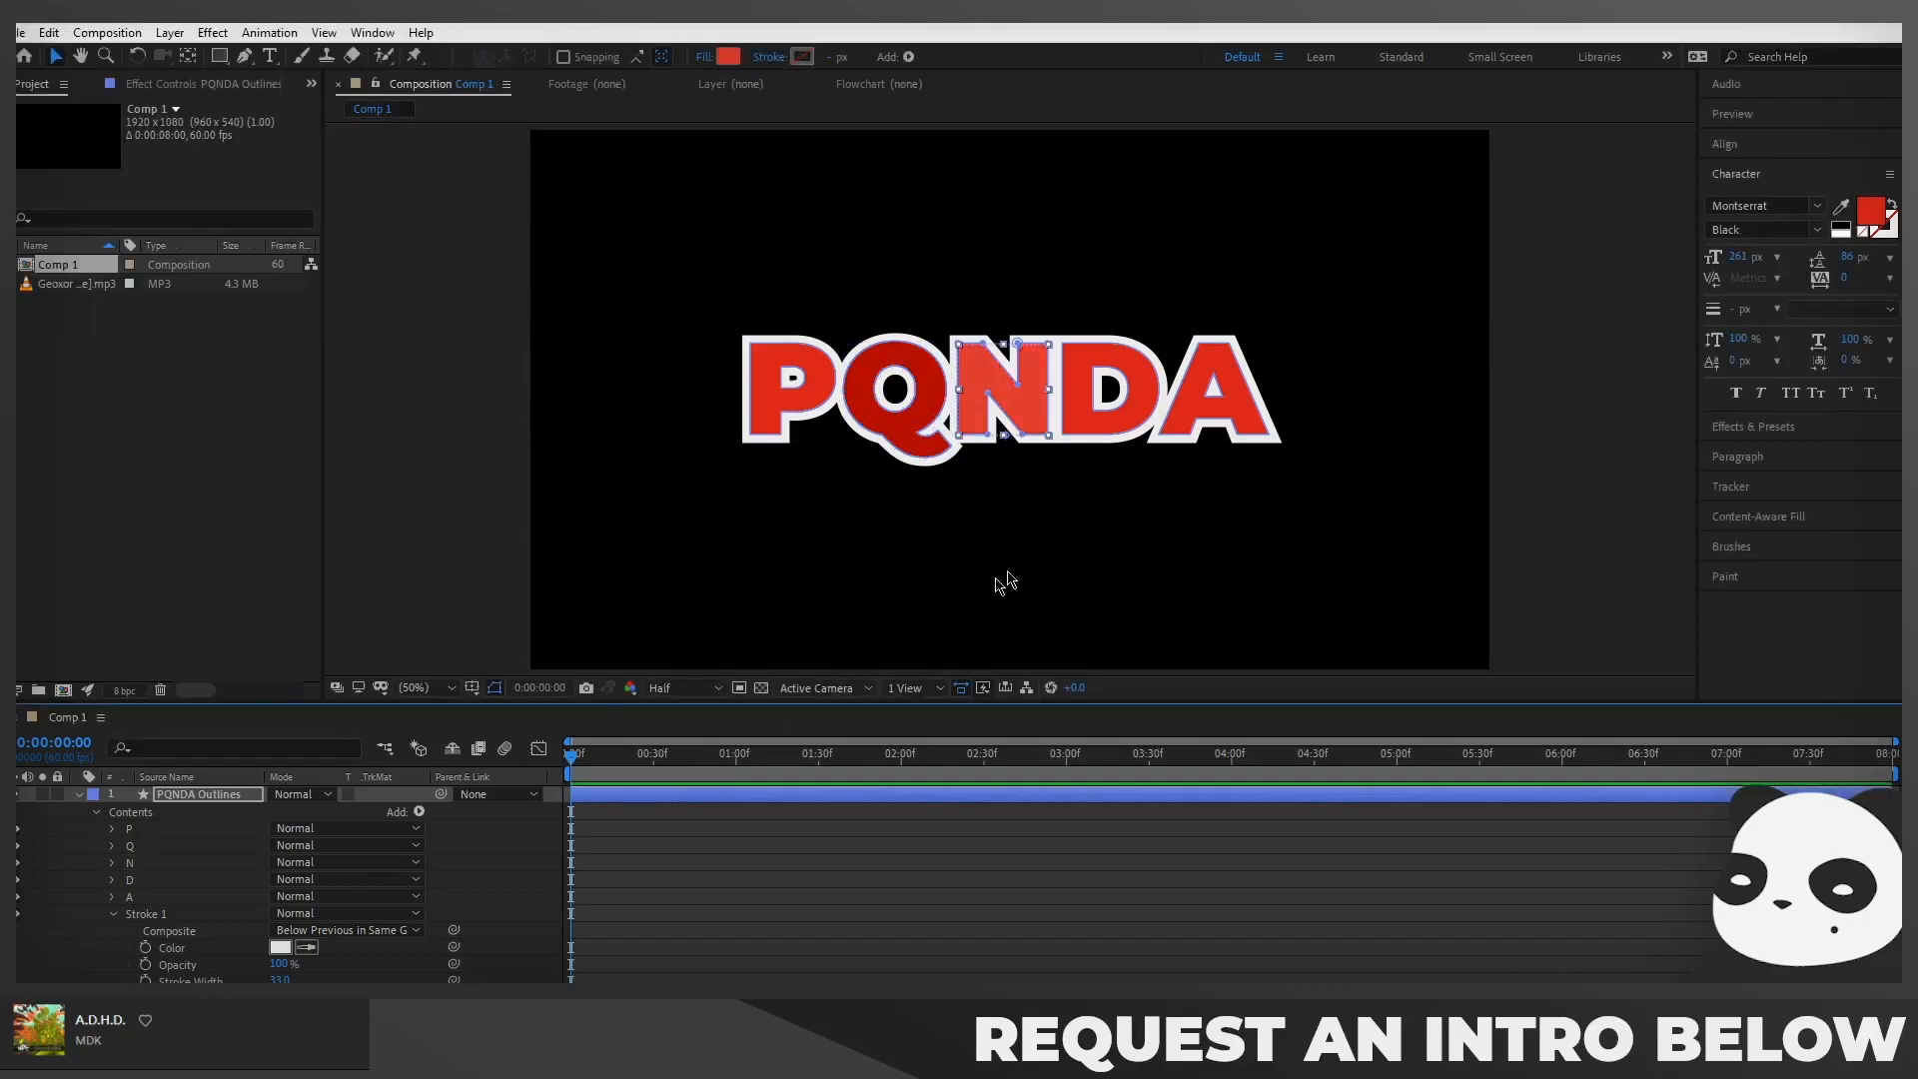
Change the fill of the letter D to dark red BD0E0E
left_click(155, 882)
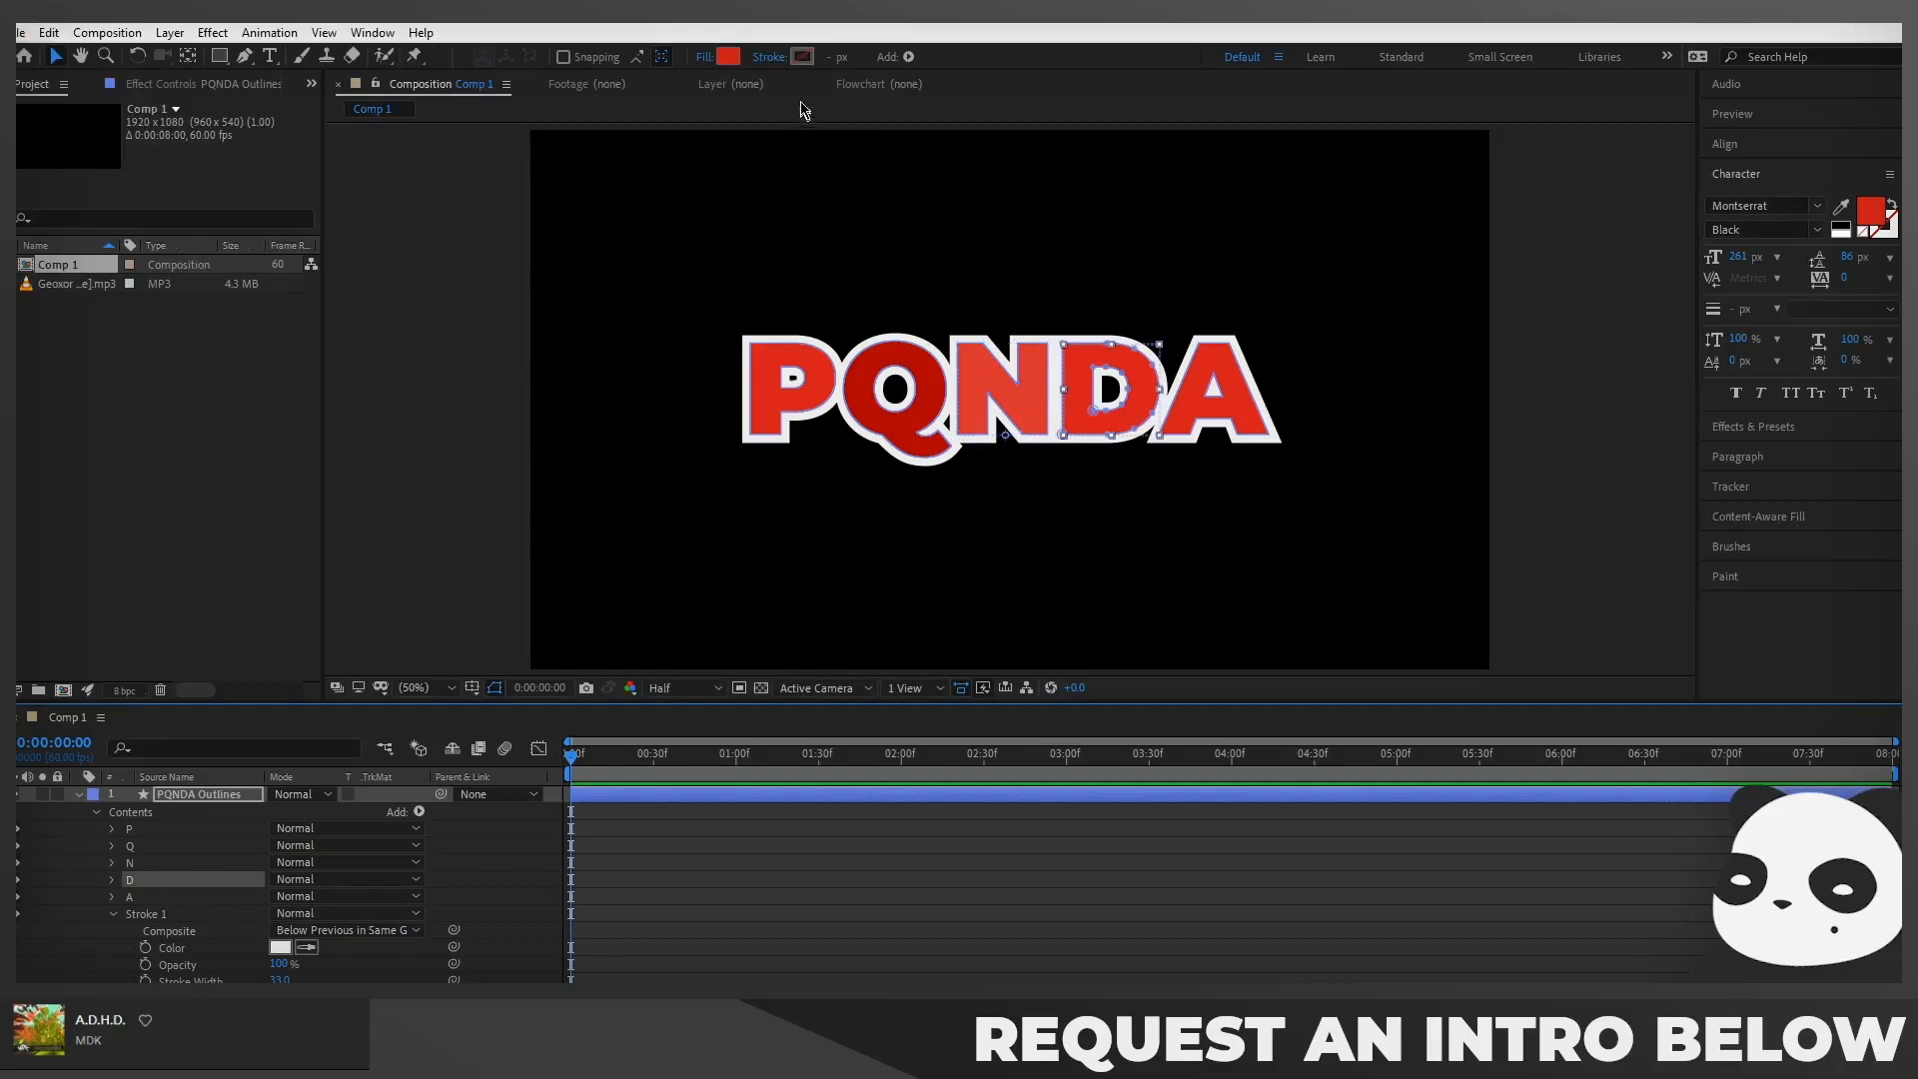
left_click(729, 60)
left_click_drag(257, 116, 262, 114)
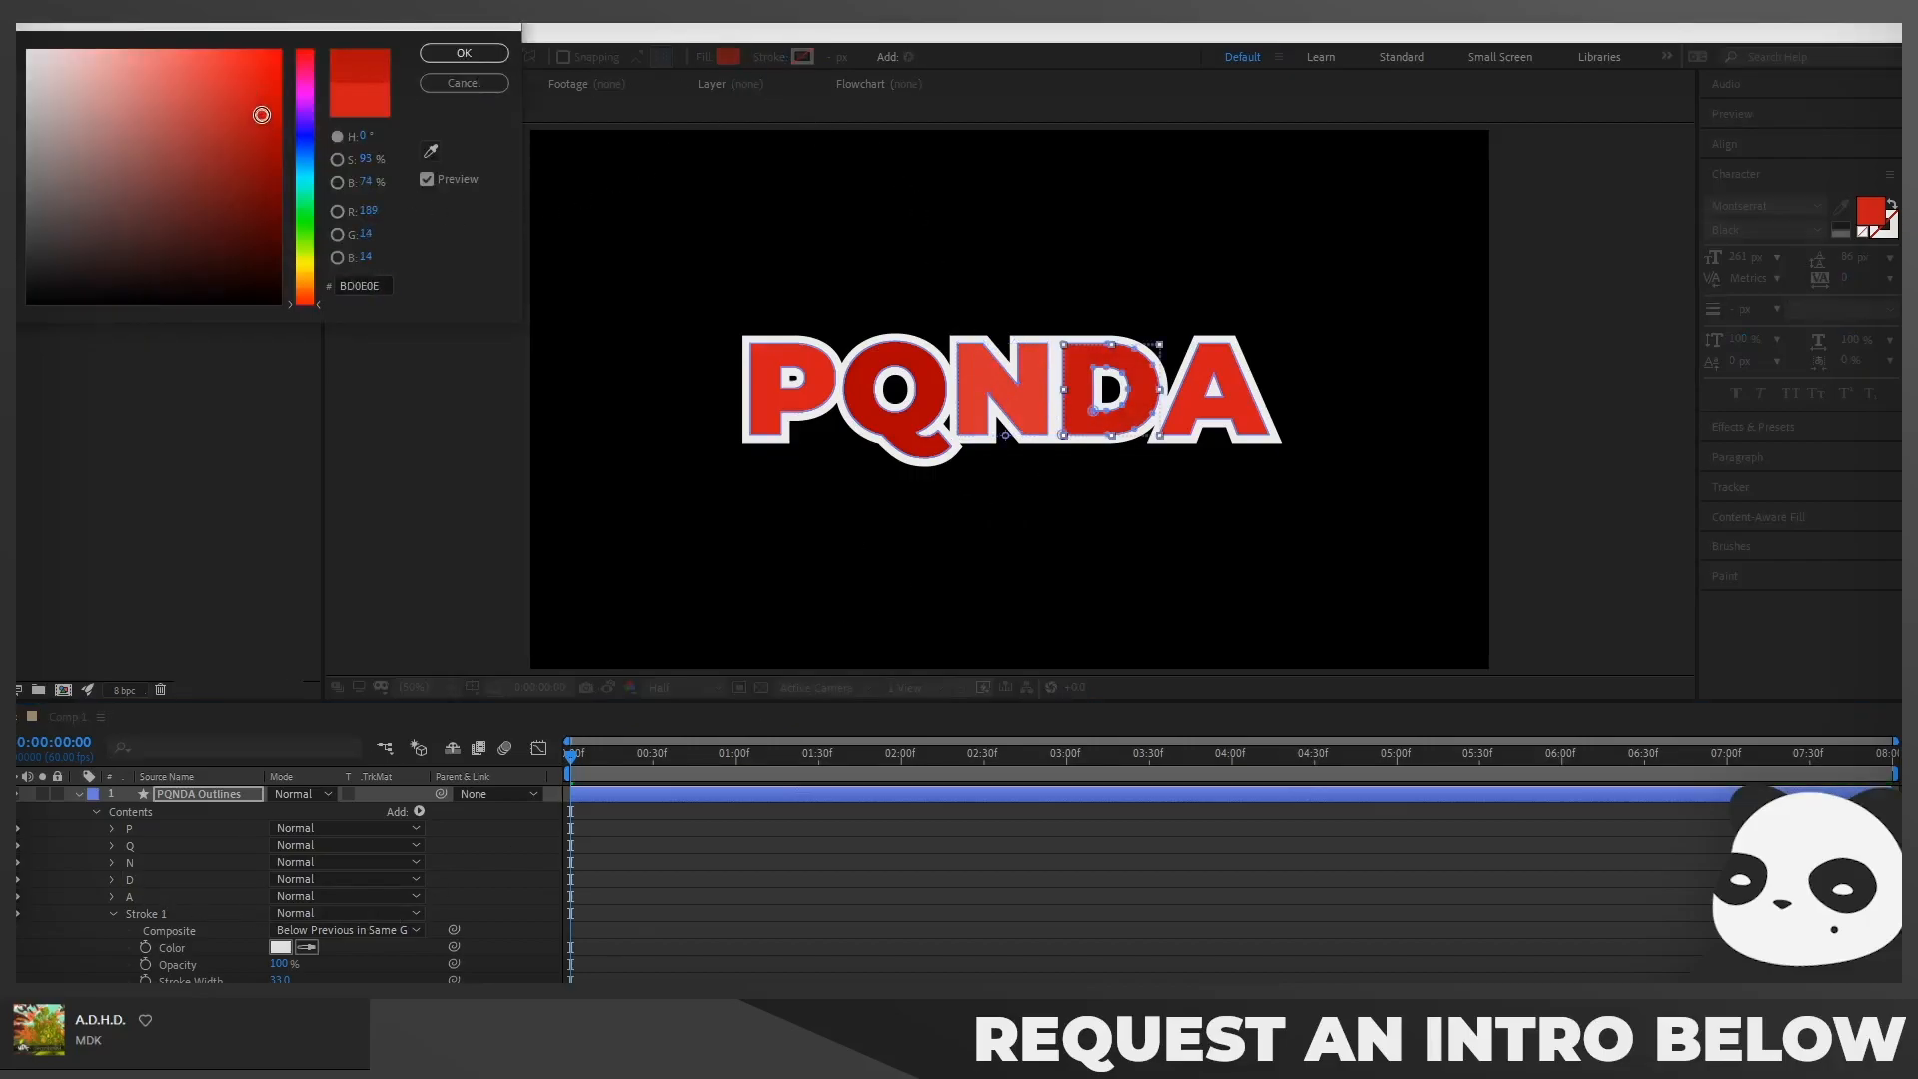
left_click(455, 56)
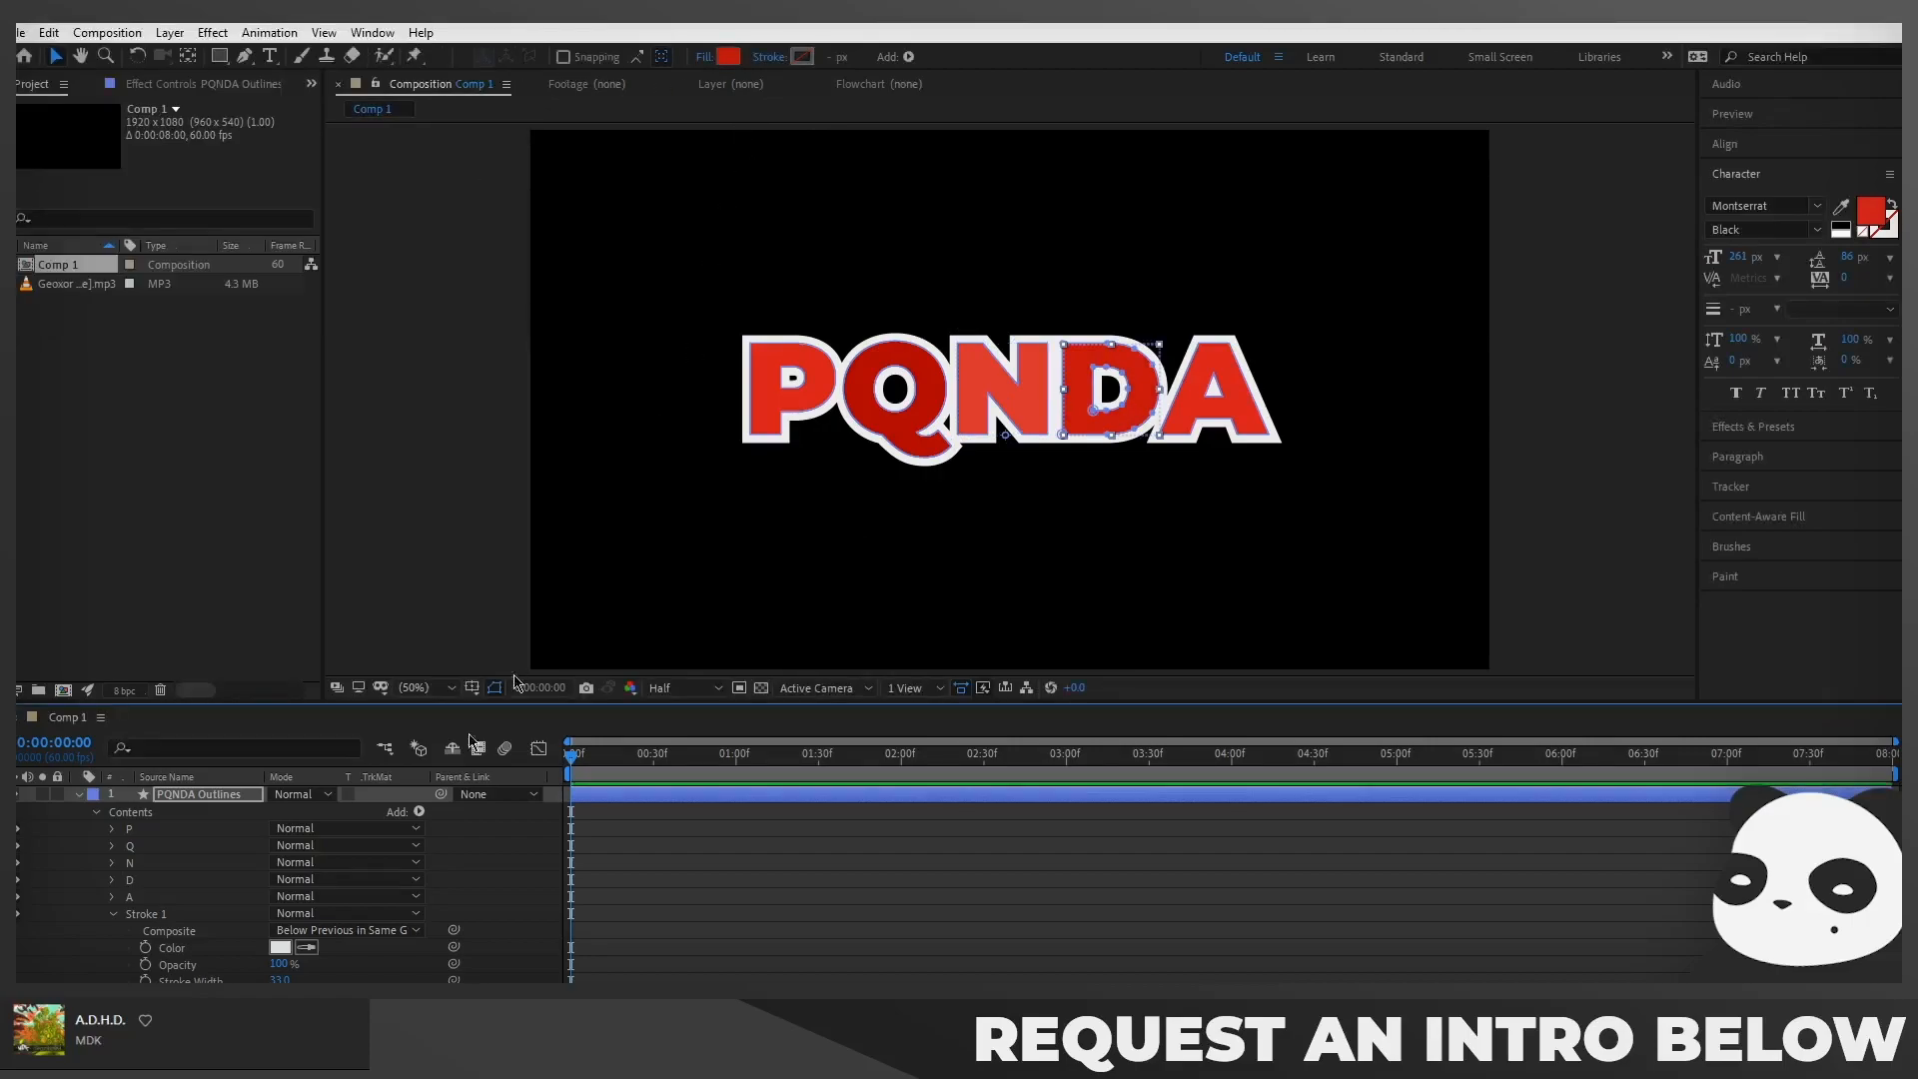
Change the fill of the letter A to light red DC3A3A and deselect the layer
left_click(140, 914)
left_click(184, 896)
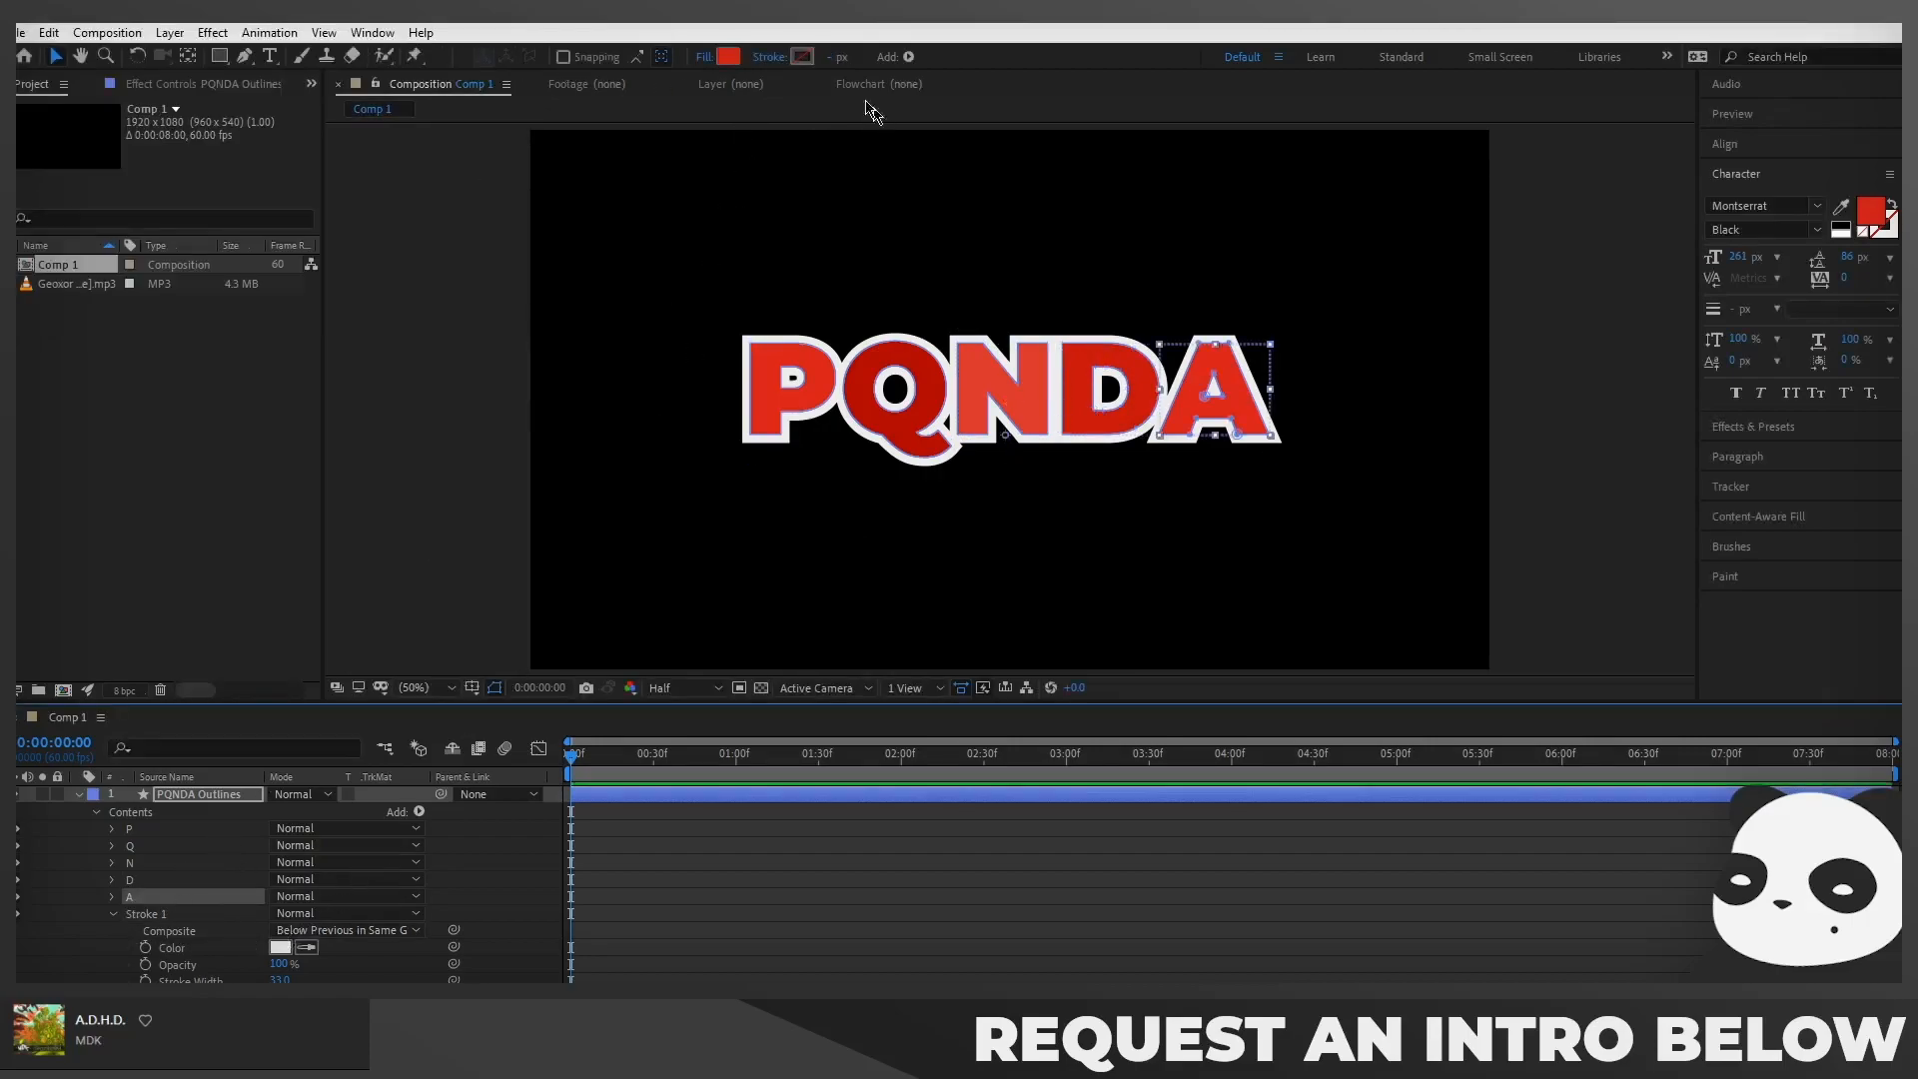
left_click(729, 60)
left_click_drag(240, 178, 213, 83)
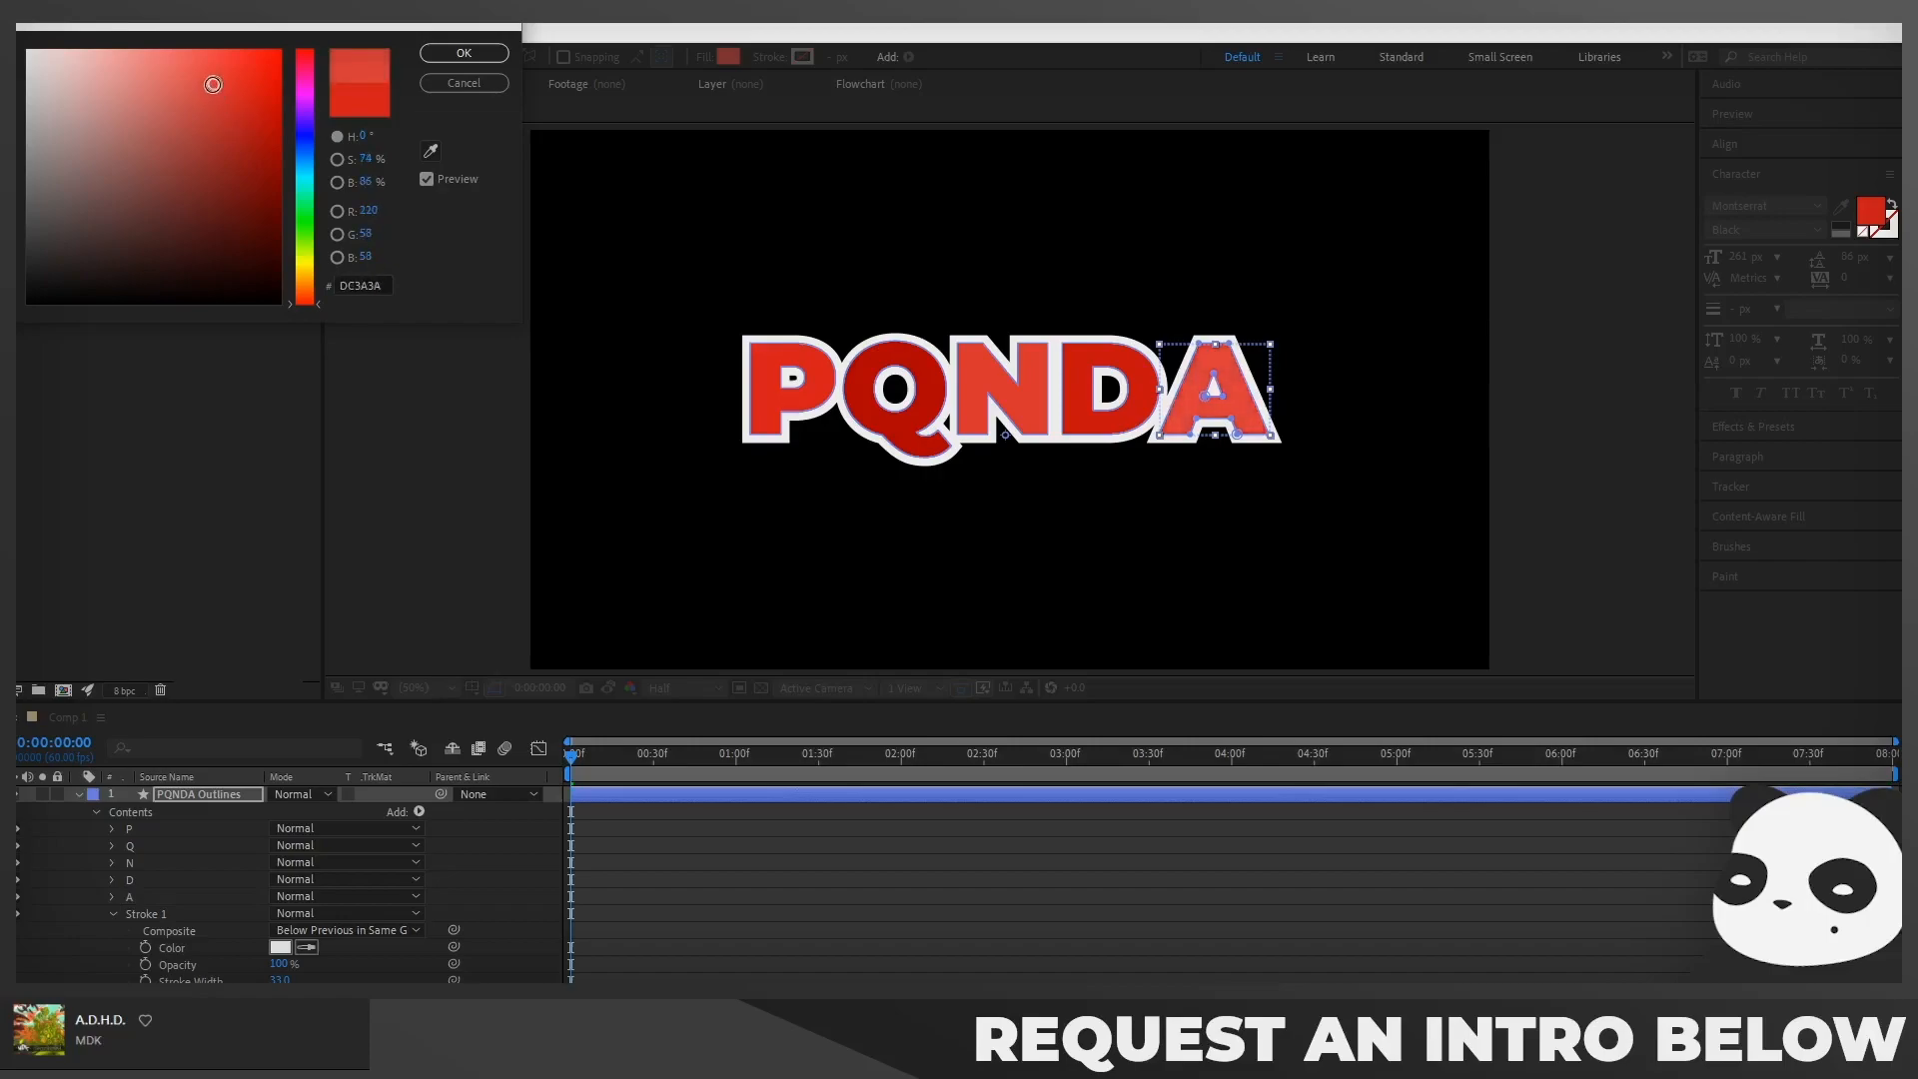
left_click(464, 52)
left_click(521, 842)
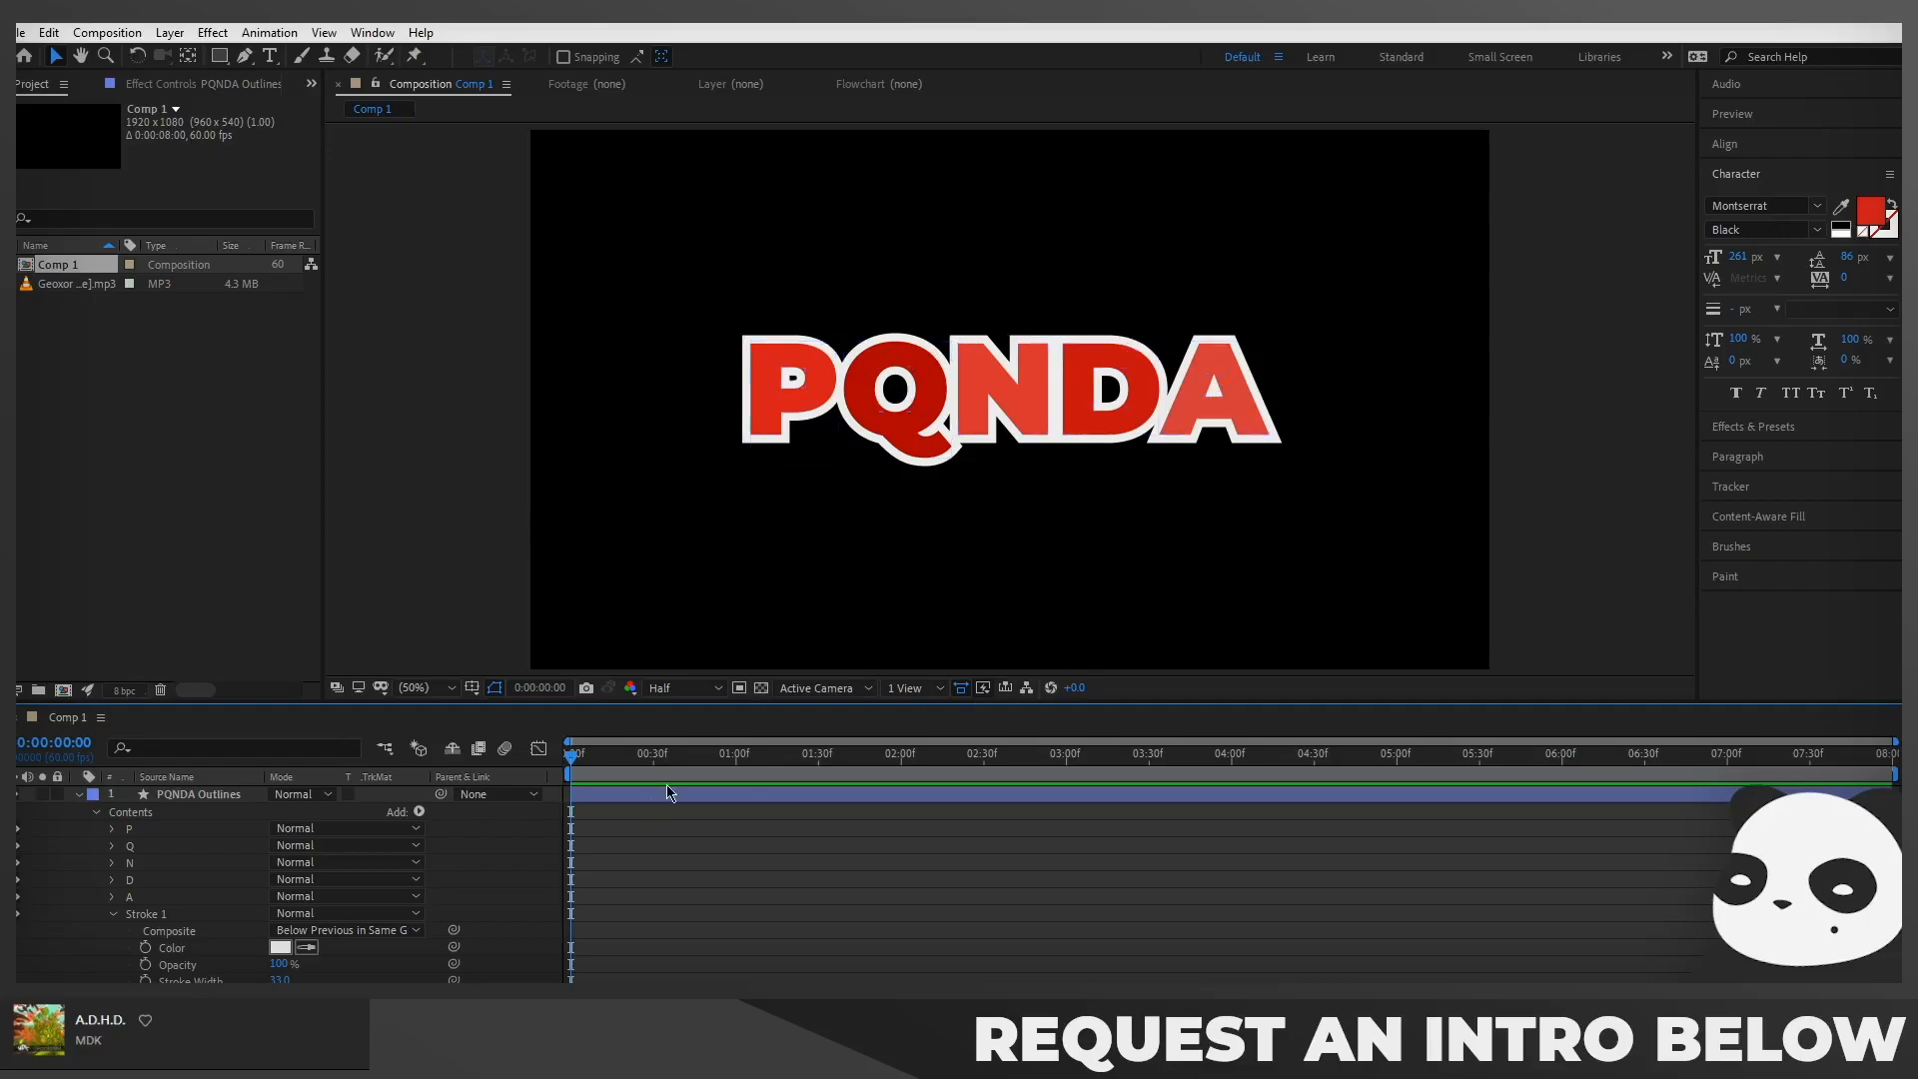
Collapse the PQNDA Outlines layer's properties and duplicate the layer
left_click(113, 914)
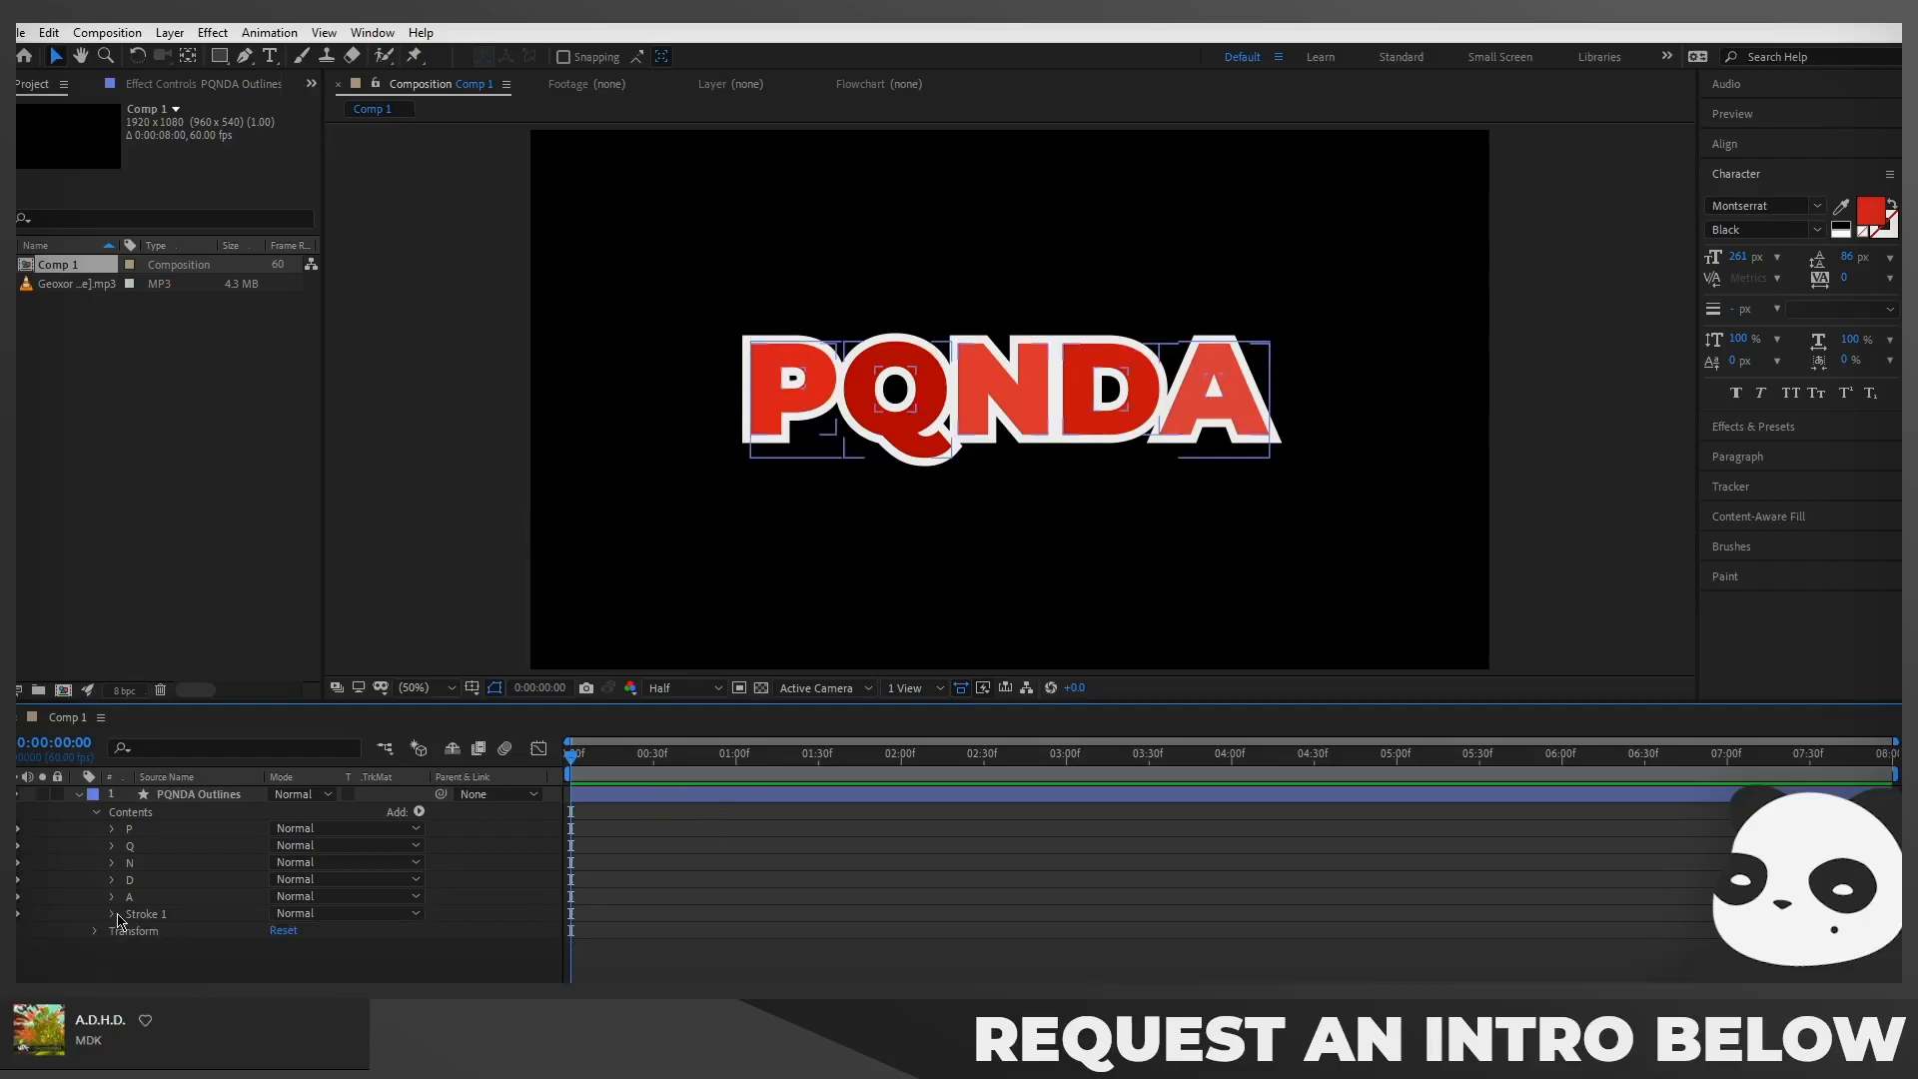
left_click(178, 795)
key("s")
key("s")
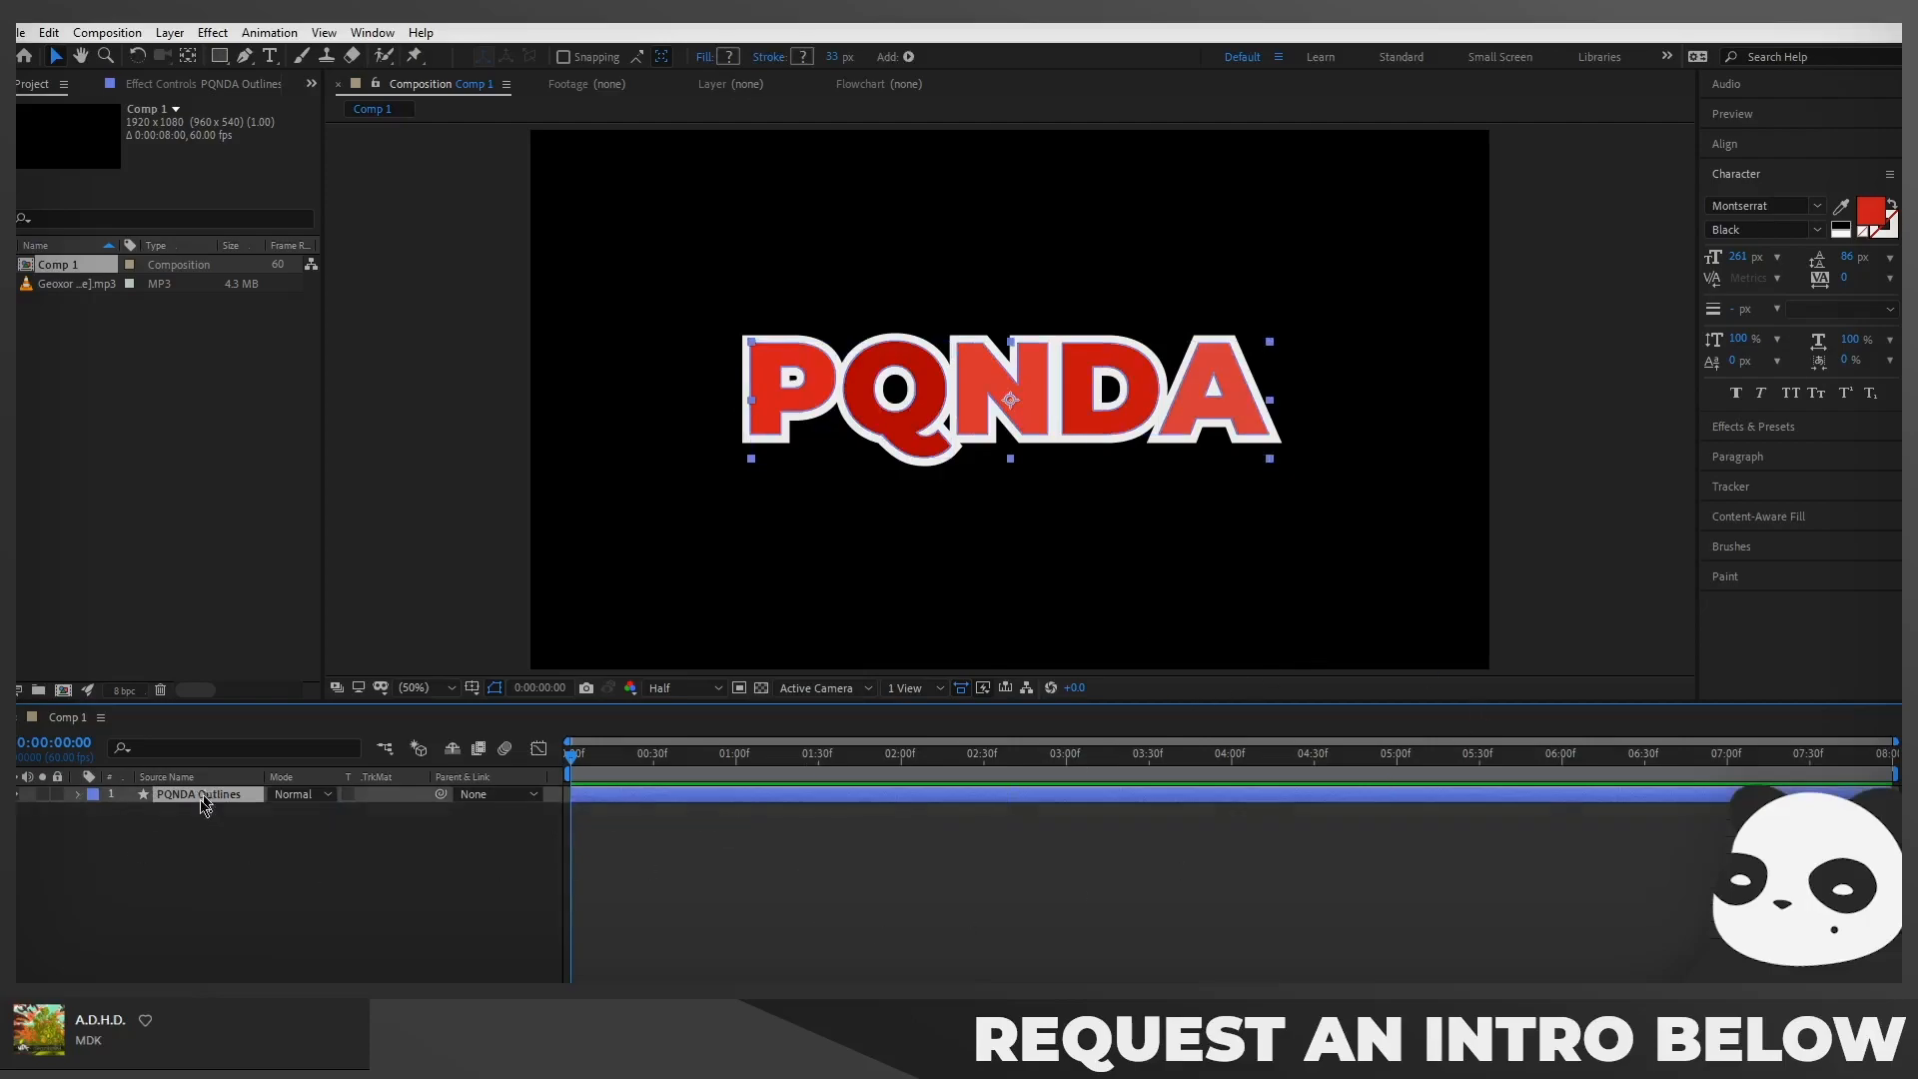
key("ctrl+d")
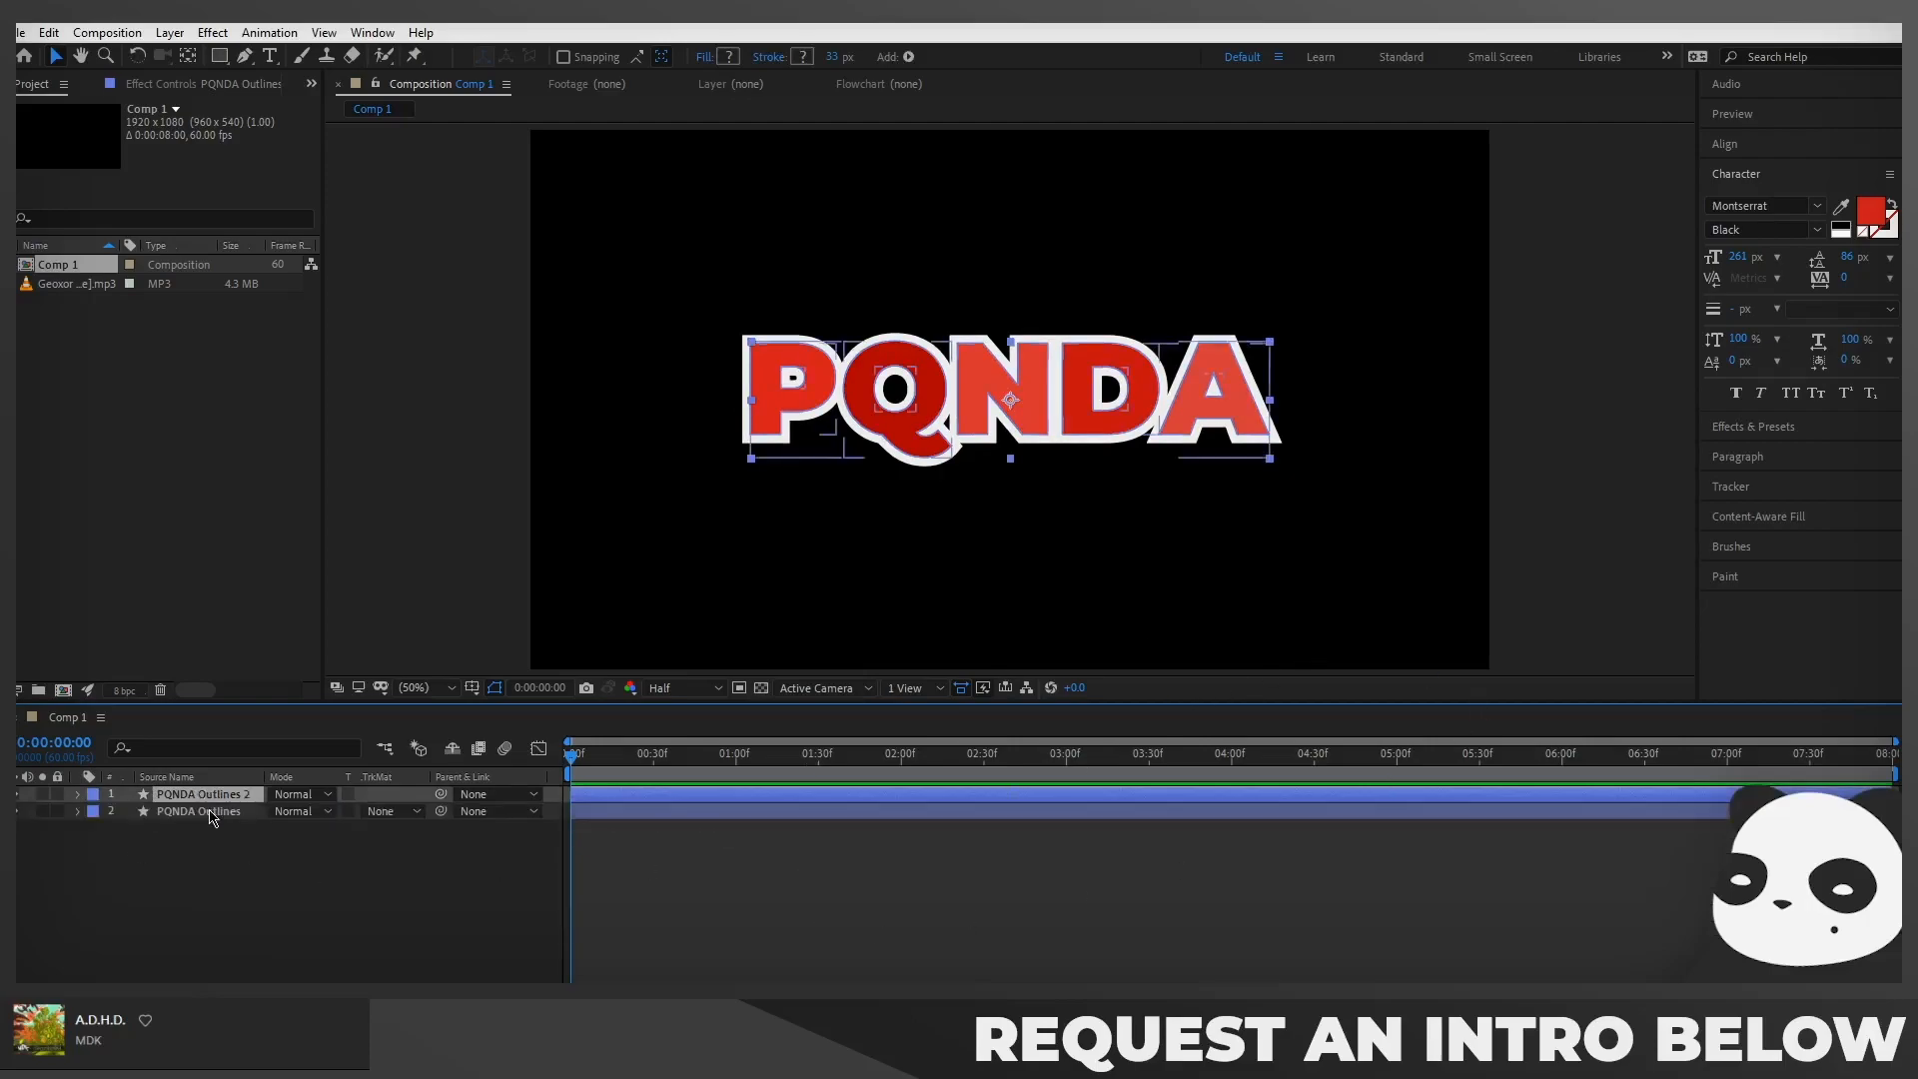
left_click(77, 811)
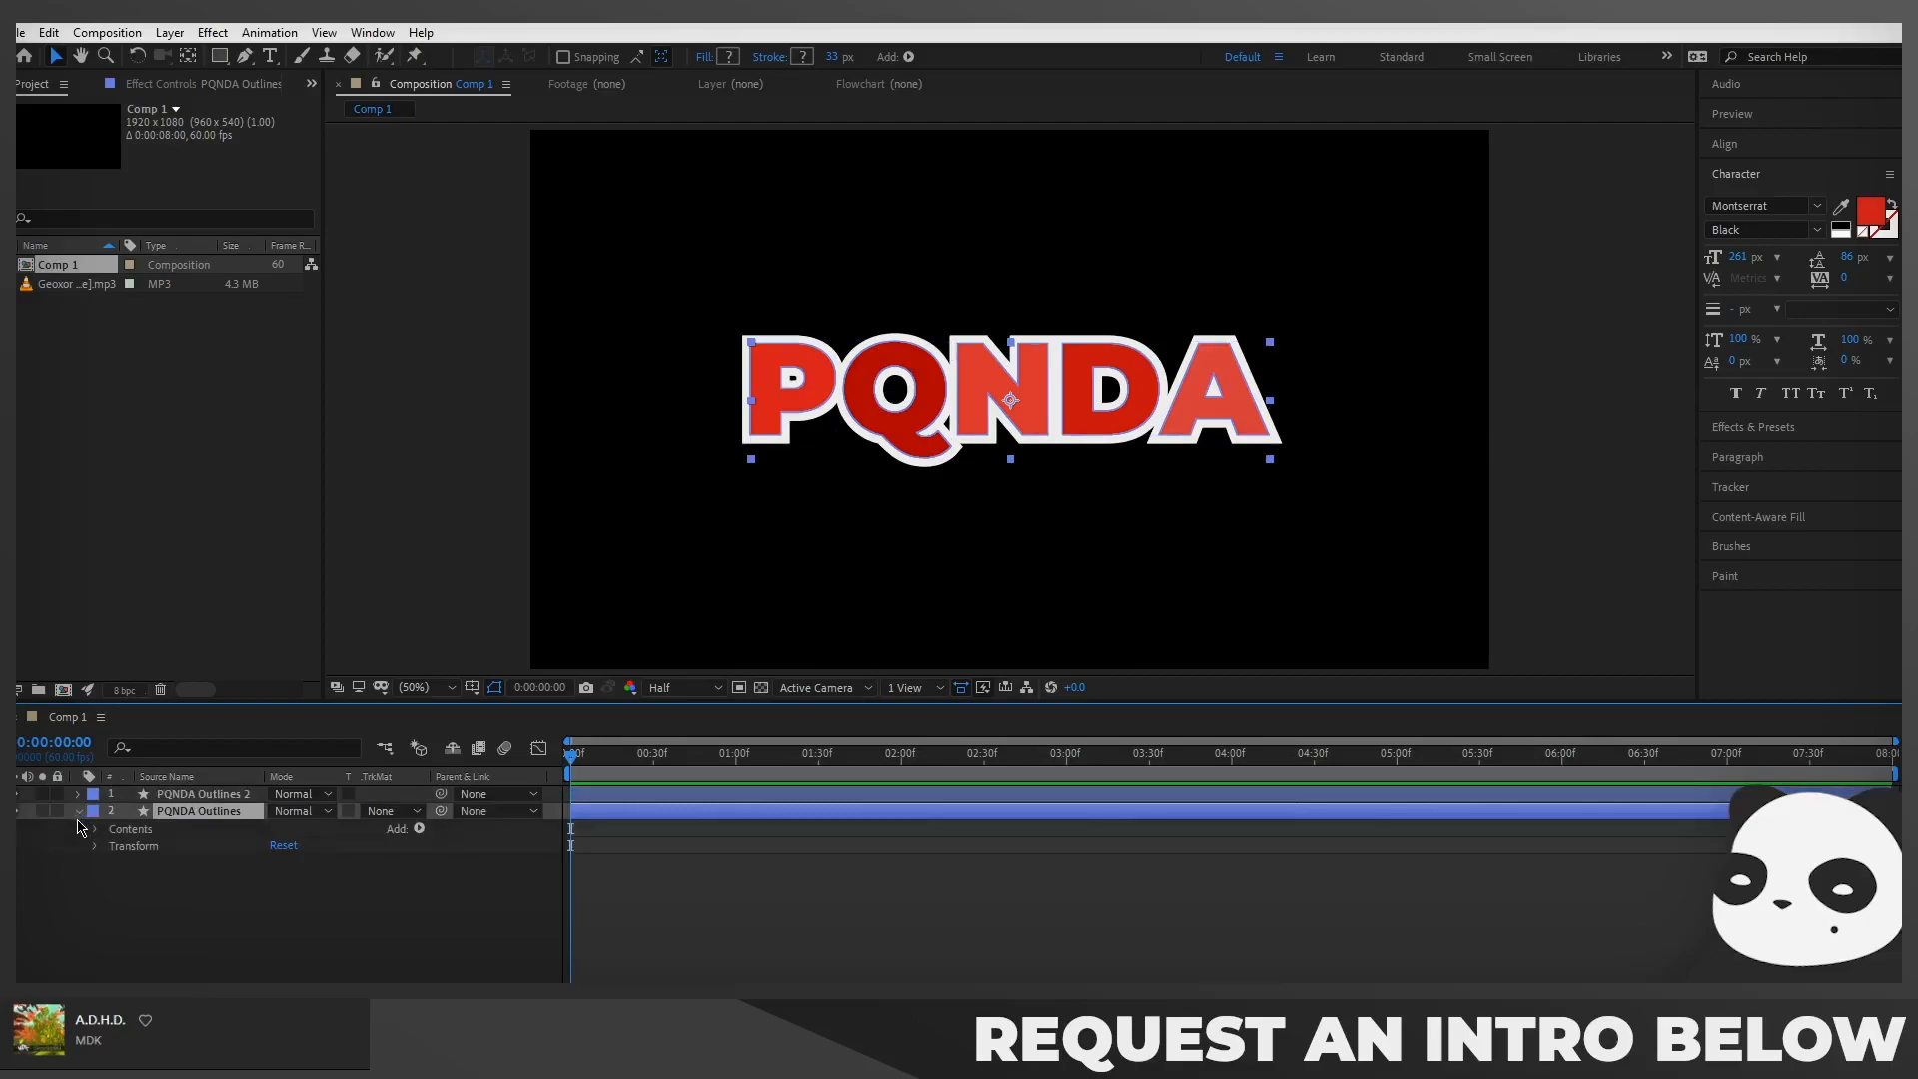
left_click(96, 829)
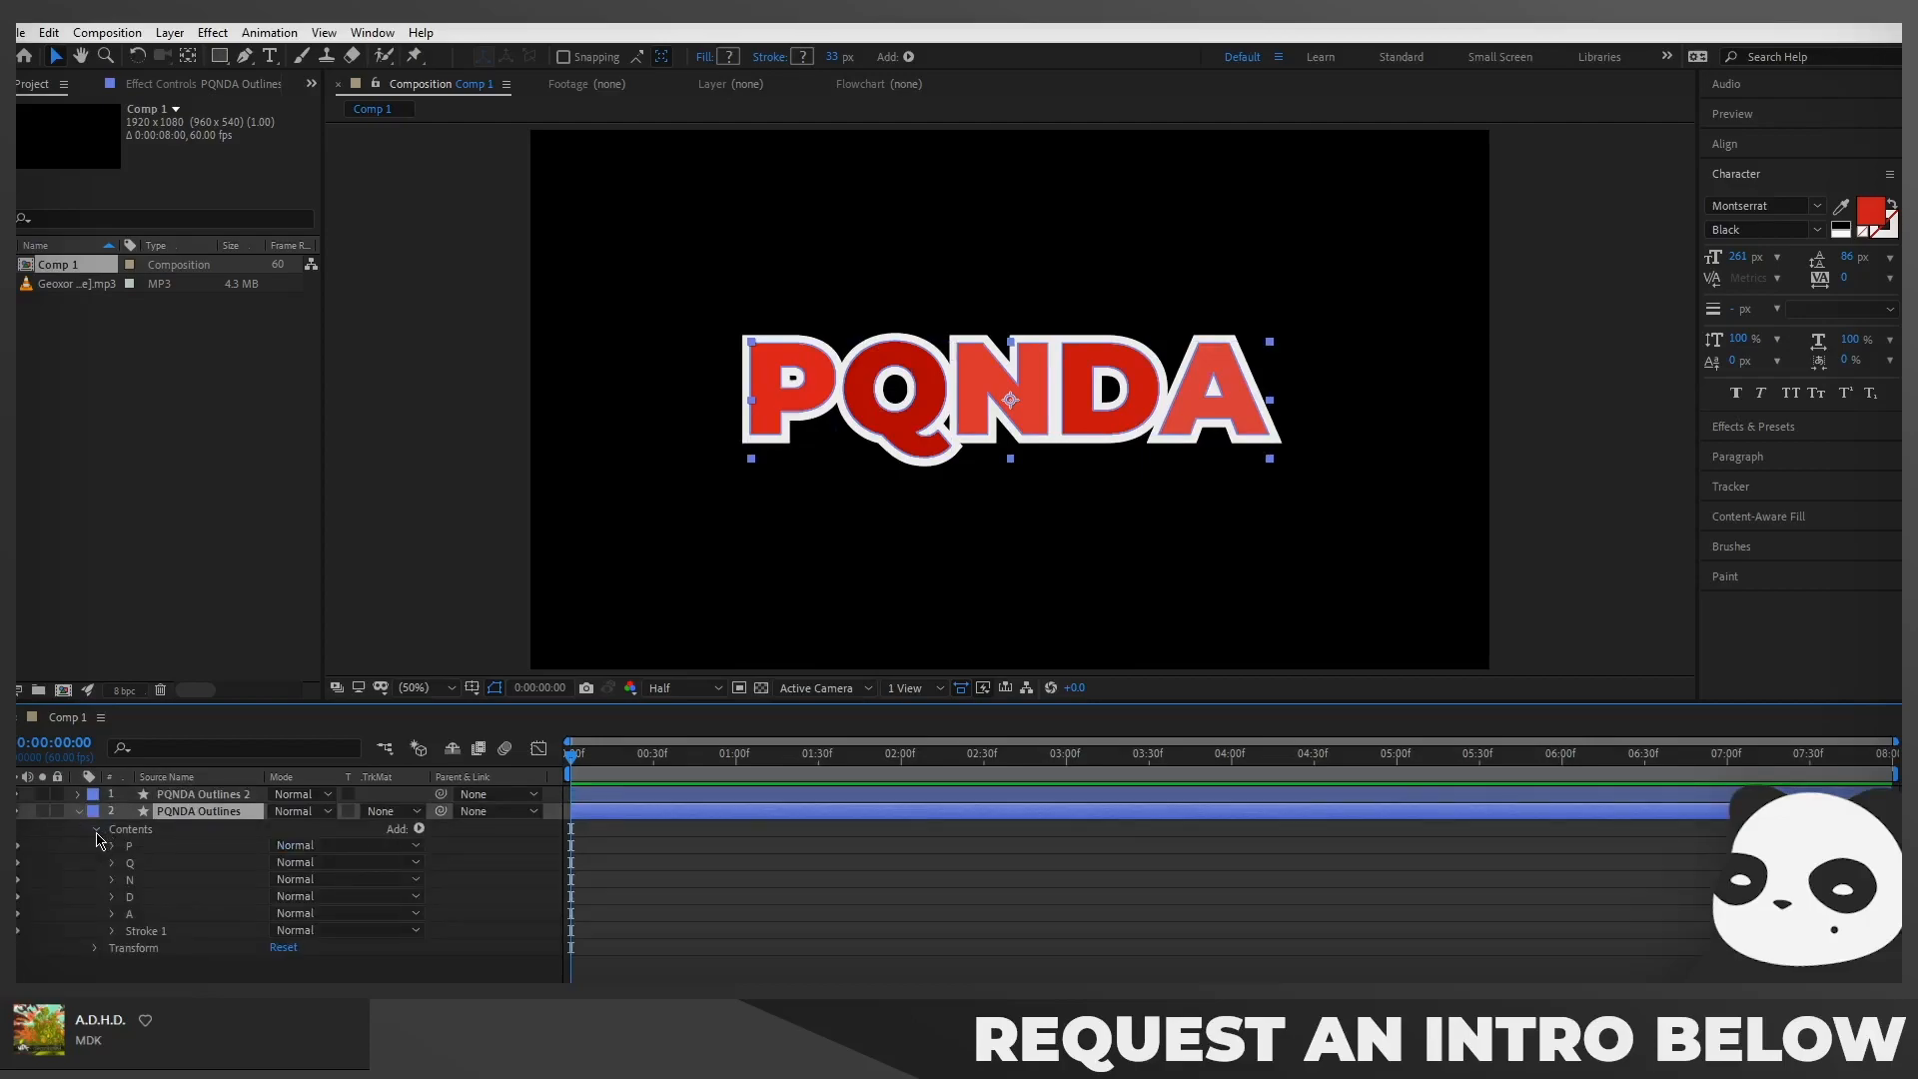
left_click(150, 837)
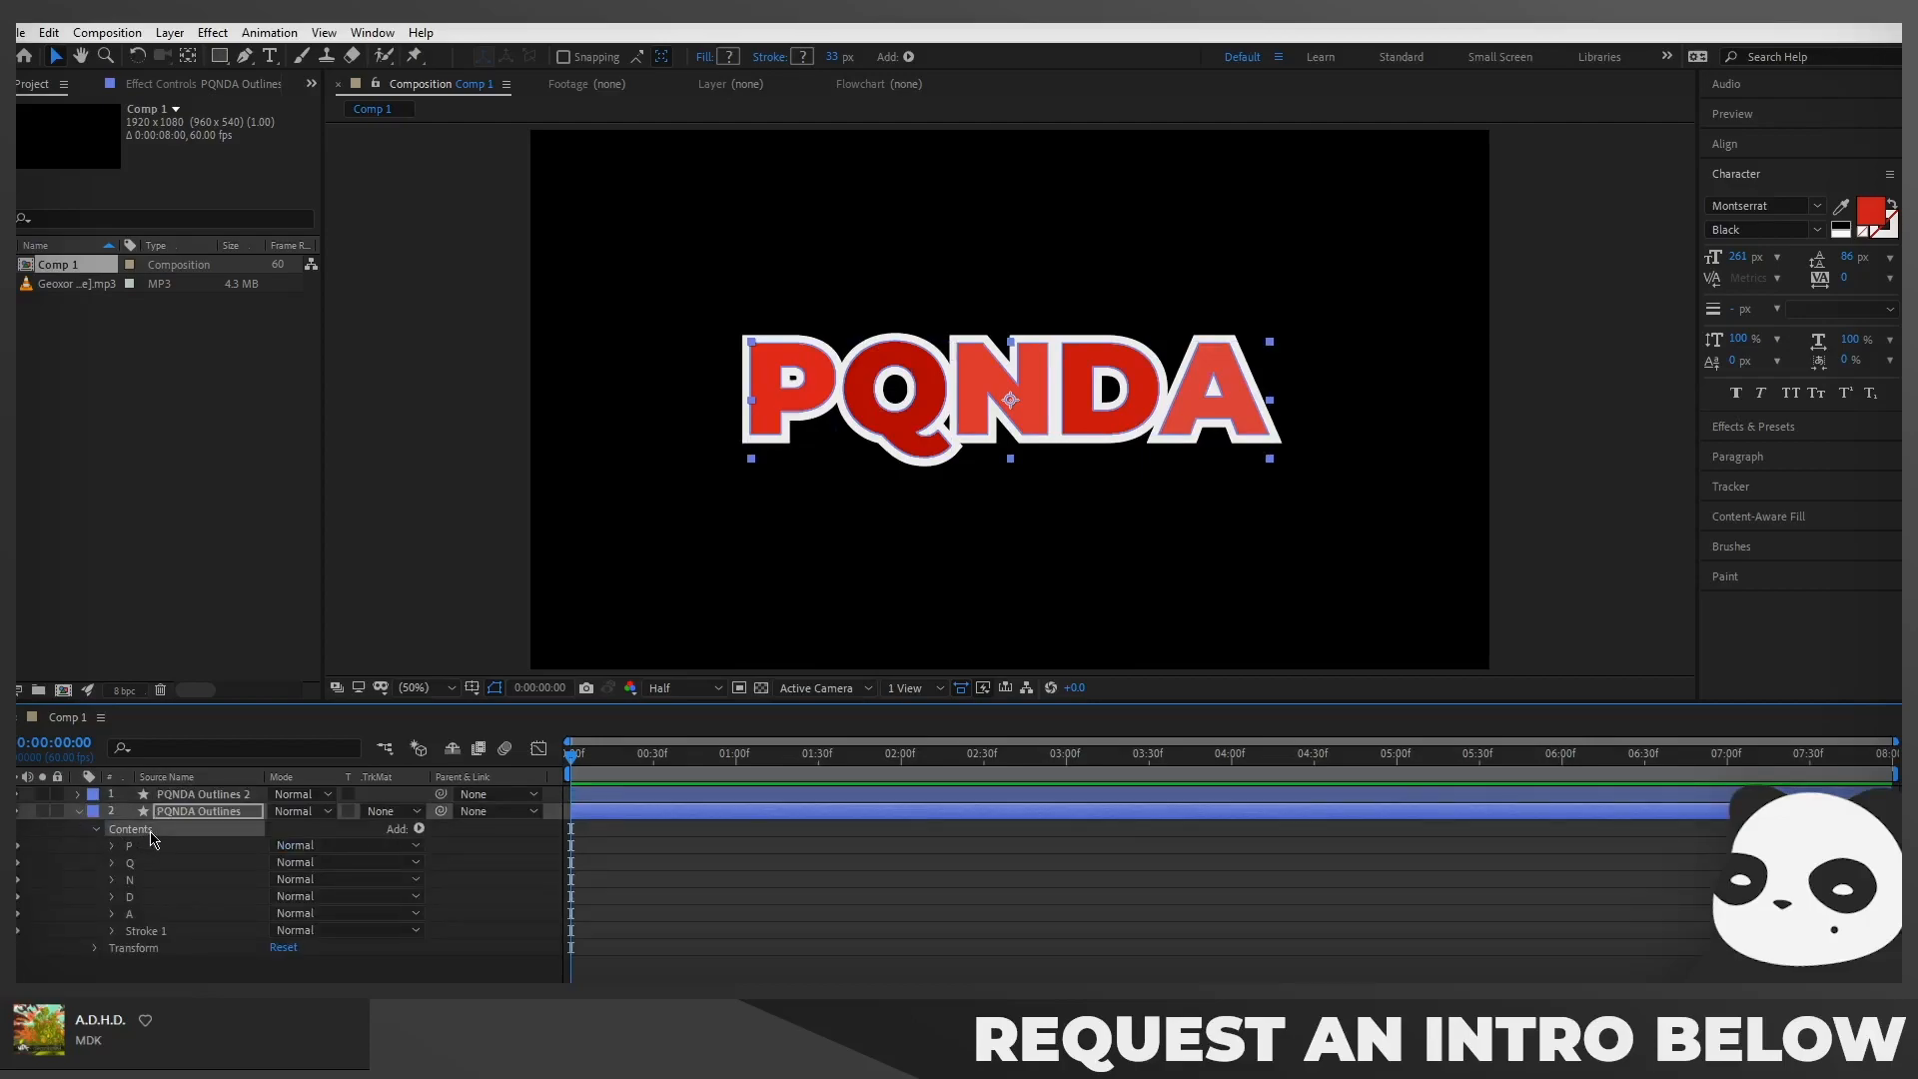
left_click(602, 878)
left_click(203, 813)
key("u")
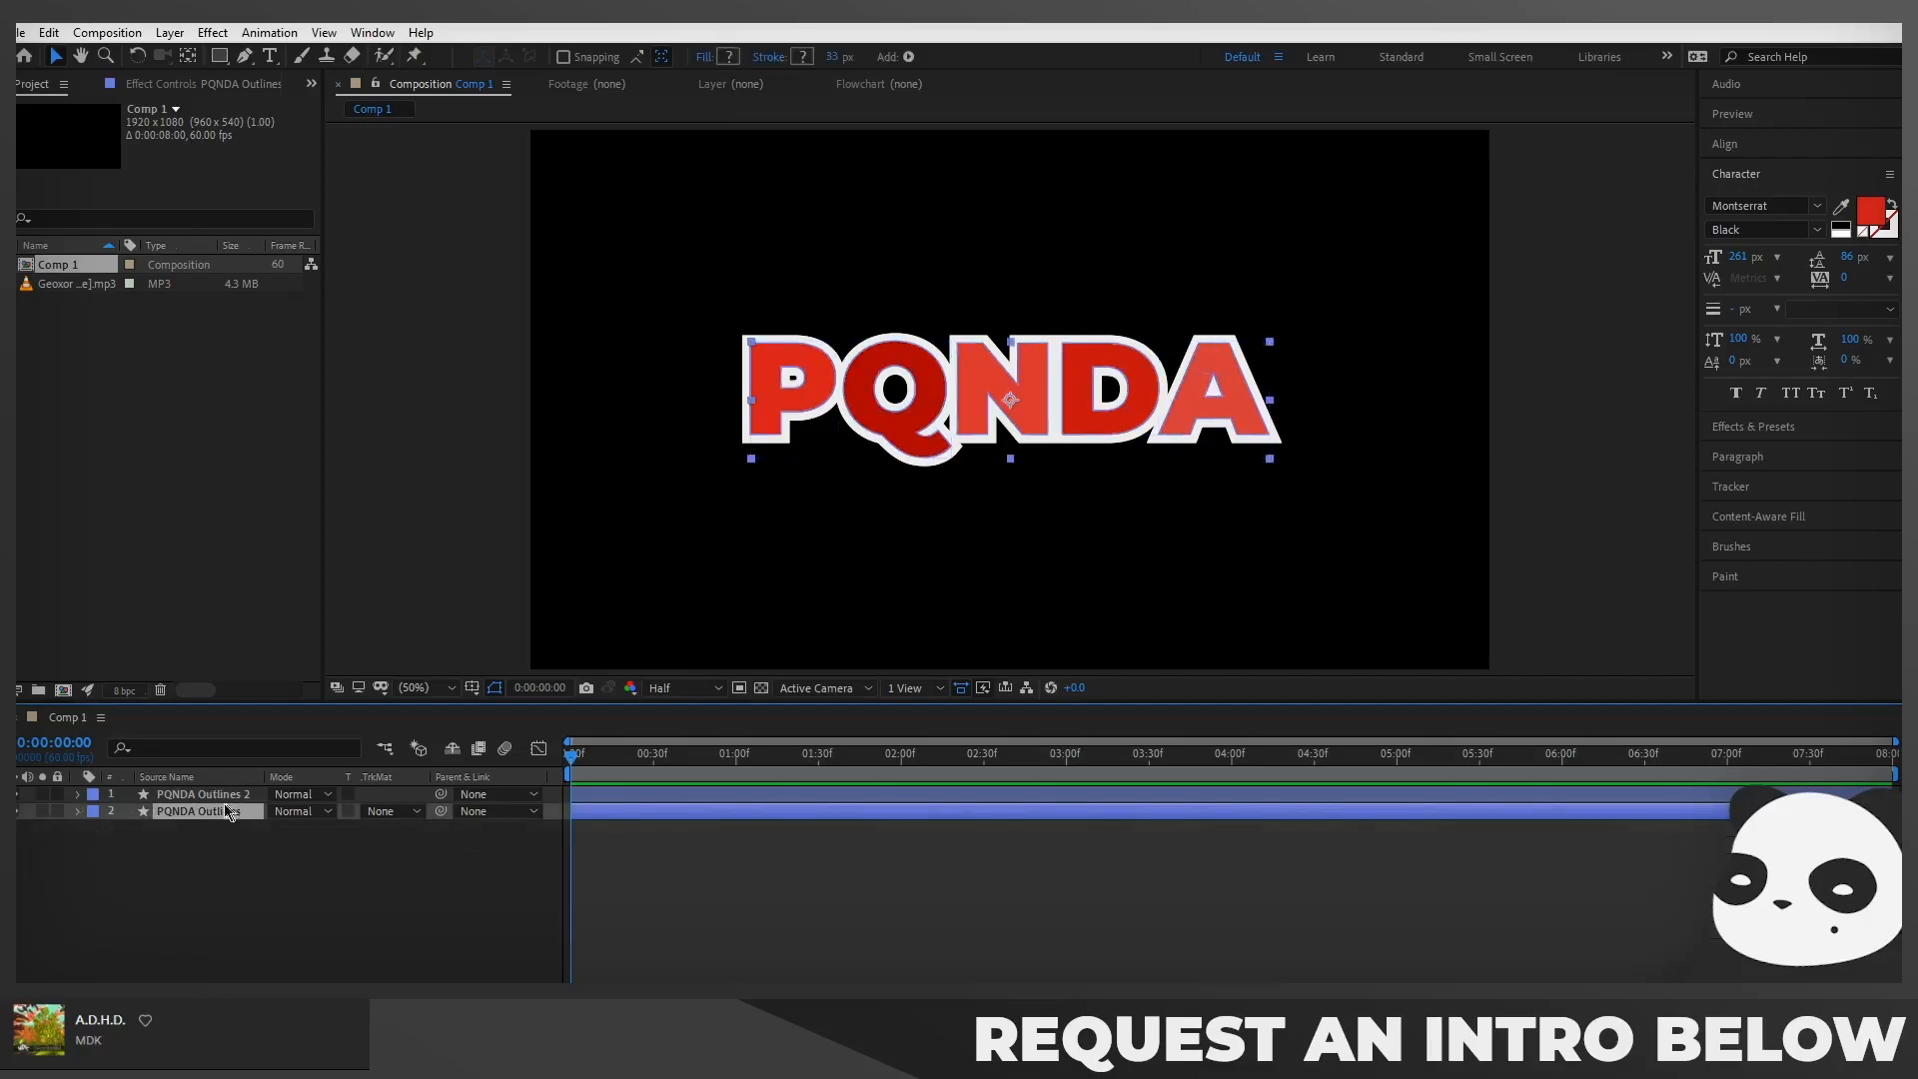
left_click(235, 796)
left_click(229, 813)
left_click(233, 797)
left_click(235, 833)
Add a Repeater to the contents of the lower PQNDA Outlines layer and expand the Repeater's properties
left_click(199, 811)
left_click(77, 811)
left_click(96, 829)
left_click(140, 832)
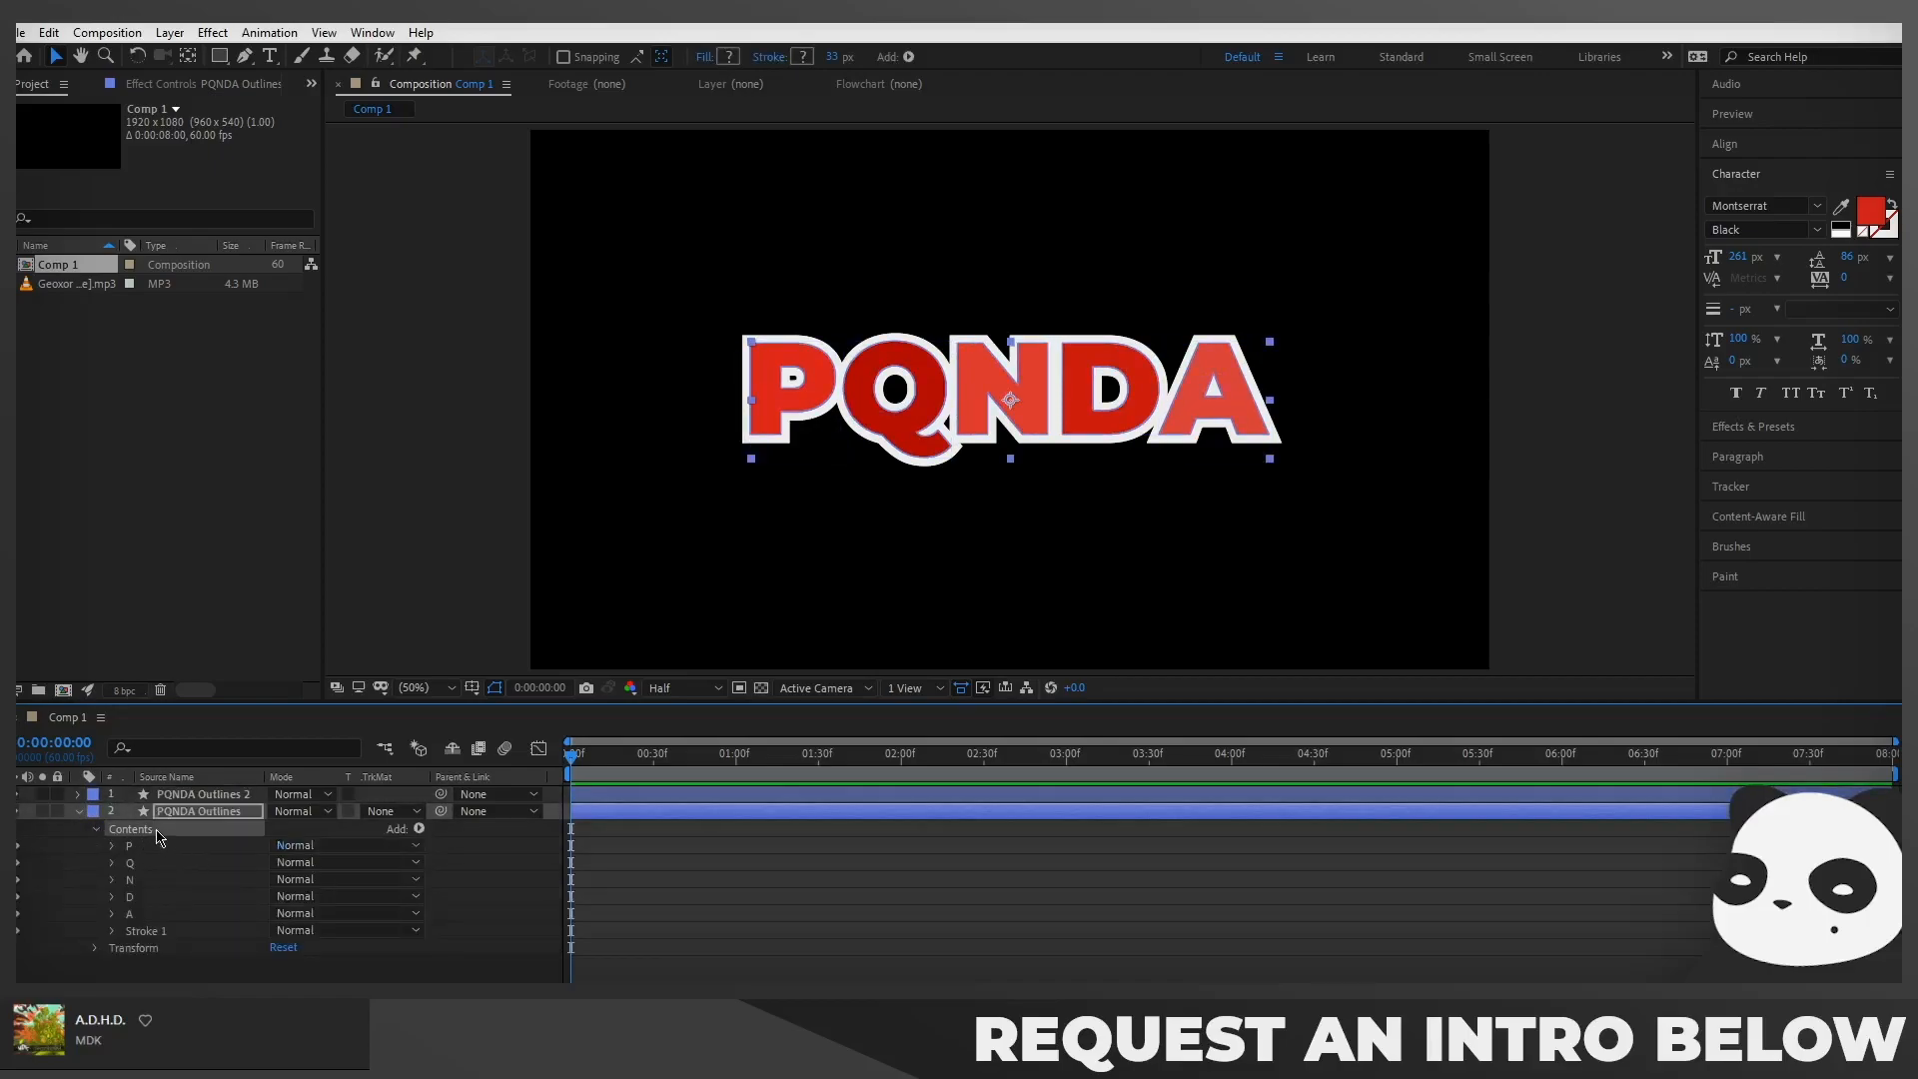
left_click(420, 830)
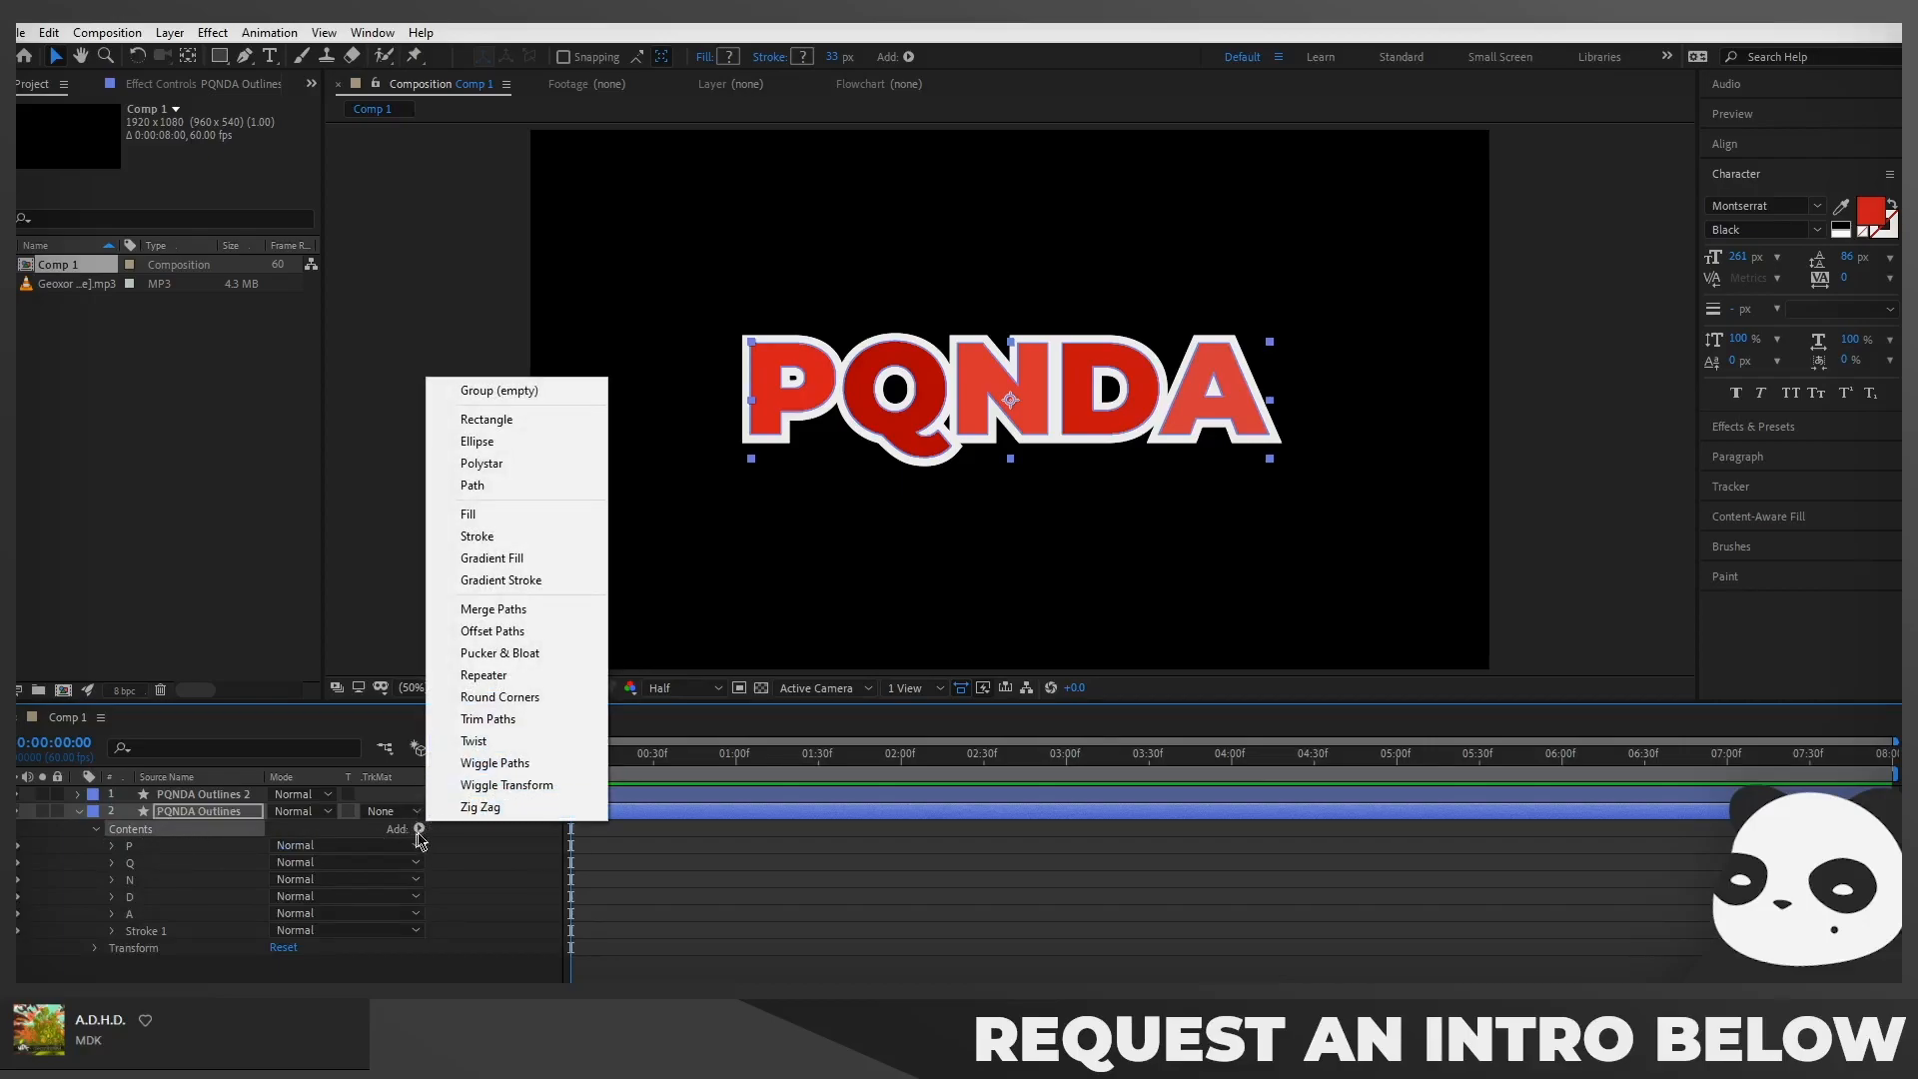
left_click(483, 674)
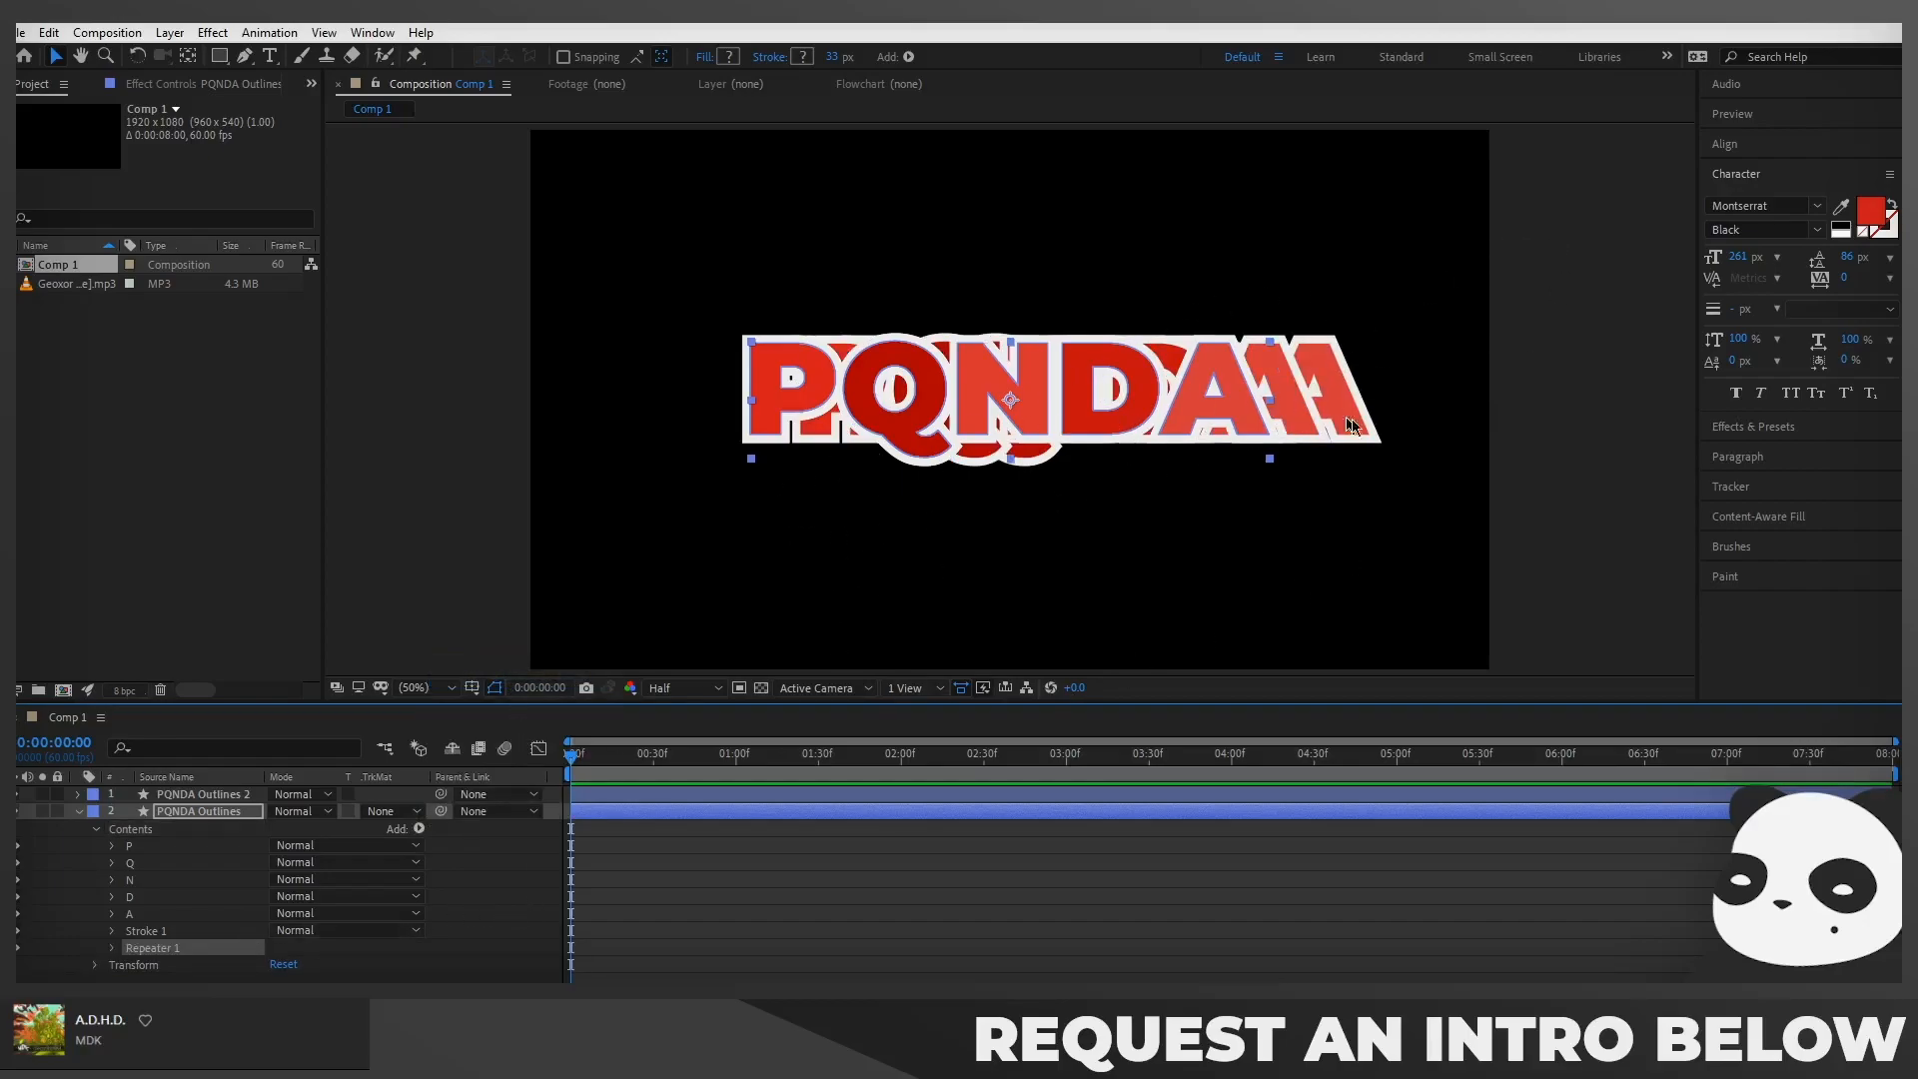
left_click(113, 949)
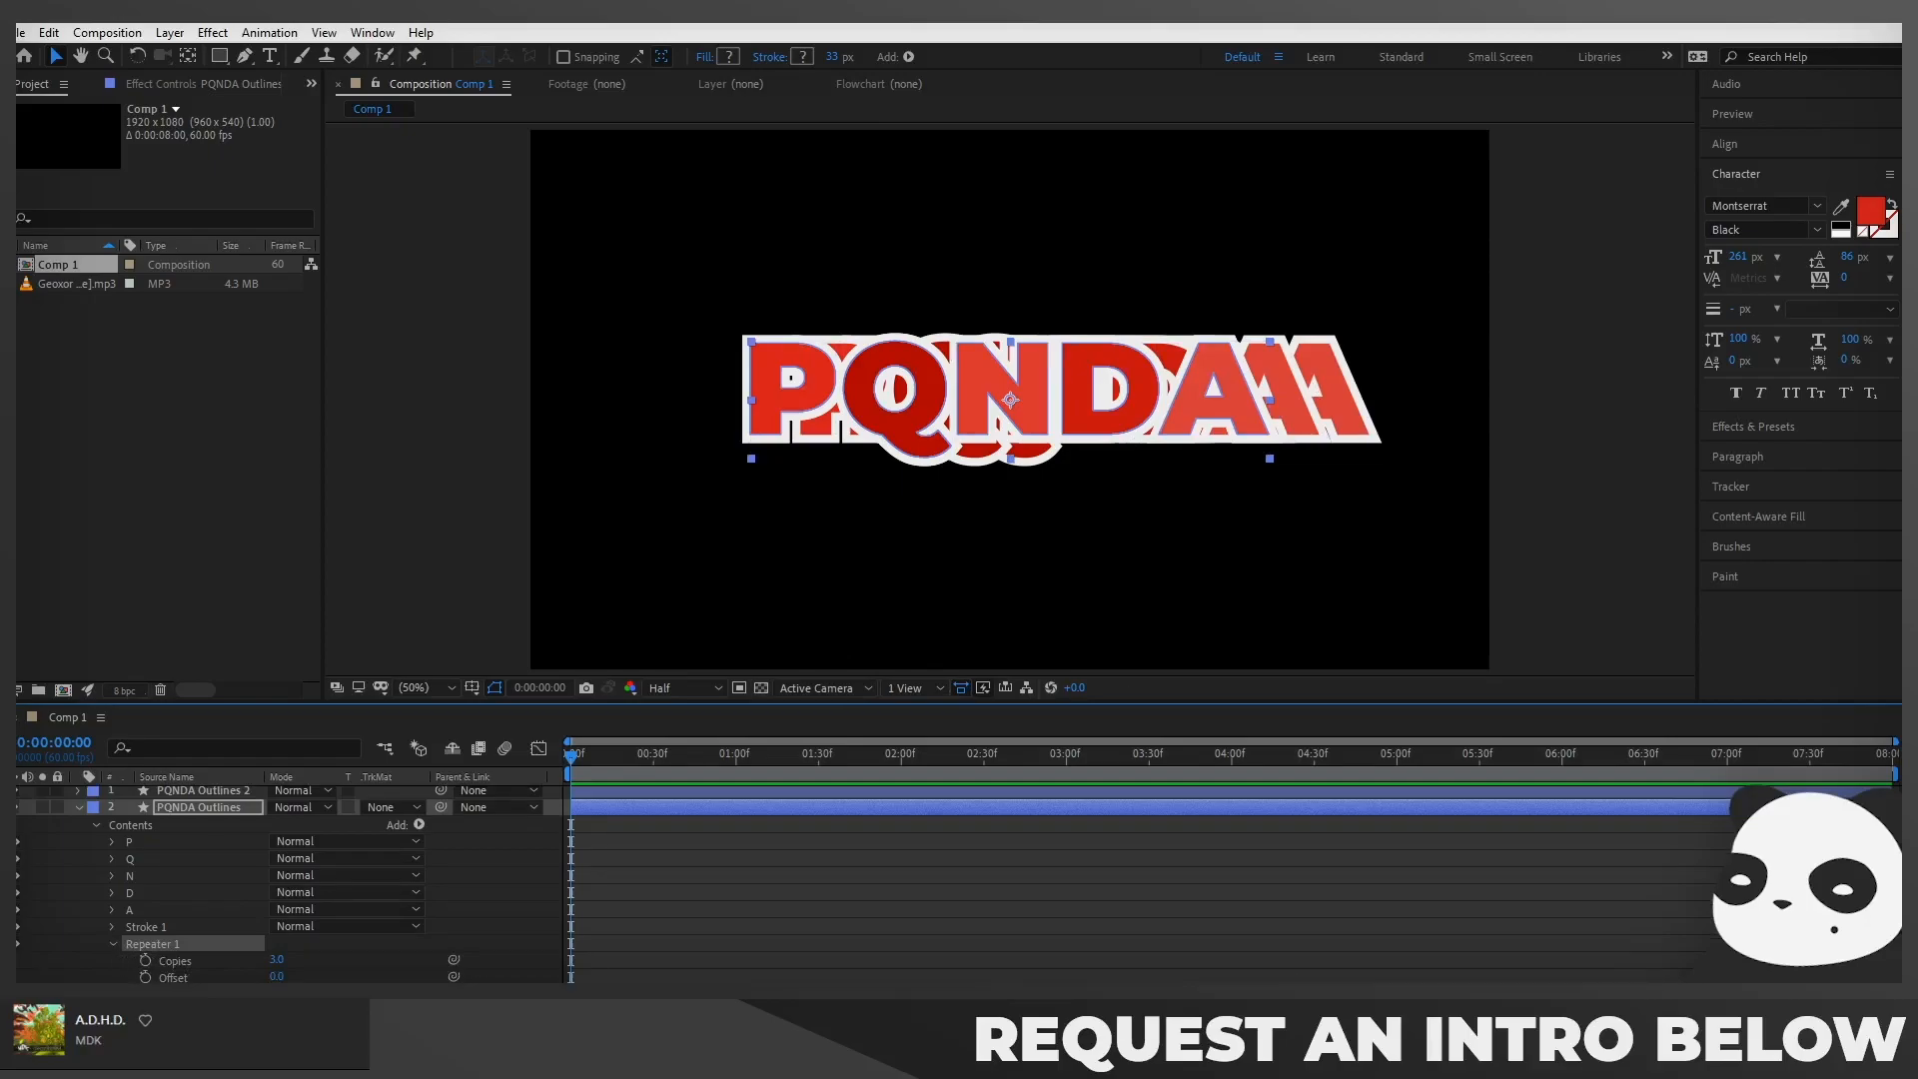
Set the Repeater's transform position to 0, 1 on the lower PQNDA Outlines layer
scroll(258, 936, "down", 3)
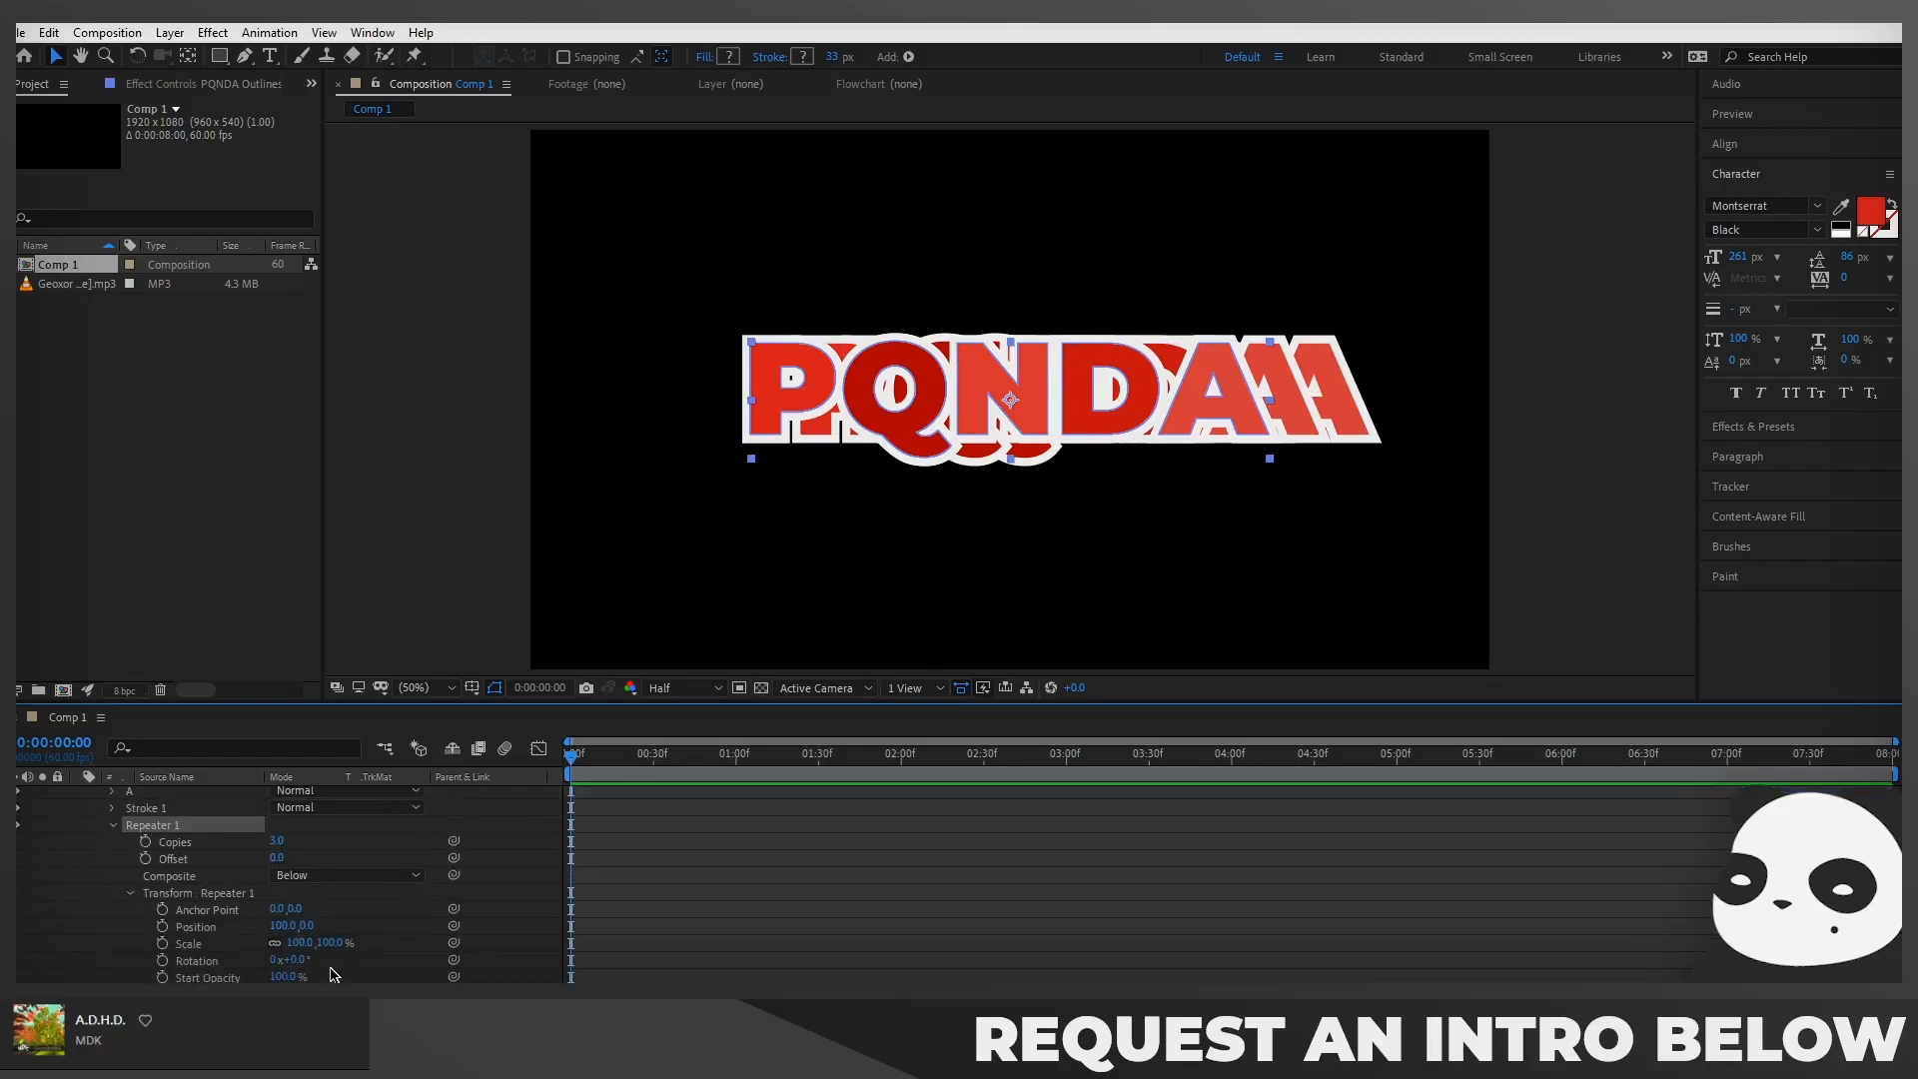
left_click(287, 926)
type("0")
left_click(437, 936)
left_click(295, 926)
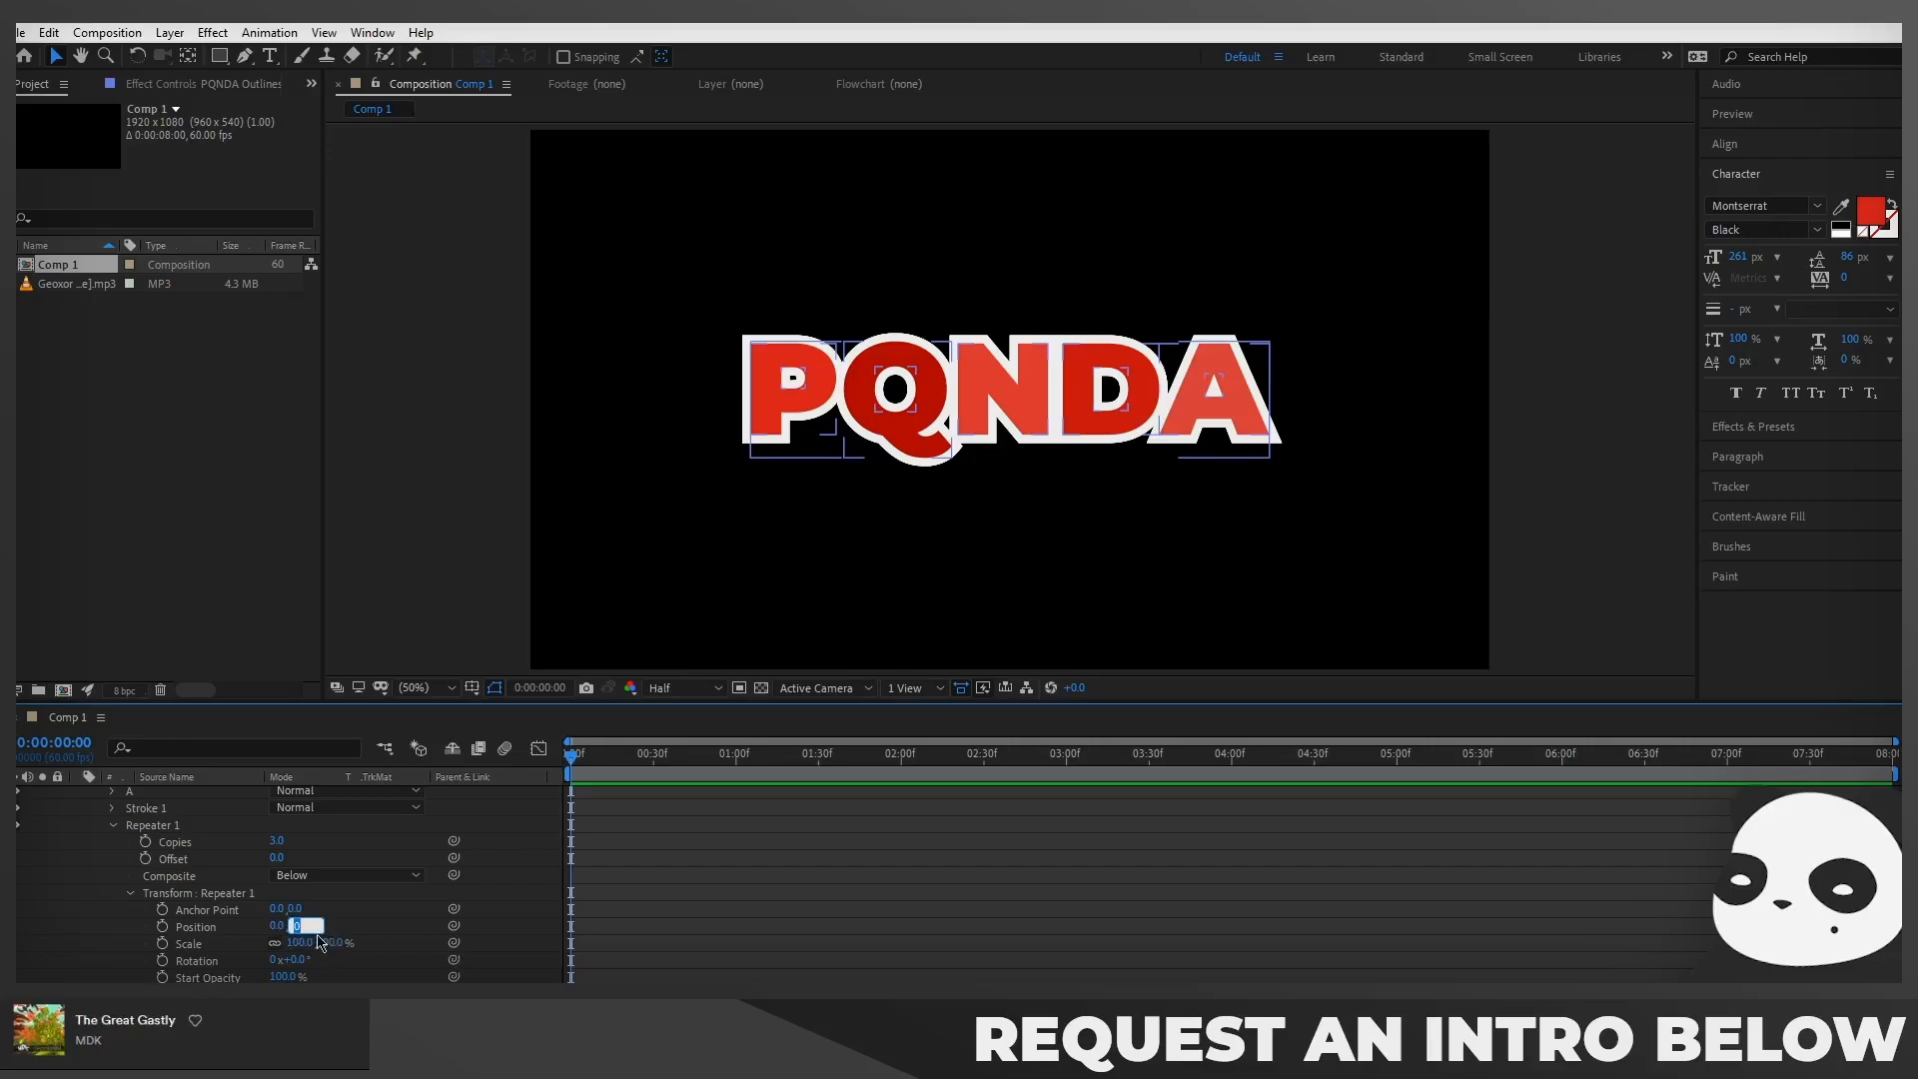
type("1")
left_click(440, 948)
Set the Repeater's transform scale to 99% and its number of copies to 20
left_click(301, 943)
type("99")
key("Return")
left_click_drag(280, 844, 291, 839)
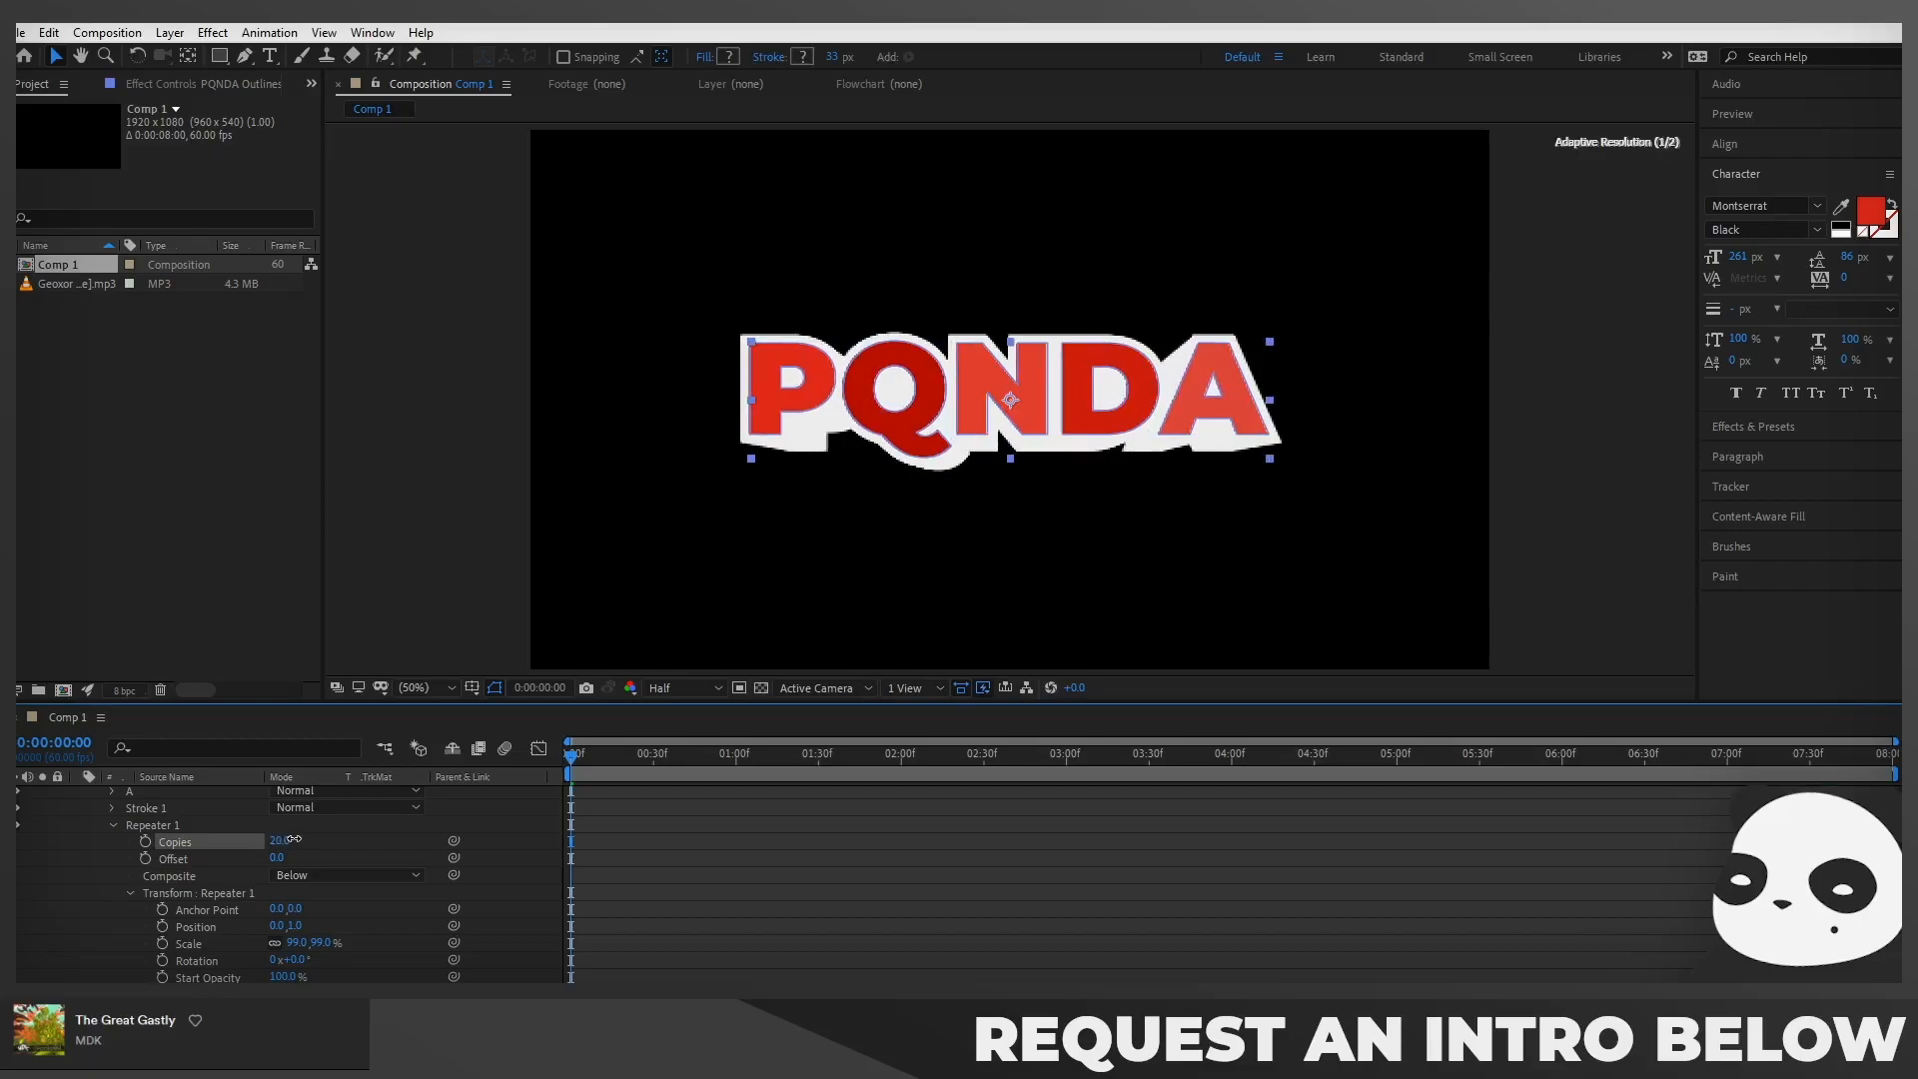
left_click(521, 878)
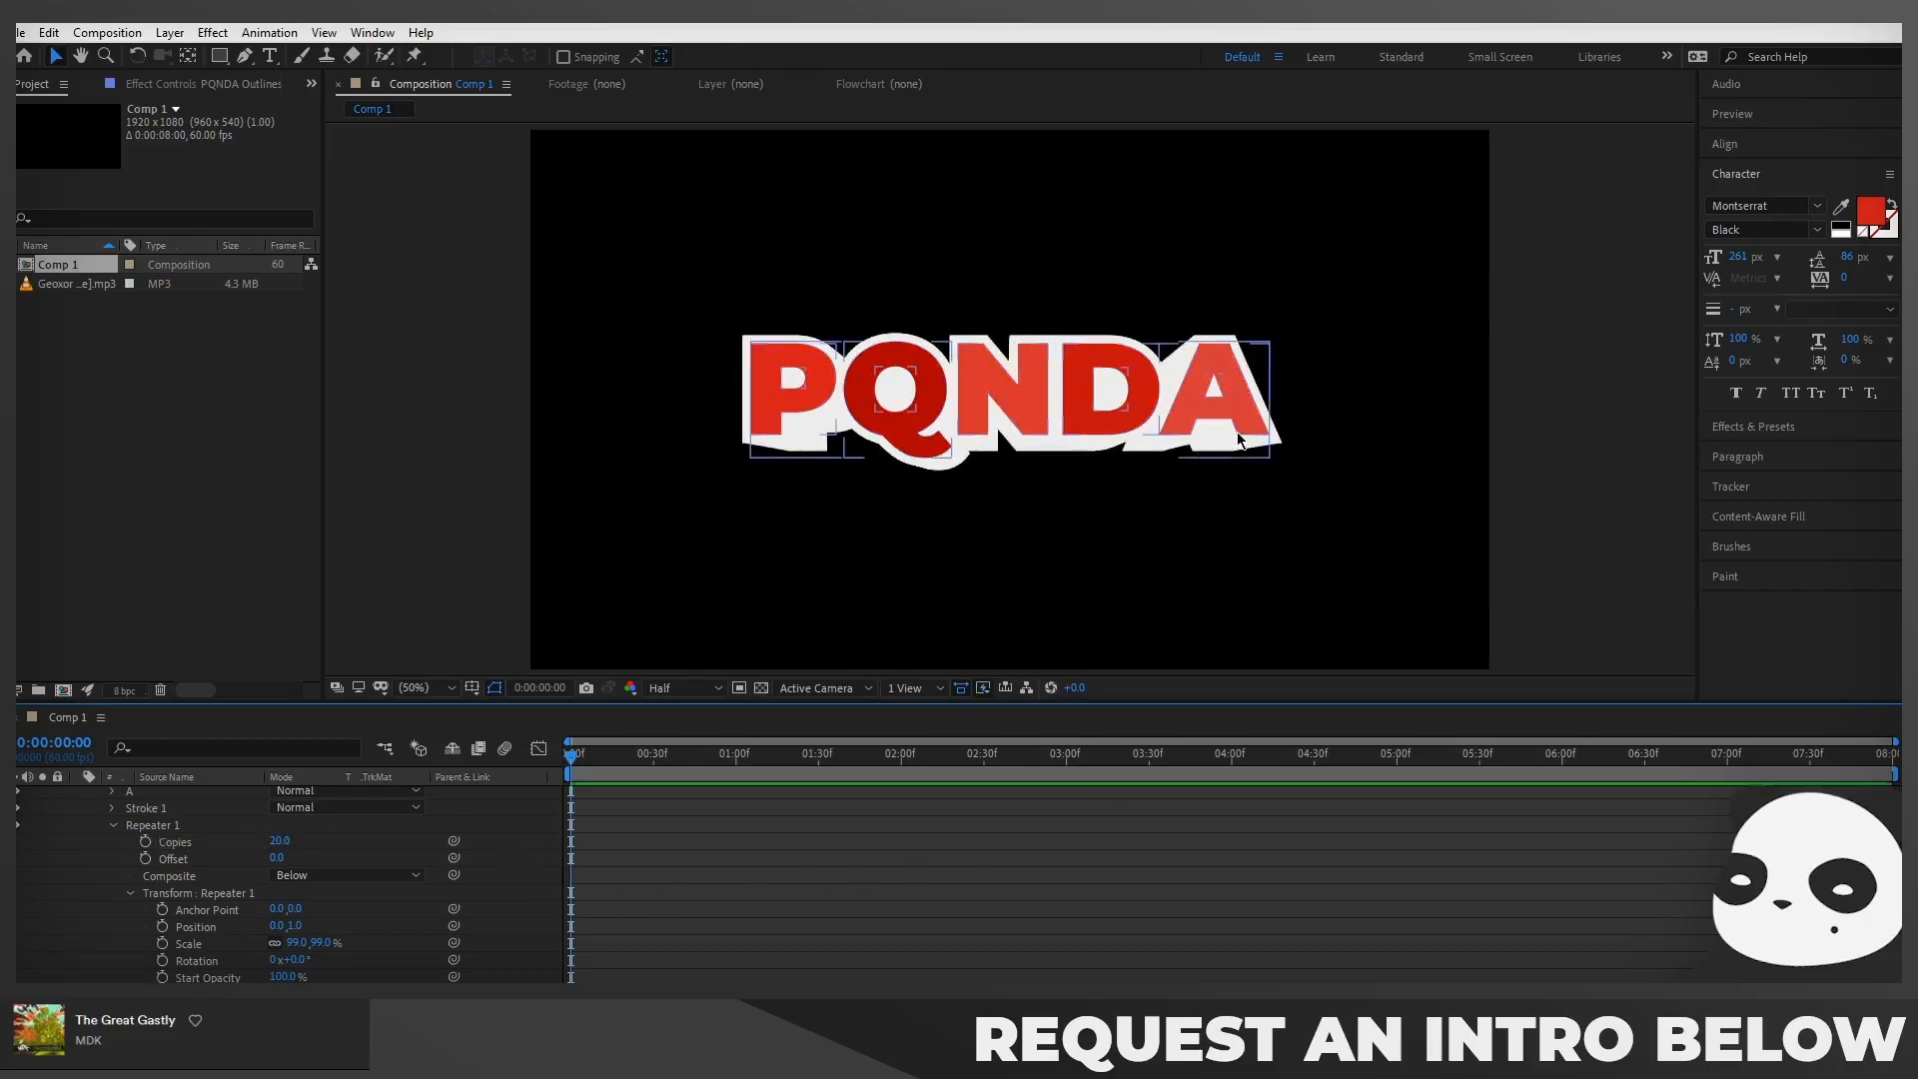
Collapse the lower PQNDA Outlines layer's properties and set its stroke colour to grey CECECE
scroll(230, 863, "up", 2)
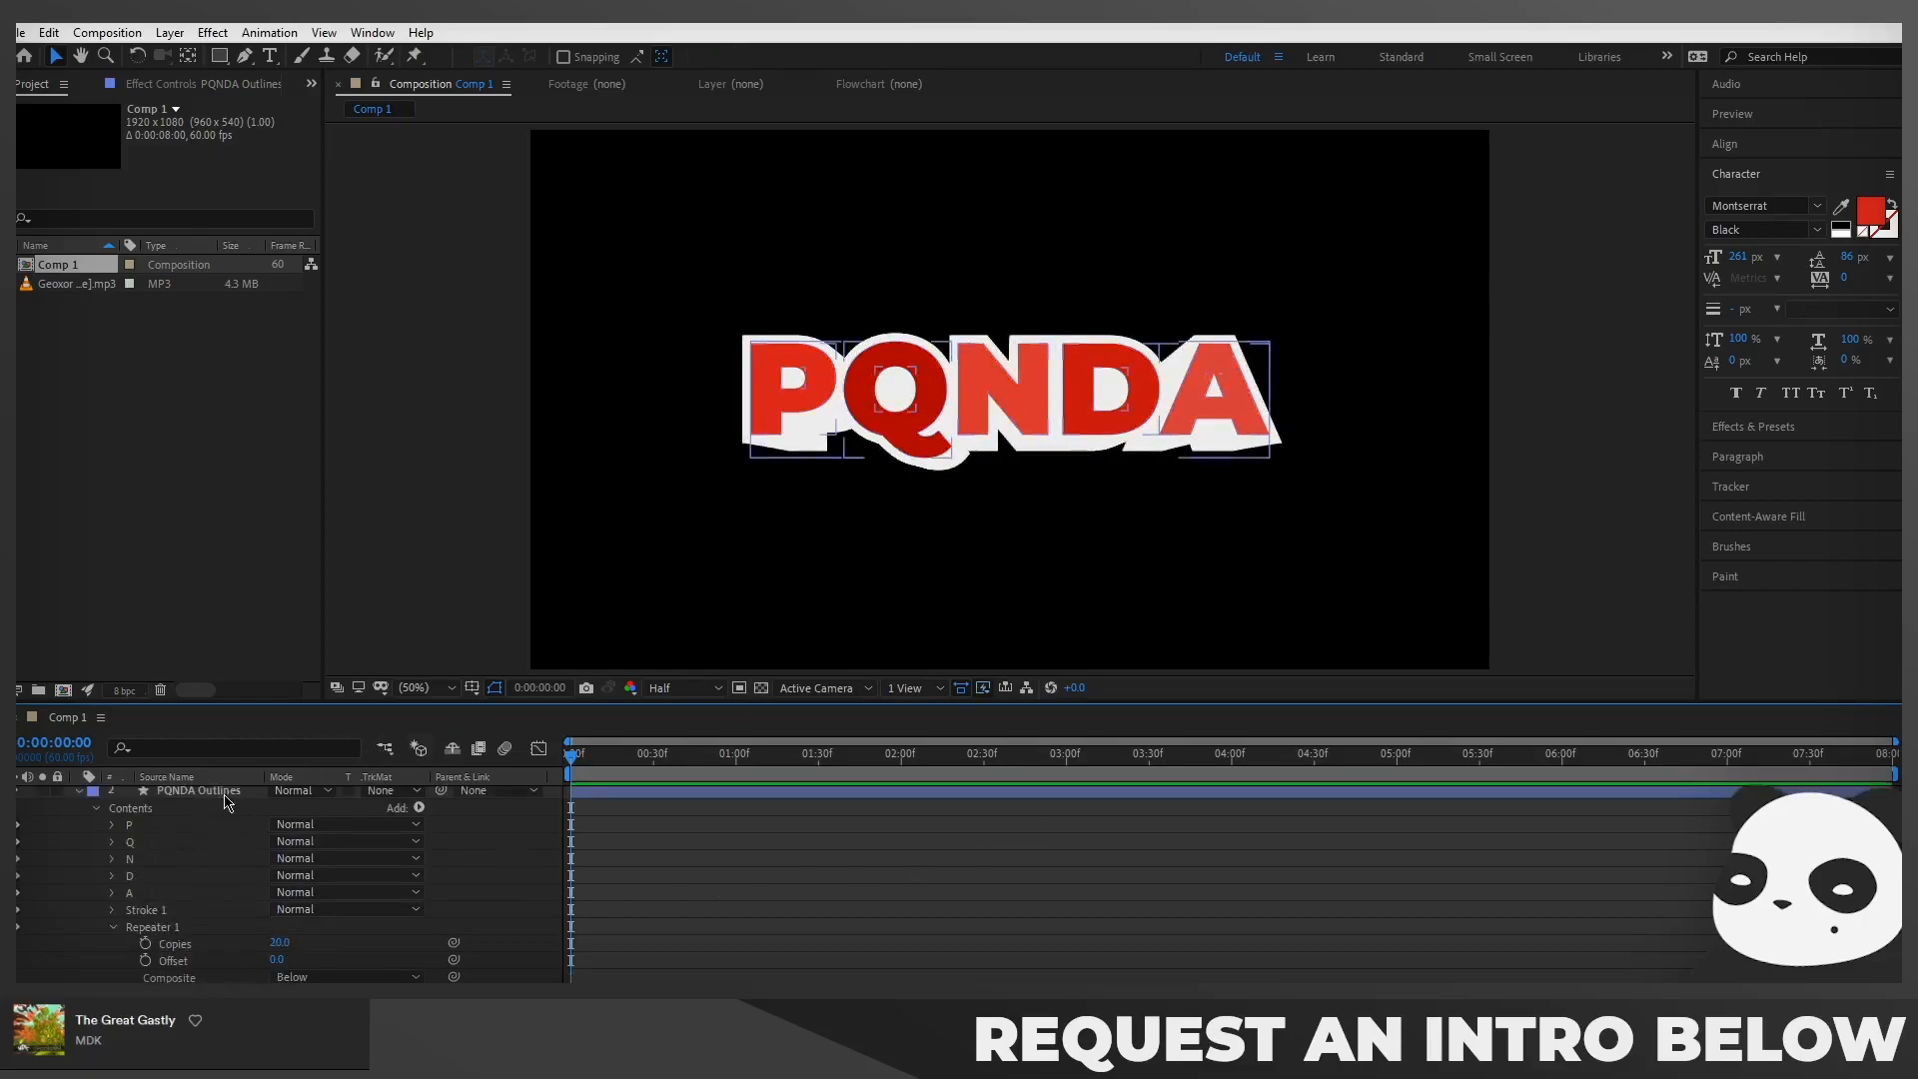
left_click(226, 794)
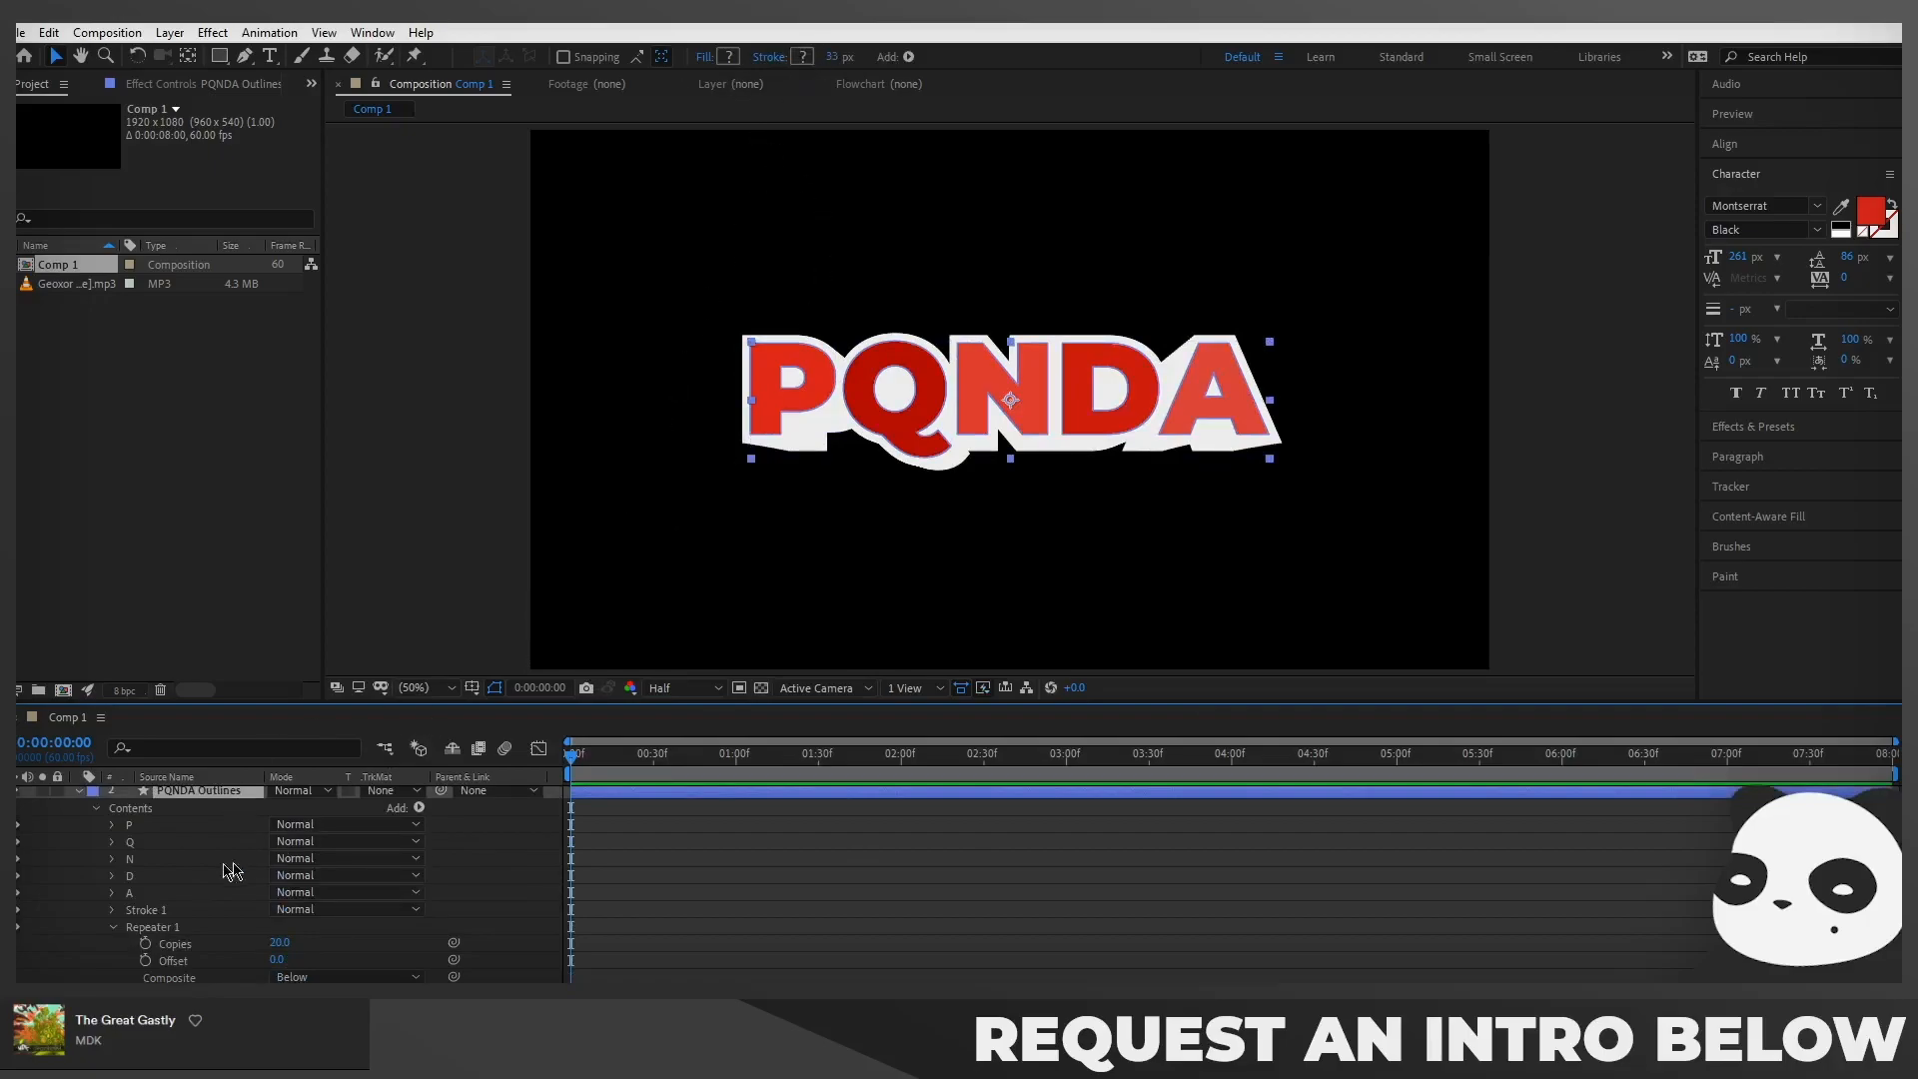
key("ctrl+d")
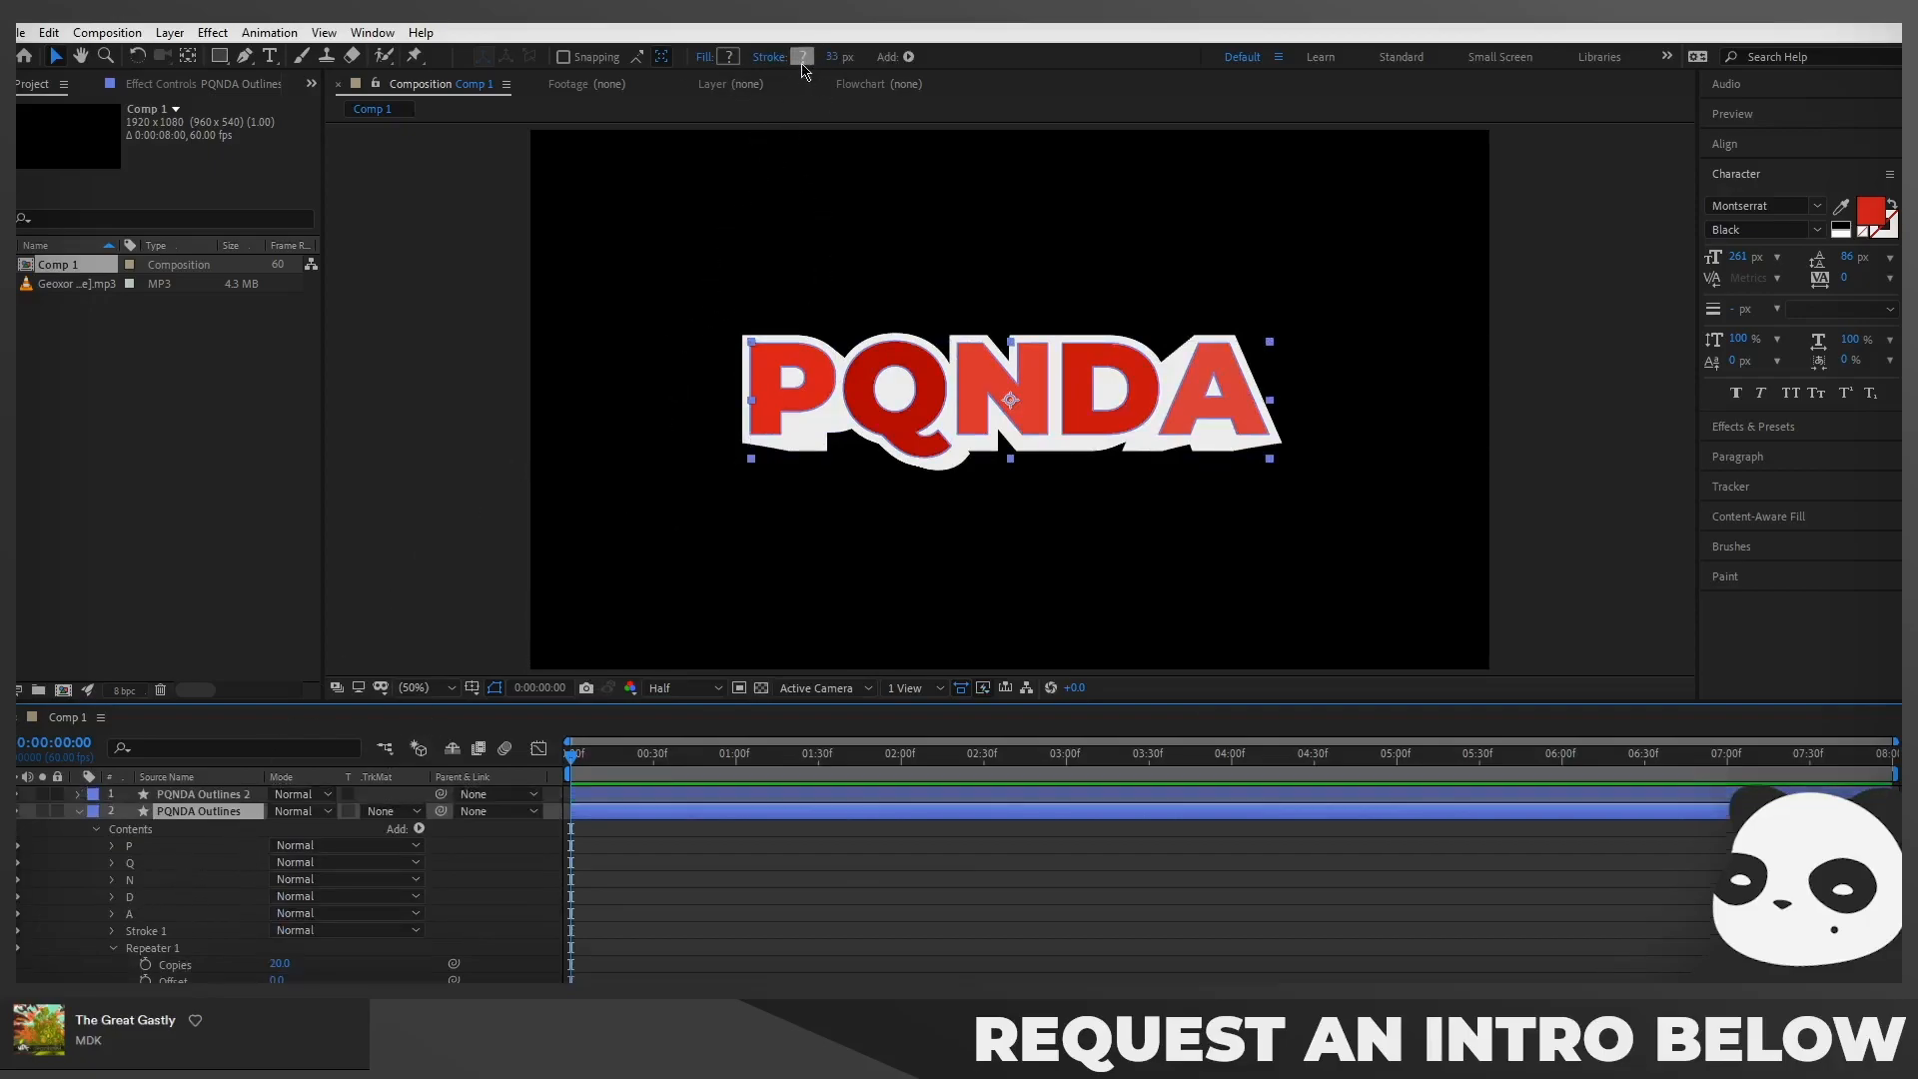
key("ctrl+grave")
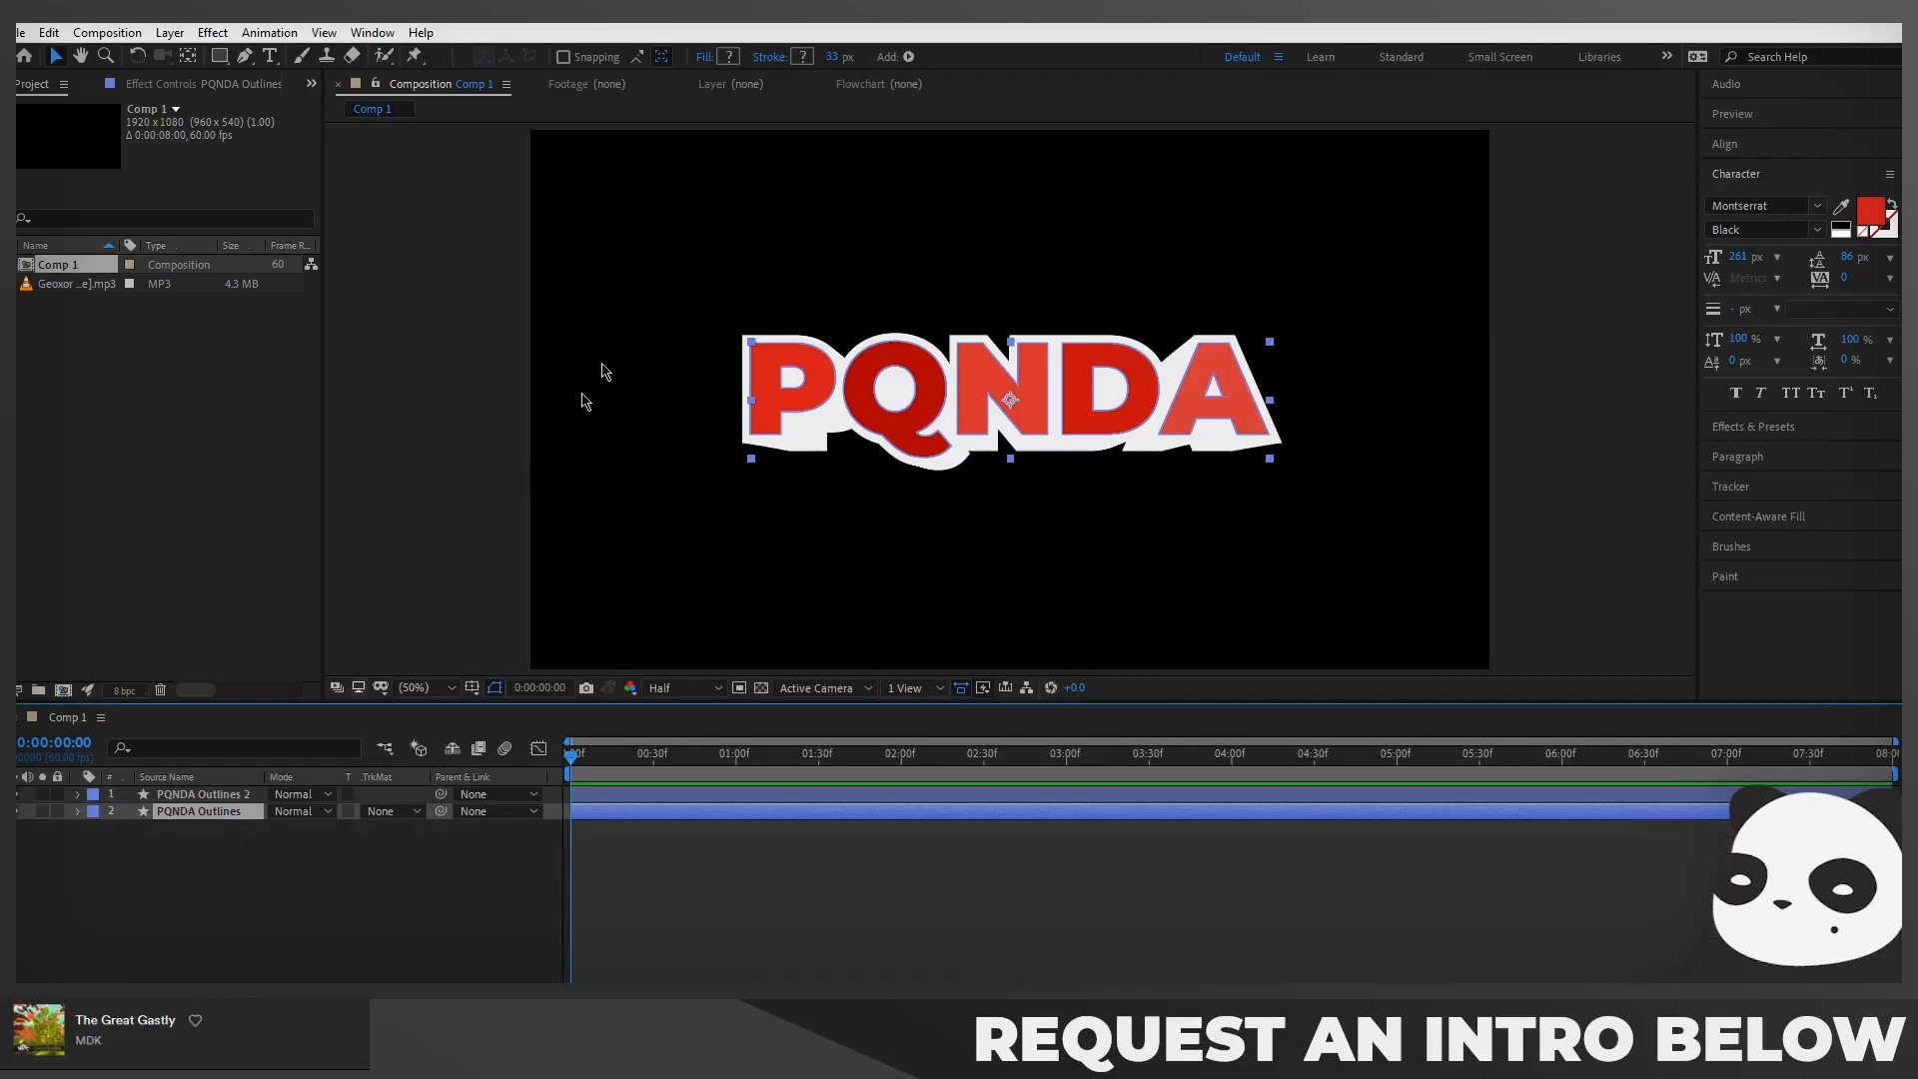
left_click(803, 57)
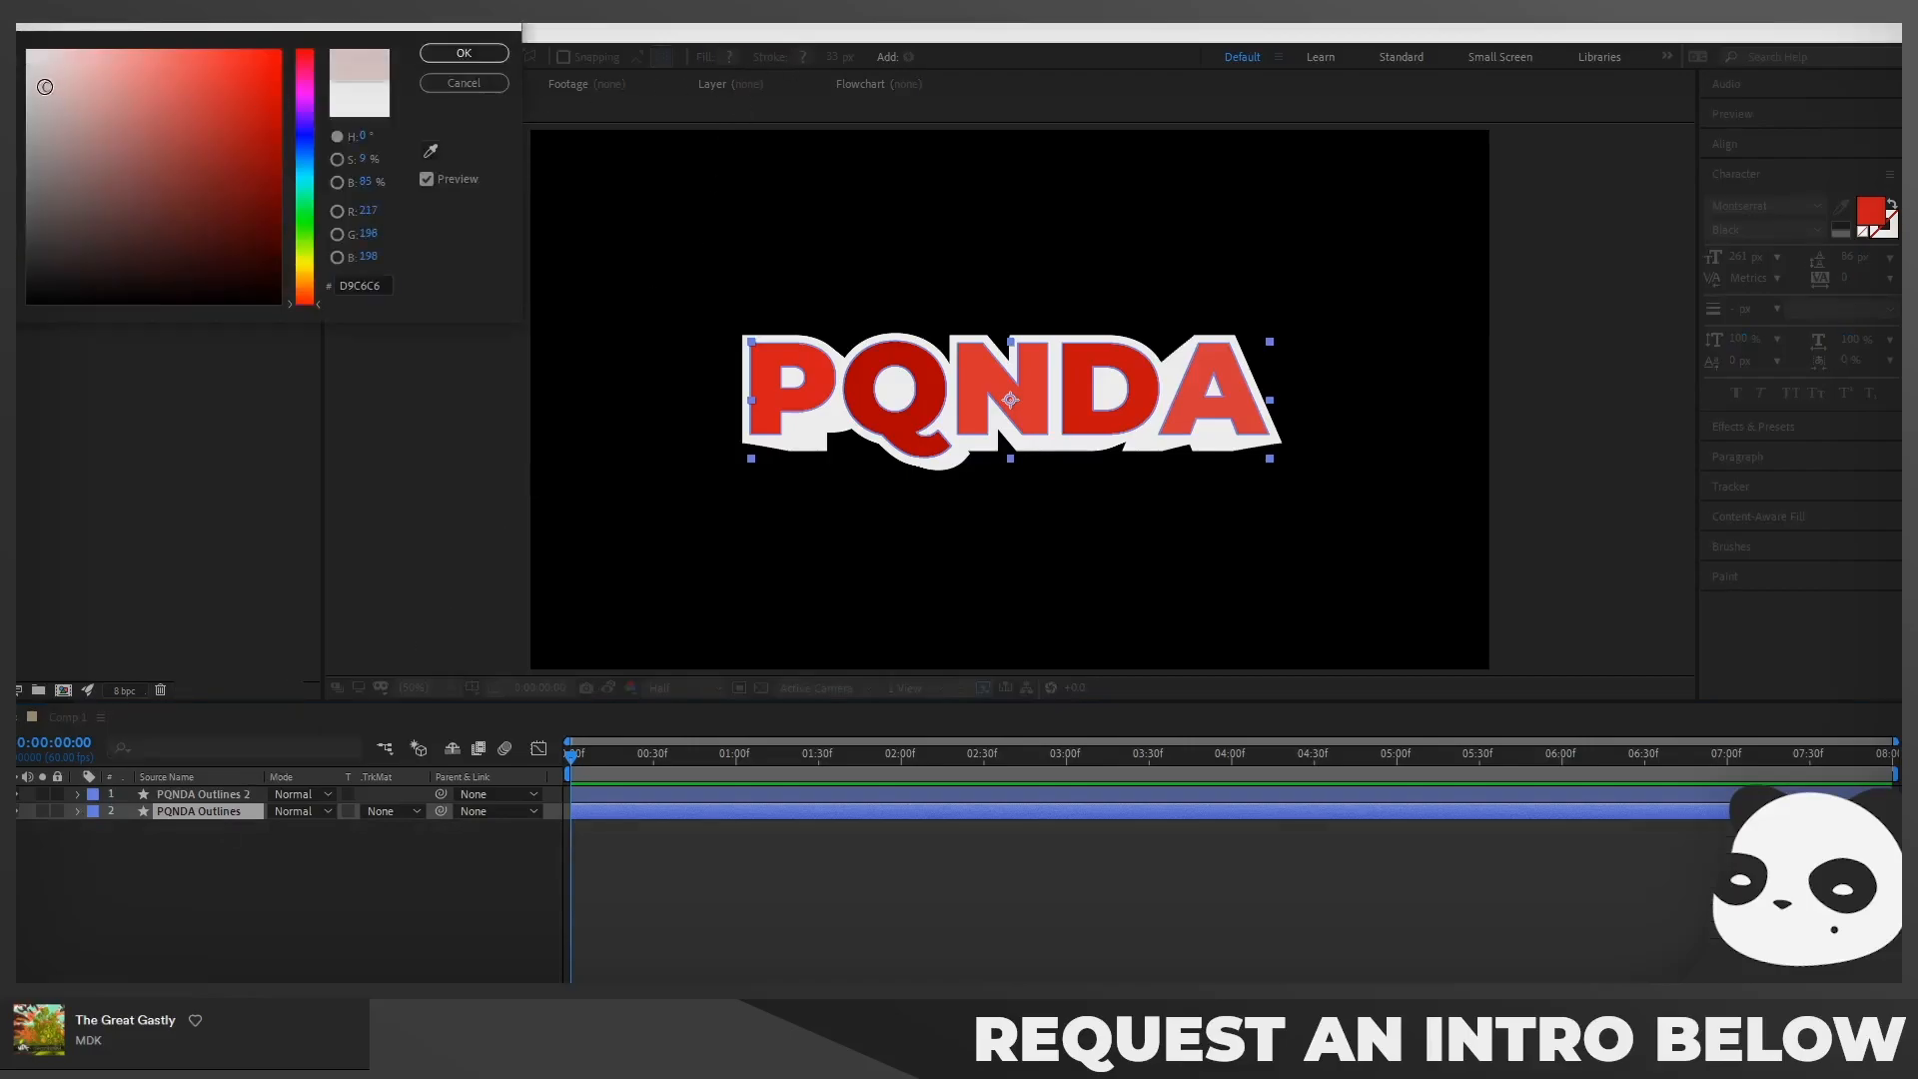
left_click(27, 97)
left_click_drag(27, 97, 27, 98)
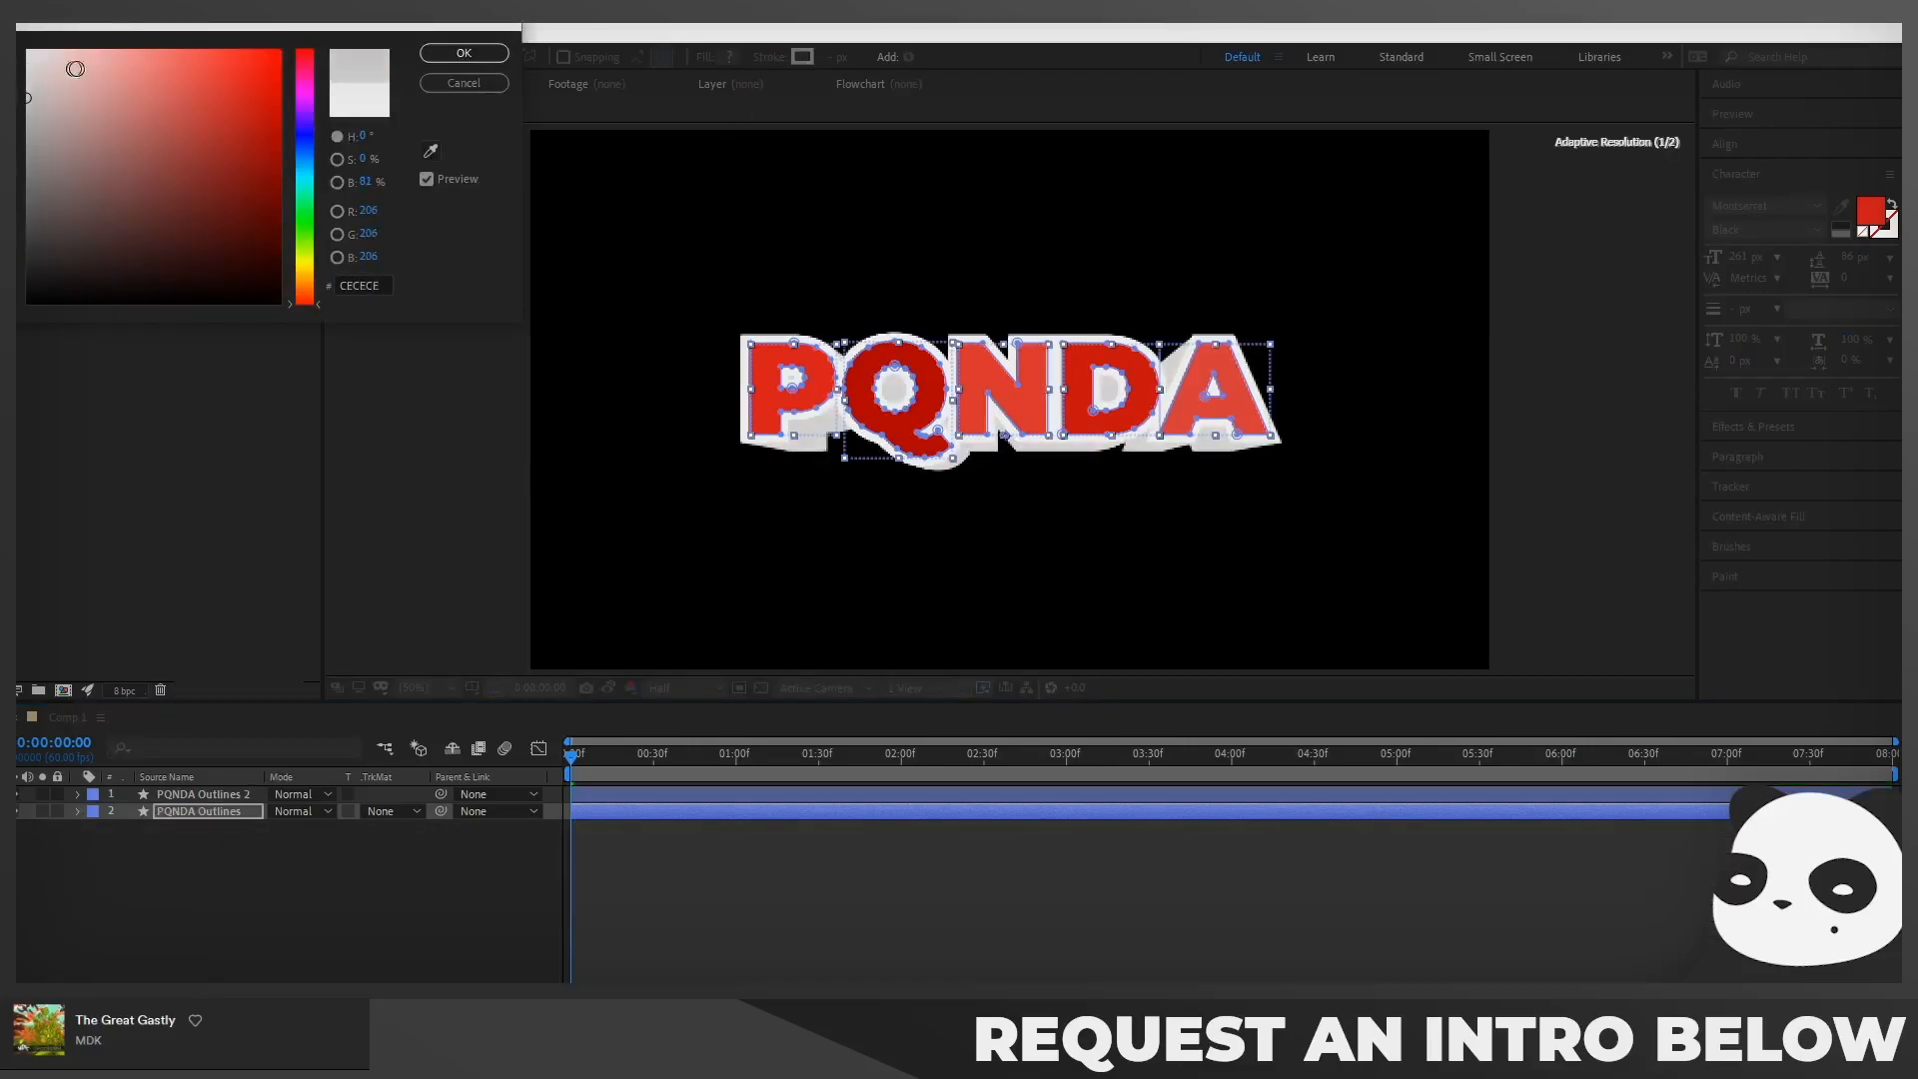
left_click(464, 53)
left_click(321, 960)
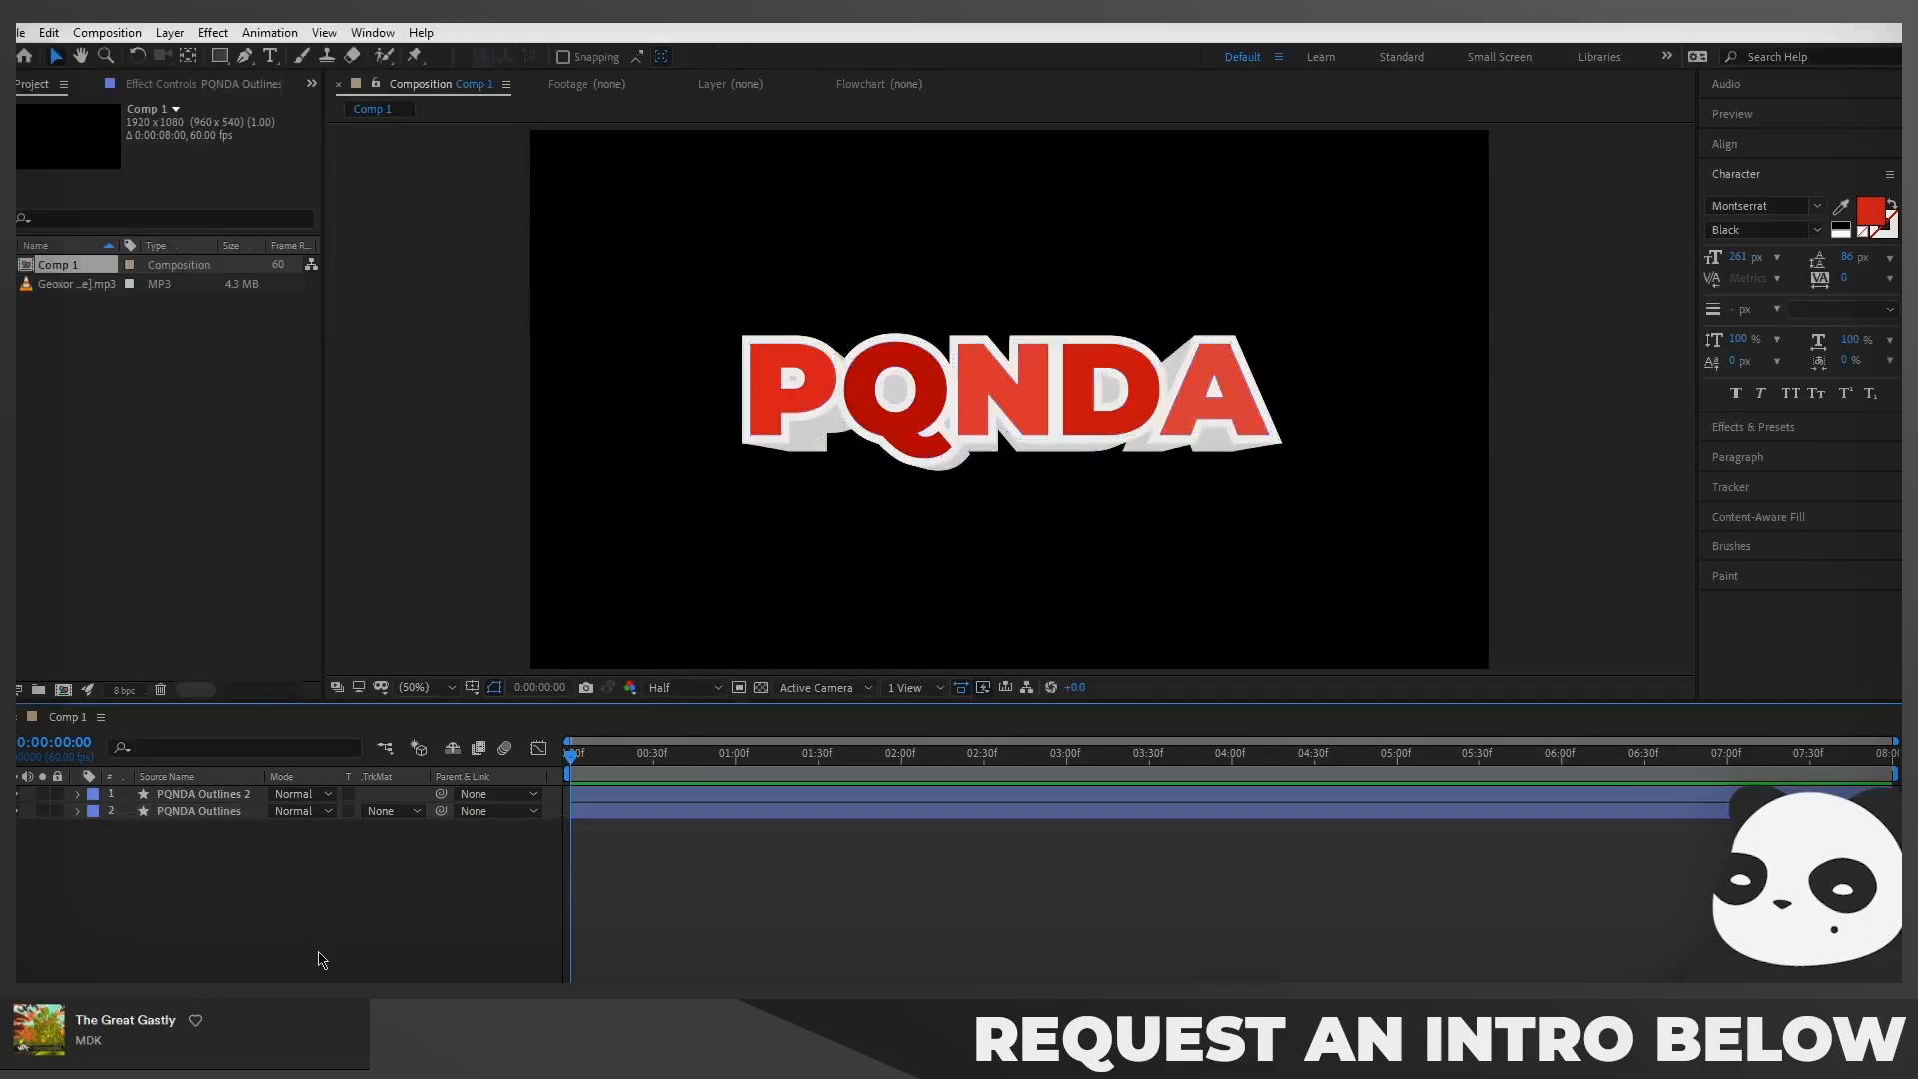
Match the lower PQNDA Outlines layer's fill to its grey stroke, CECECE, by sampling the colour, and deselect the layer
left_click(224, 811)
left_click(728, 57)
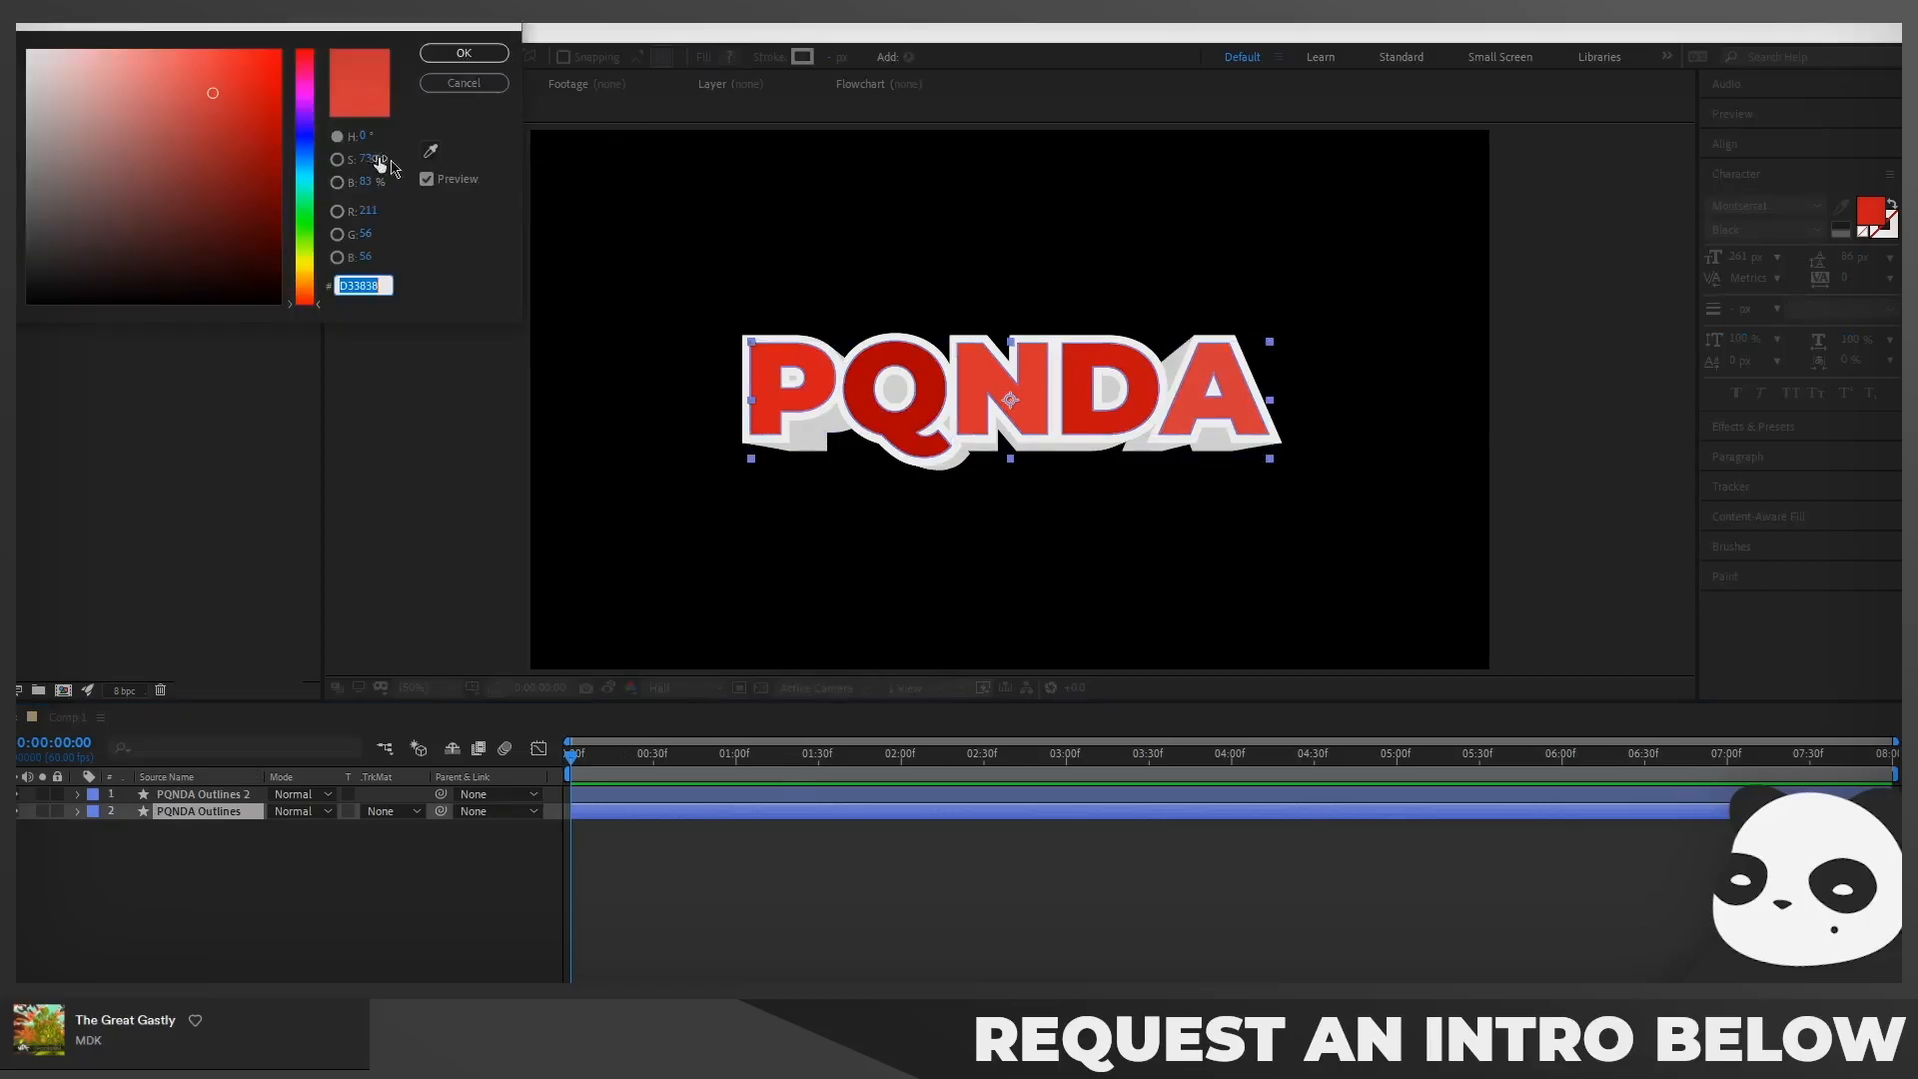
left_click(431, 150)
left_click(870, 399)
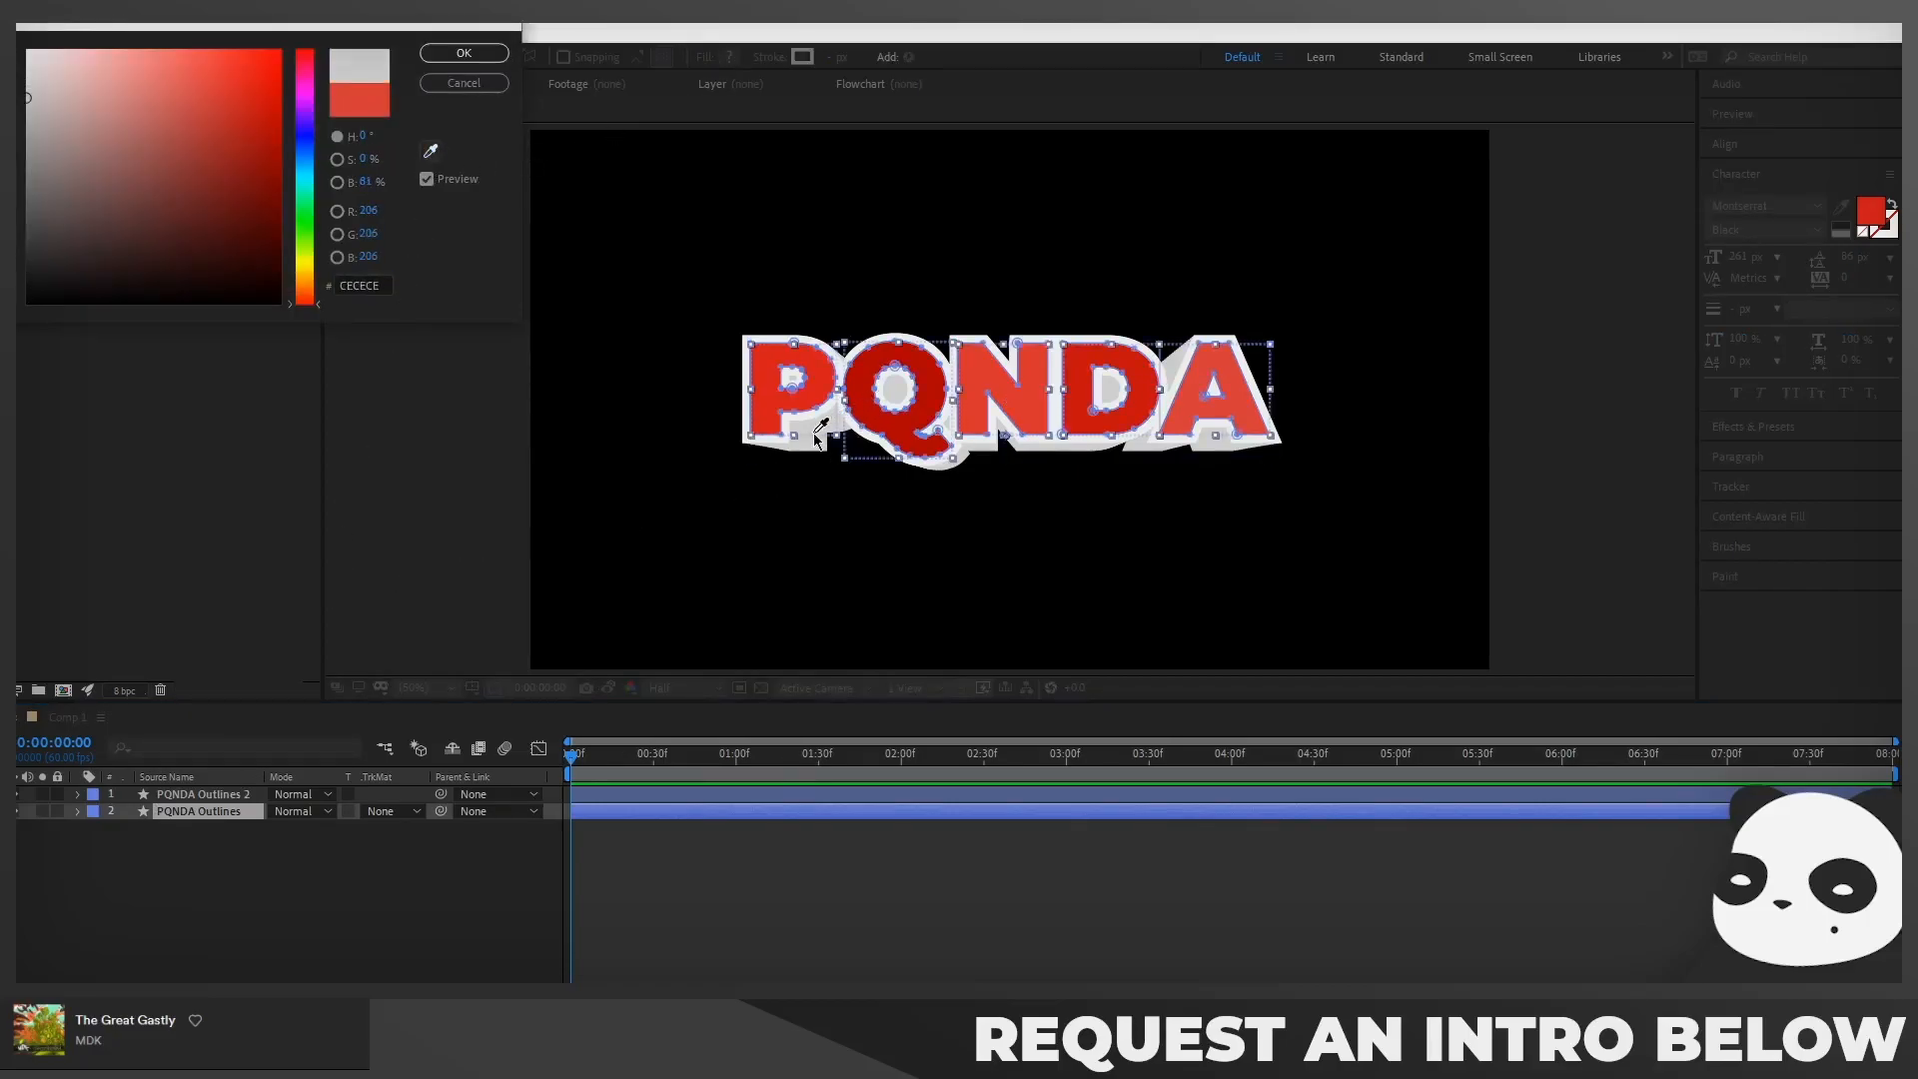
left_click(464, 53)
left_click(512, 961)
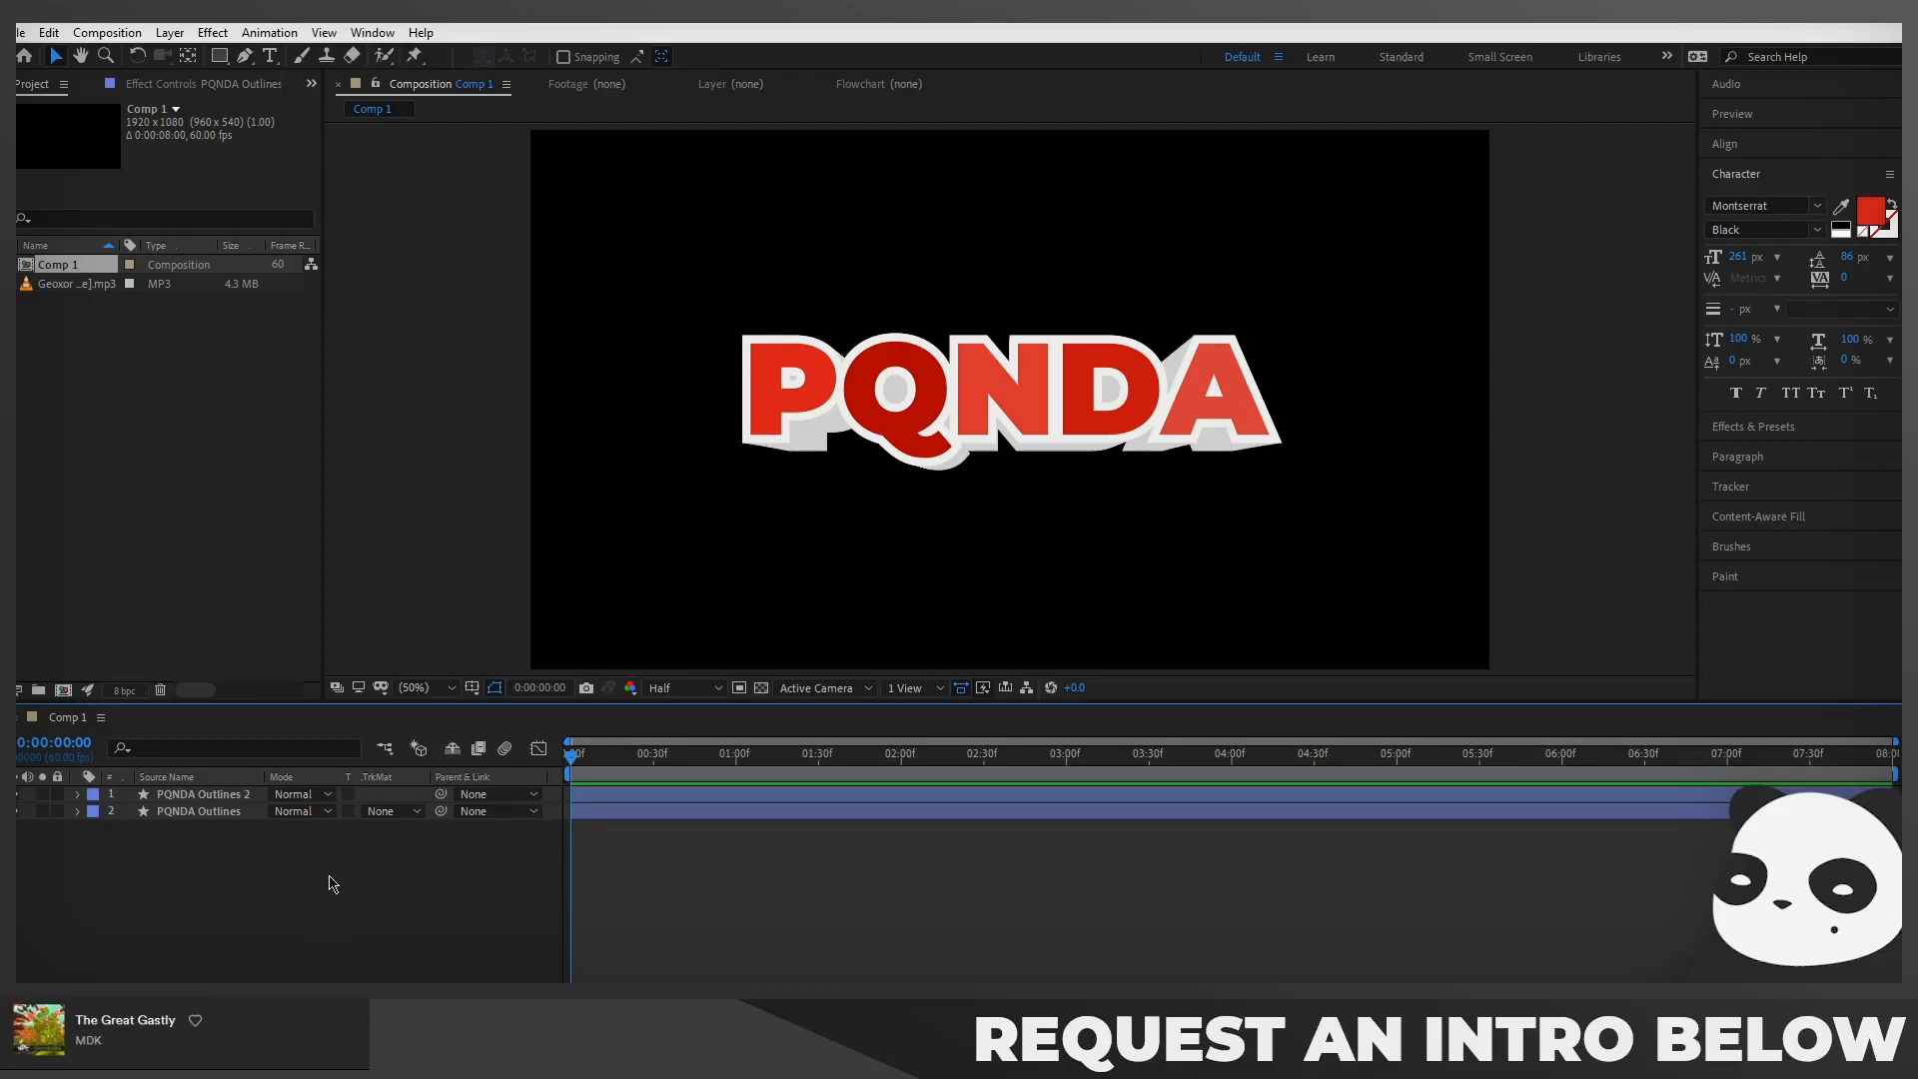
Pre-compose both PQNDA Outlines layers into a new composition named text
key("ctrl+a")
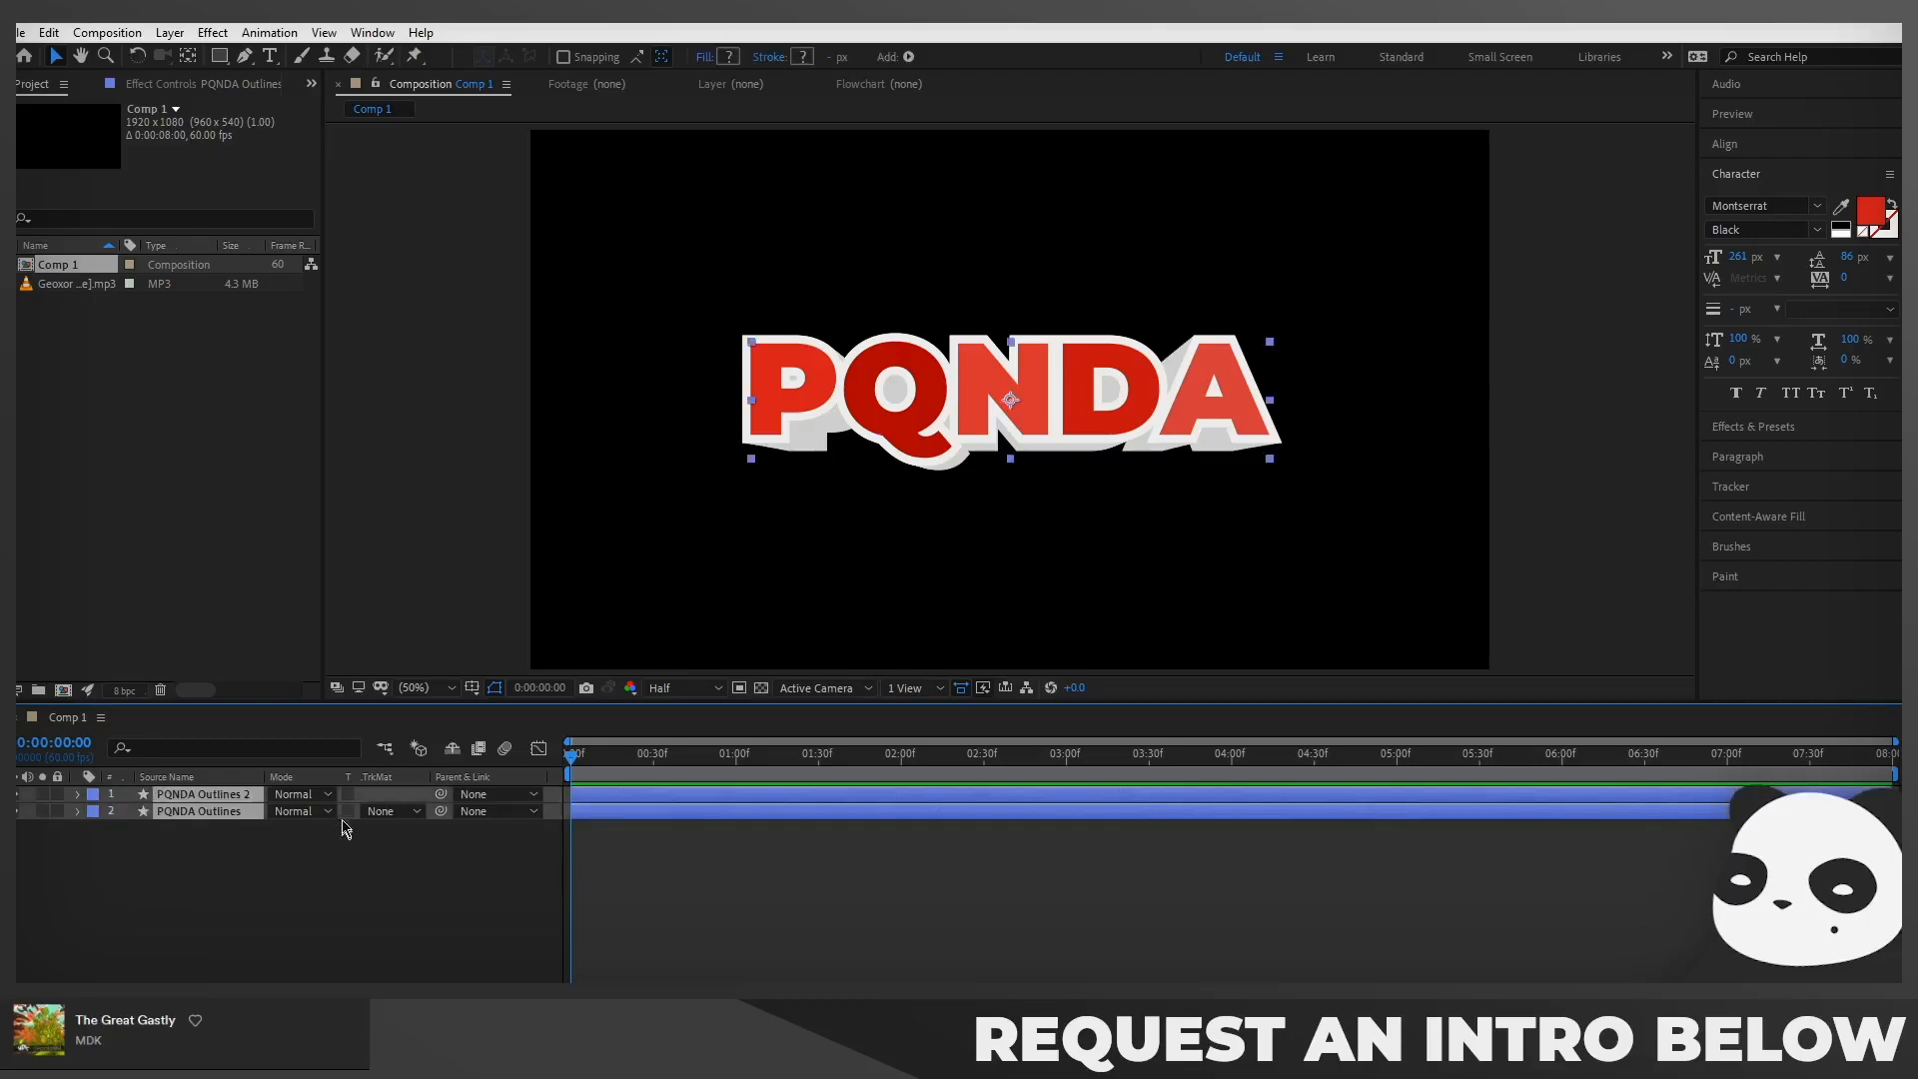
right_click(227, 805)
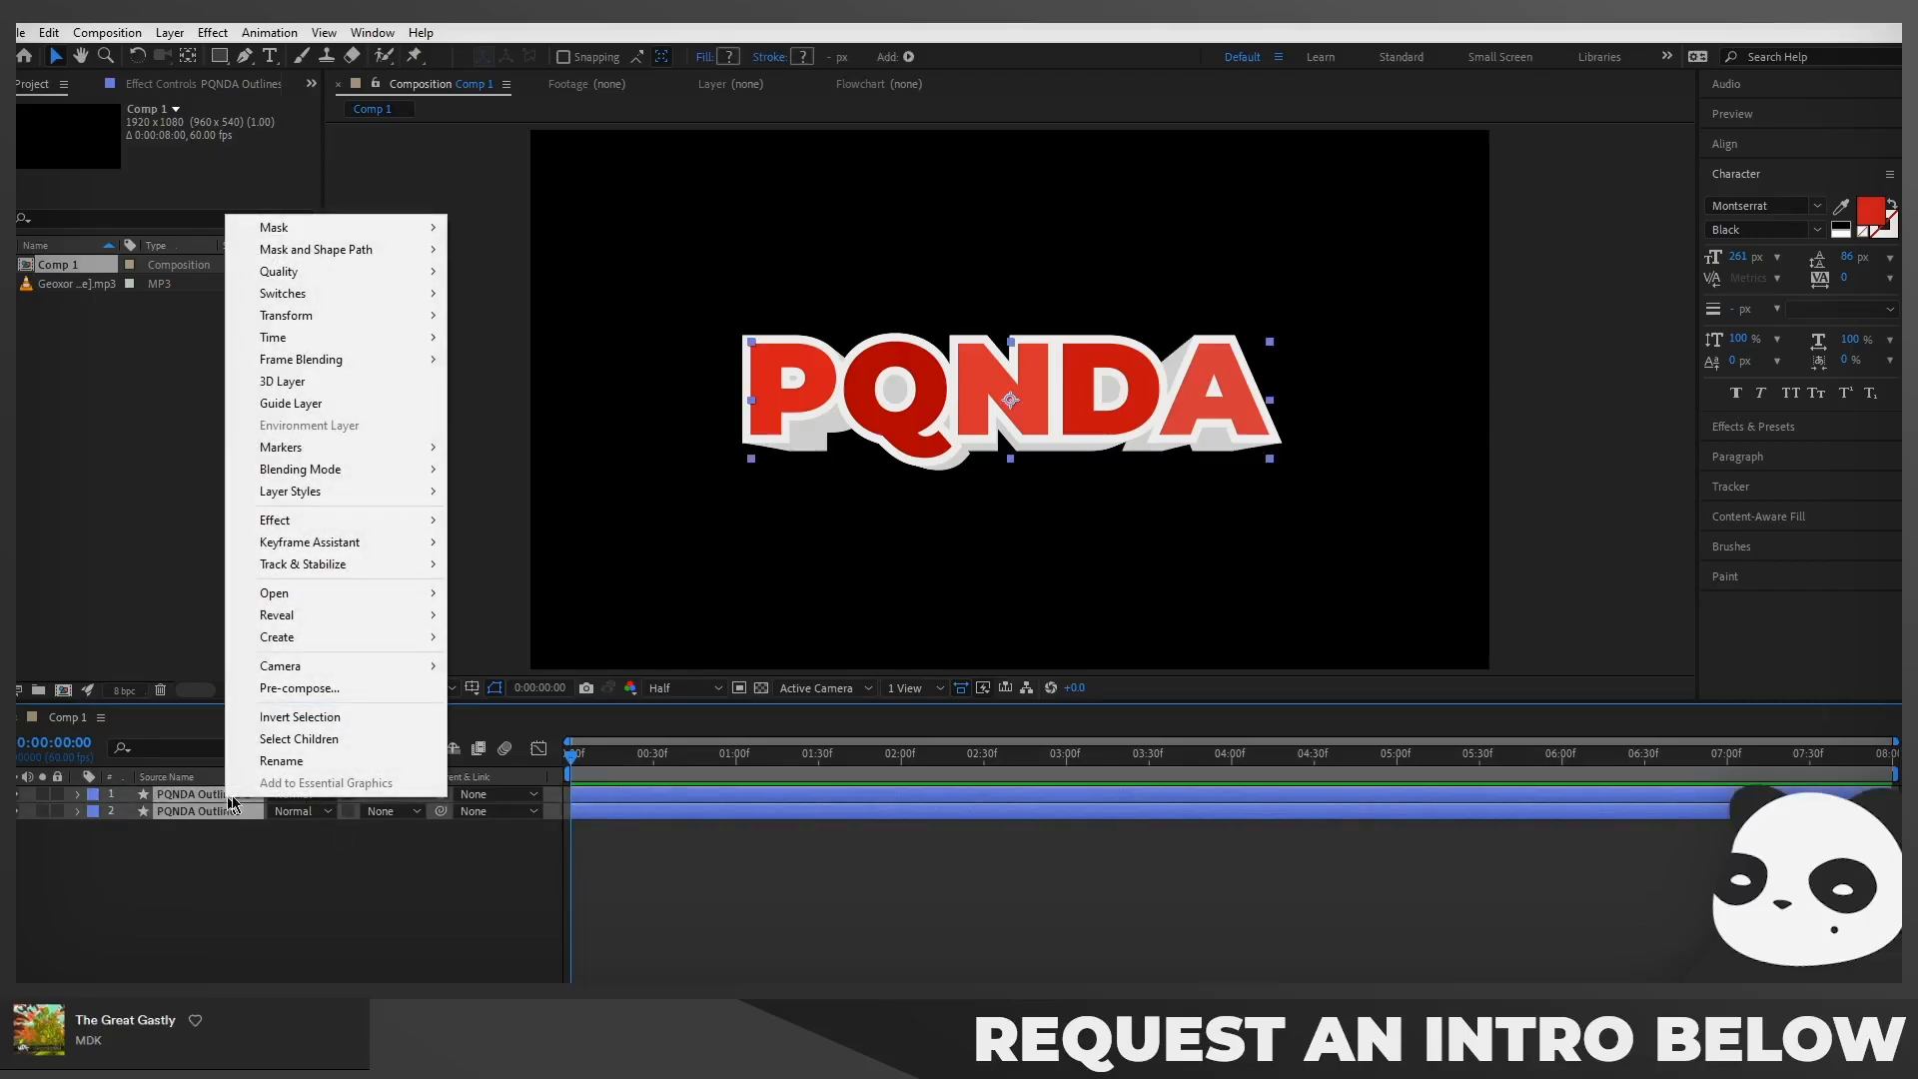
left_click(300, 689)
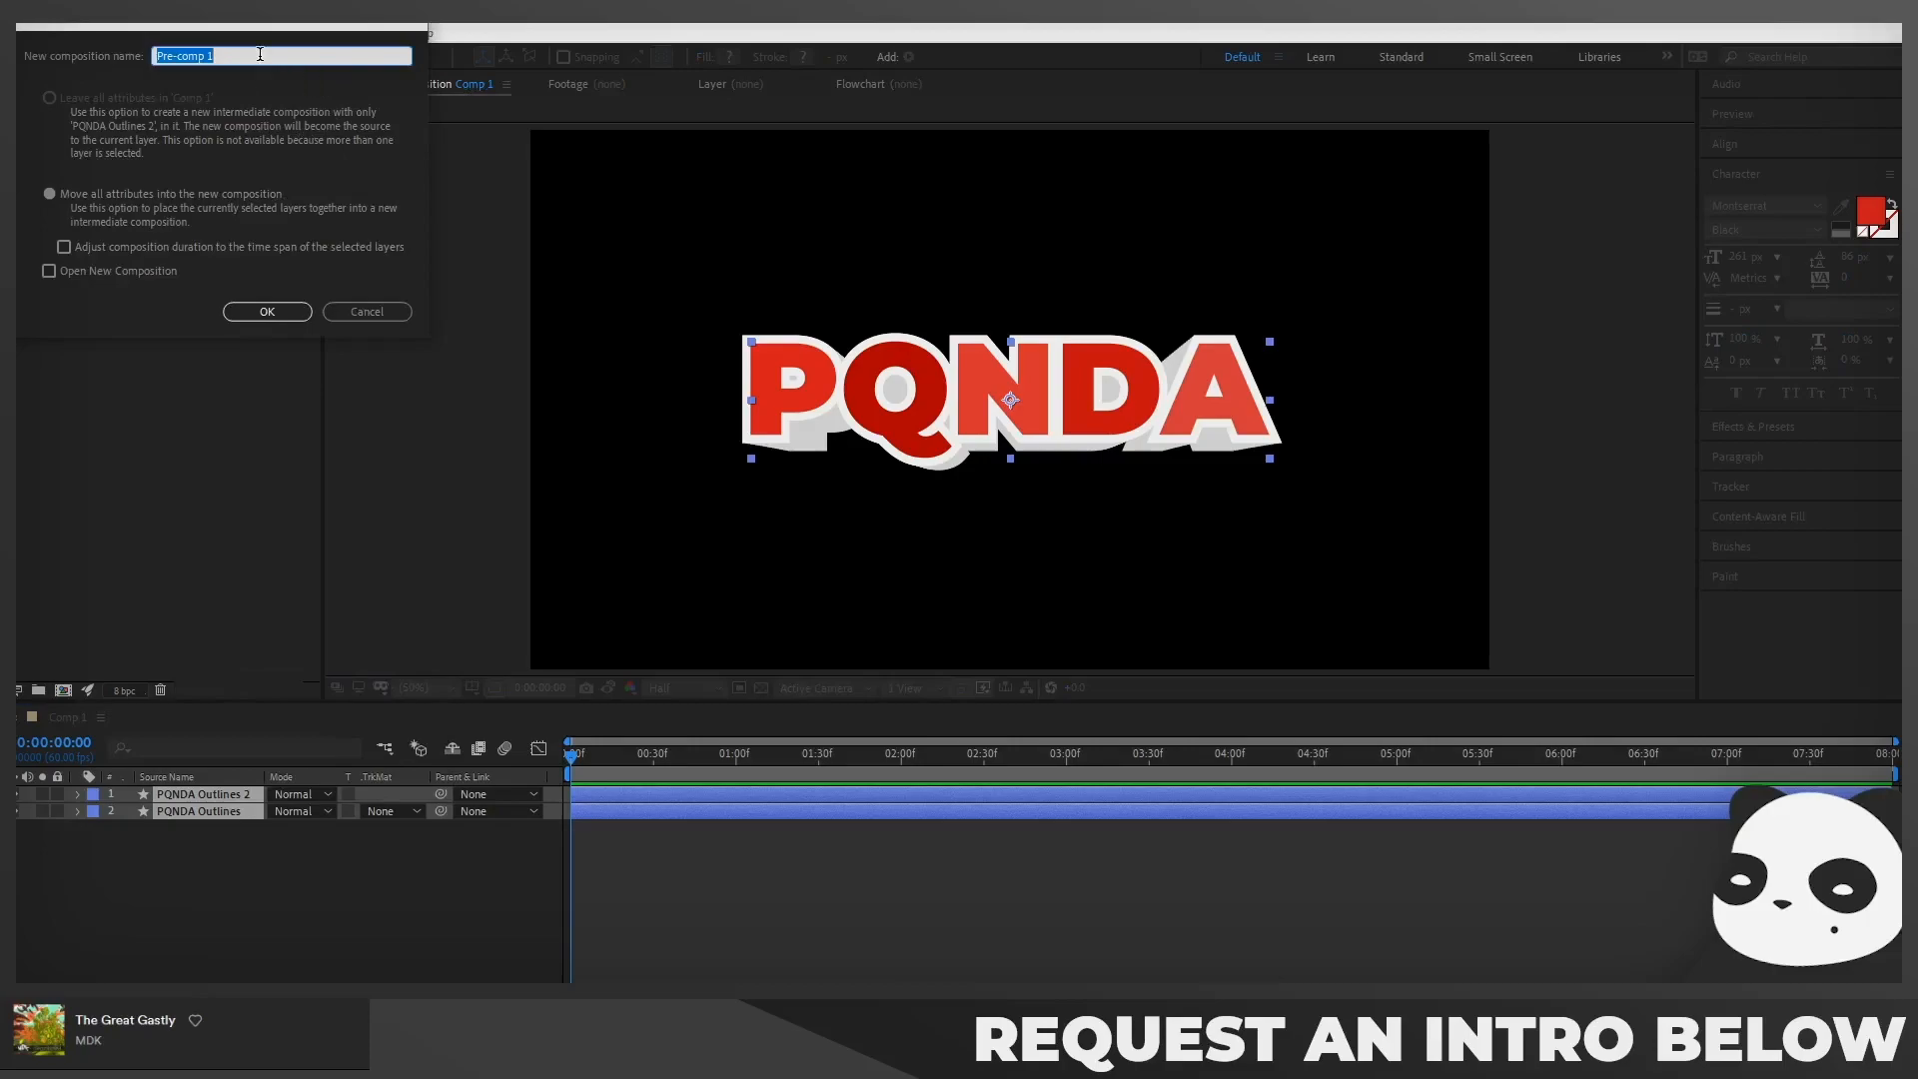
type("text")
key("Return")
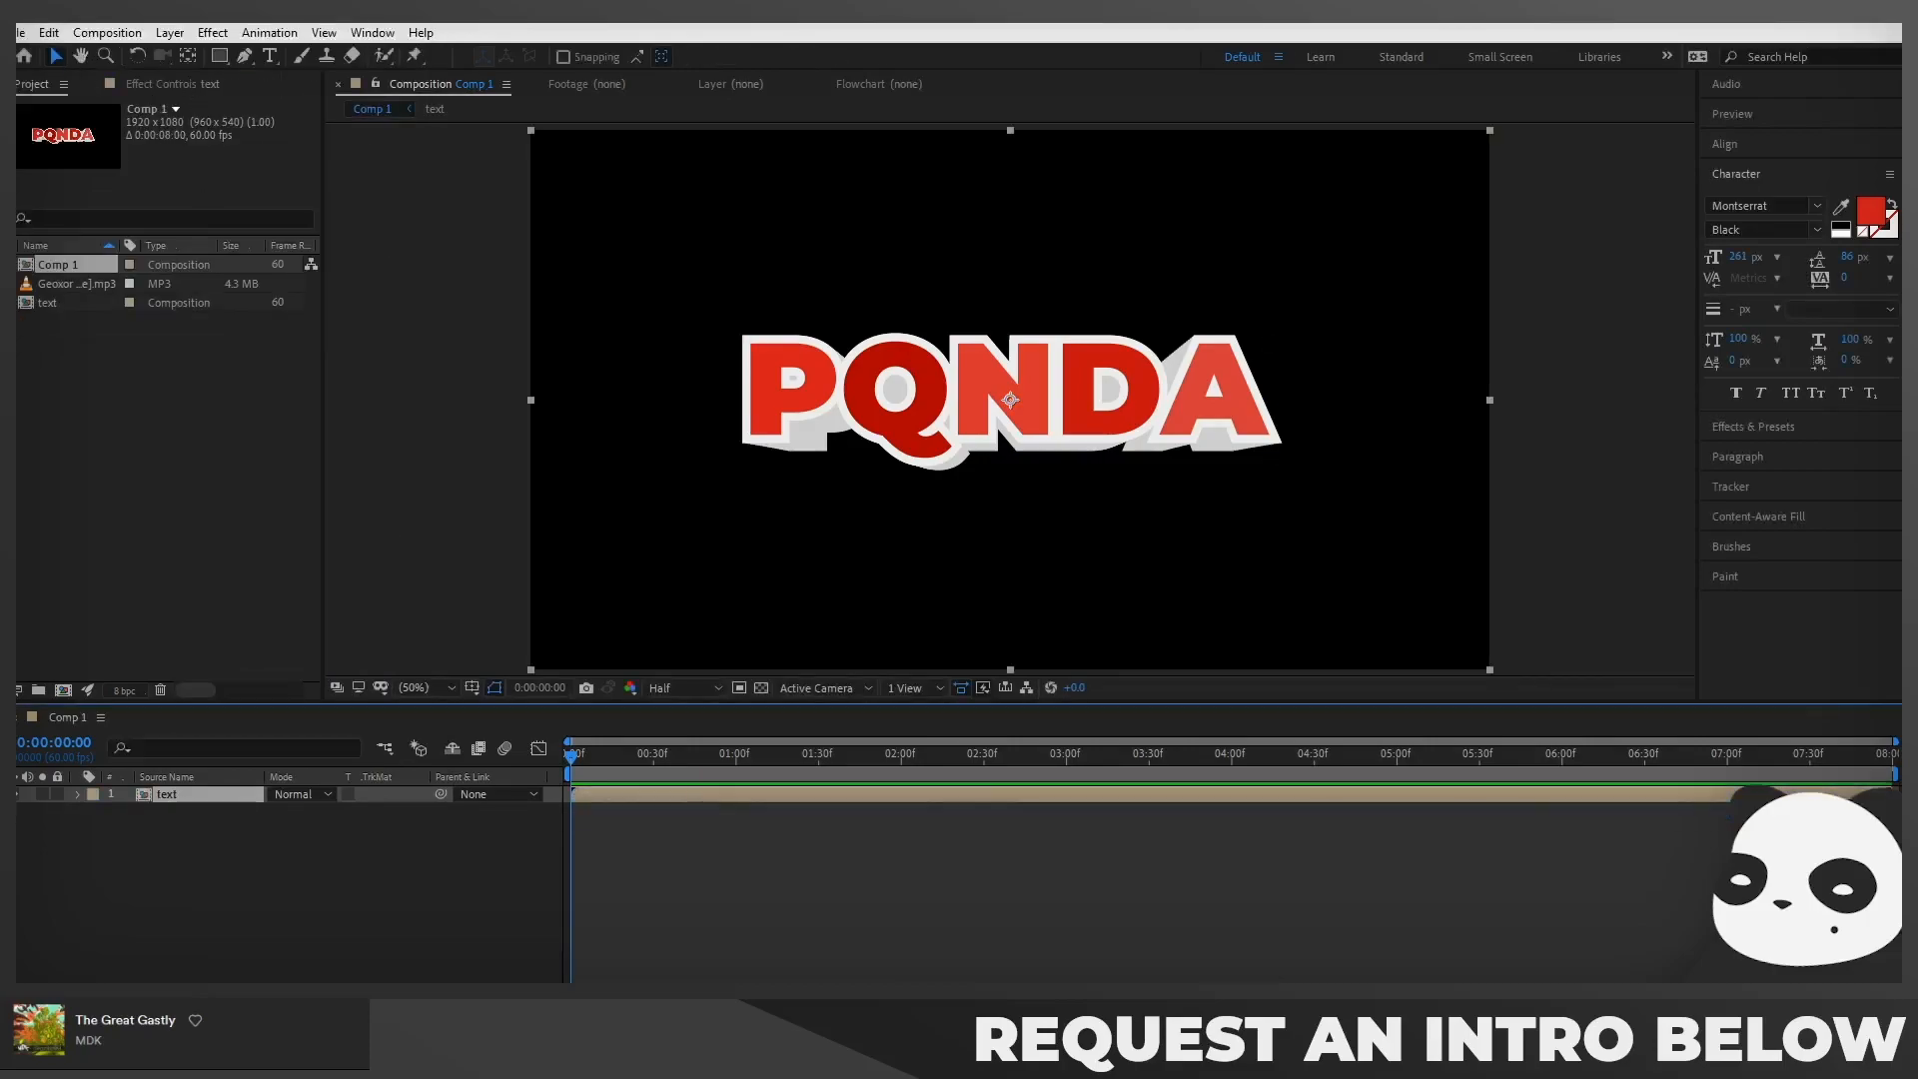
Hide the text layer and add an empty shape layer beneath it with its properties expanded
key("space")
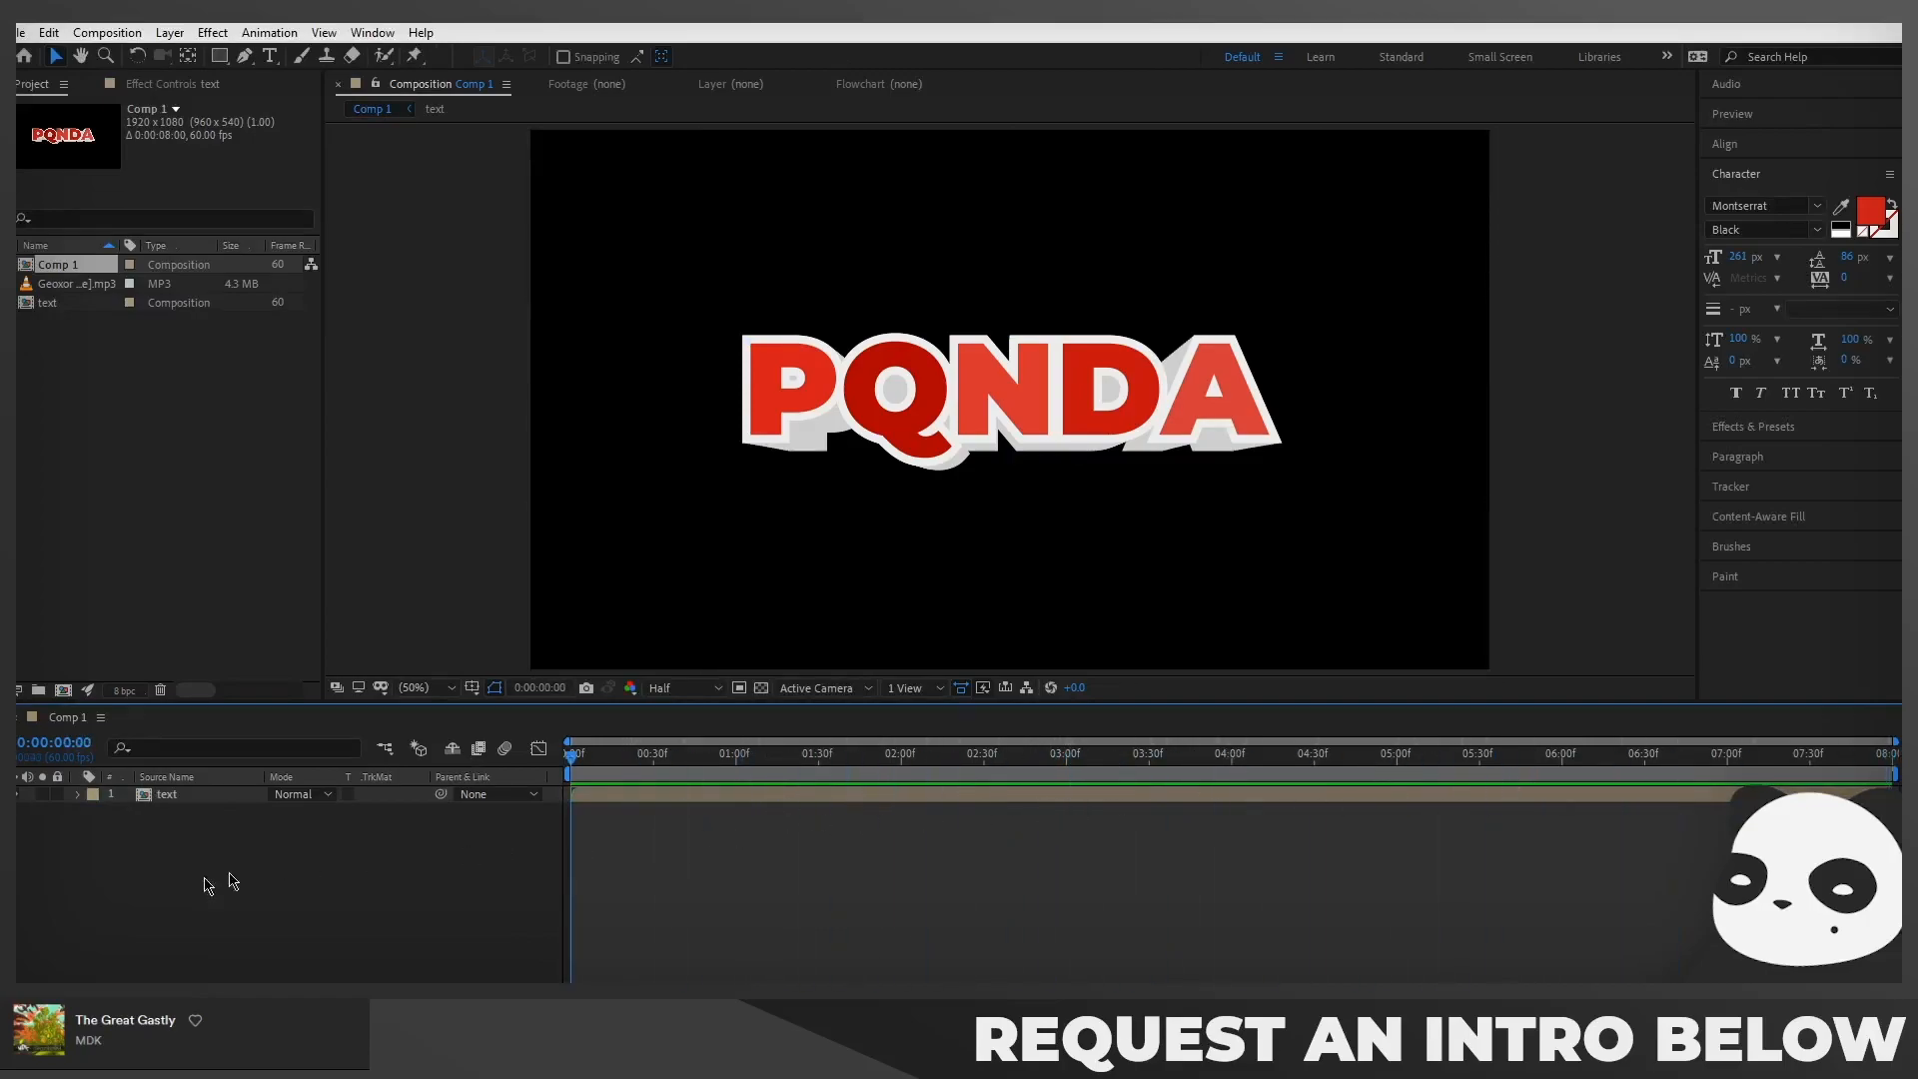
key("space")
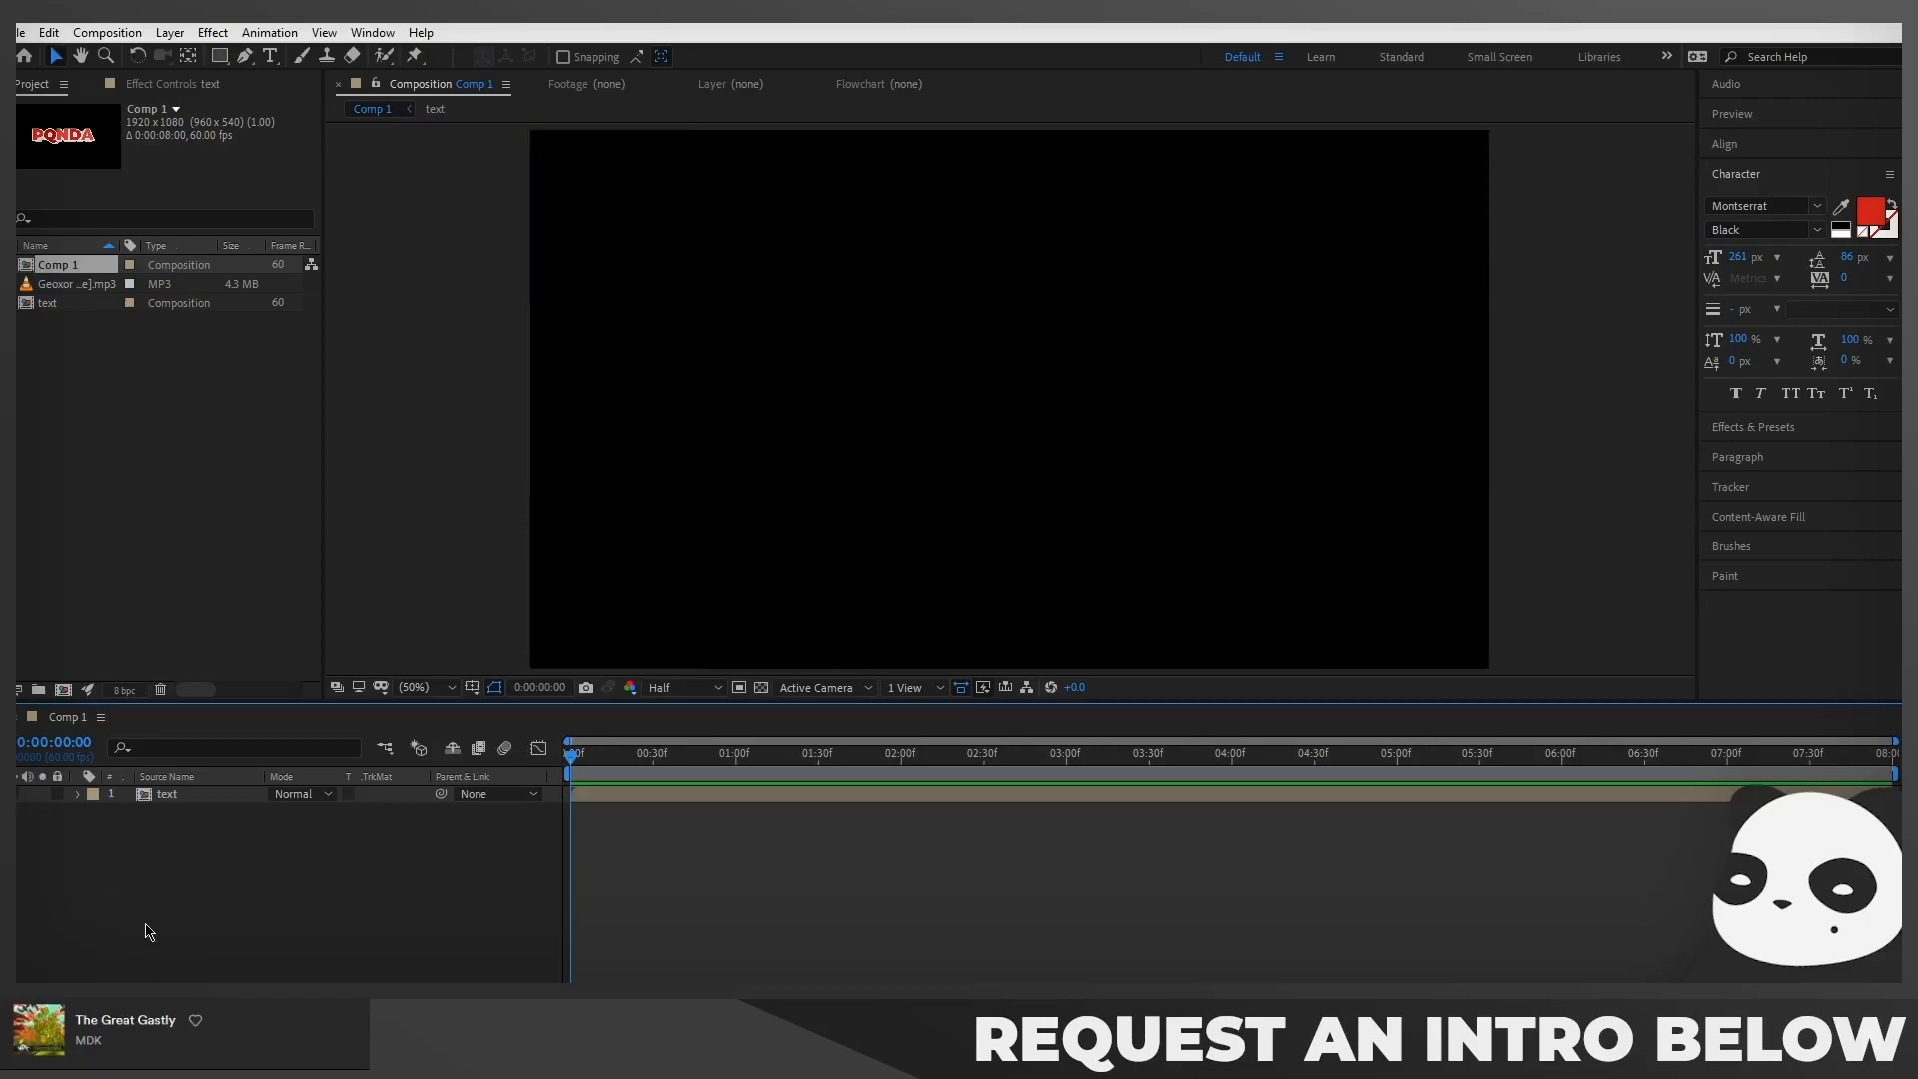
right_click(203, 914)
left_click(505, 800)
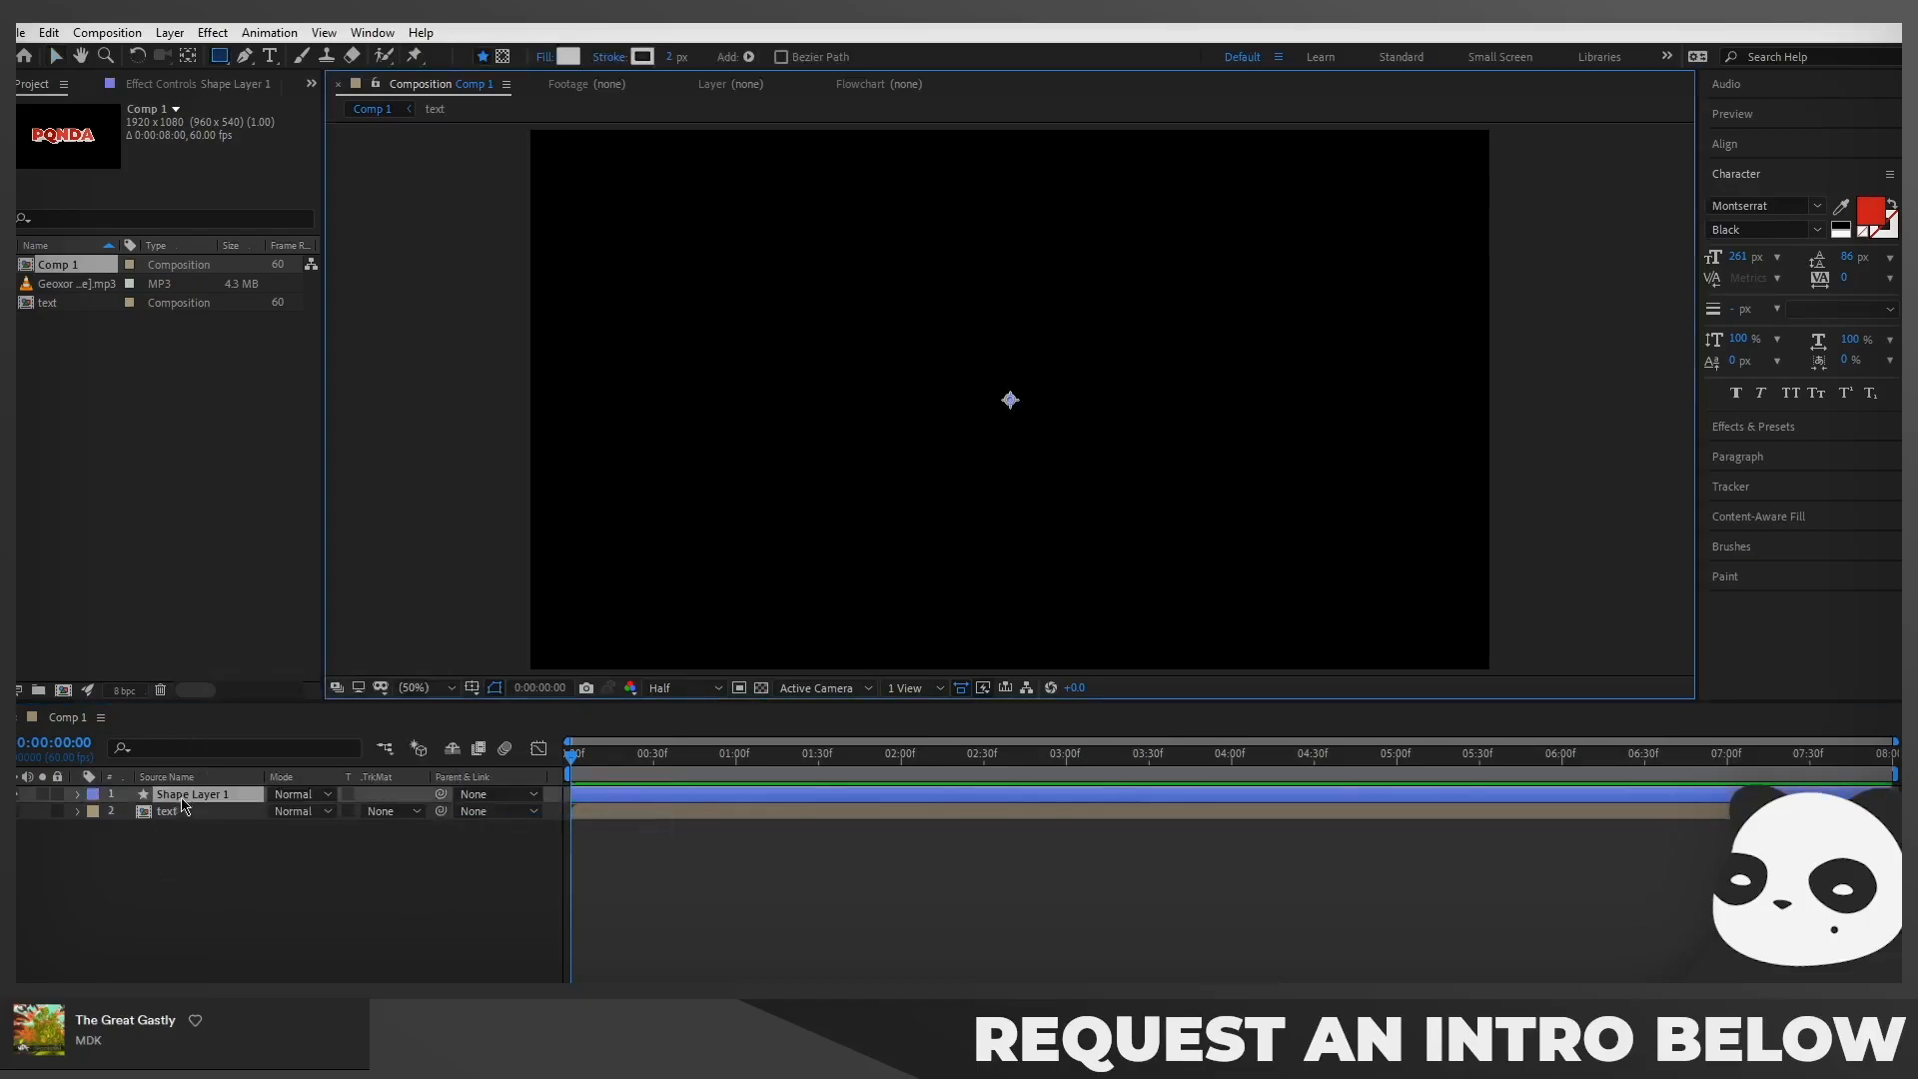
left_click(79, 811)
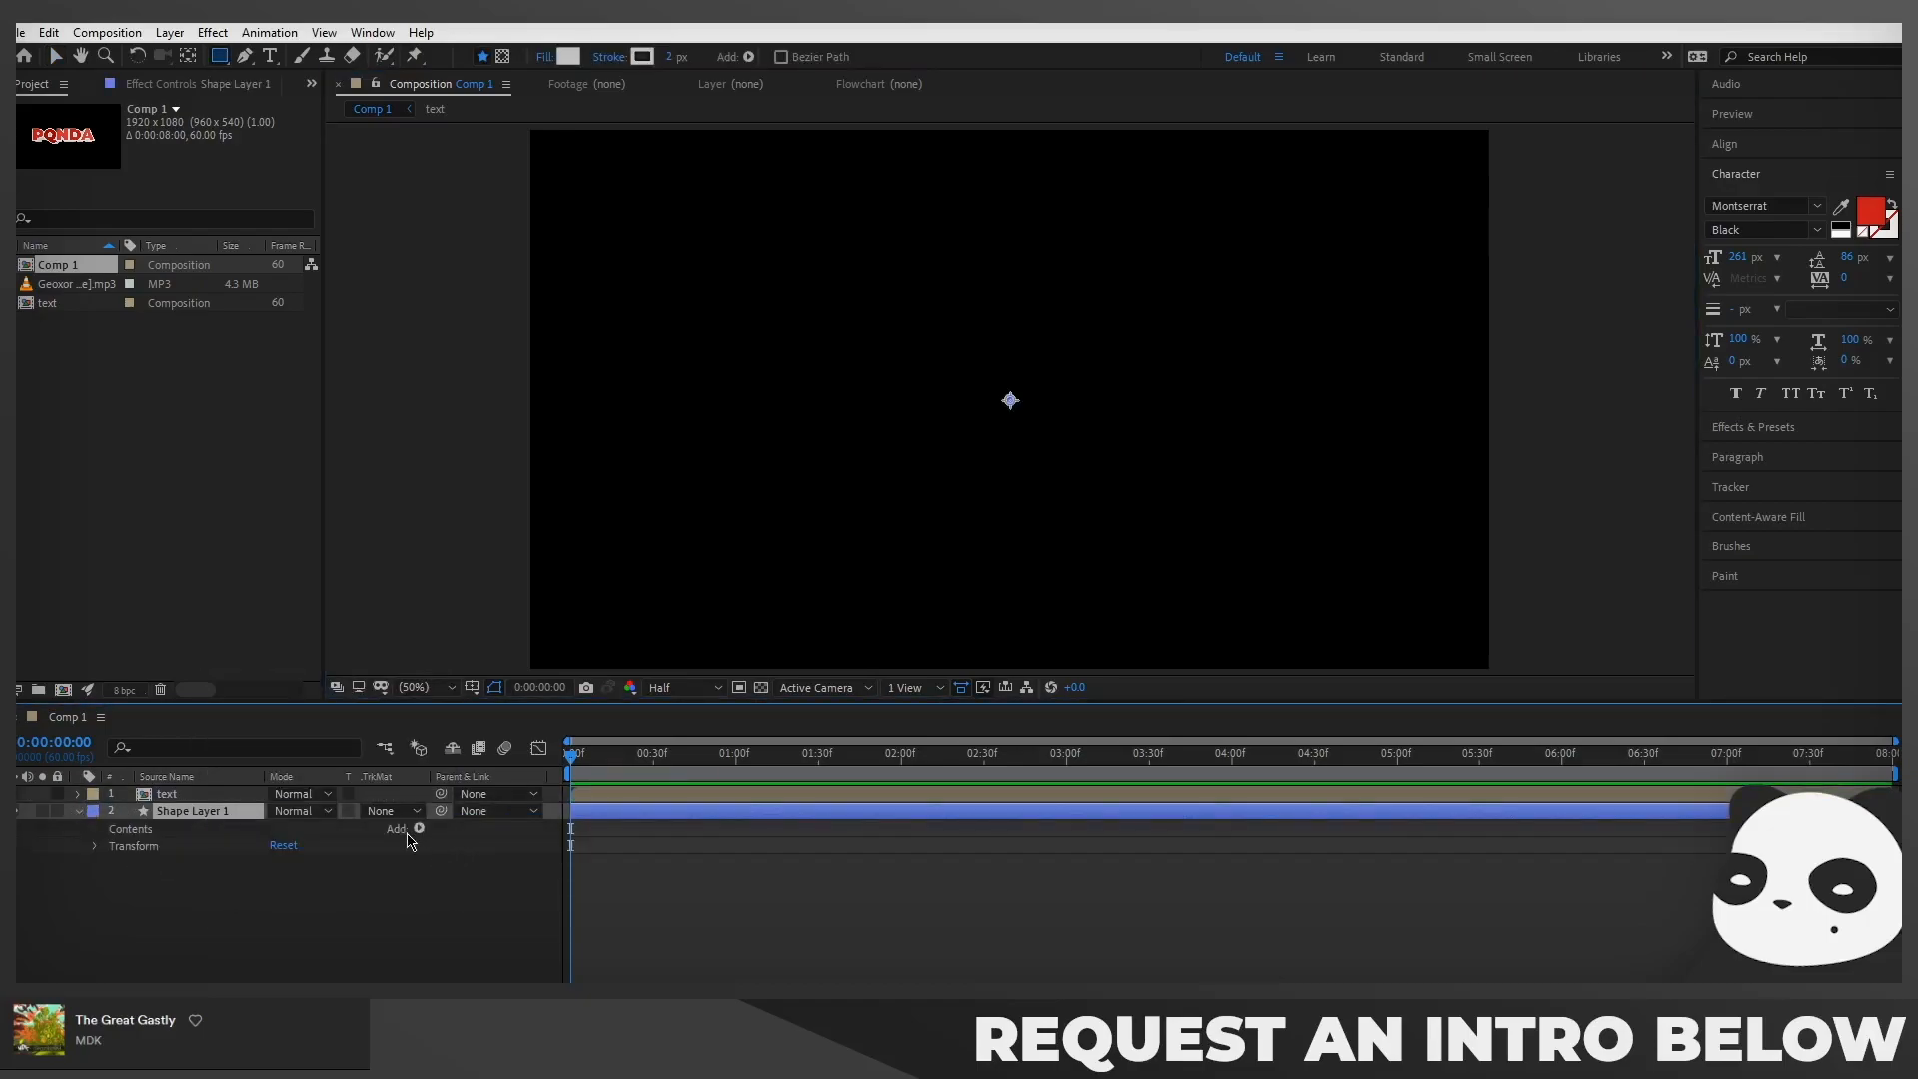
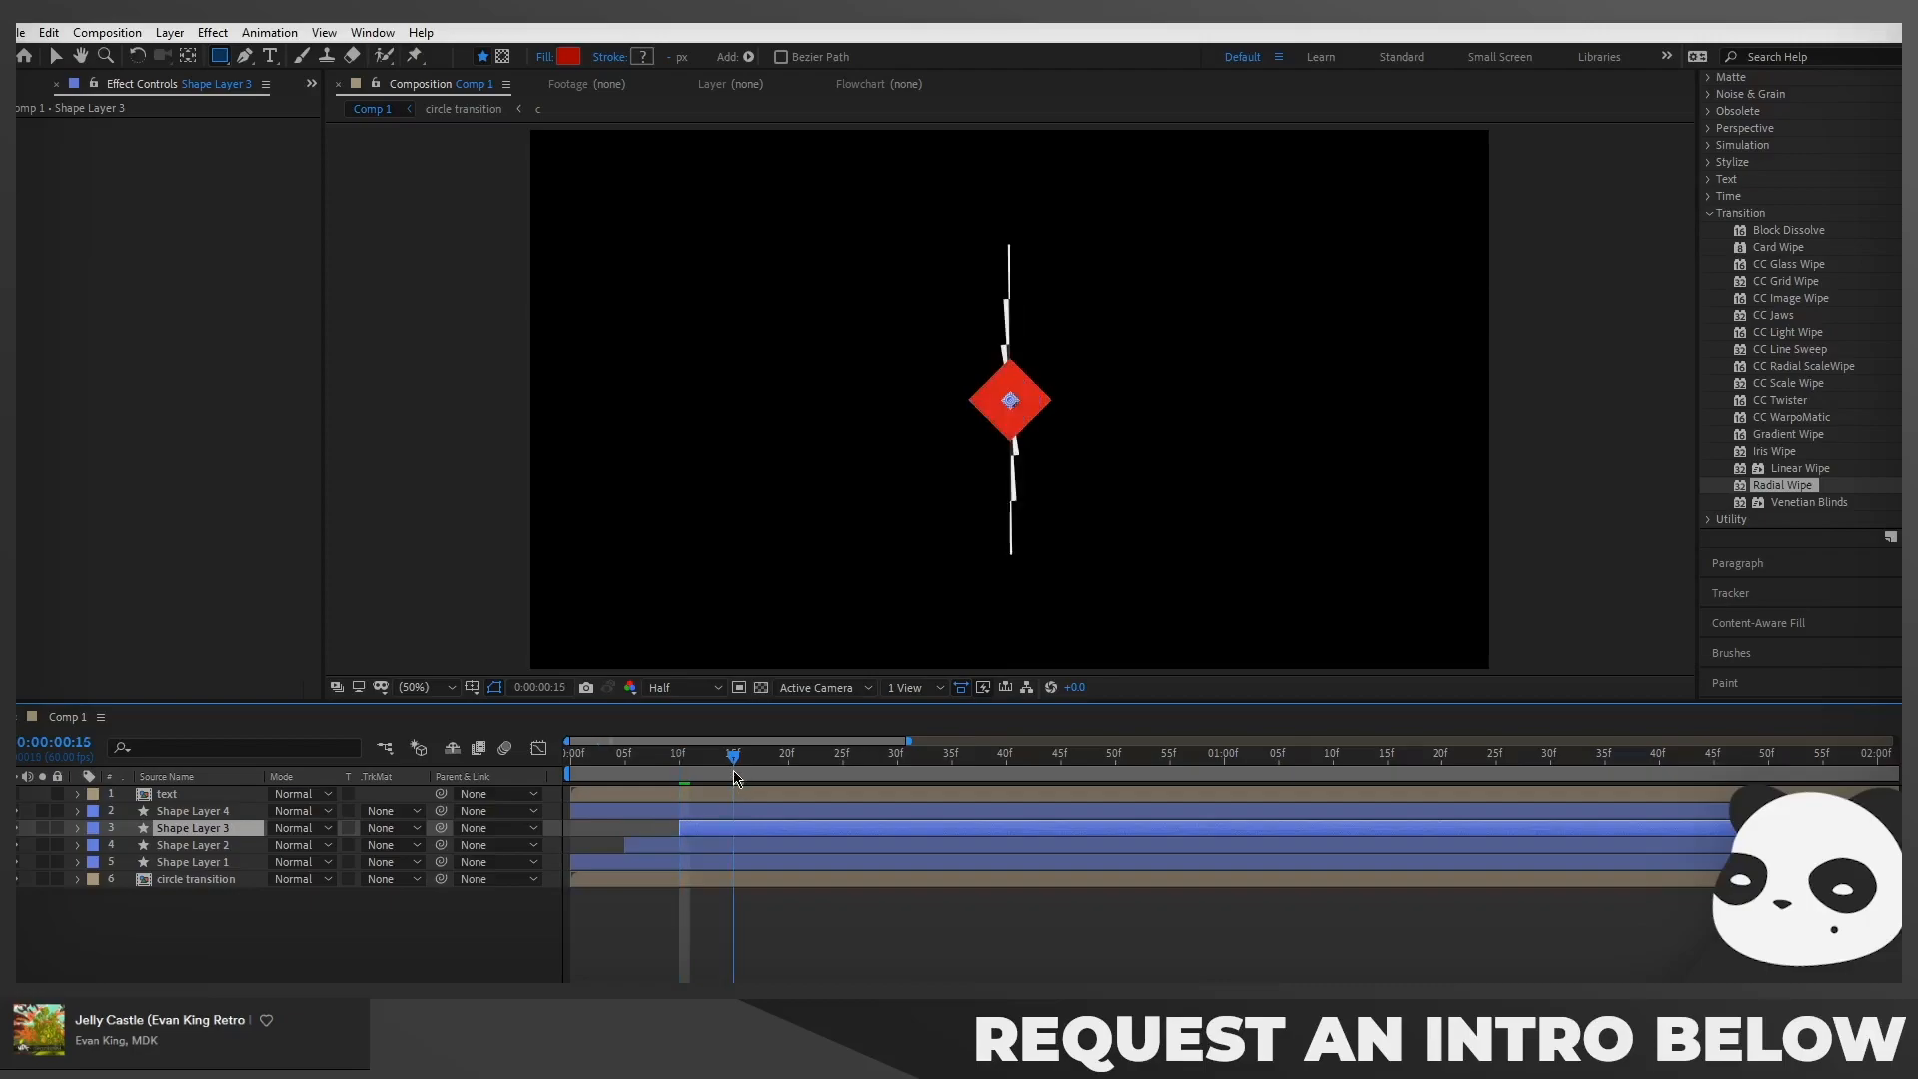
Shift Shape Layer 4 to start at frame 15 and preview the animation from the beginning
left_click_drag(638, 813, 796, 822)
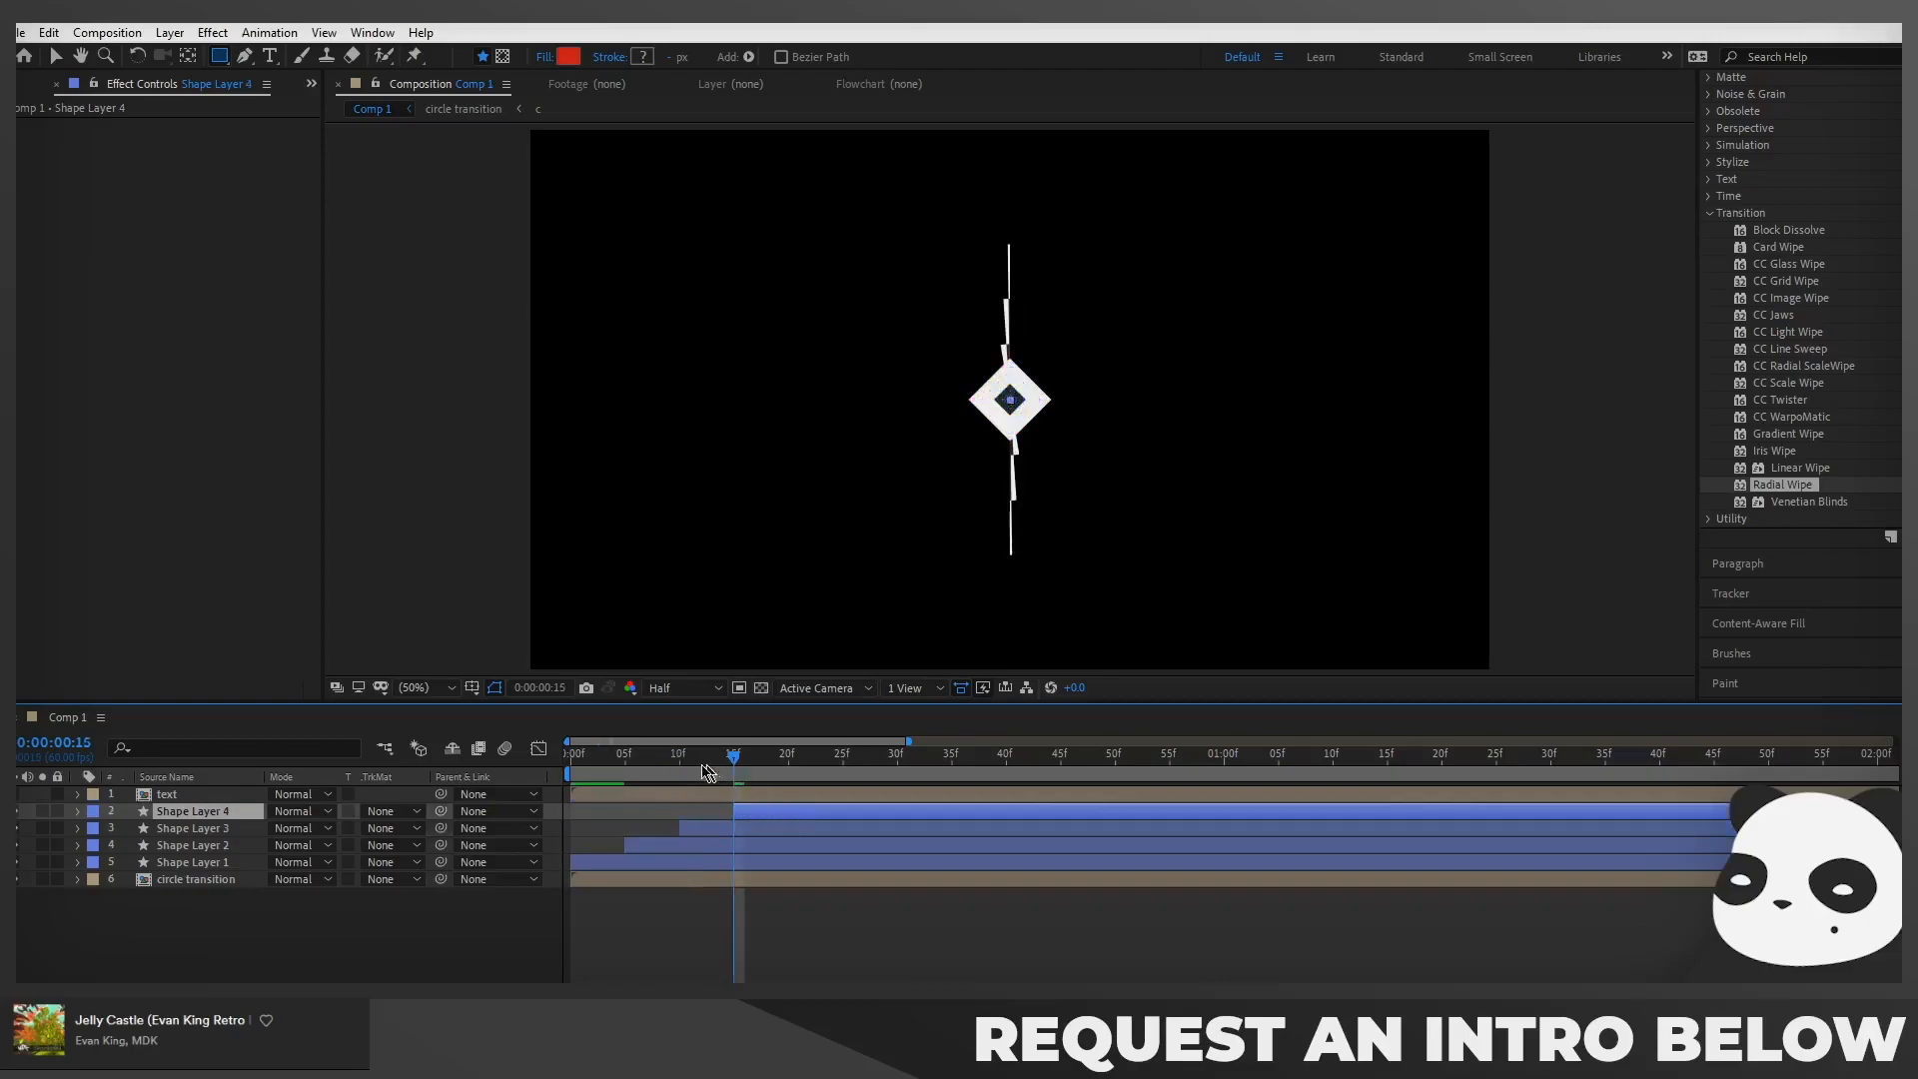
left_click_drag(702, 766, 473, 774)
key("space")
key("space")
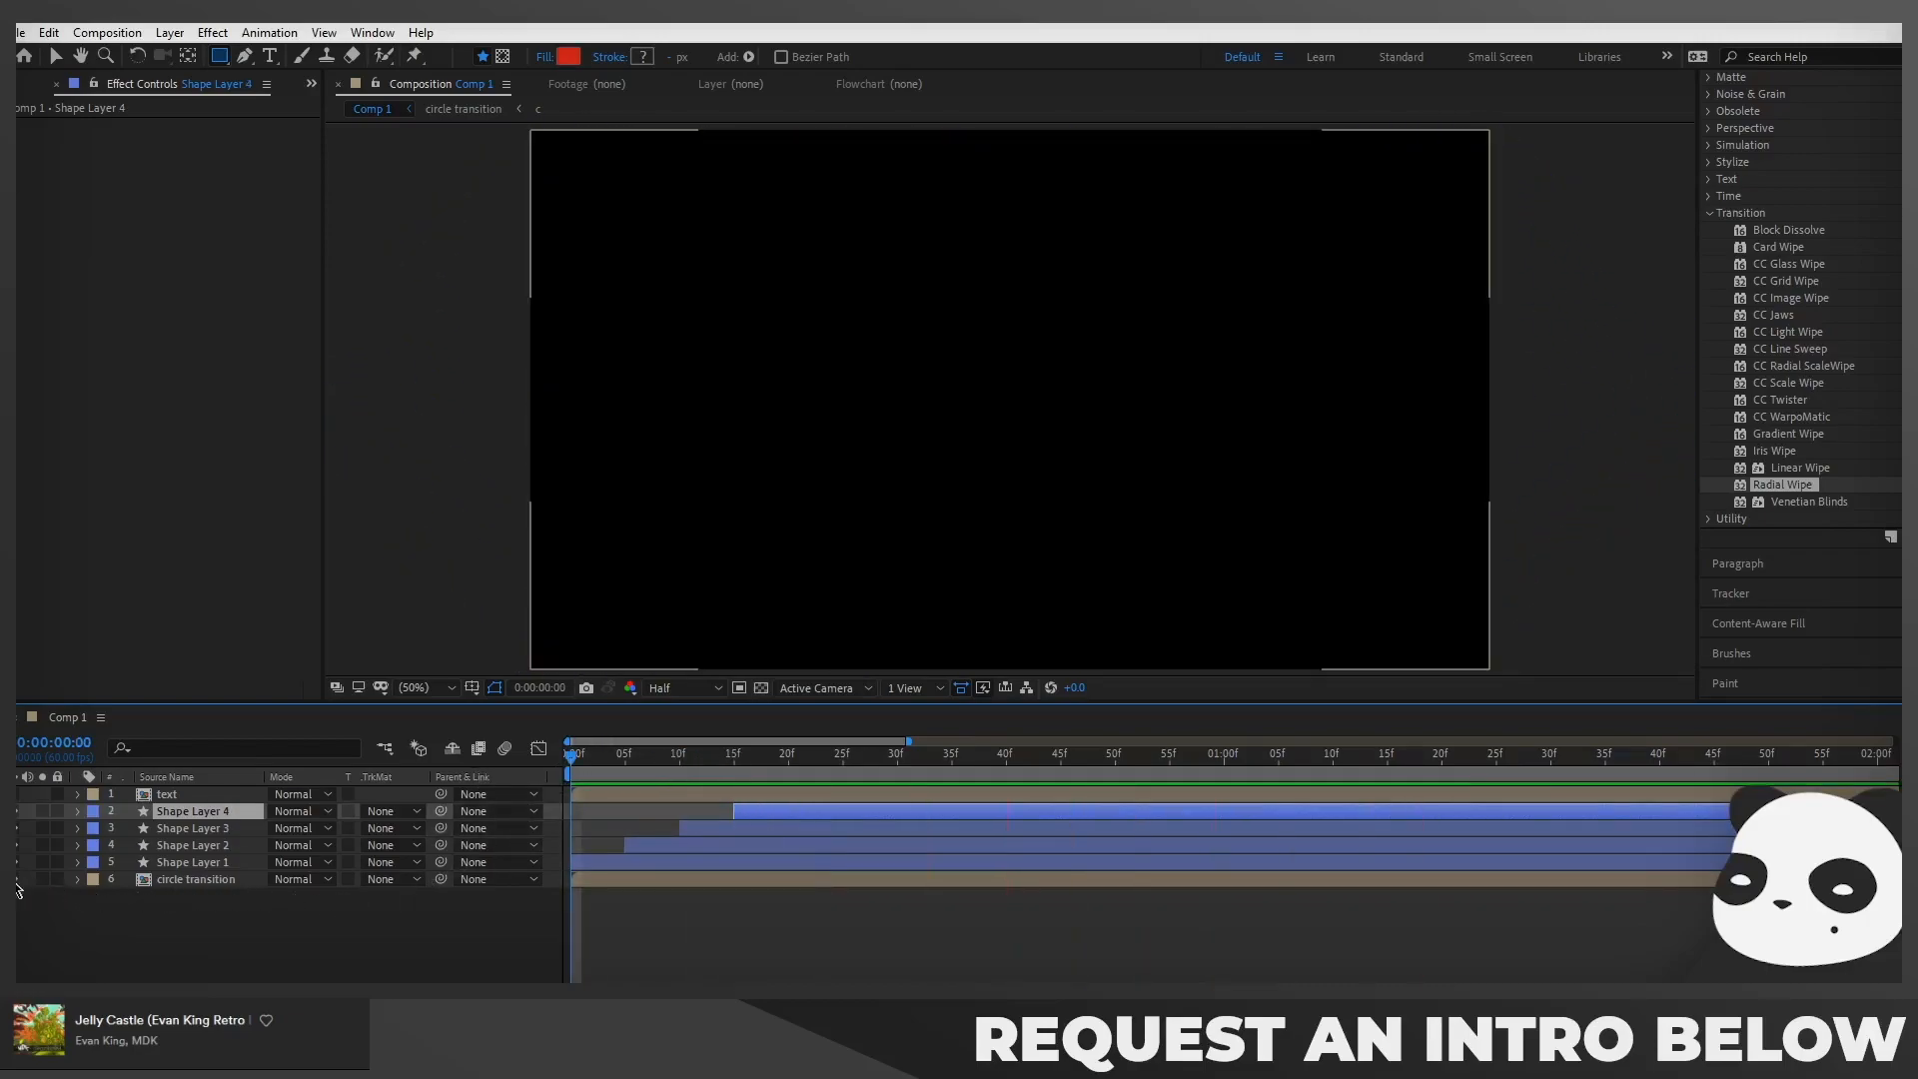
Hide the circle transition layer and play back the staggered diamond shape layers on their own
left_click(128, 946)
key("space")
key("space")
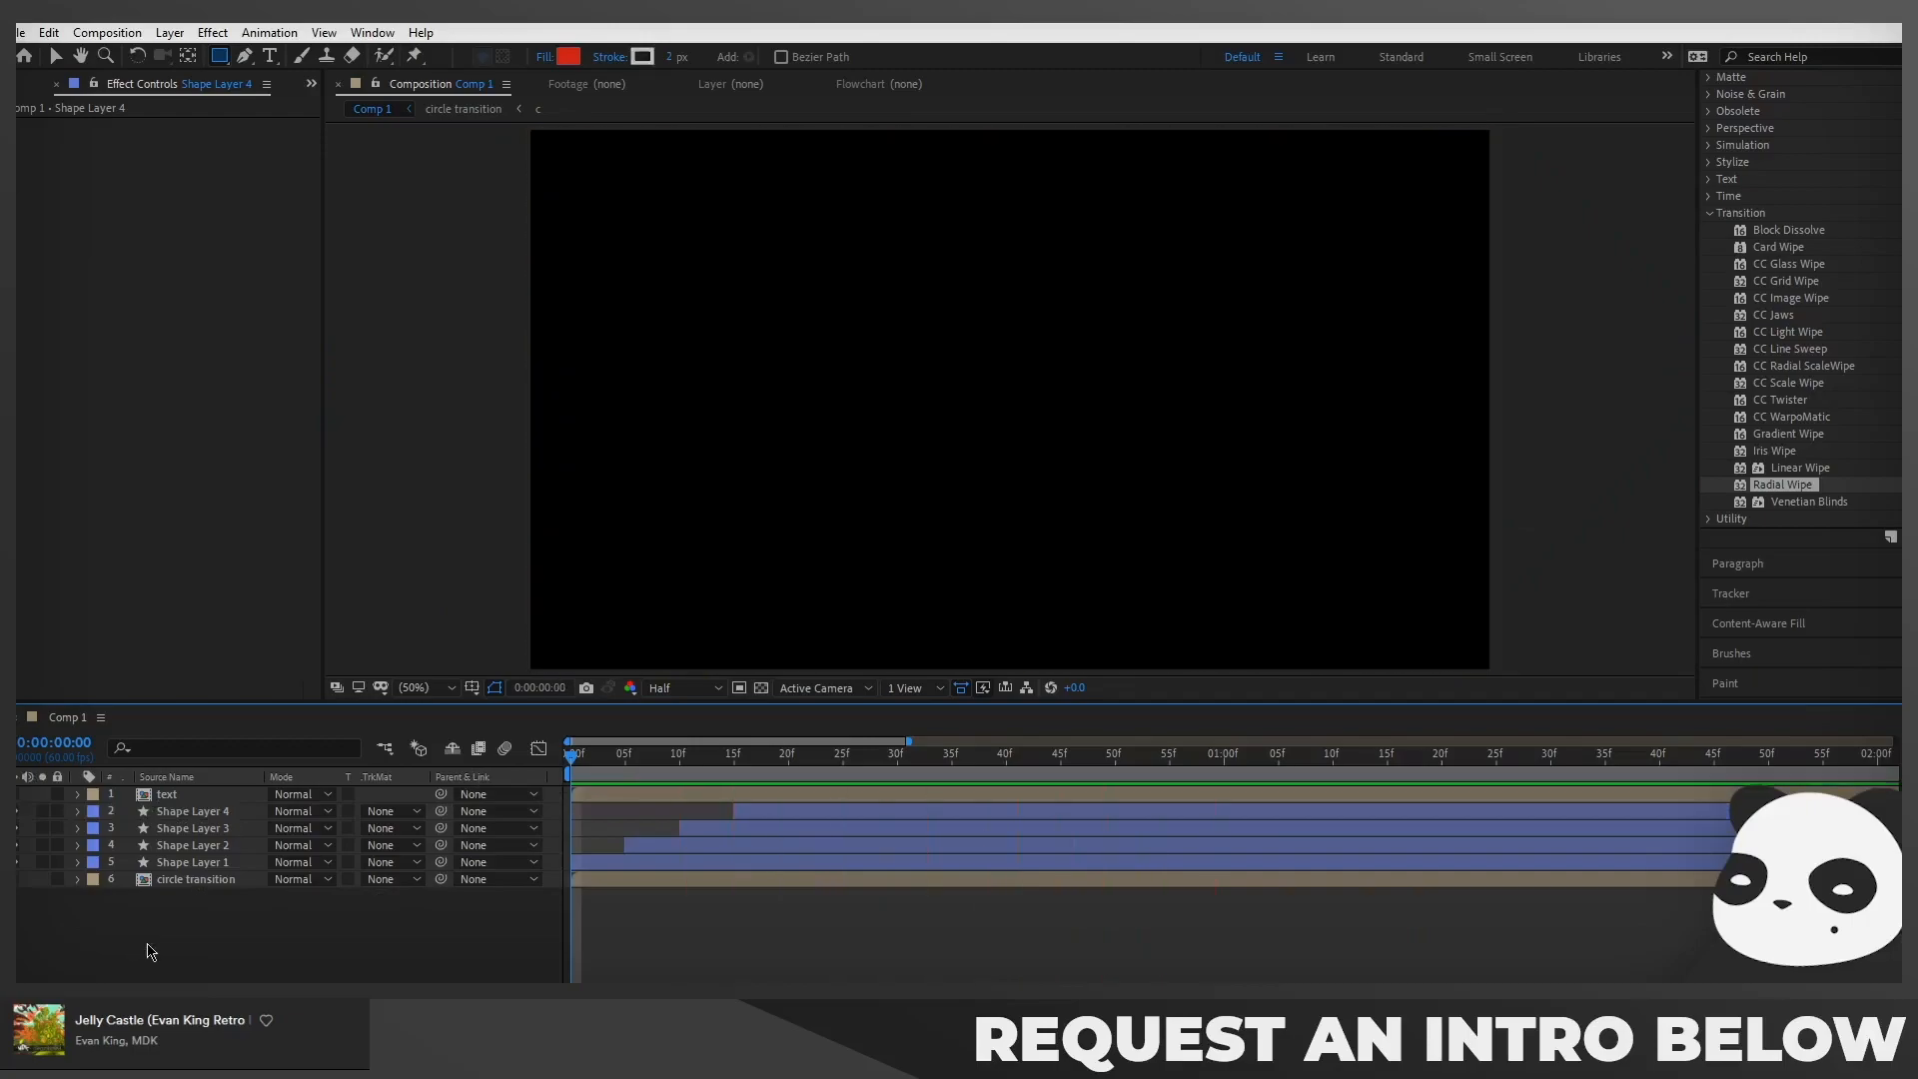
key("space")
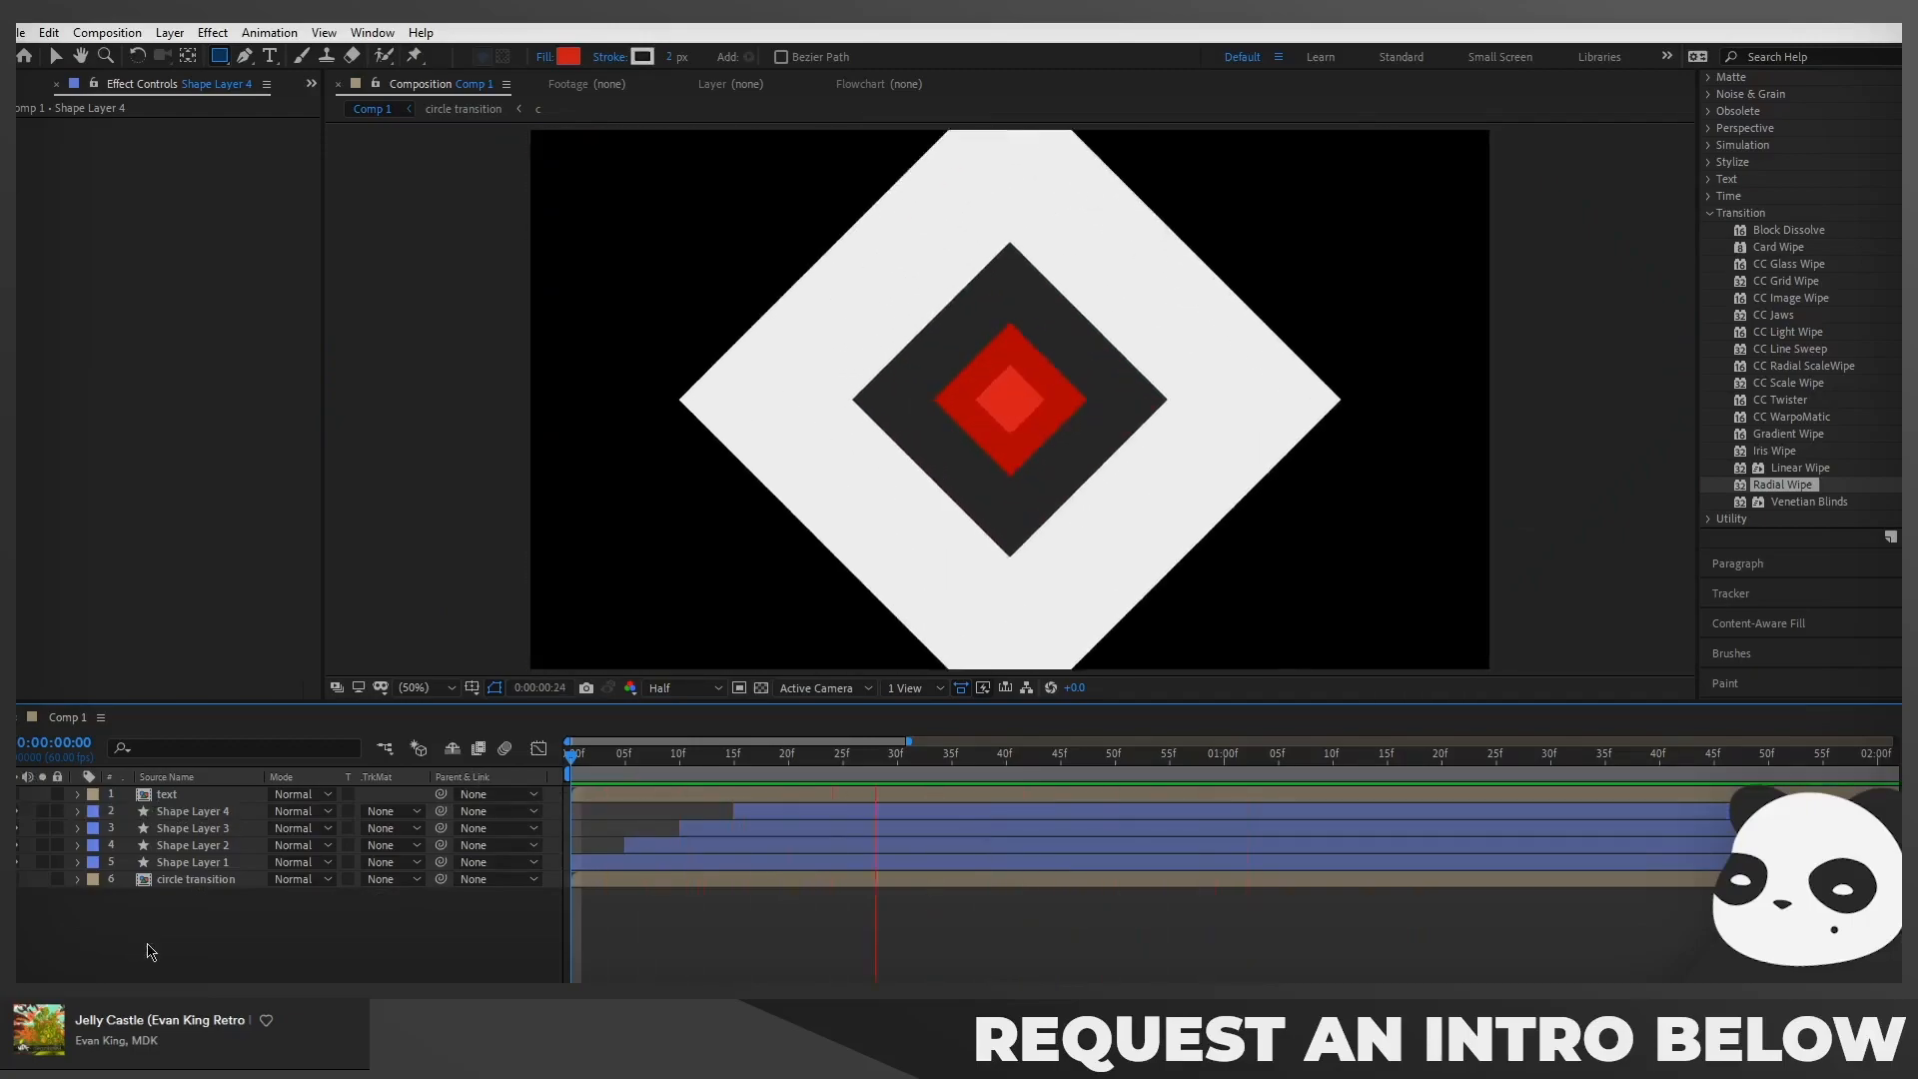
key("space")
key("space")
key("space")
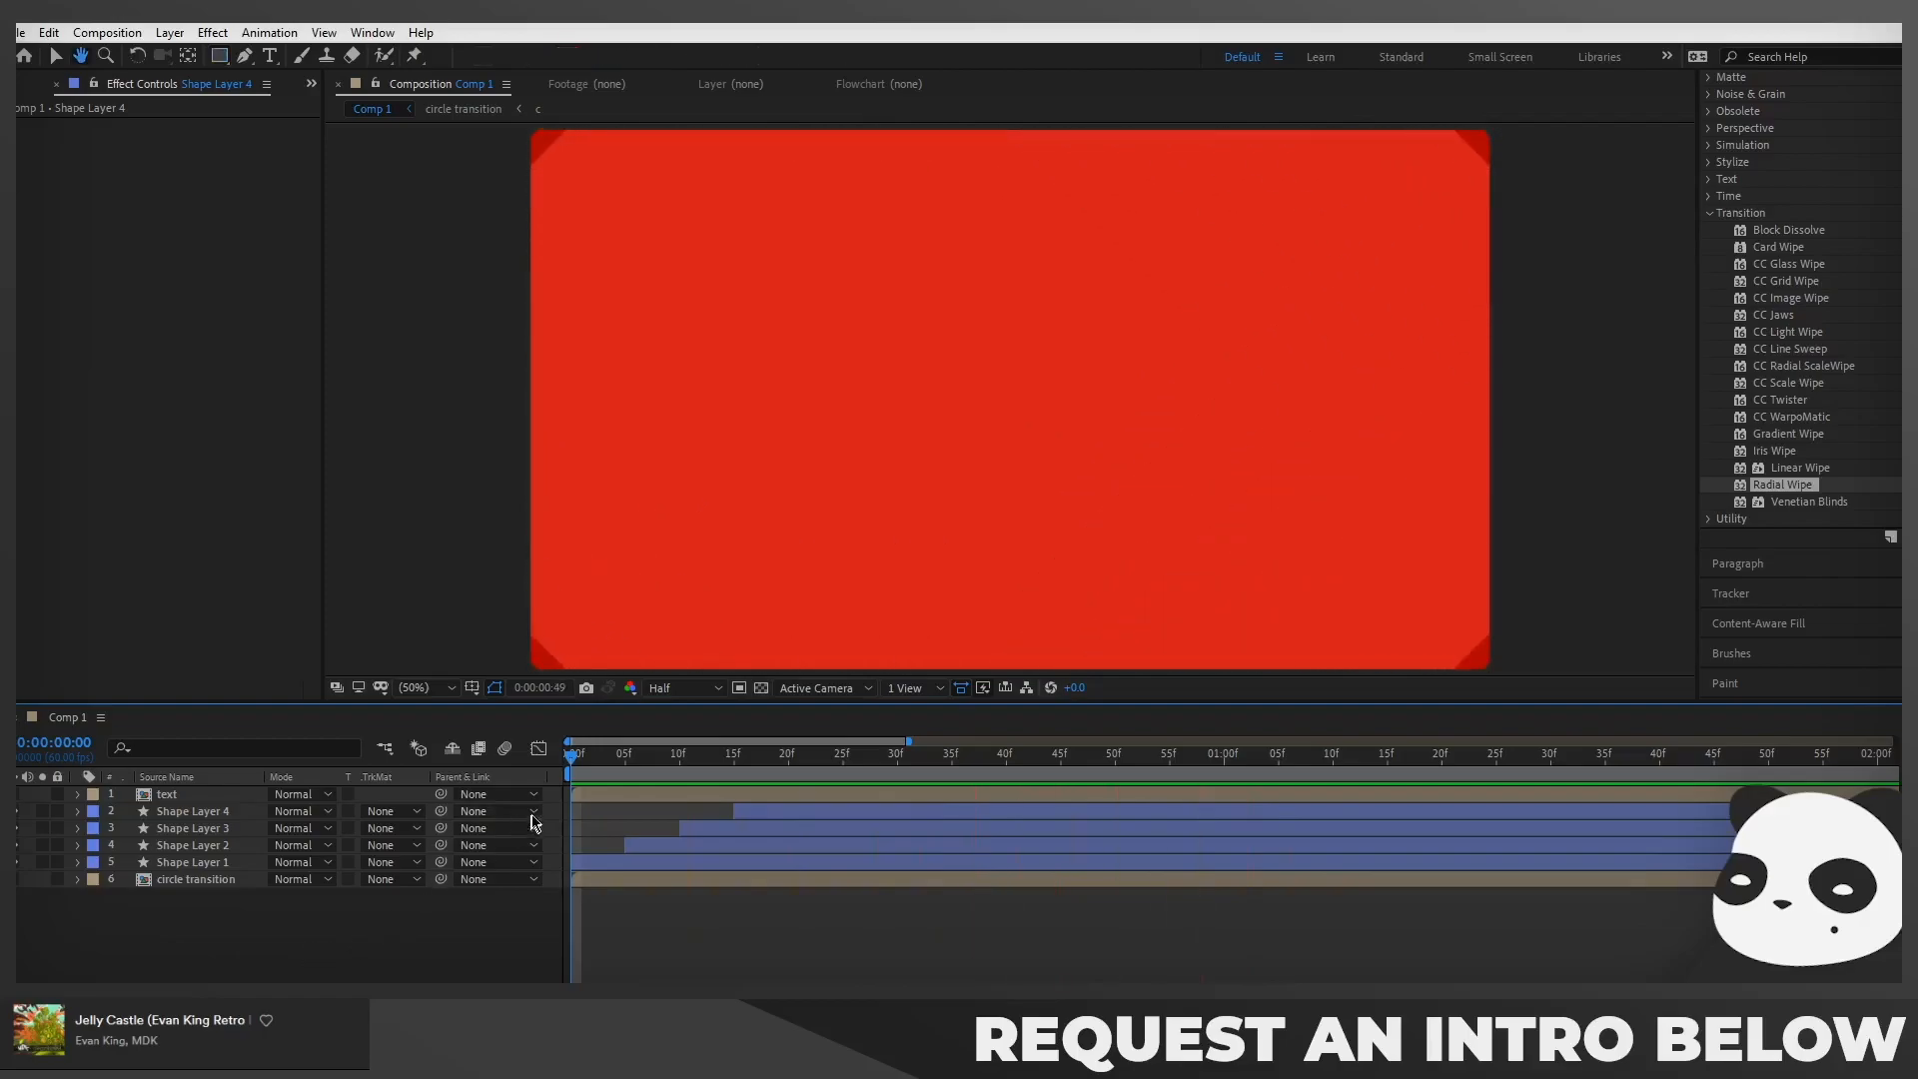
Restagger Shape Layers 2, 3 and 4 to start at frames 10, 20 and 30
left_click(679, 755)
left_click_drag(687, 849, 1021, 823)
left_click(789, 755)
left_click(782, 833)
left_click(897, 756)
left_click(1015, 920)
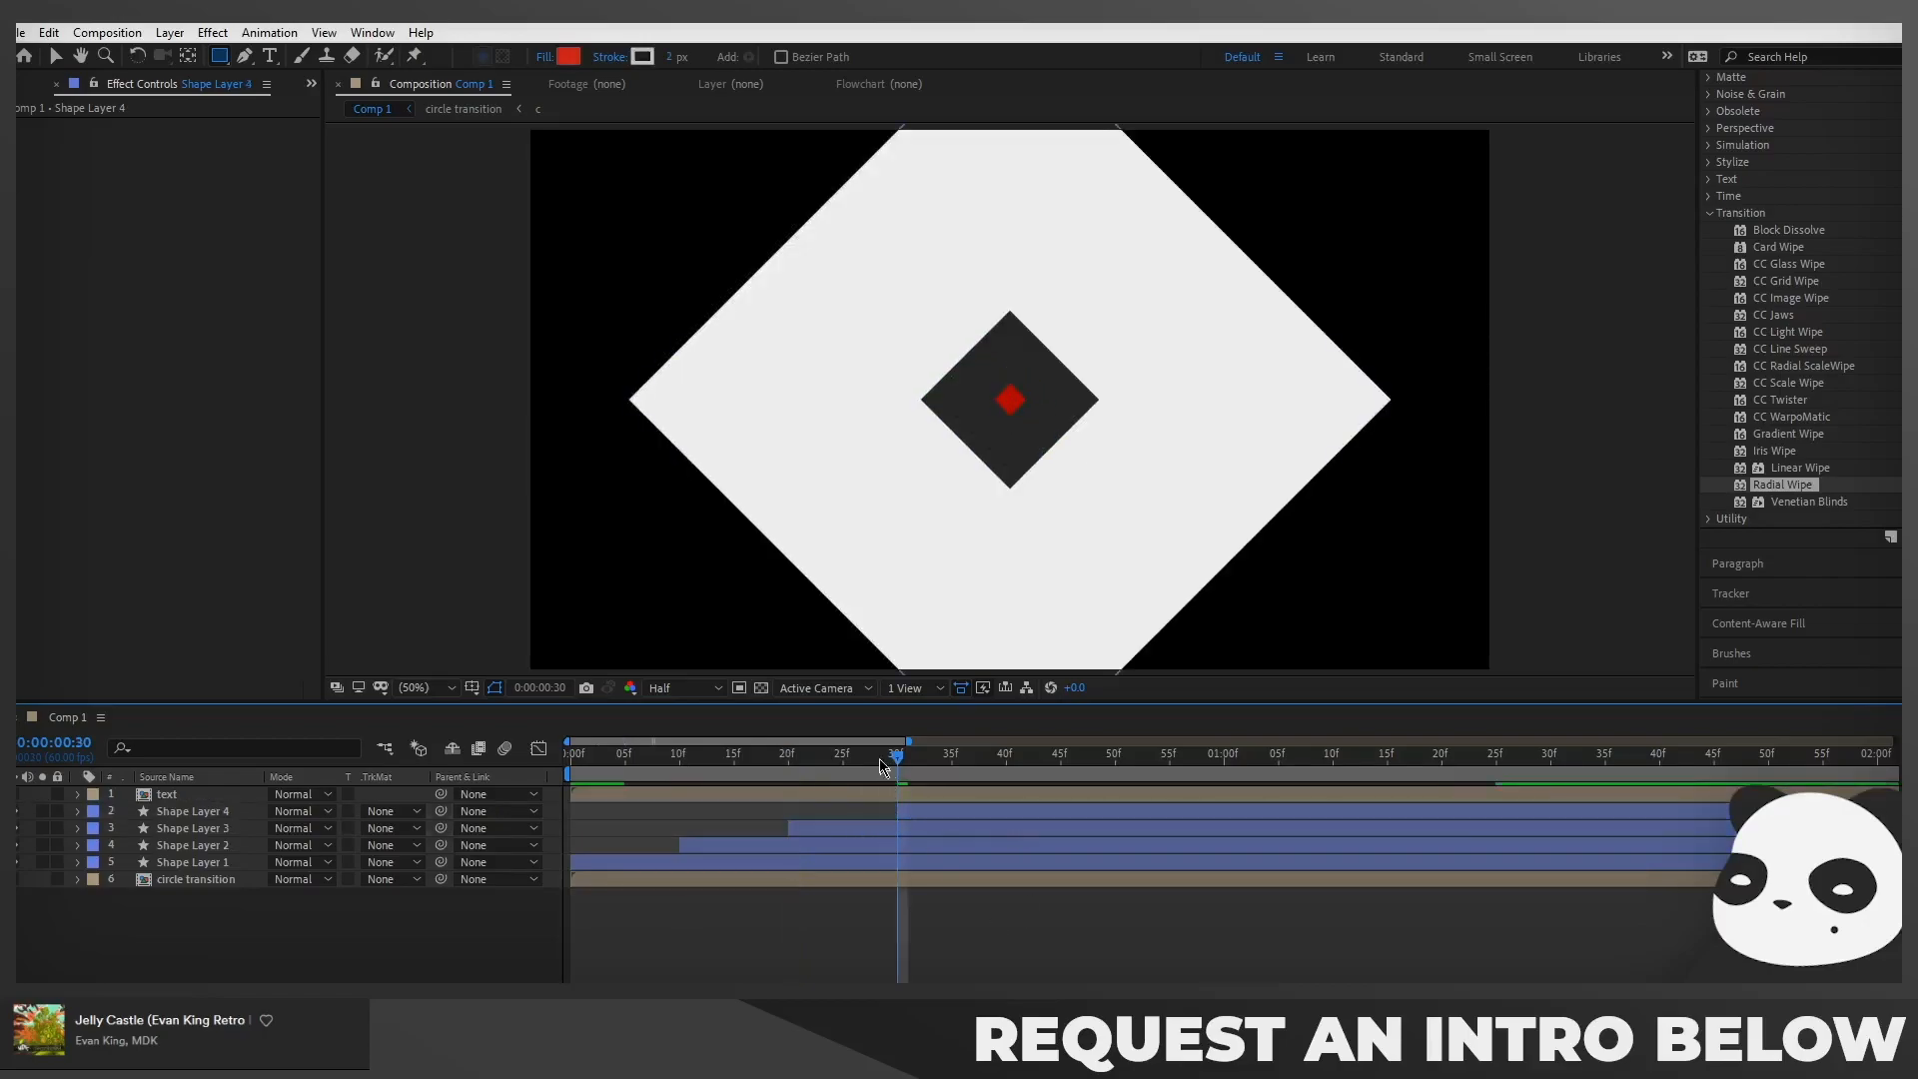
Preview the diamond animation from the first frame with the wider stagger between layers
key("Home")
key("space")
key("space")
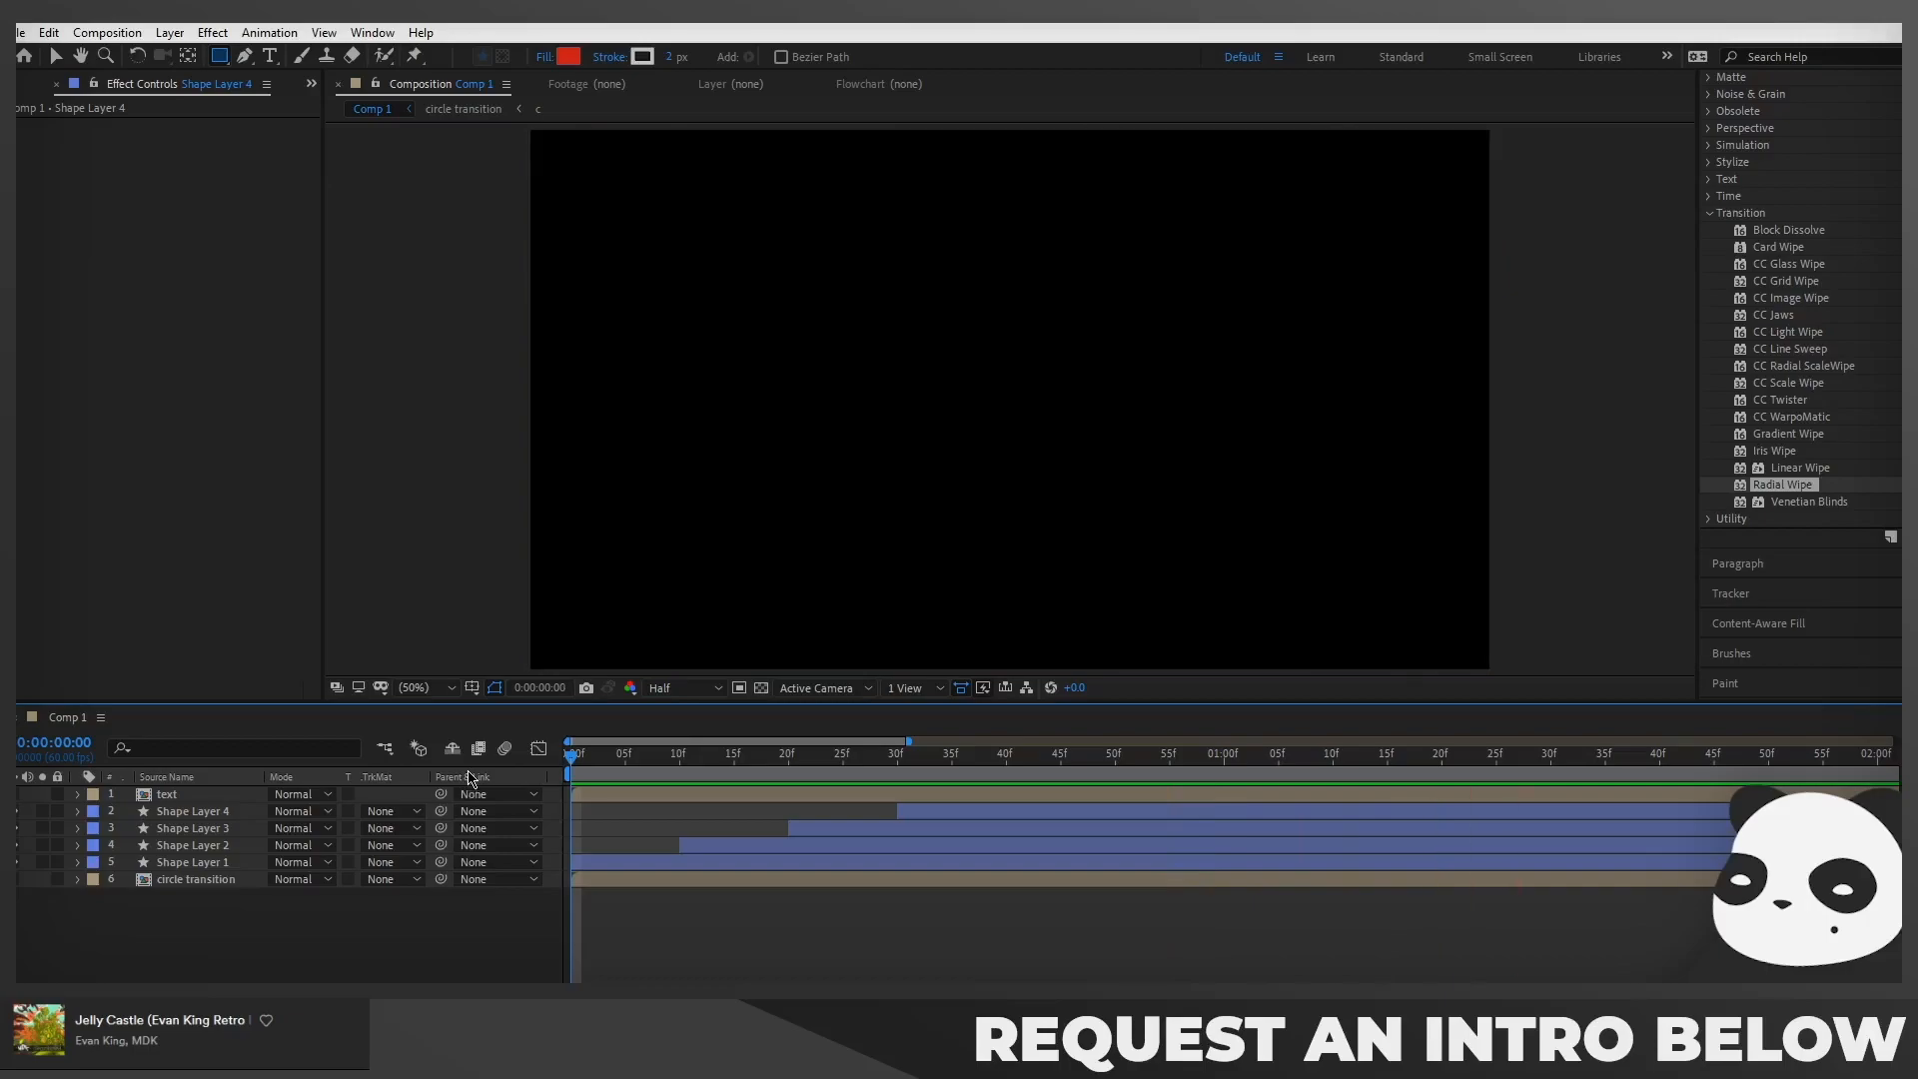
key("space")
key("space")
Show the circle transition layer again and shift Shape Layers 1 to 4 together so the first starts at about 0:00:01:40
left_click(226, 816)
left_click(556, 936)
left_click_drag(908, 742, 1401, 742)
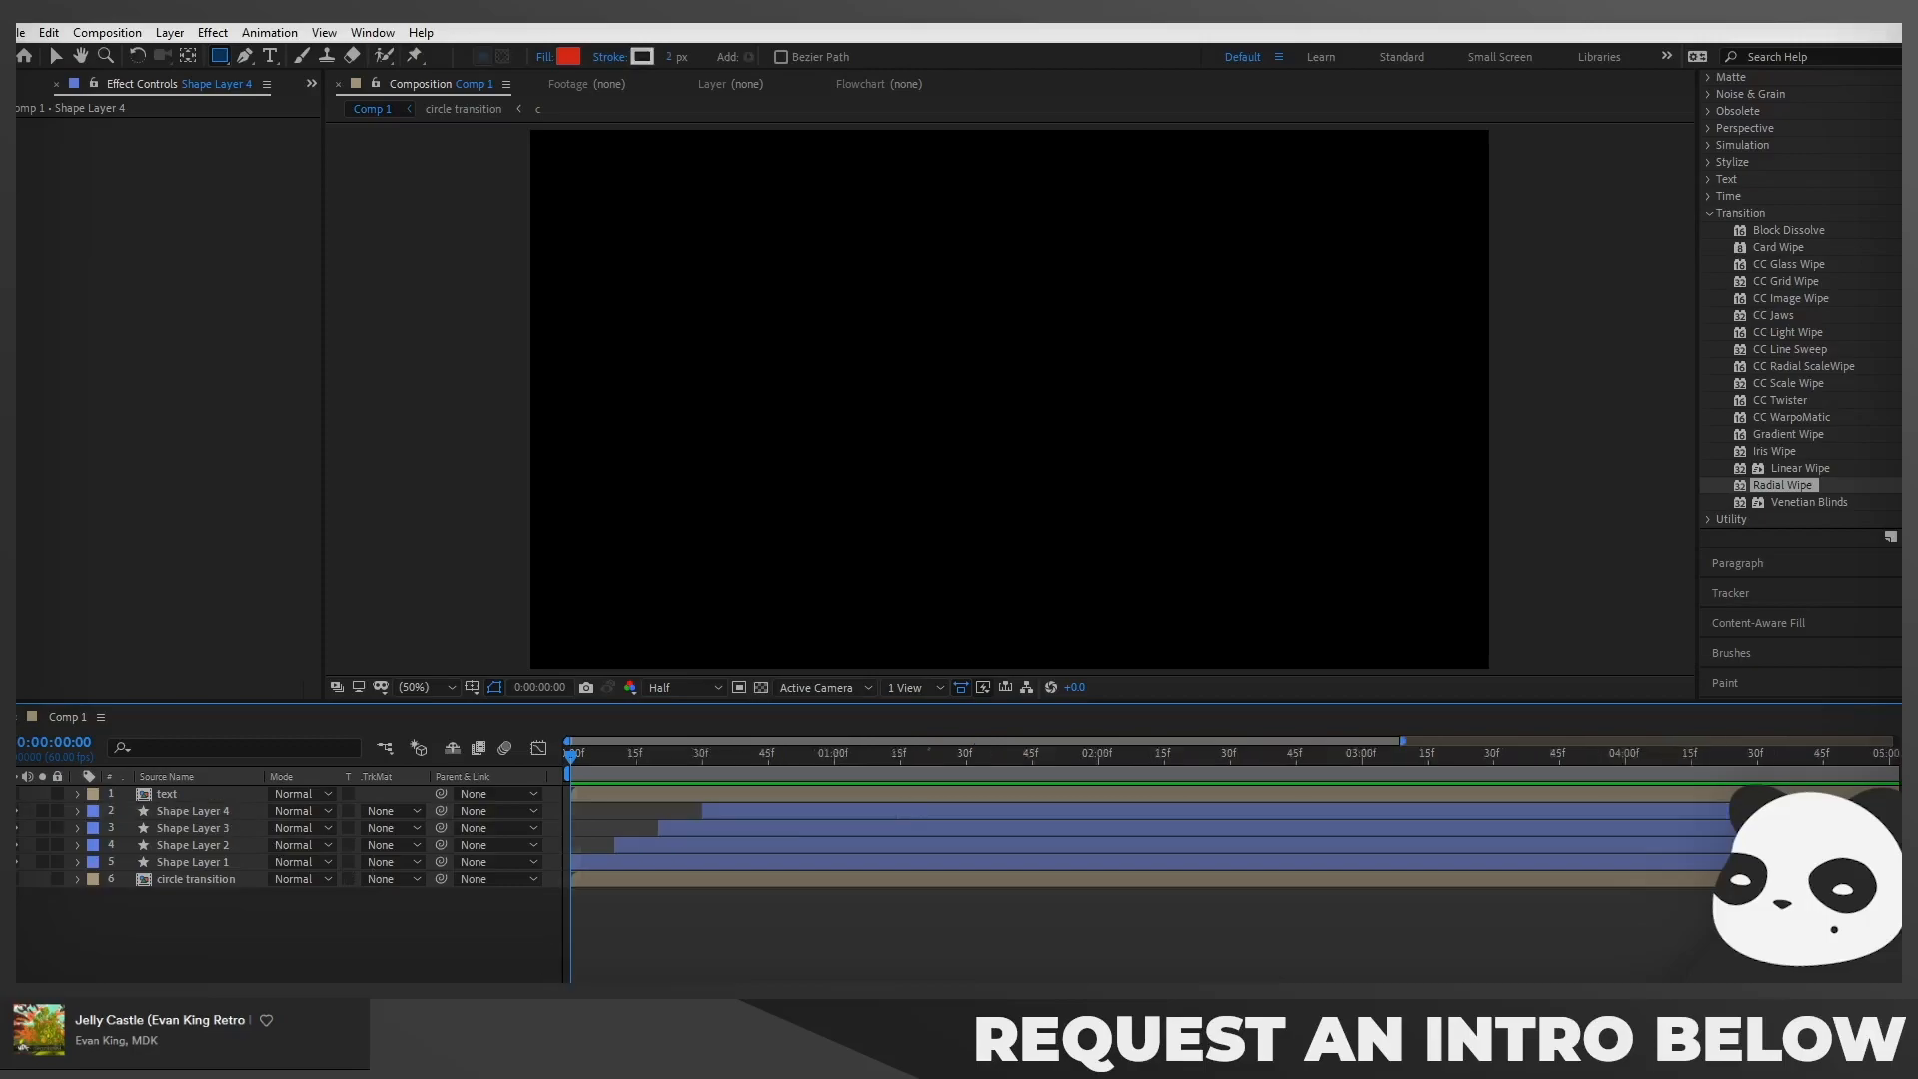
key("minus")
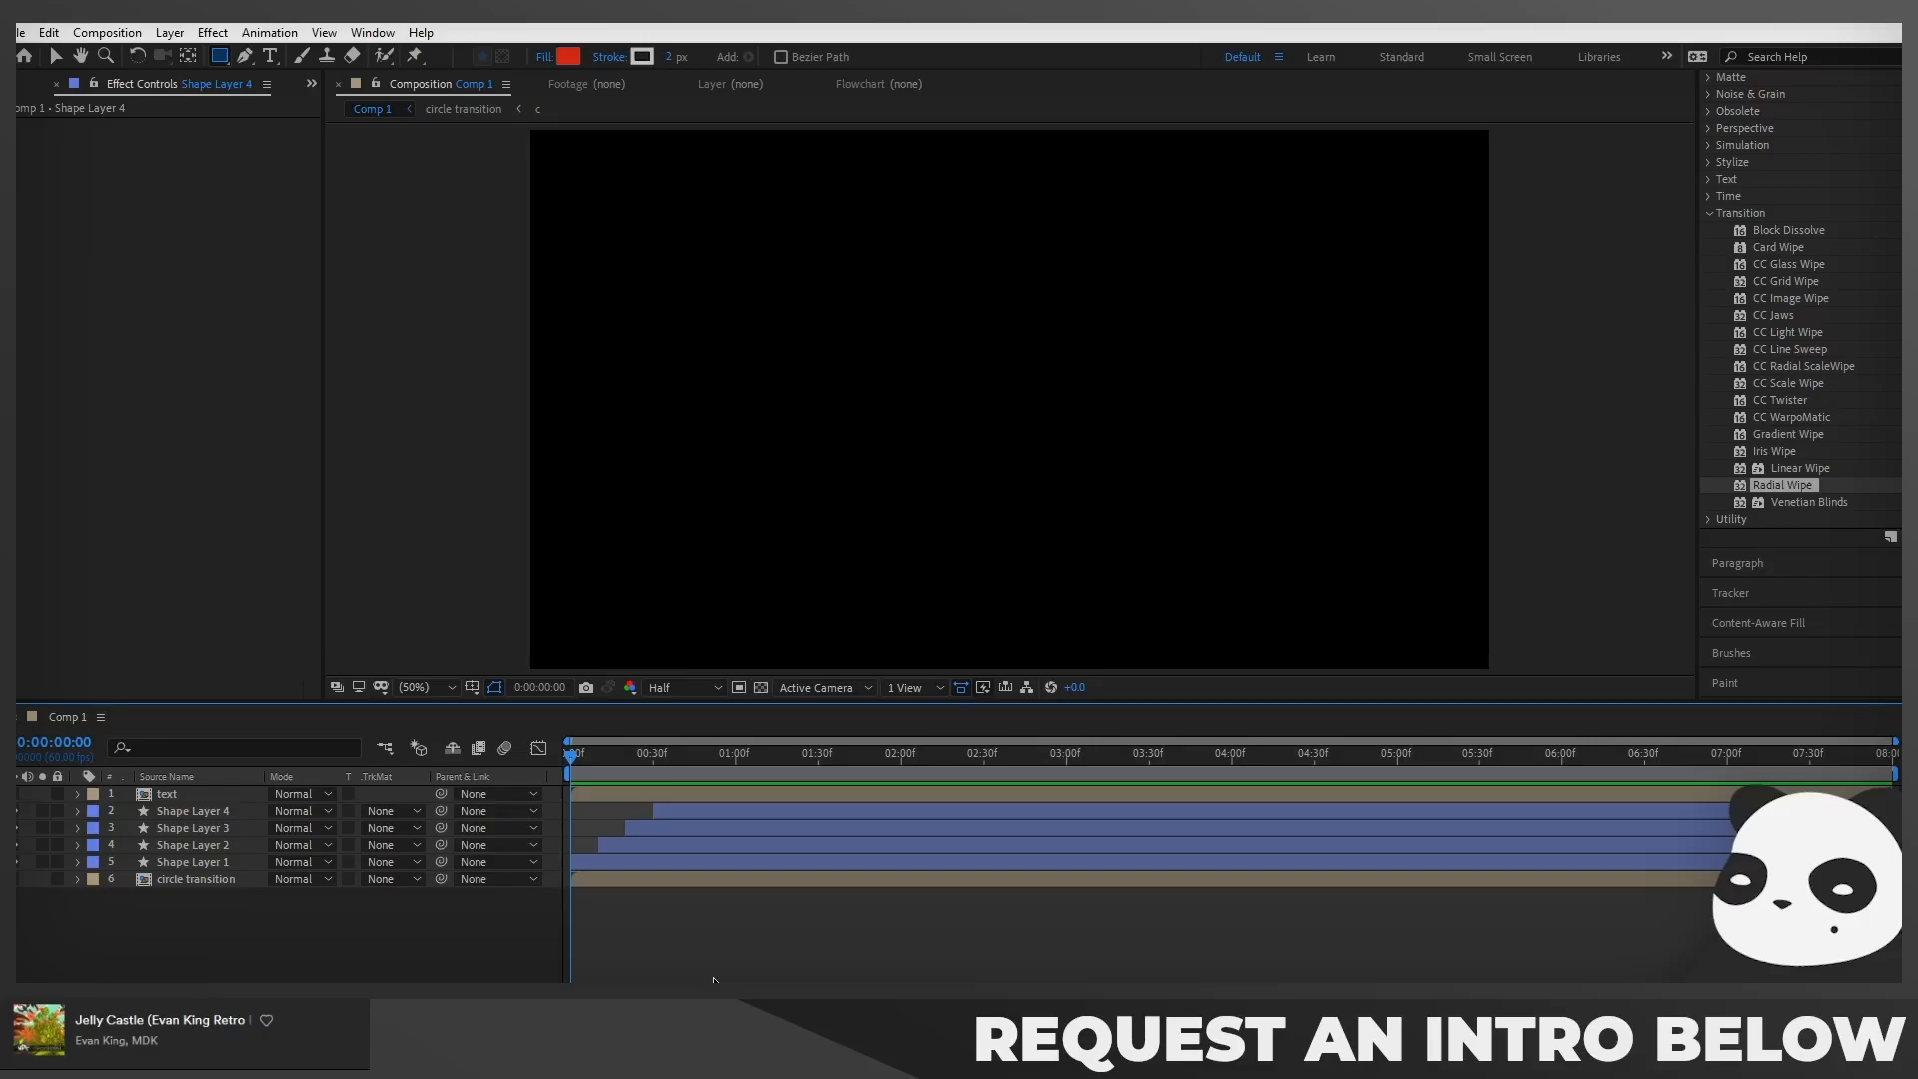
key("space")
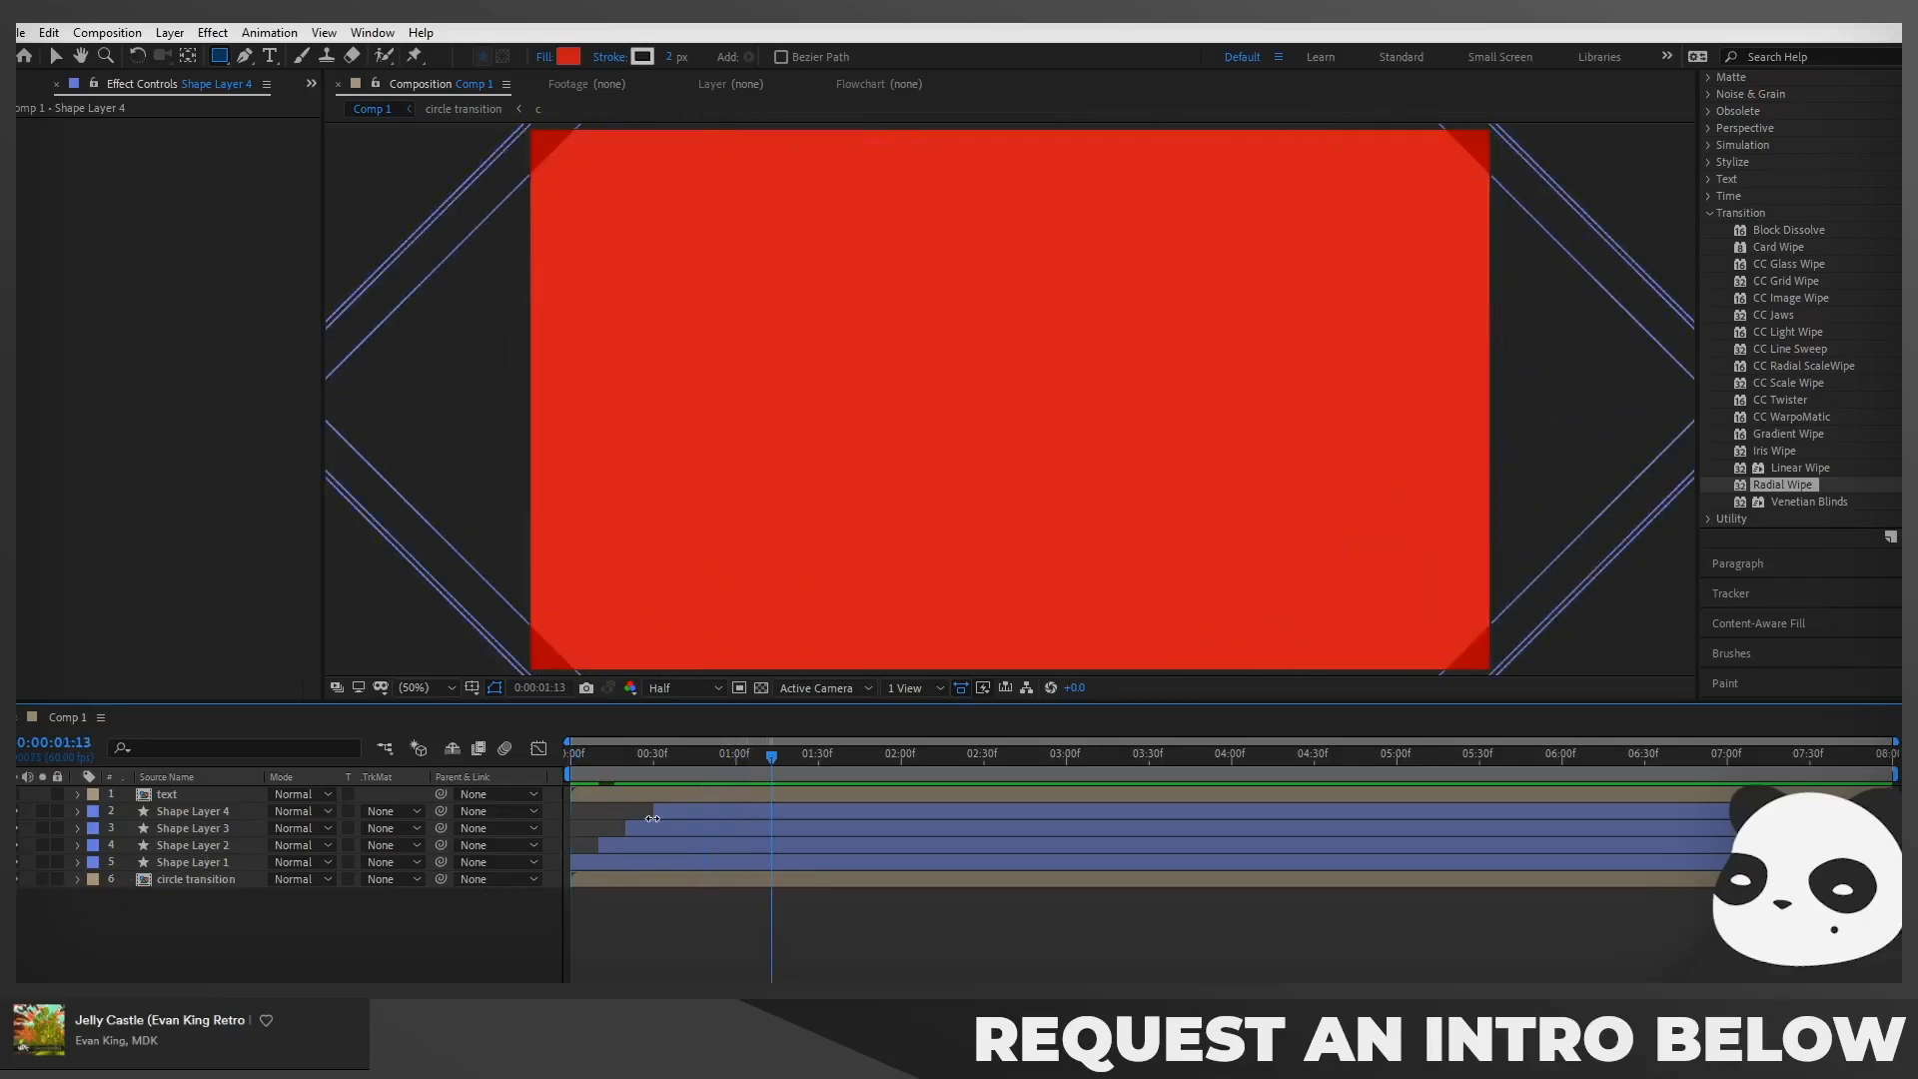
left_click(670, 818)
left_click(680, 860, "shift")
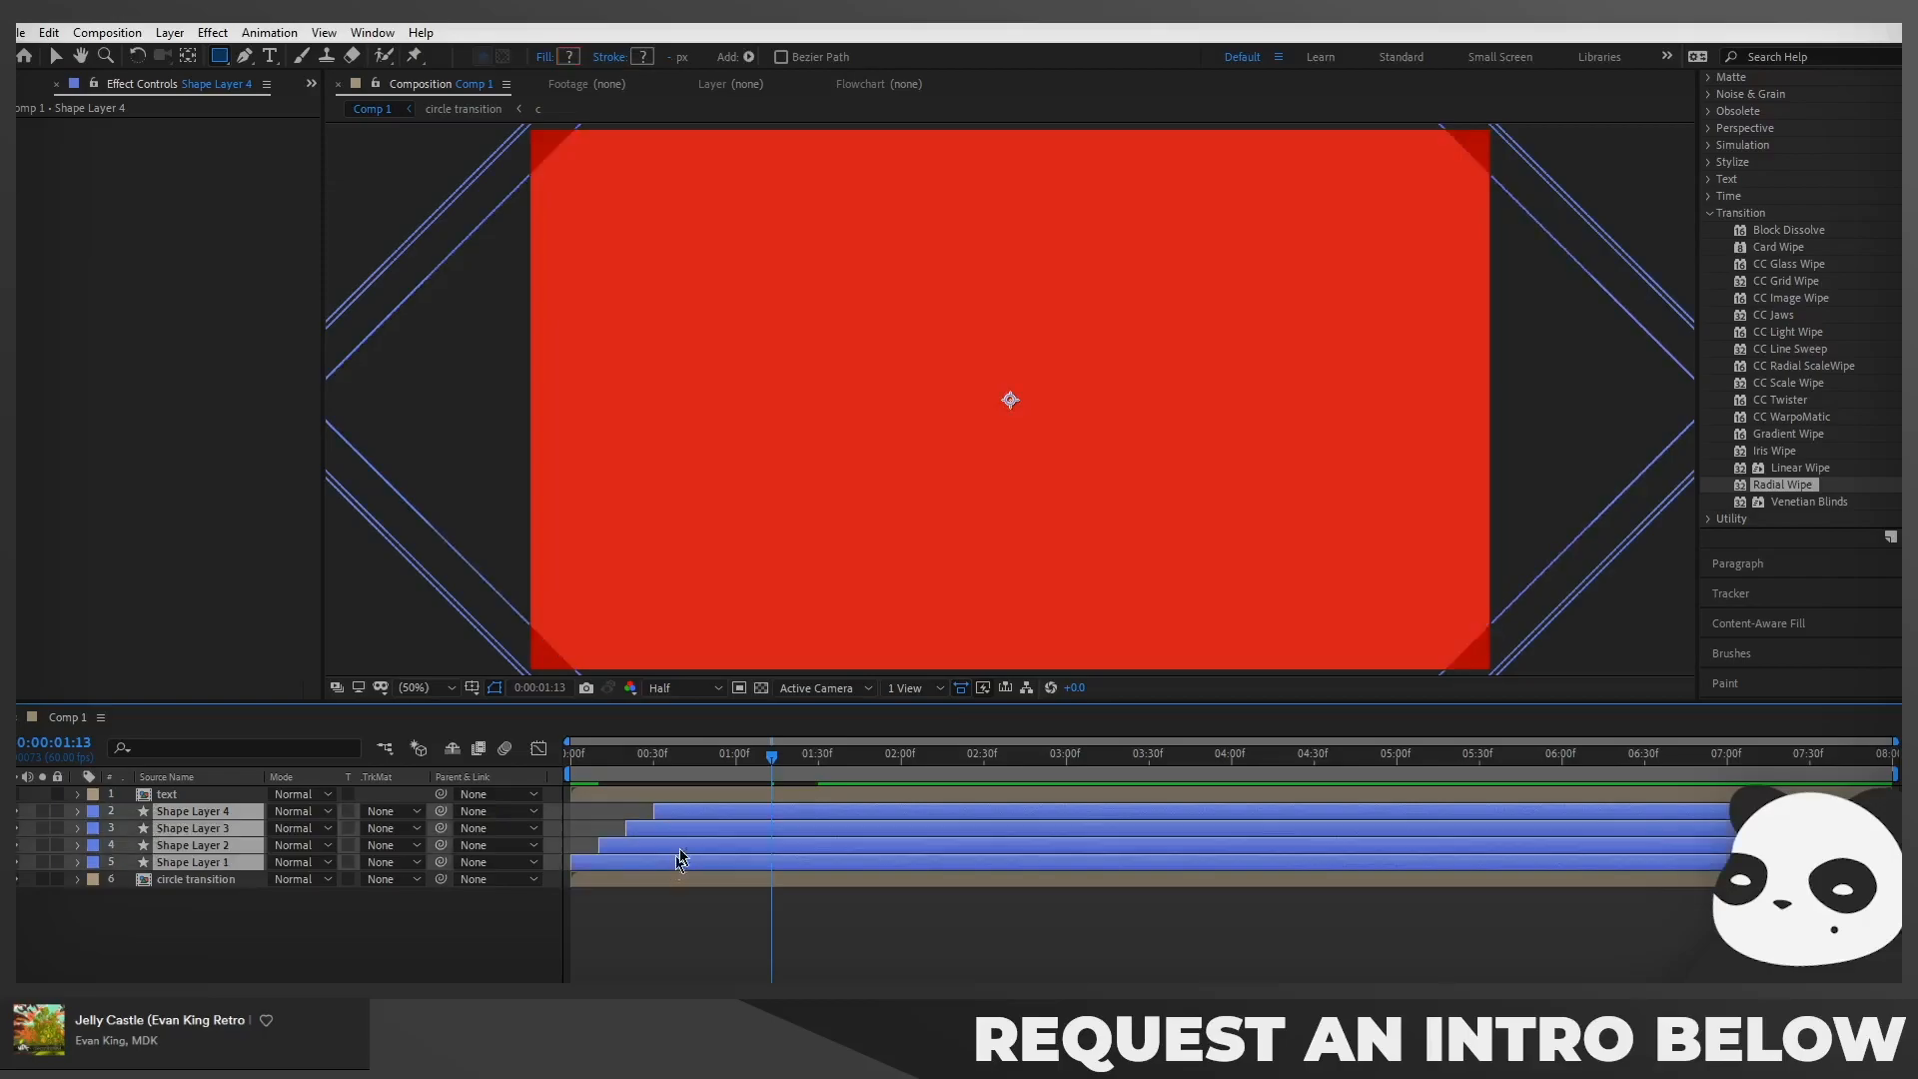
left_click_drag(694, 767, 750, 825)
left_click(677, 767)
left_click_drag(678, 773, 947, 815)
left_click_drag(679, 767, 788, 796)
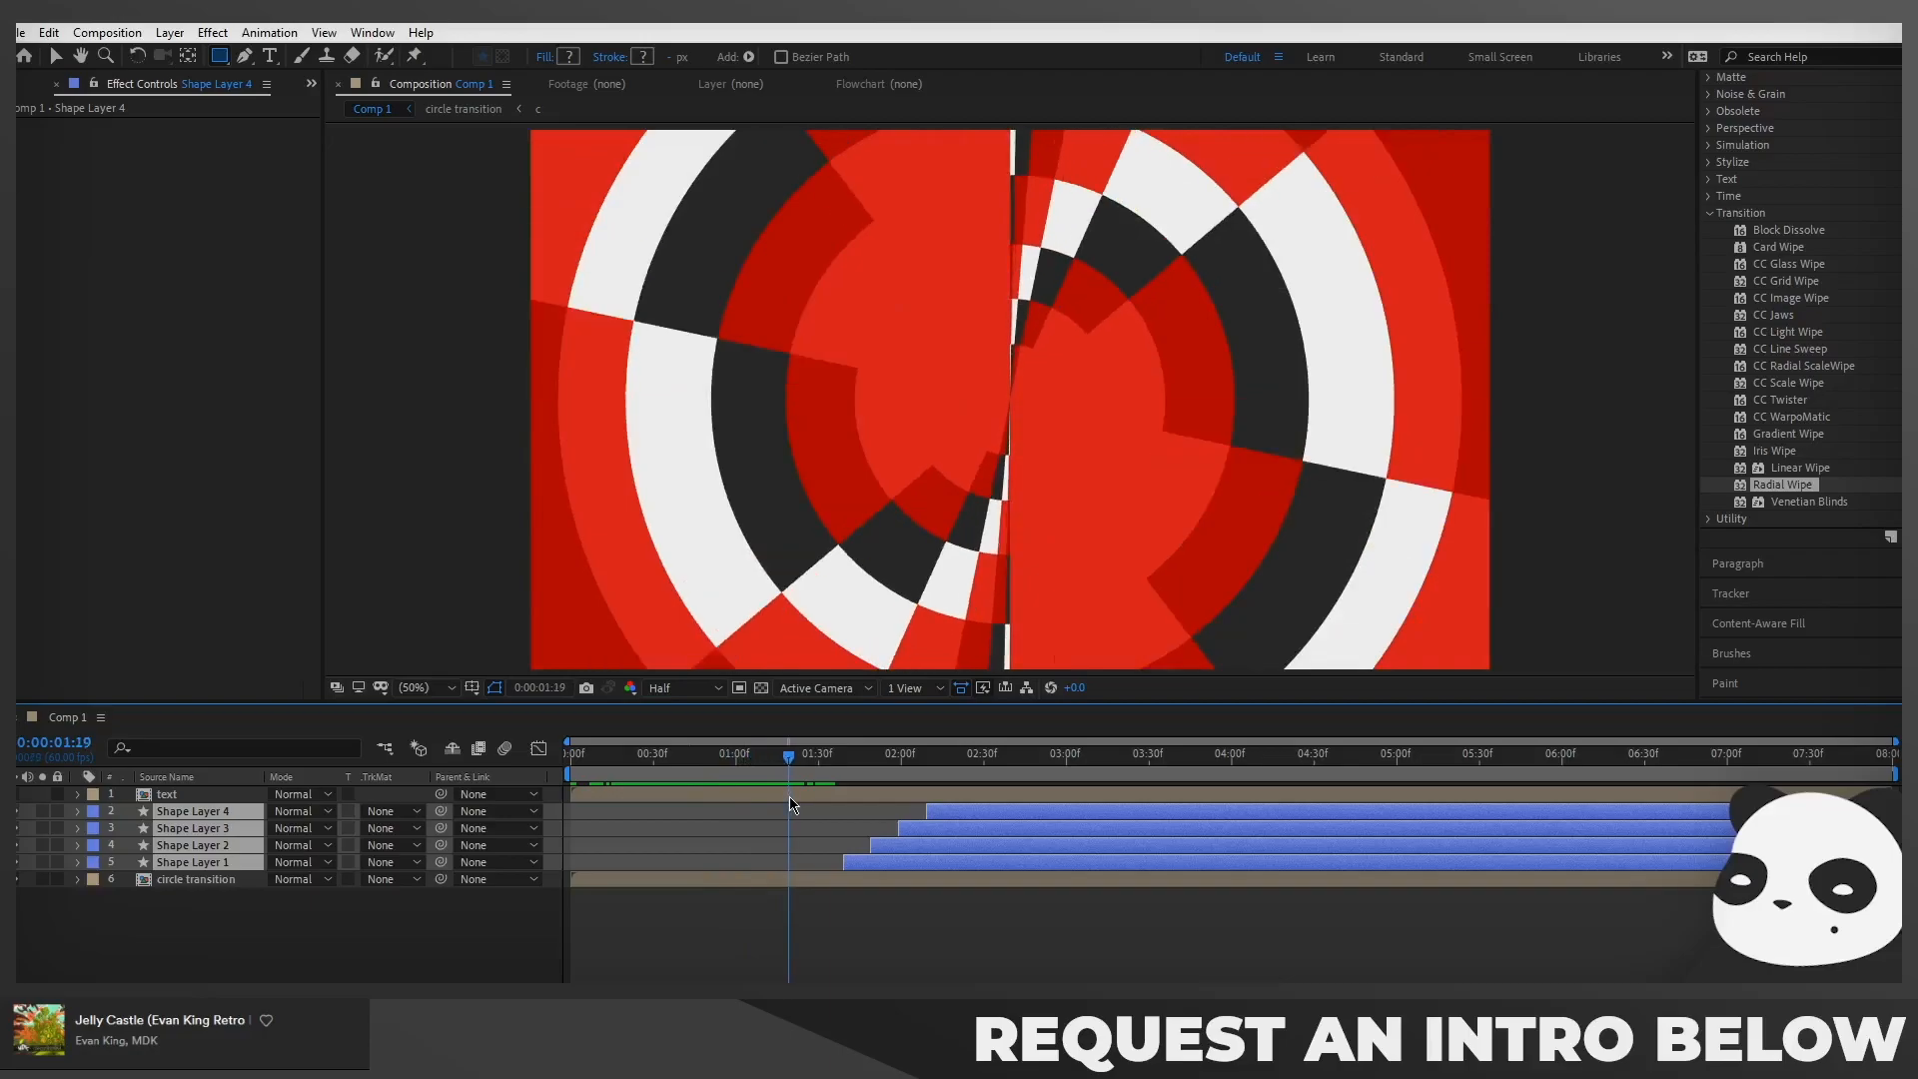
Shift Shape Layers 1 to 4 together so the first starts at about 0:00:01:17, and preview the timing from the first frame
left_click_drag(929, 834, 870, 842)
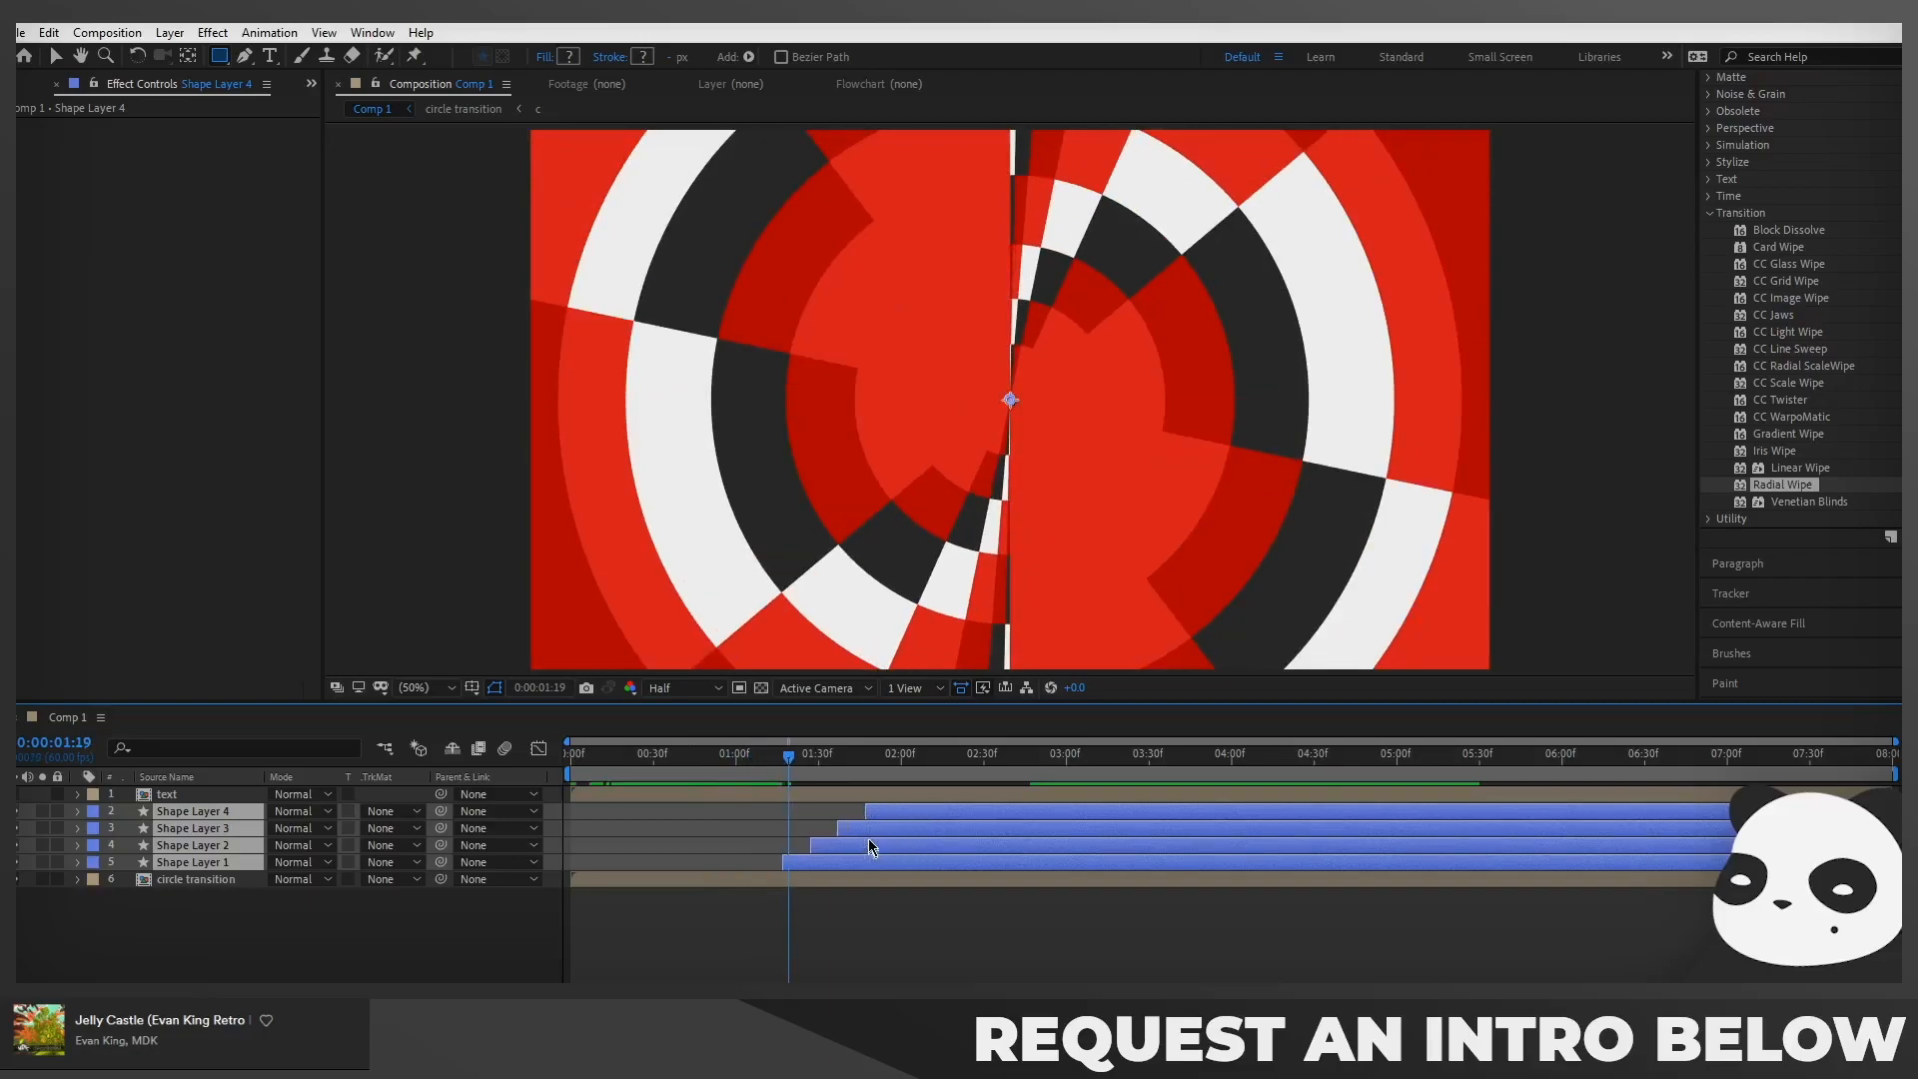
mouse_move(785, 790)
left_mouse_down()
mouse_move(978, 796)
mouse_move(571, 812)
left_mouse_up()
left_click(800, 934)
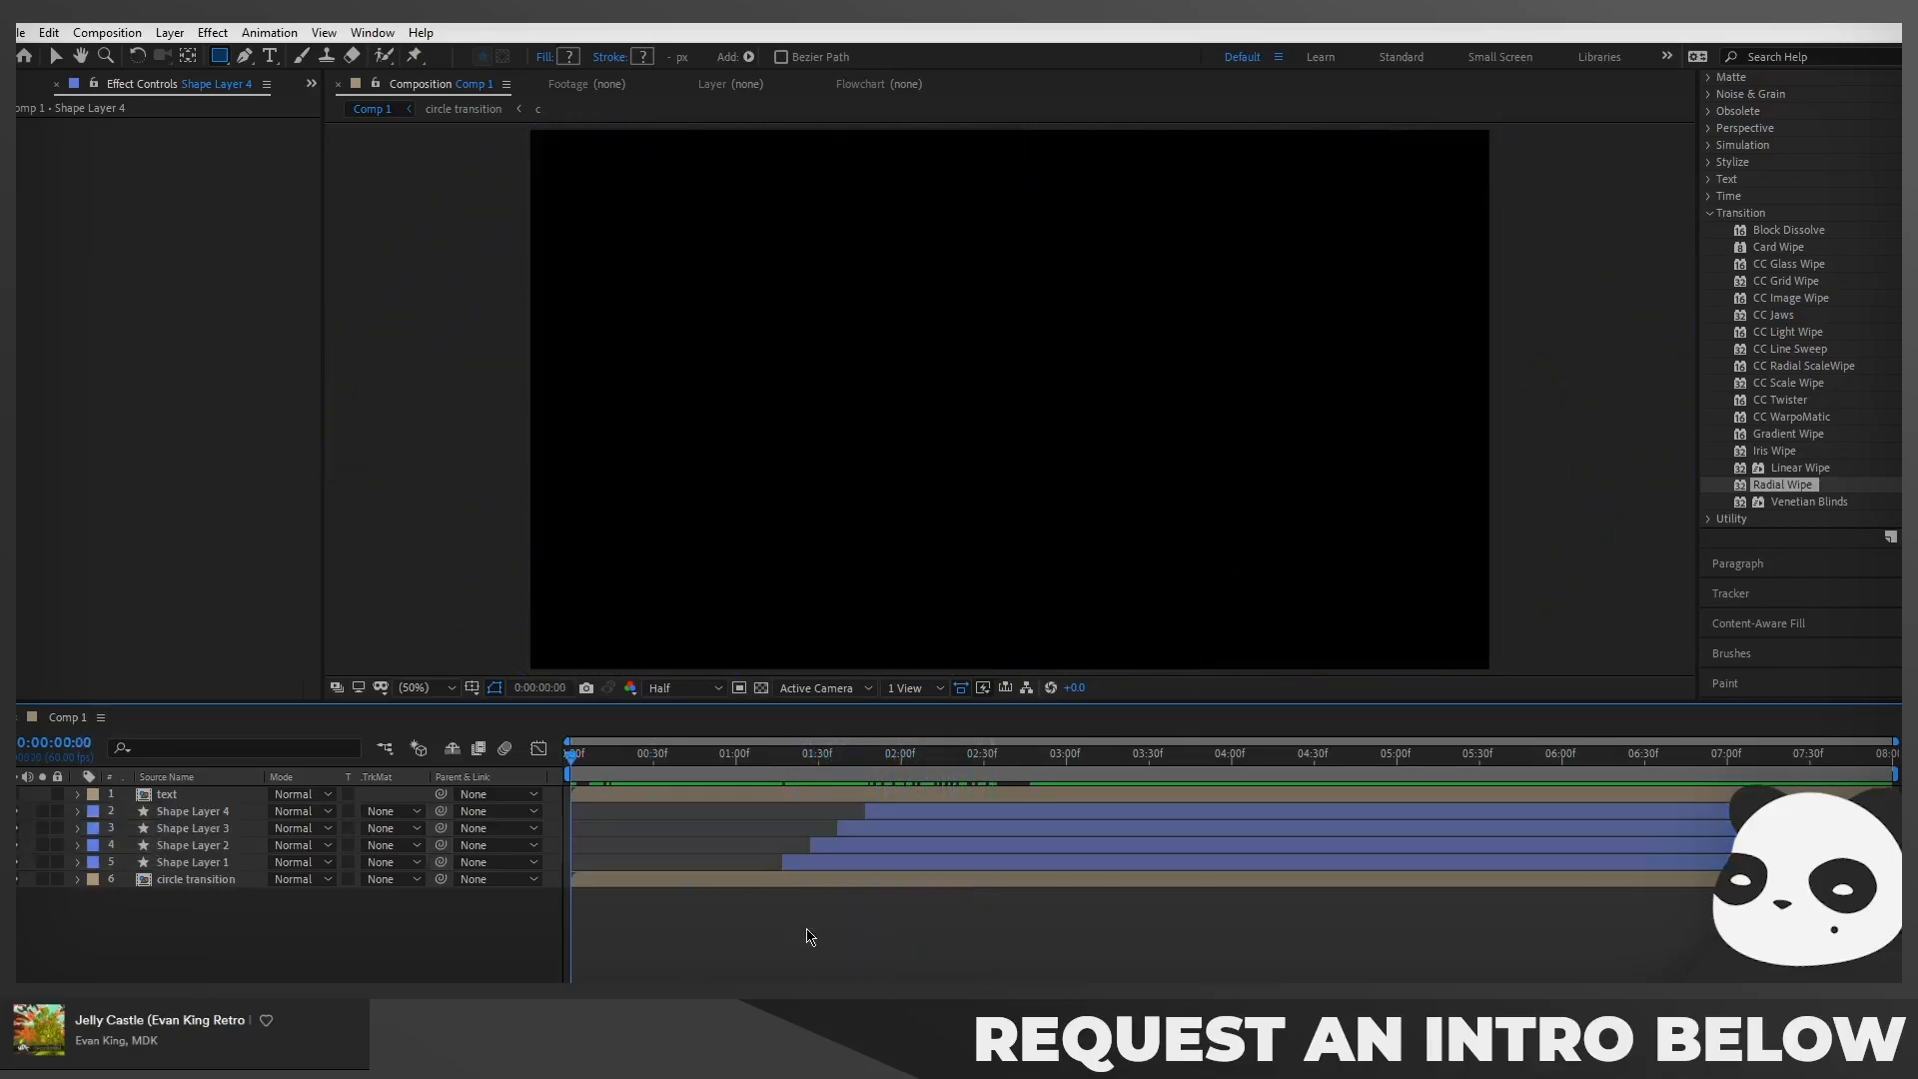
key("space")
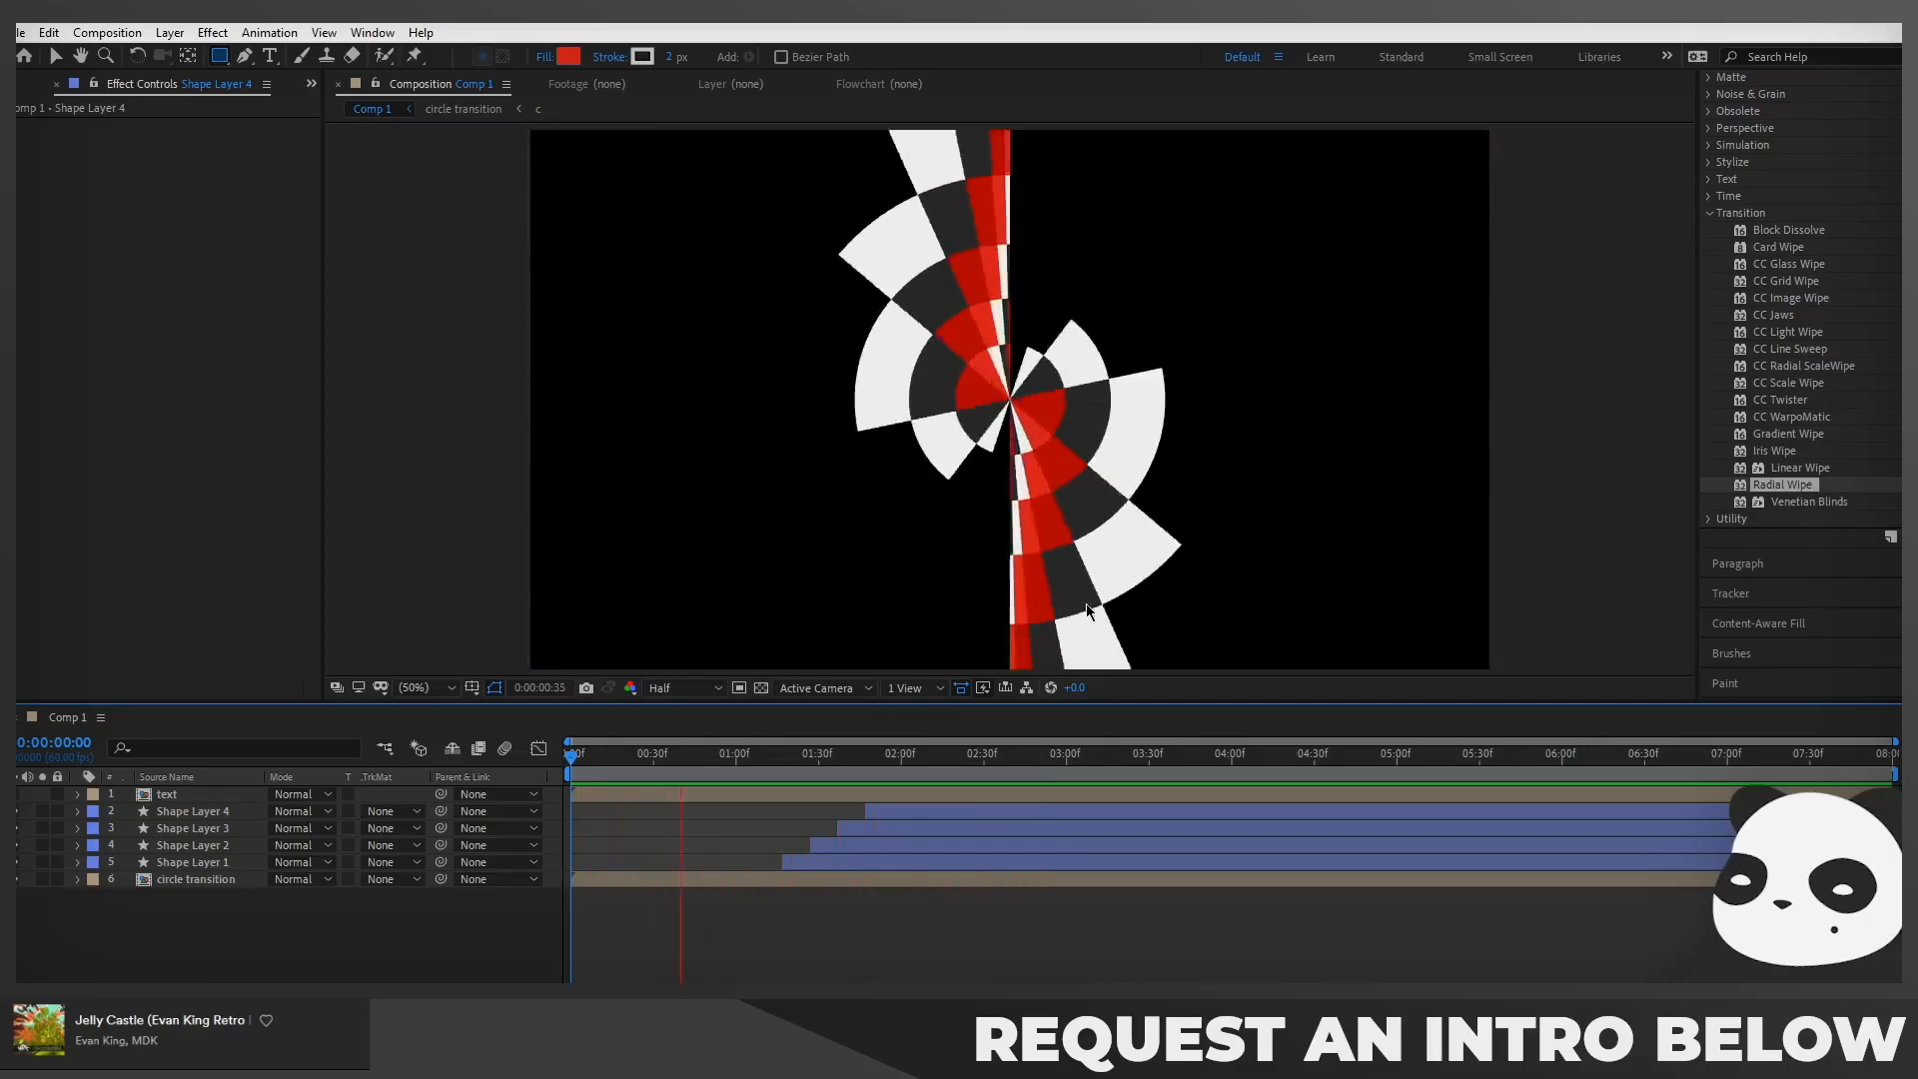
left_click_drag(1019, 759, 871, 792)
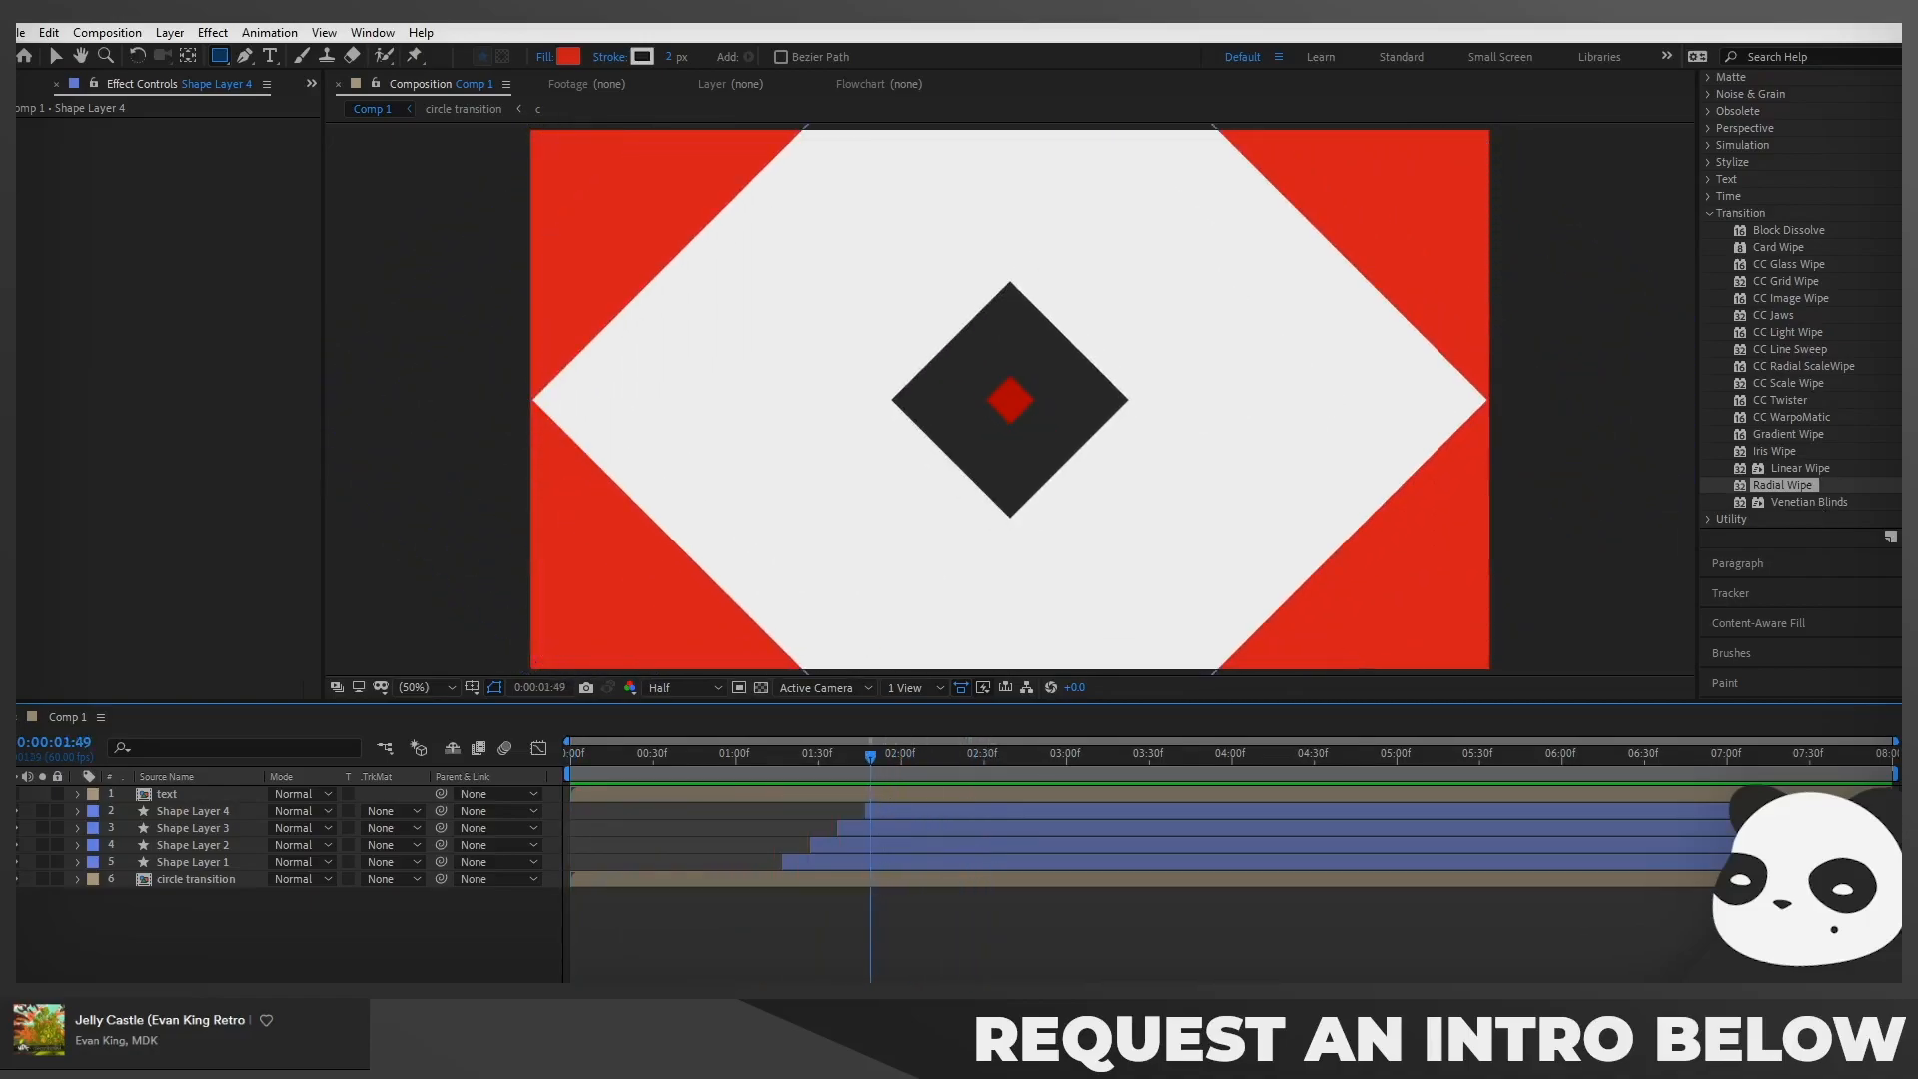
Duplicate Shape Layer 3 in the main composition and give the copy a brighter red fill
left_click_drag(877, 776, 927, 771)
left_click(886, 835)
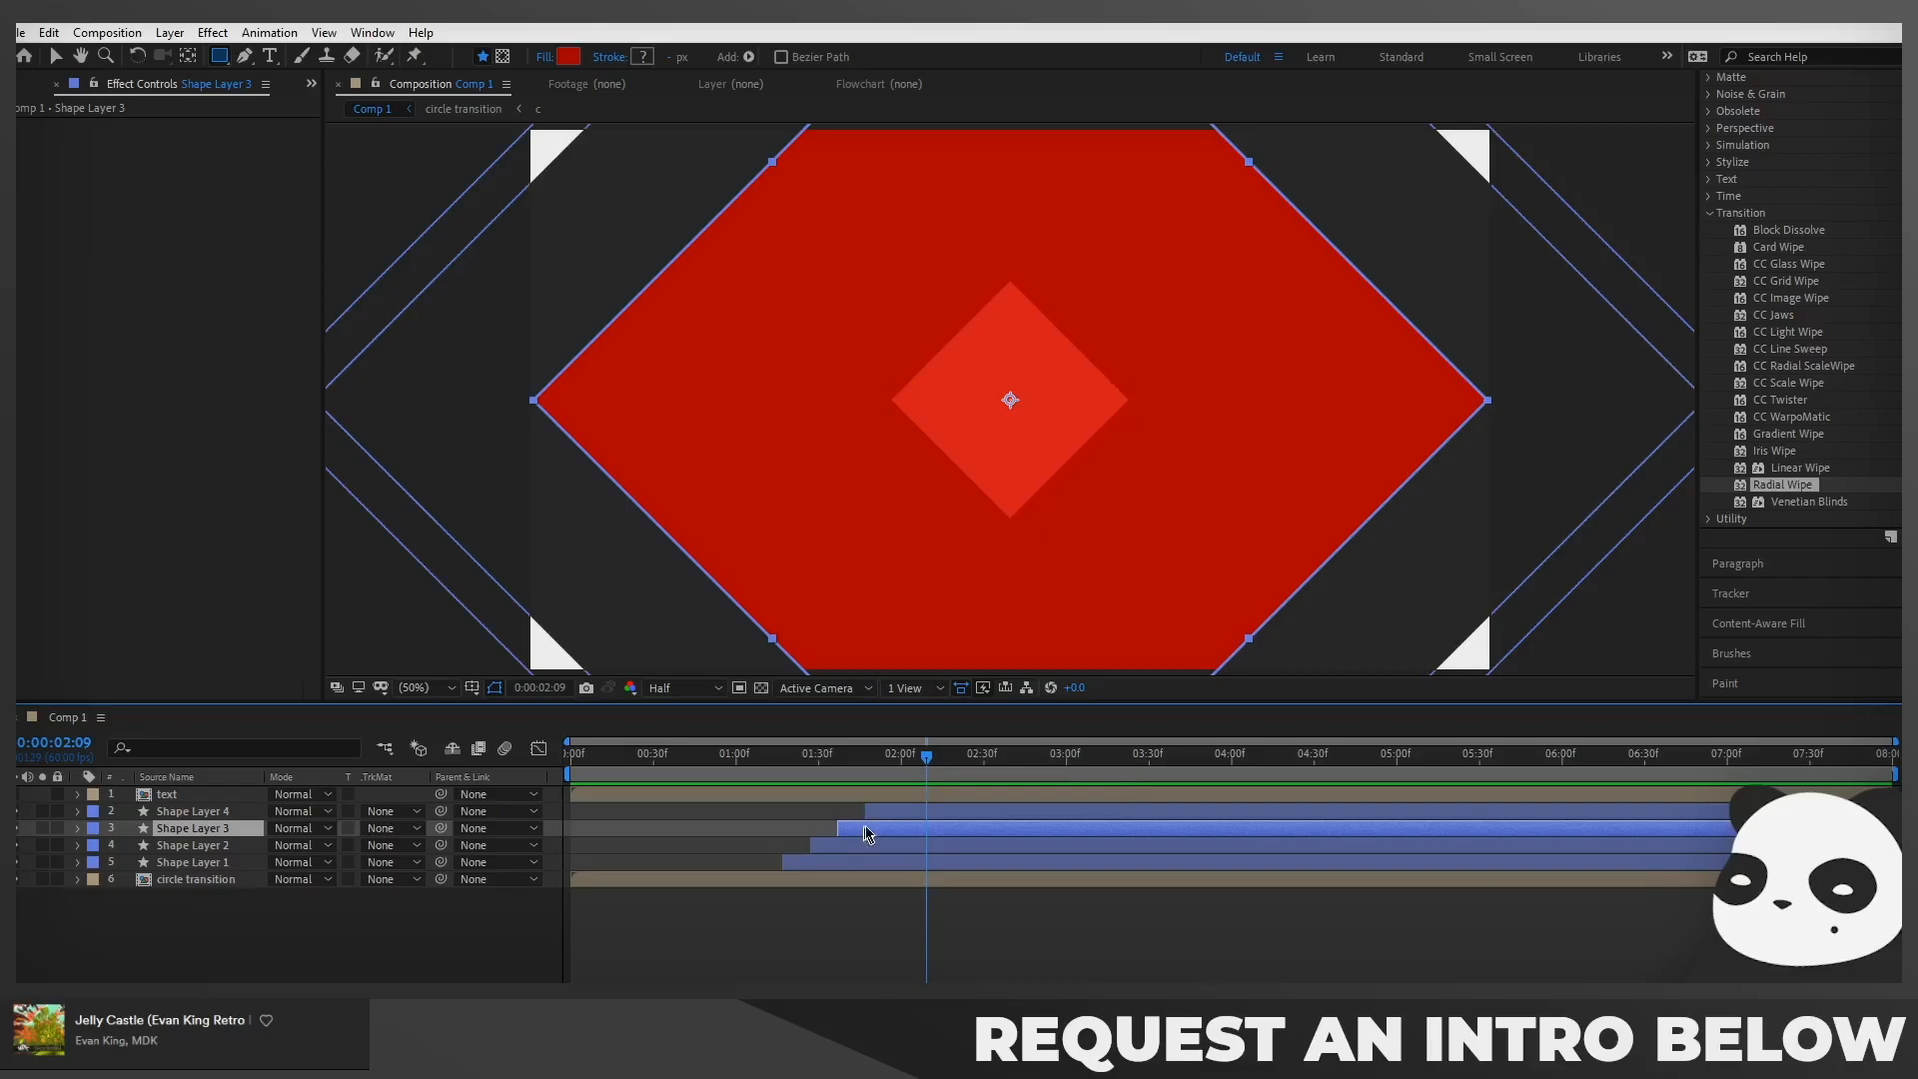
key("ctrl+d")
left_click(568, 56)
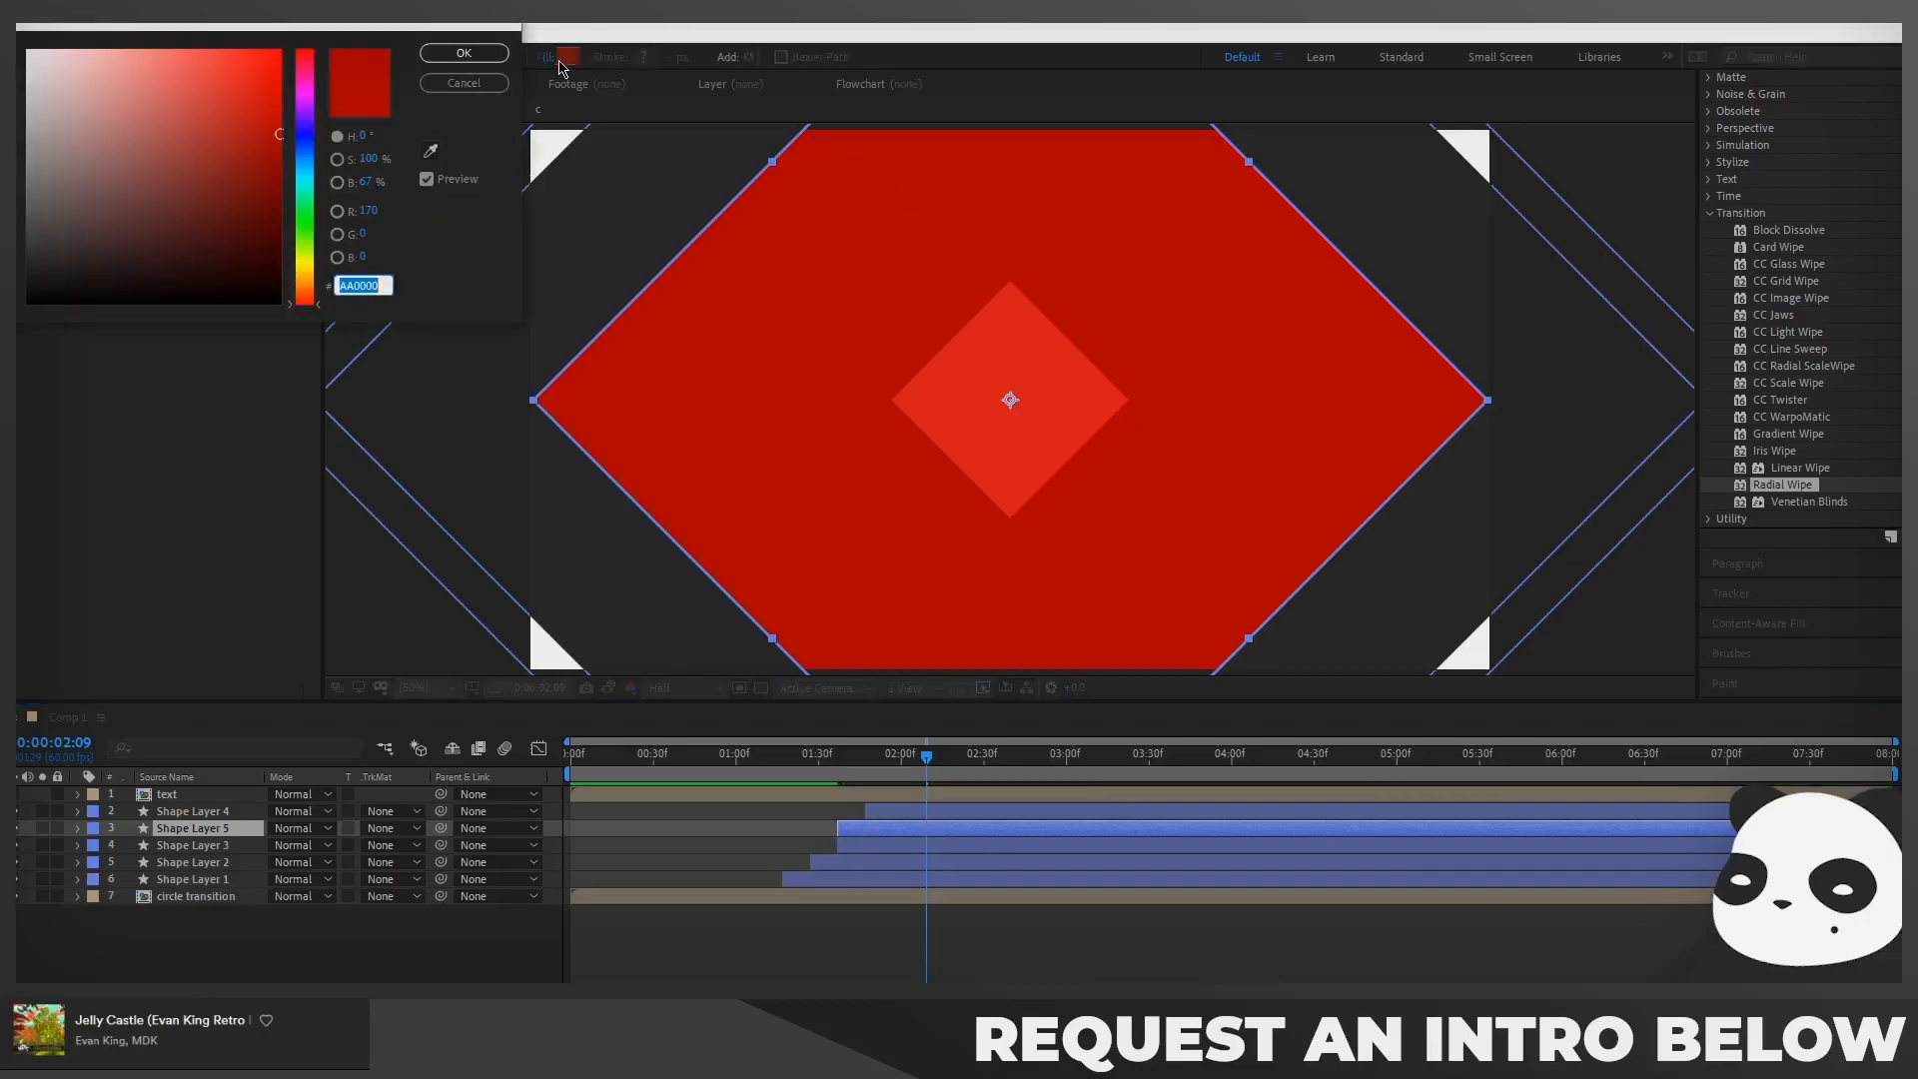
left_click(468, 84)
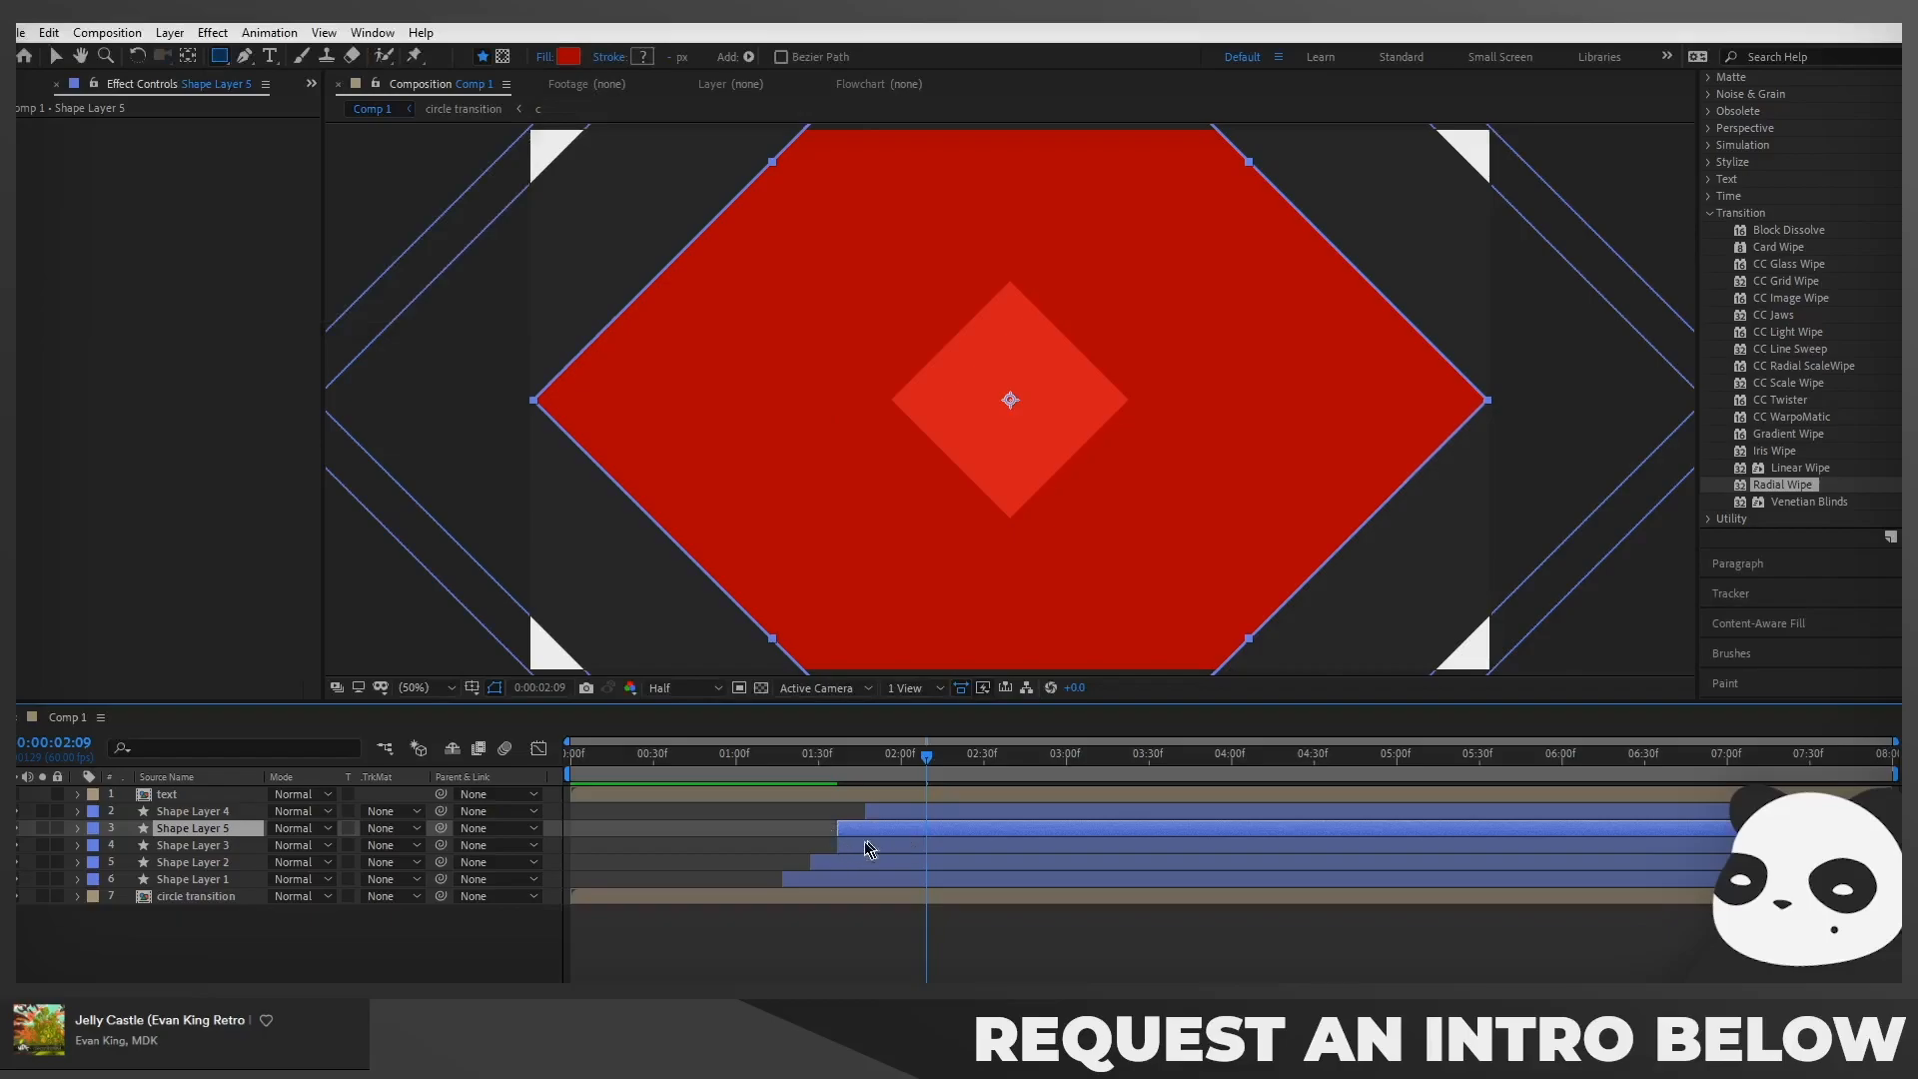
left_click(568, 56)
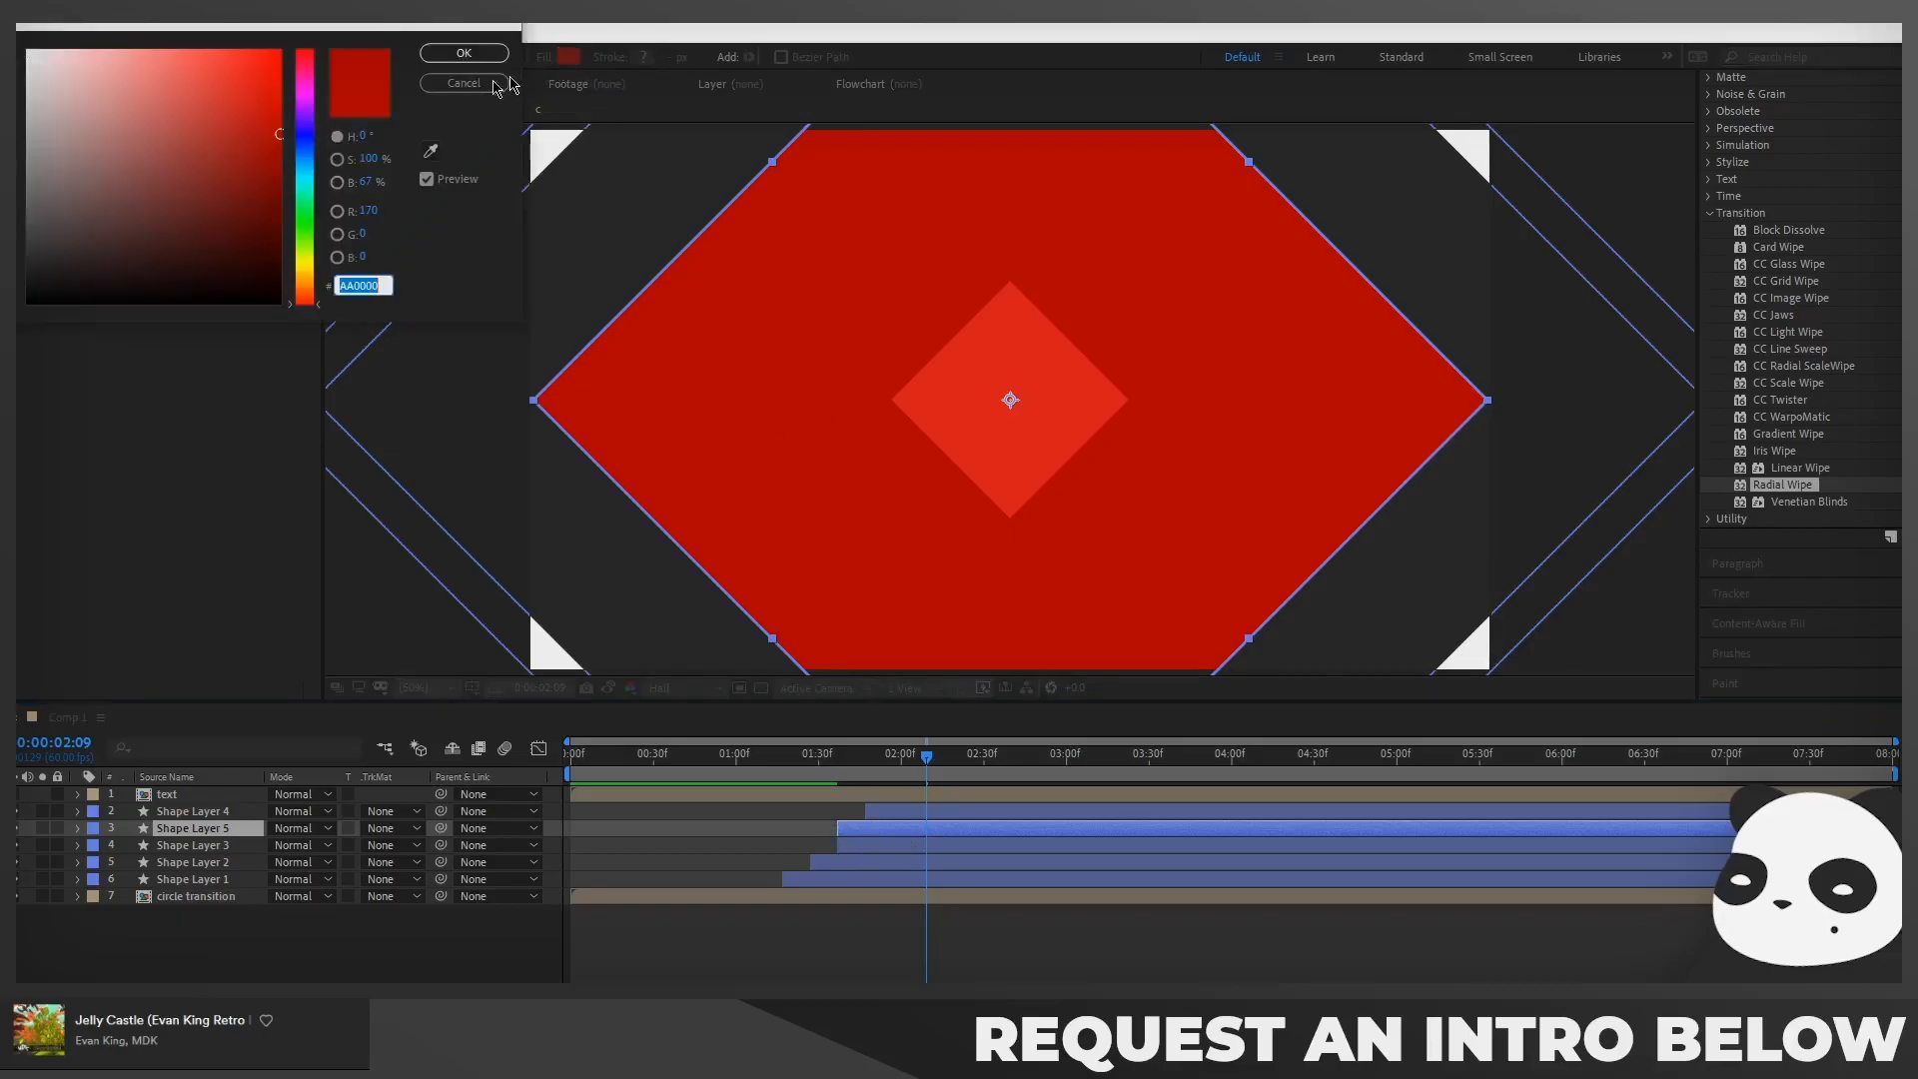
left_click_drag(271, 112, 282, 90)
left_click(464, 52)
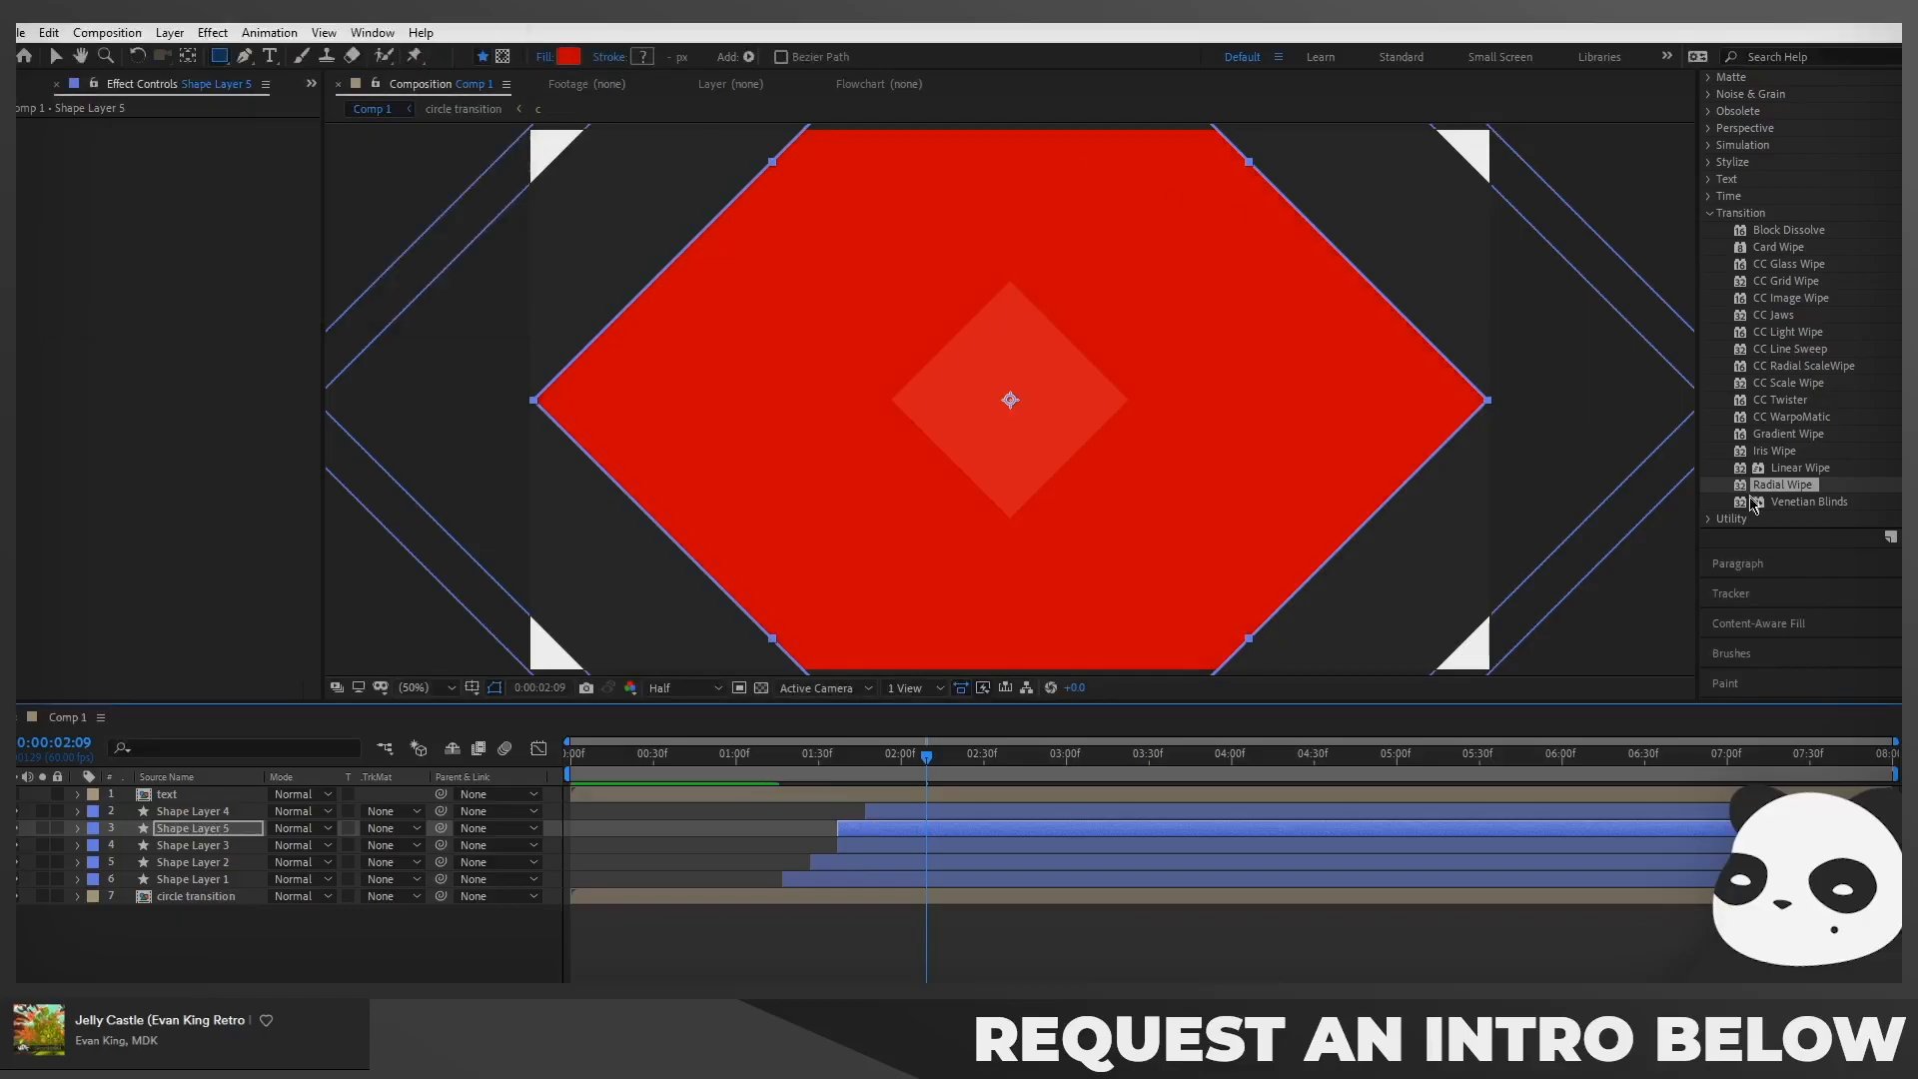
Apply Venetian Blinds to Shape Layer 5 with 81% transition completion, a width of 161 and a direction of 90°
left_click(1793, 502)
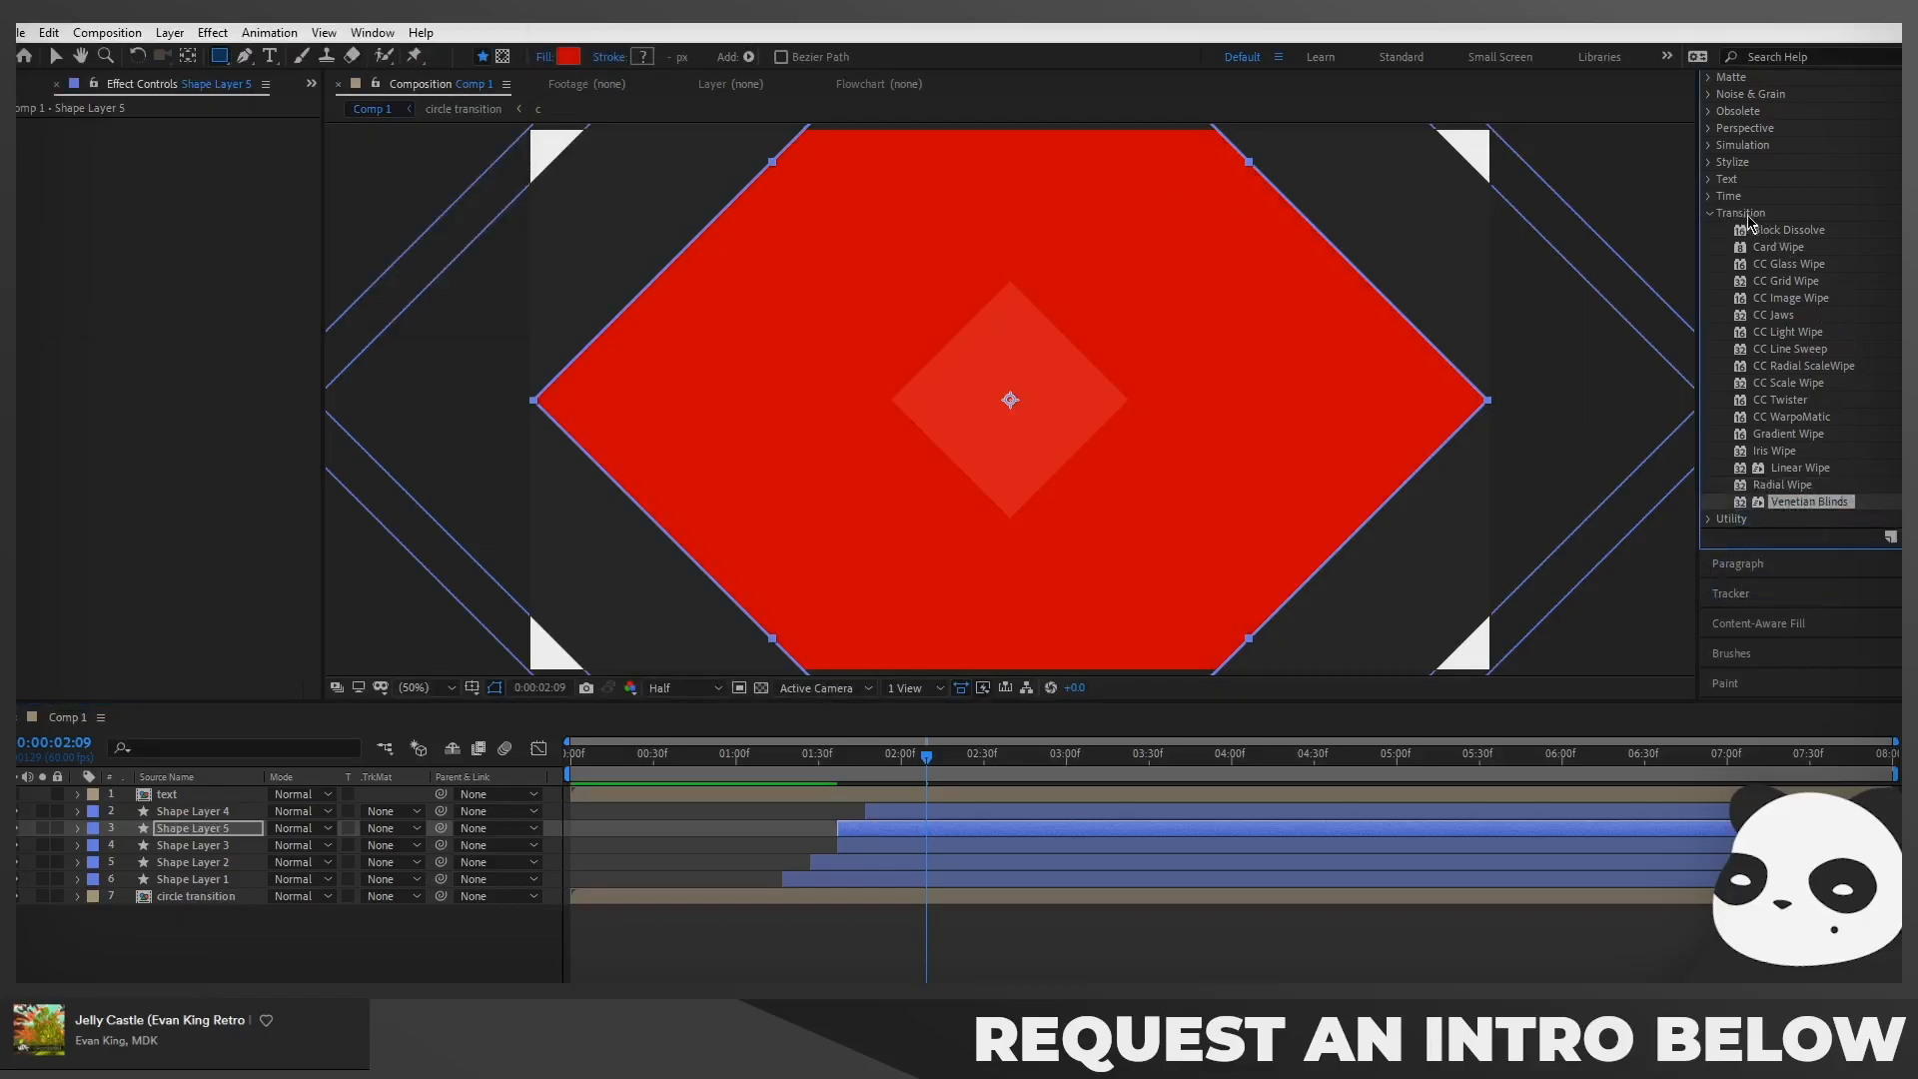
left_click_drag(1817, 510, 921, 829)
key("v")
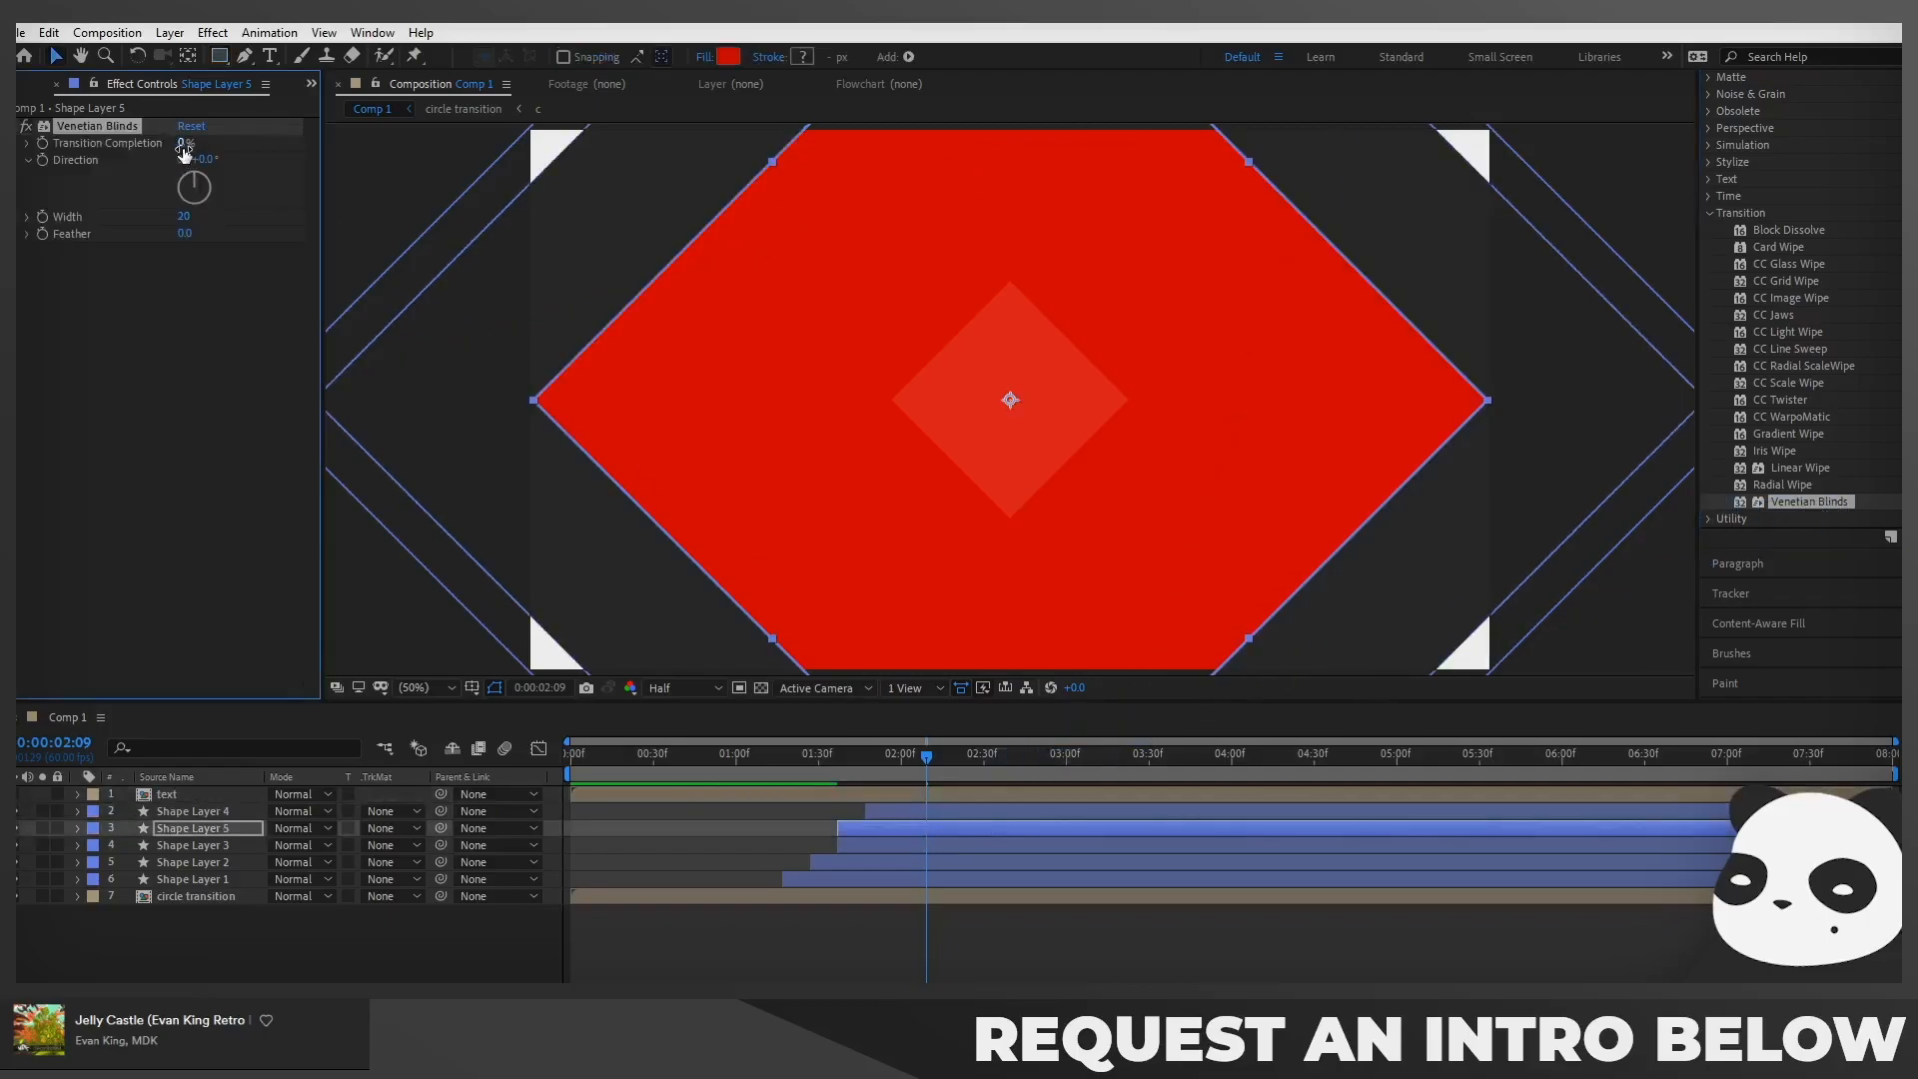
left_click_drag(198, 142, 221, 141)
left_click_drag(183, 217, 322, 213)
left_click_drag(186, 143, 236, 149)
left_click(206, 160)
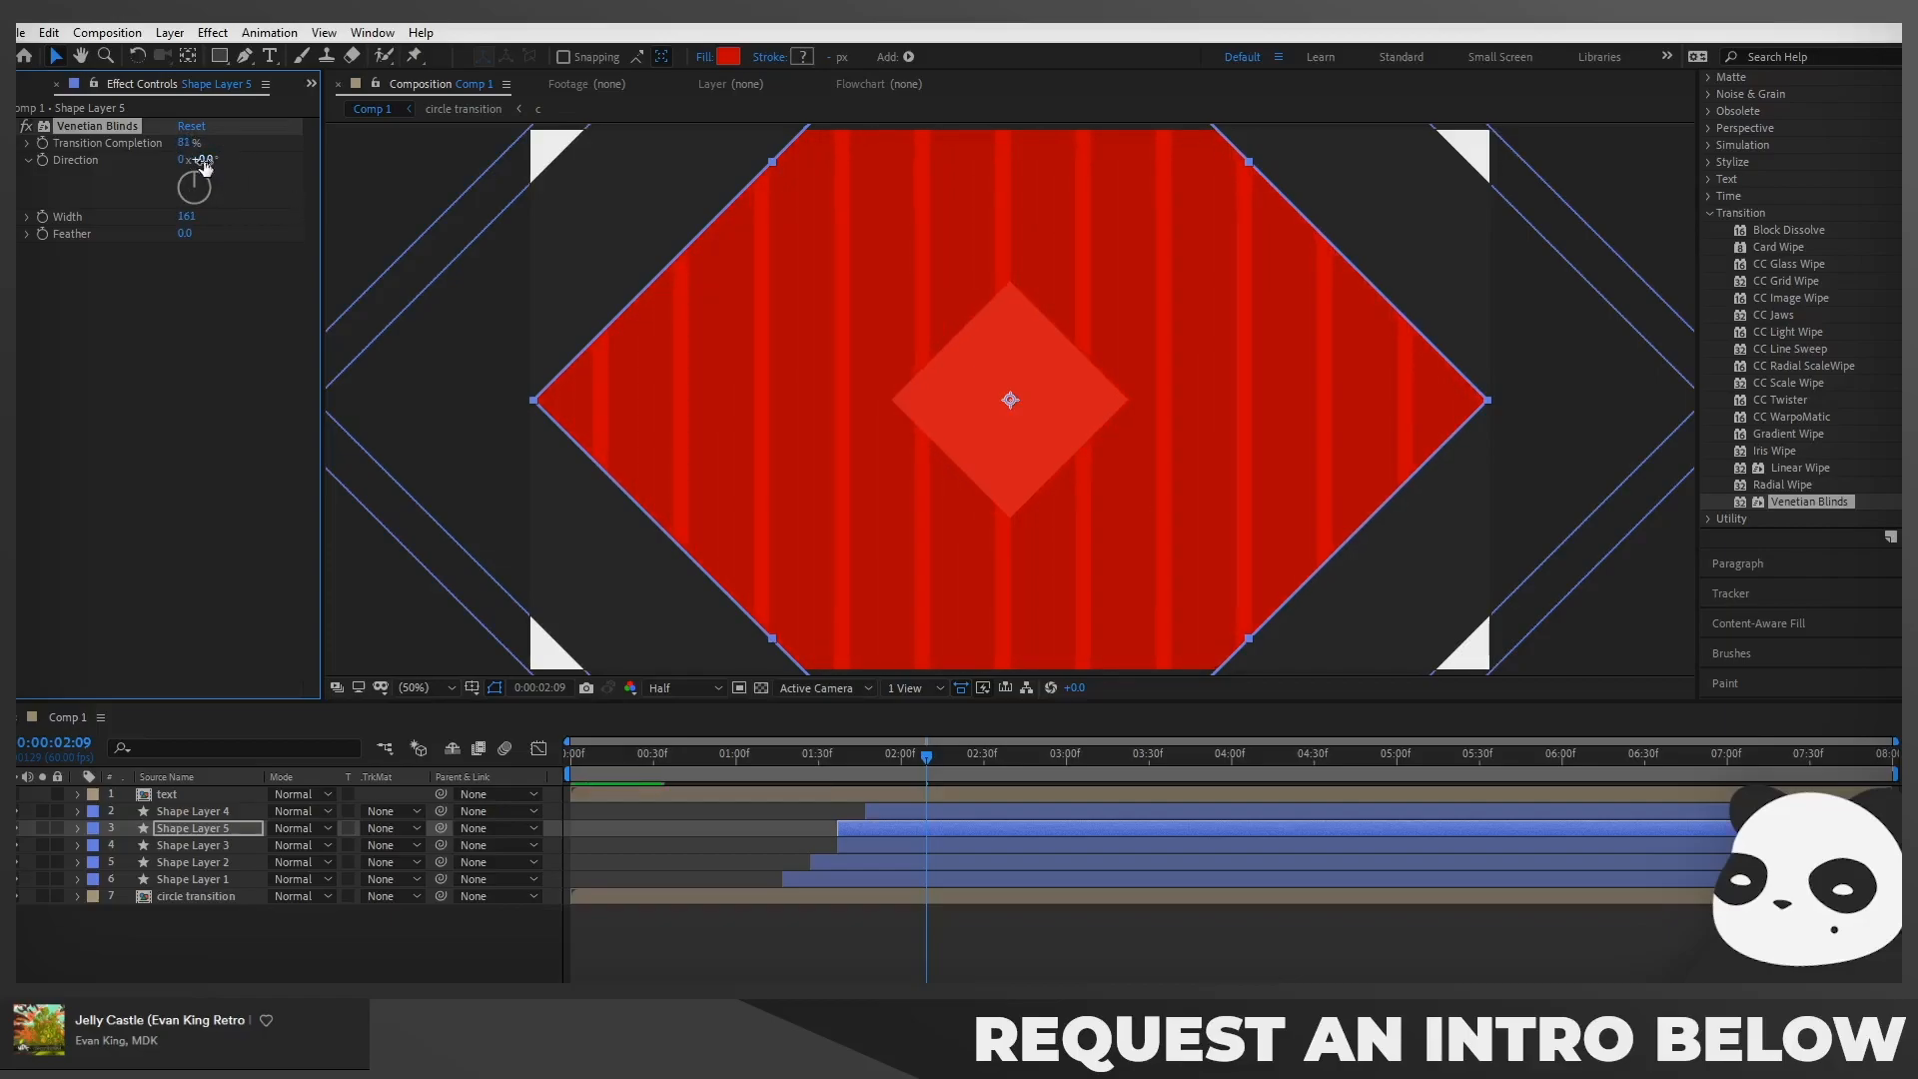
type("90")
key("Return")
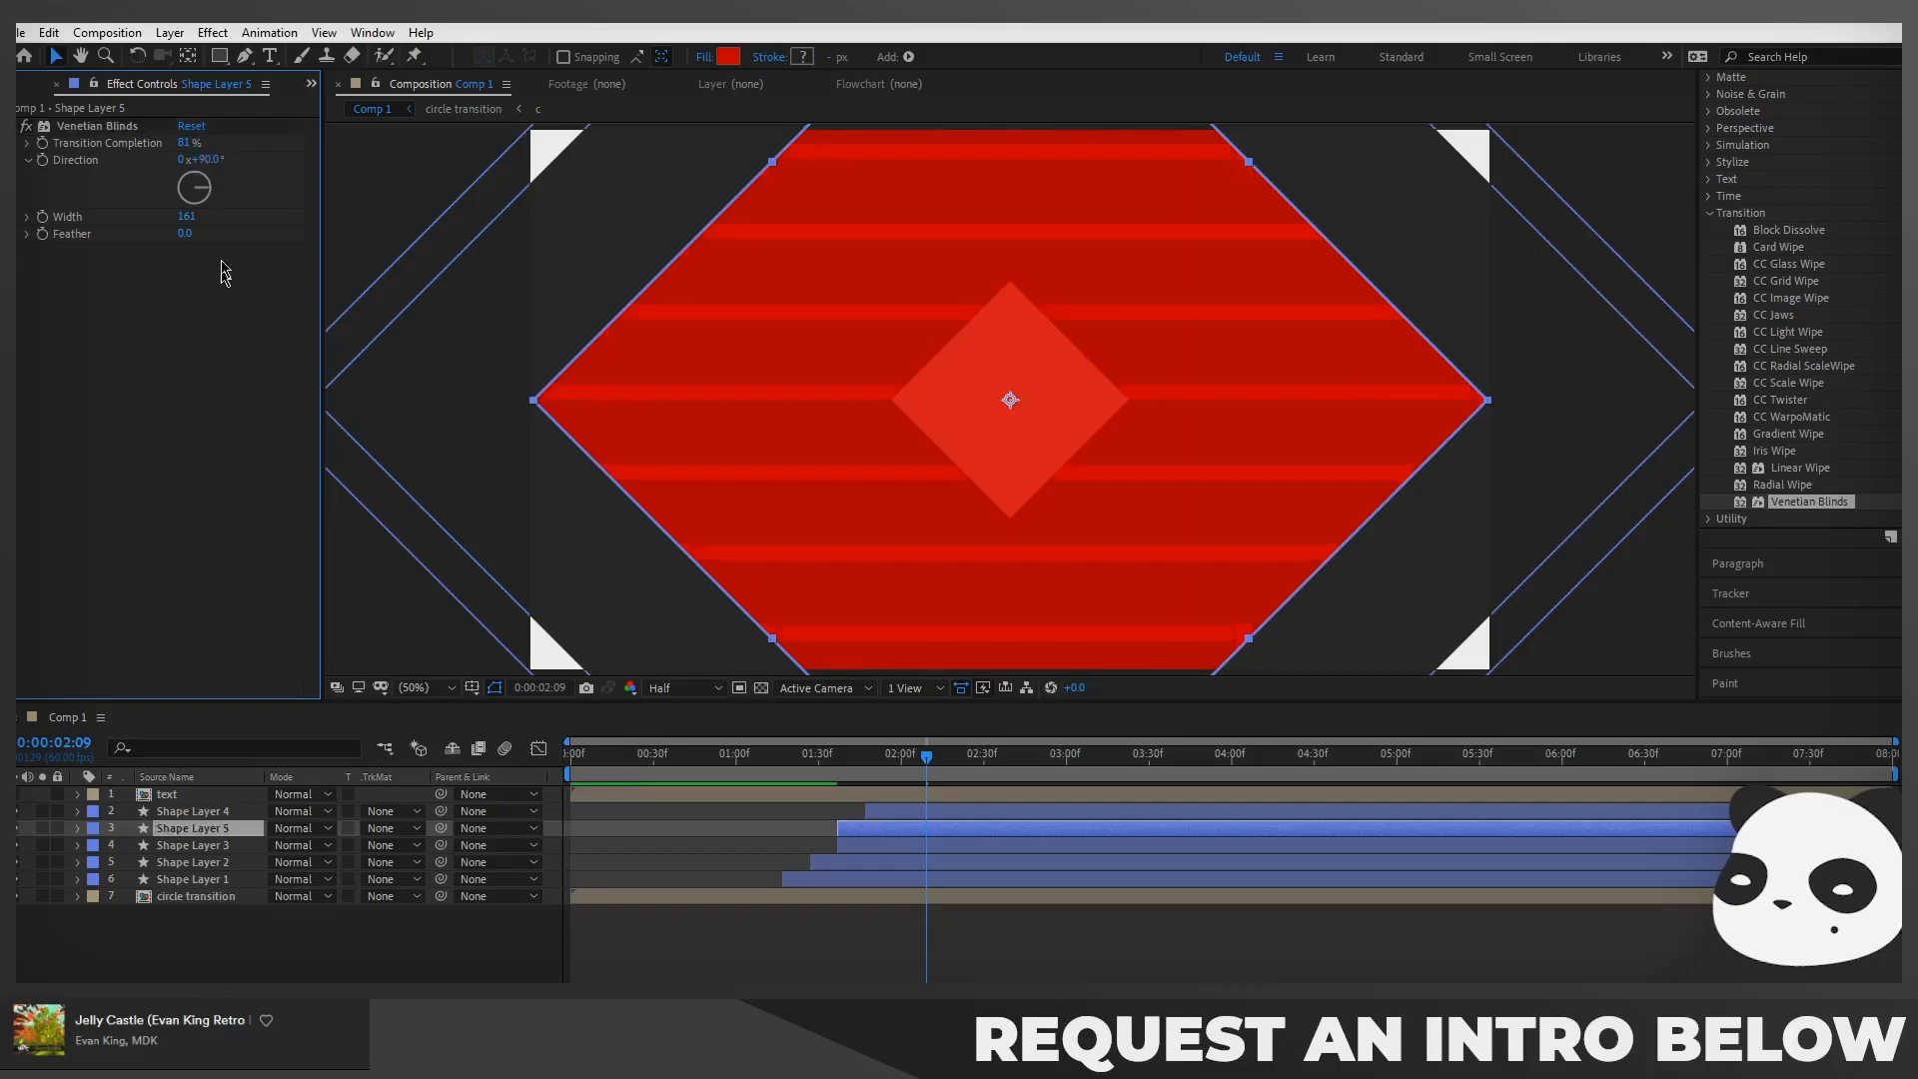
Change the fill of the striped Shape Layer 5 to dark red 9A0000
left_click(737, 56)
left_click_drag(276, 131, 336, 148)
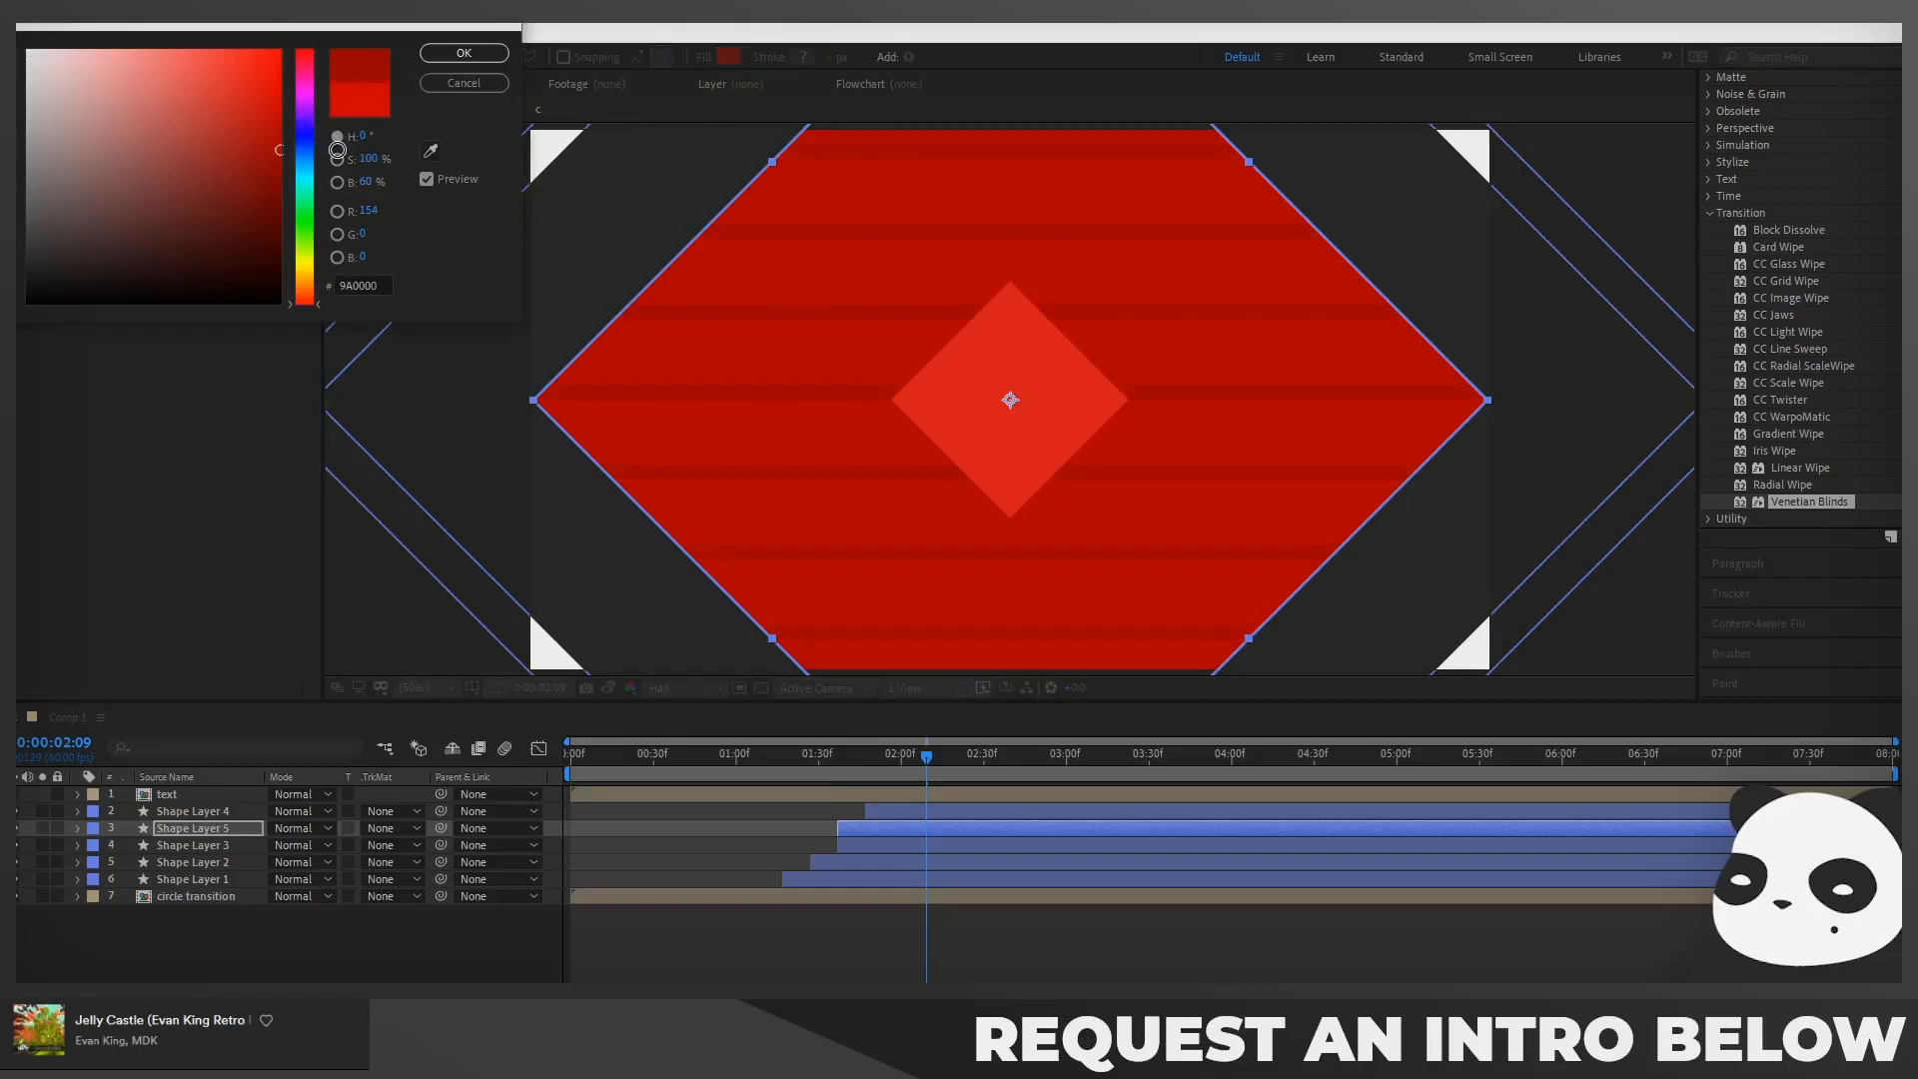
left_click(484, 58)
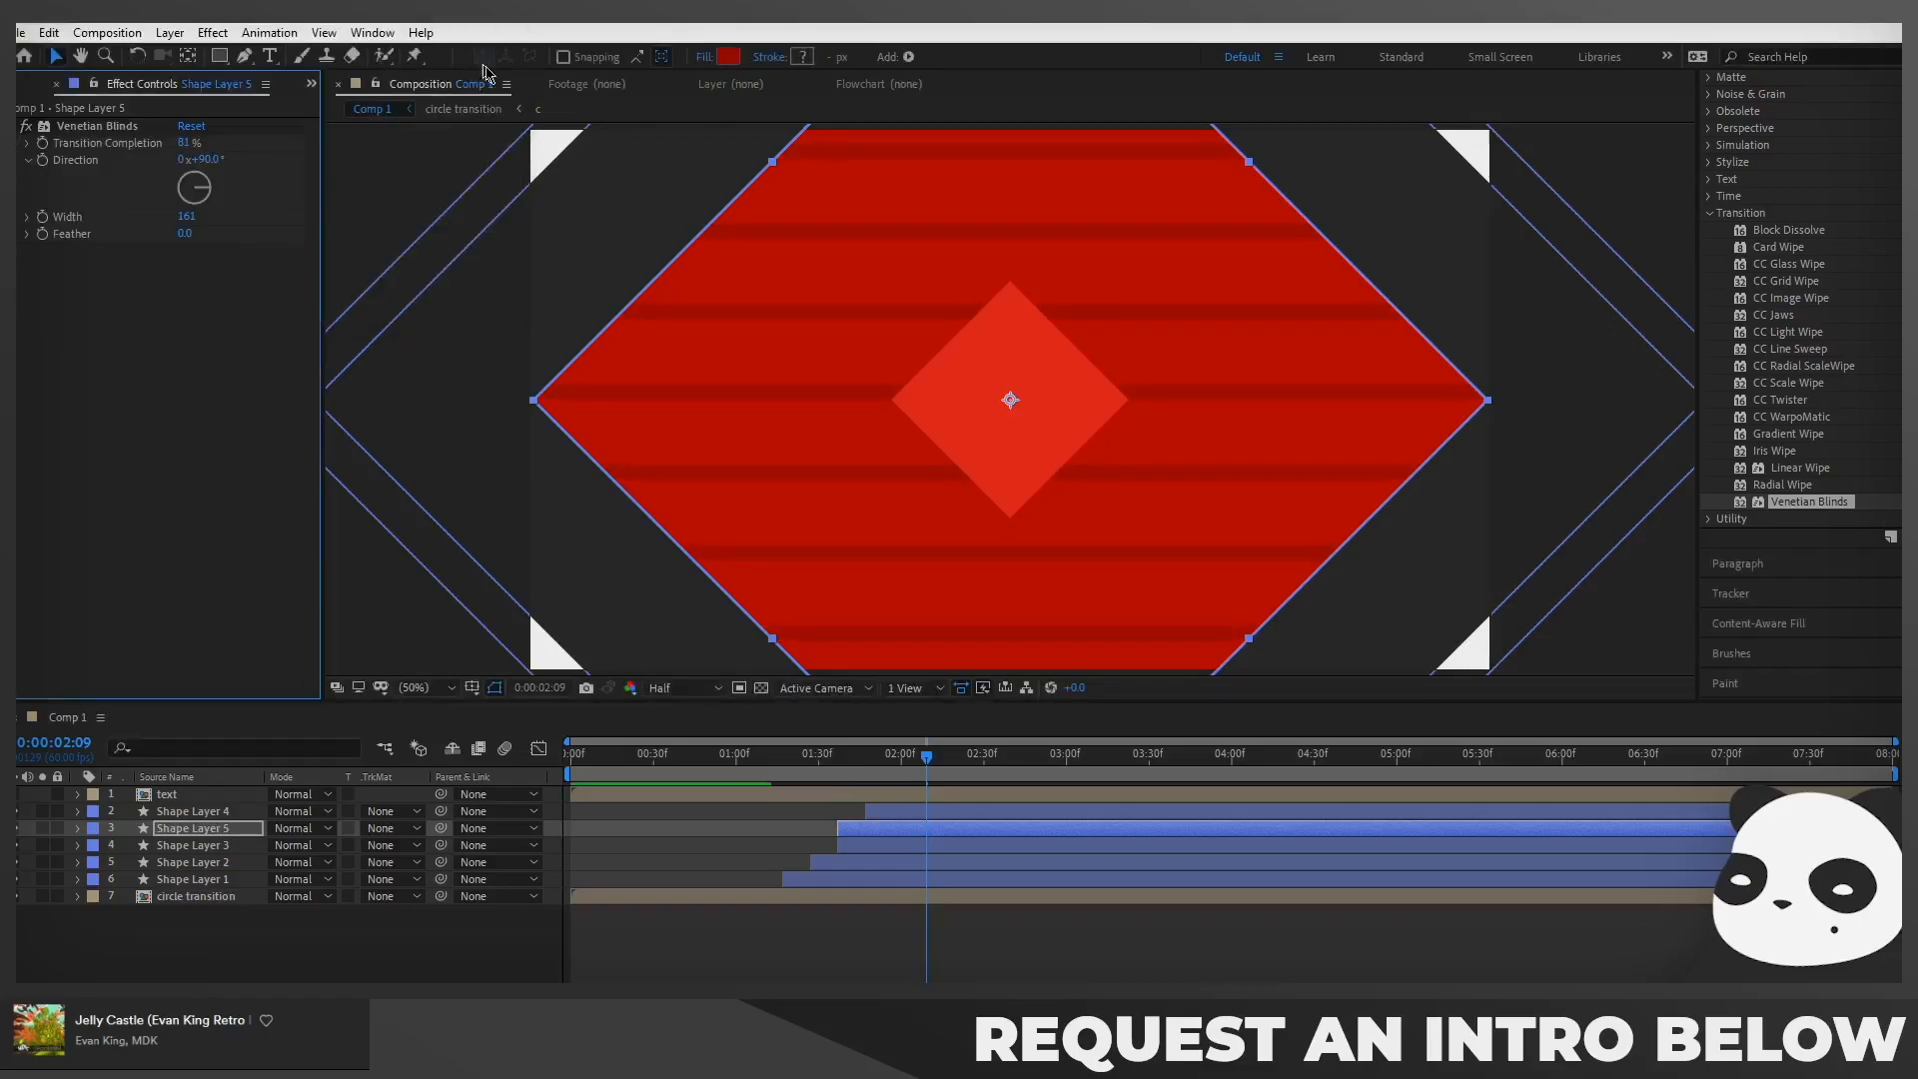
left_click(1015, 920)
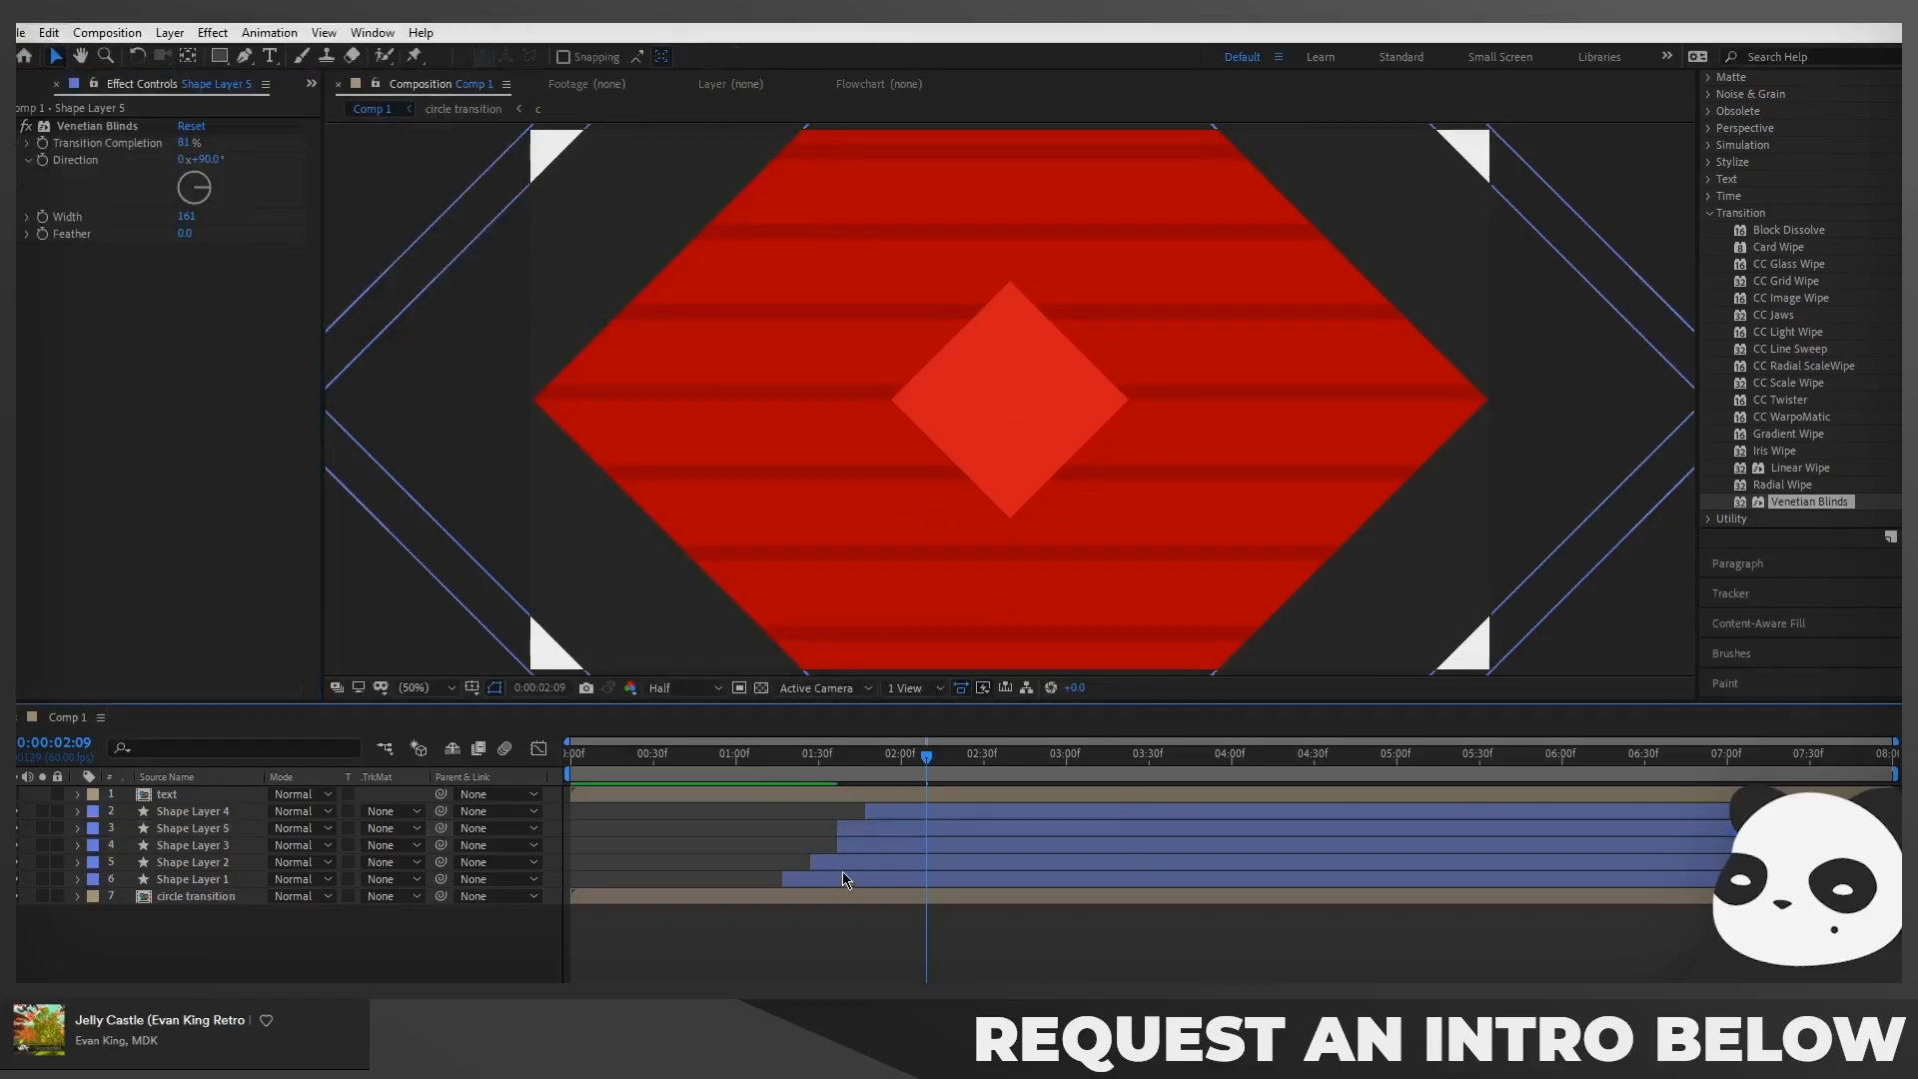
Duplicate Shape Layer 1 and copy the Venetian Blinds effect from Shape Layer 5 onto the duplicate
left_click(830, 881)
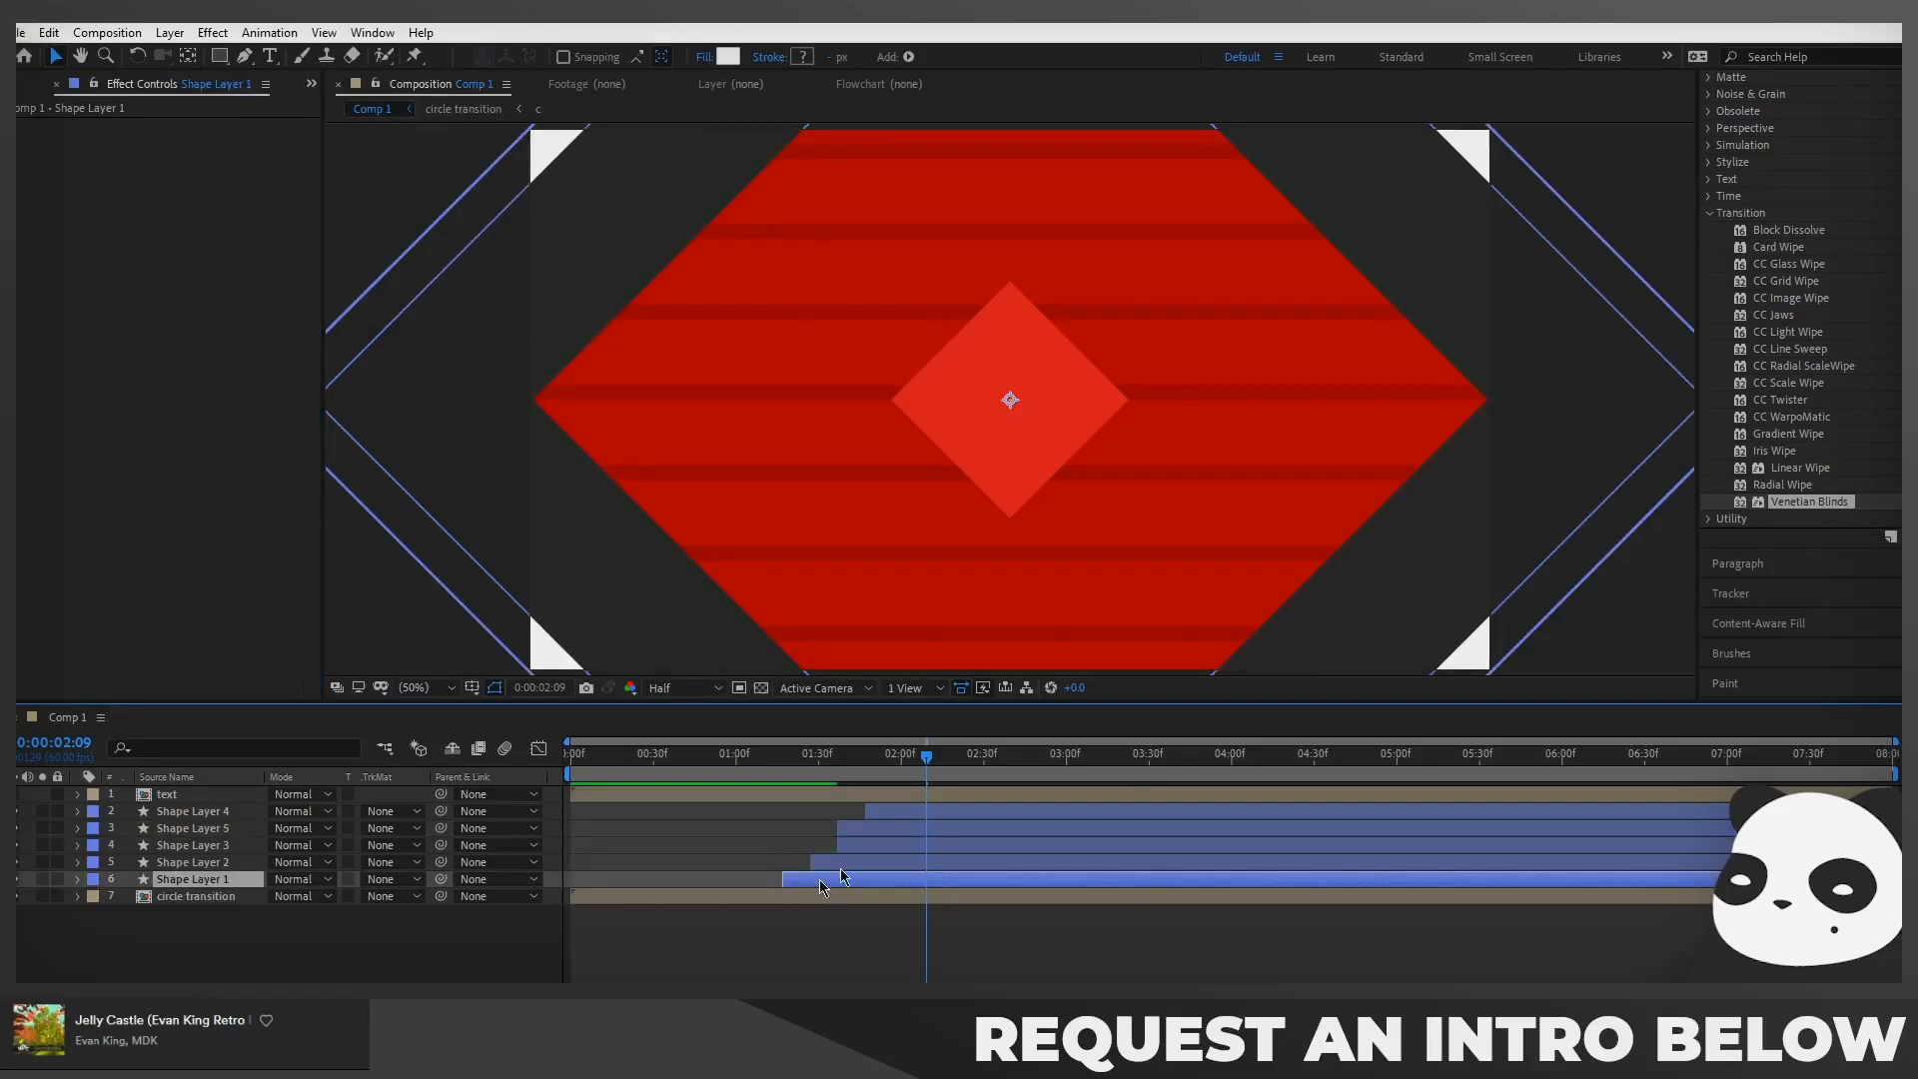
key("ctrl+d")
left_click(866, 756)
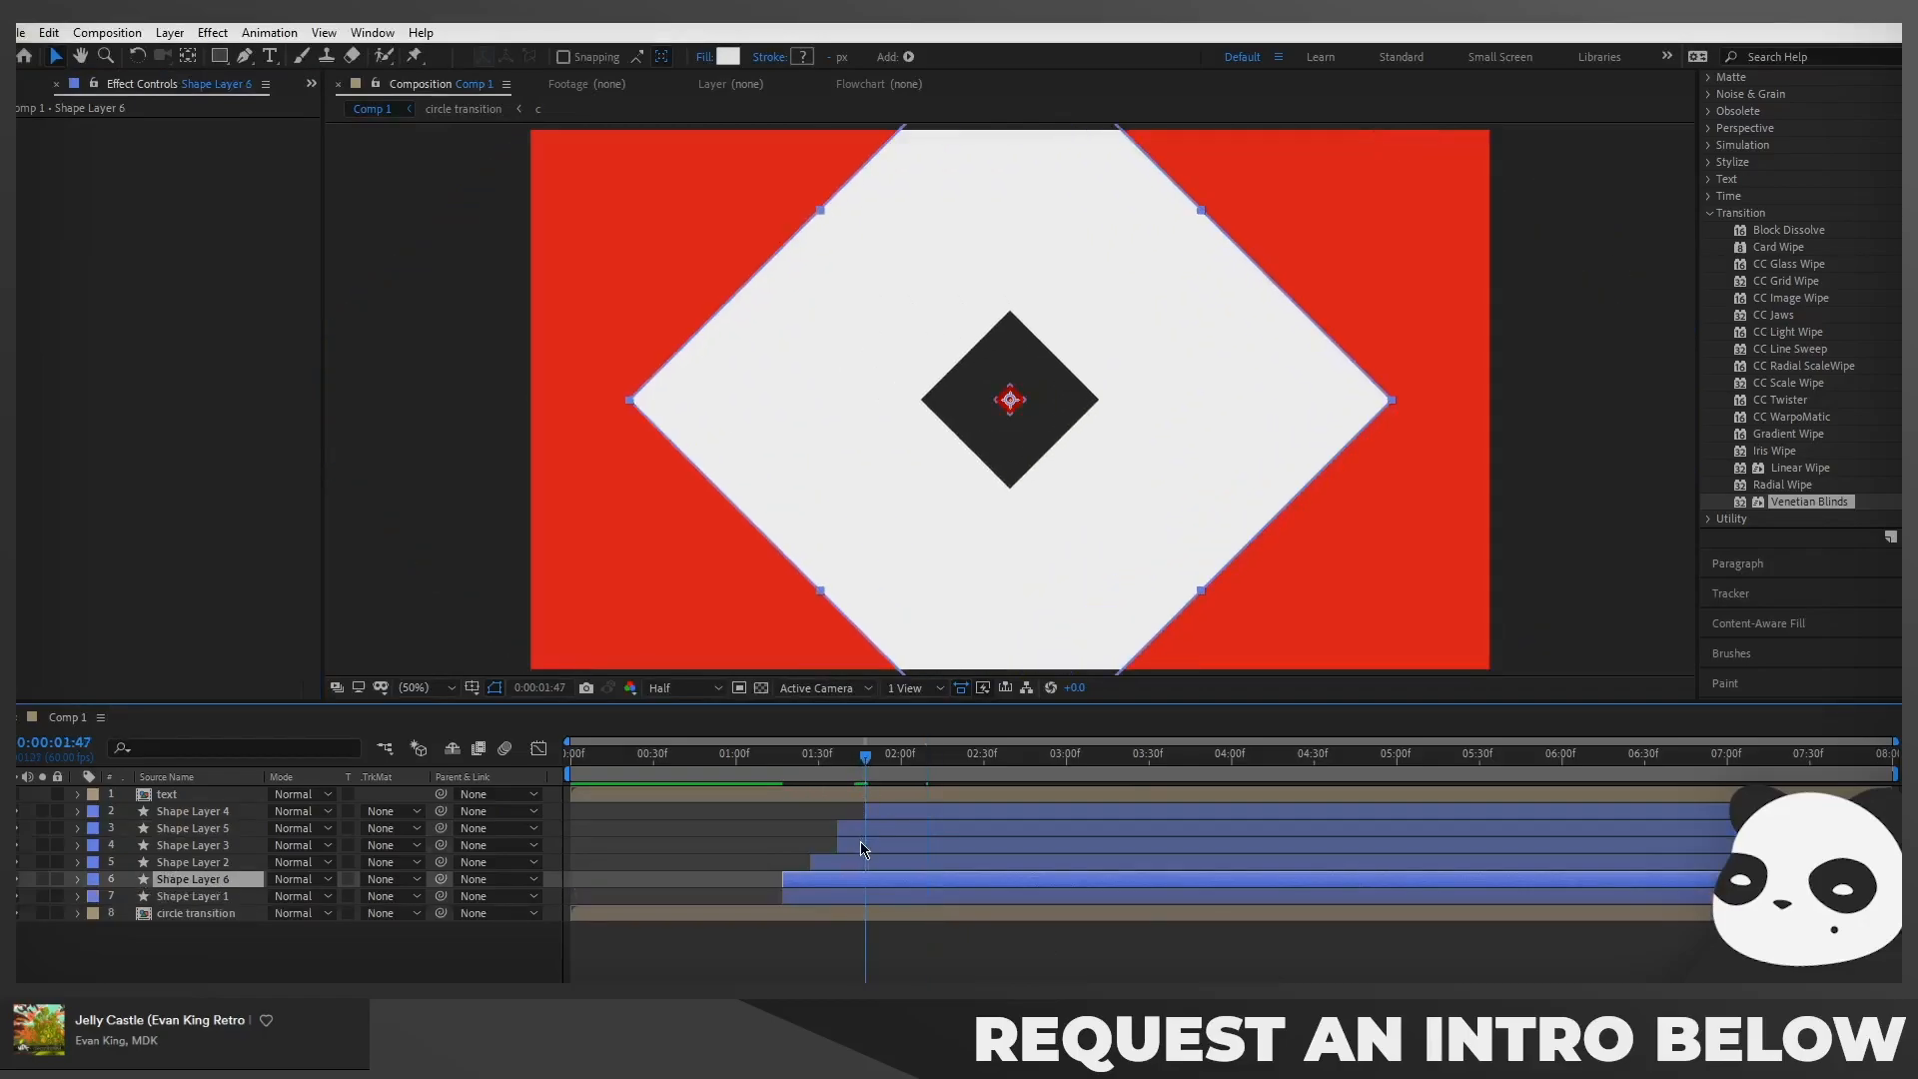
left_click(855, 830)
left_click(78, 133)
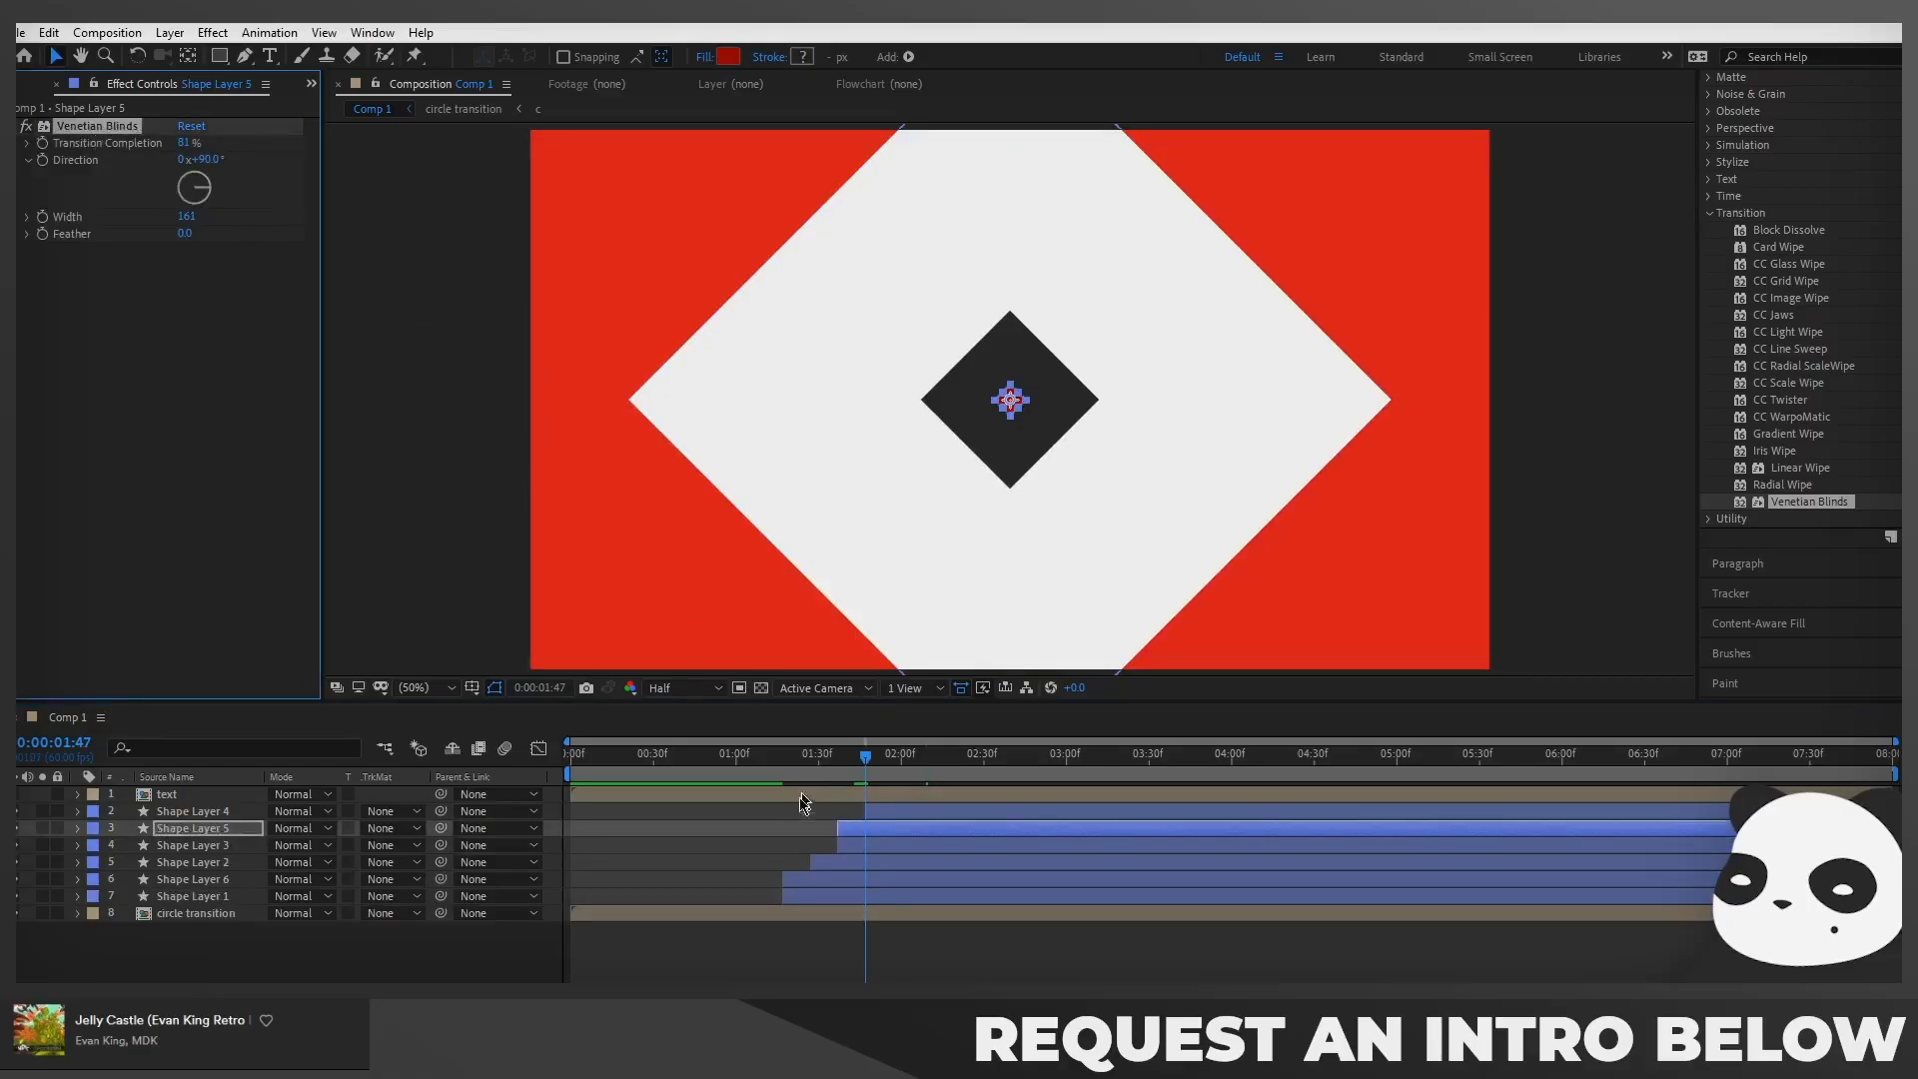
left_click(813, 877)
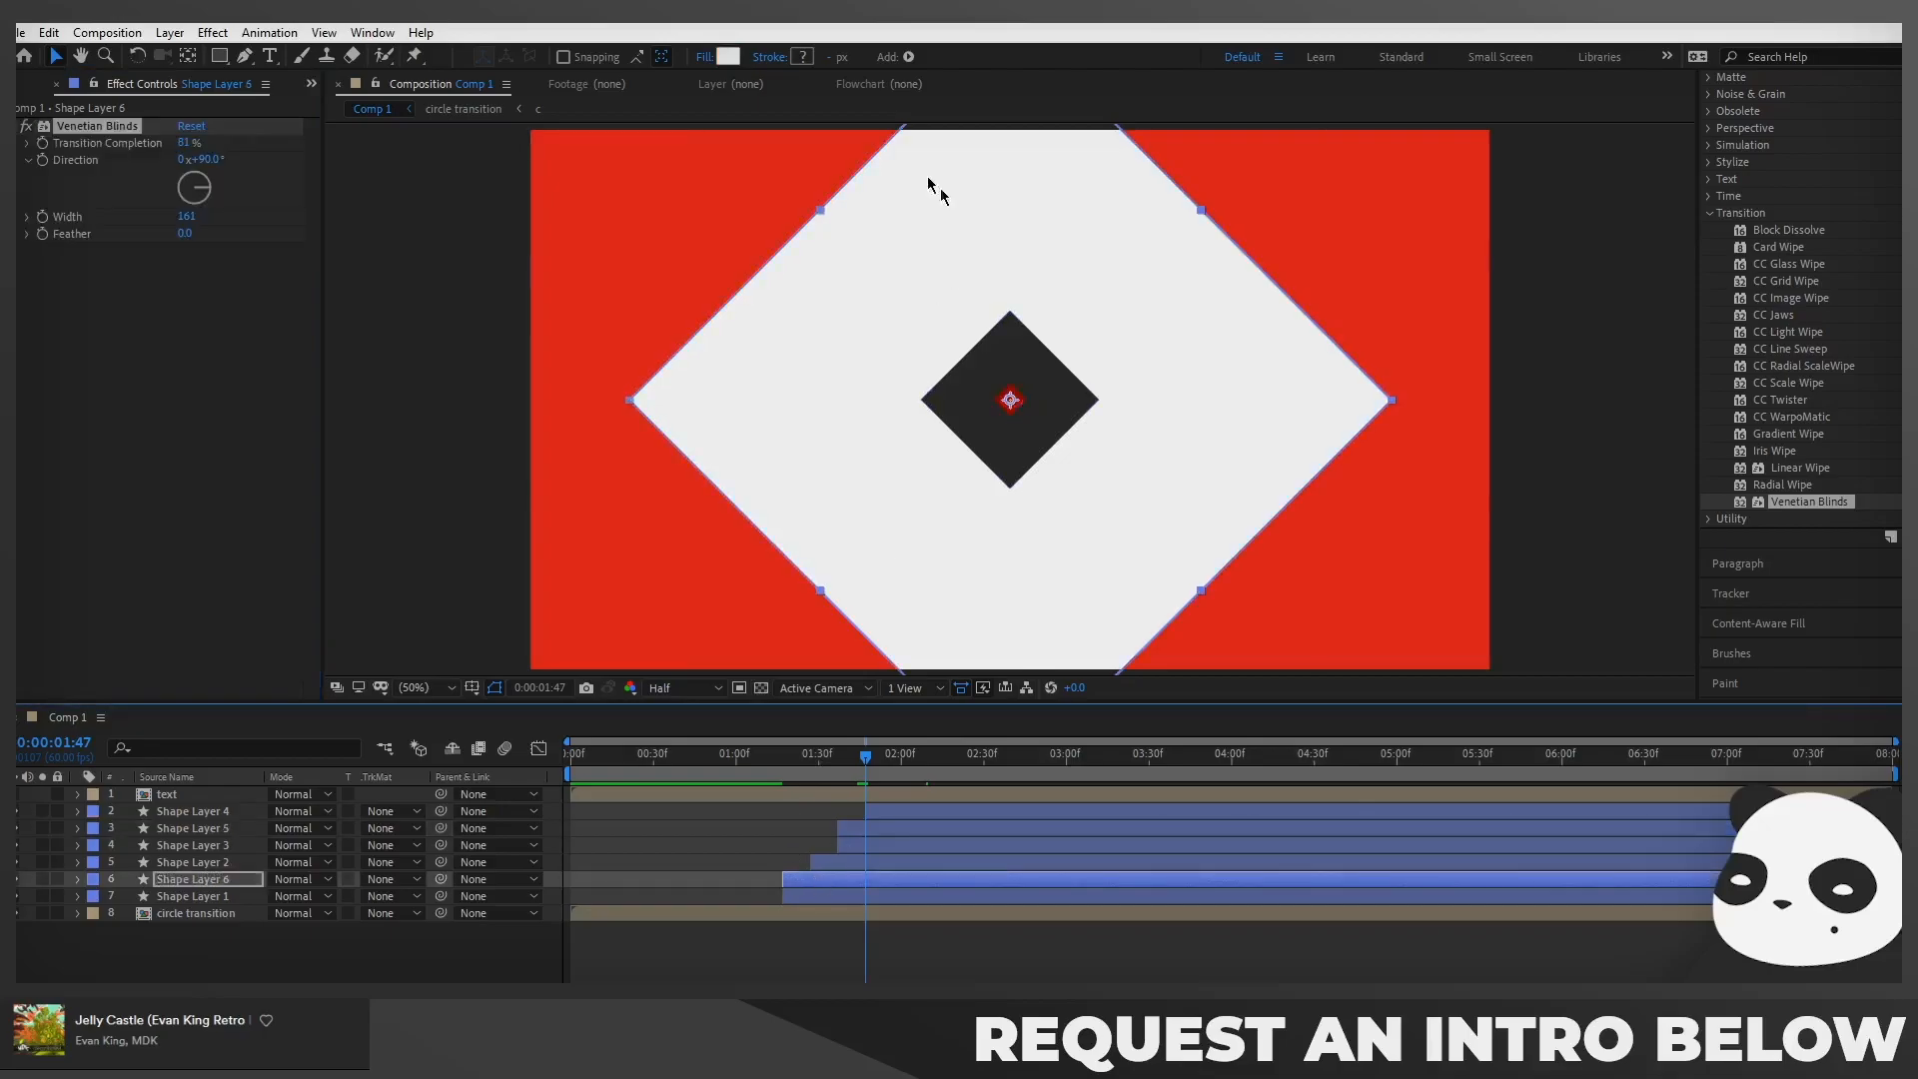
Set the fill of Shape Layer 6 to light grey D4D4D4 for its stripes
left_click(727, 58)
left_click(28, 92)
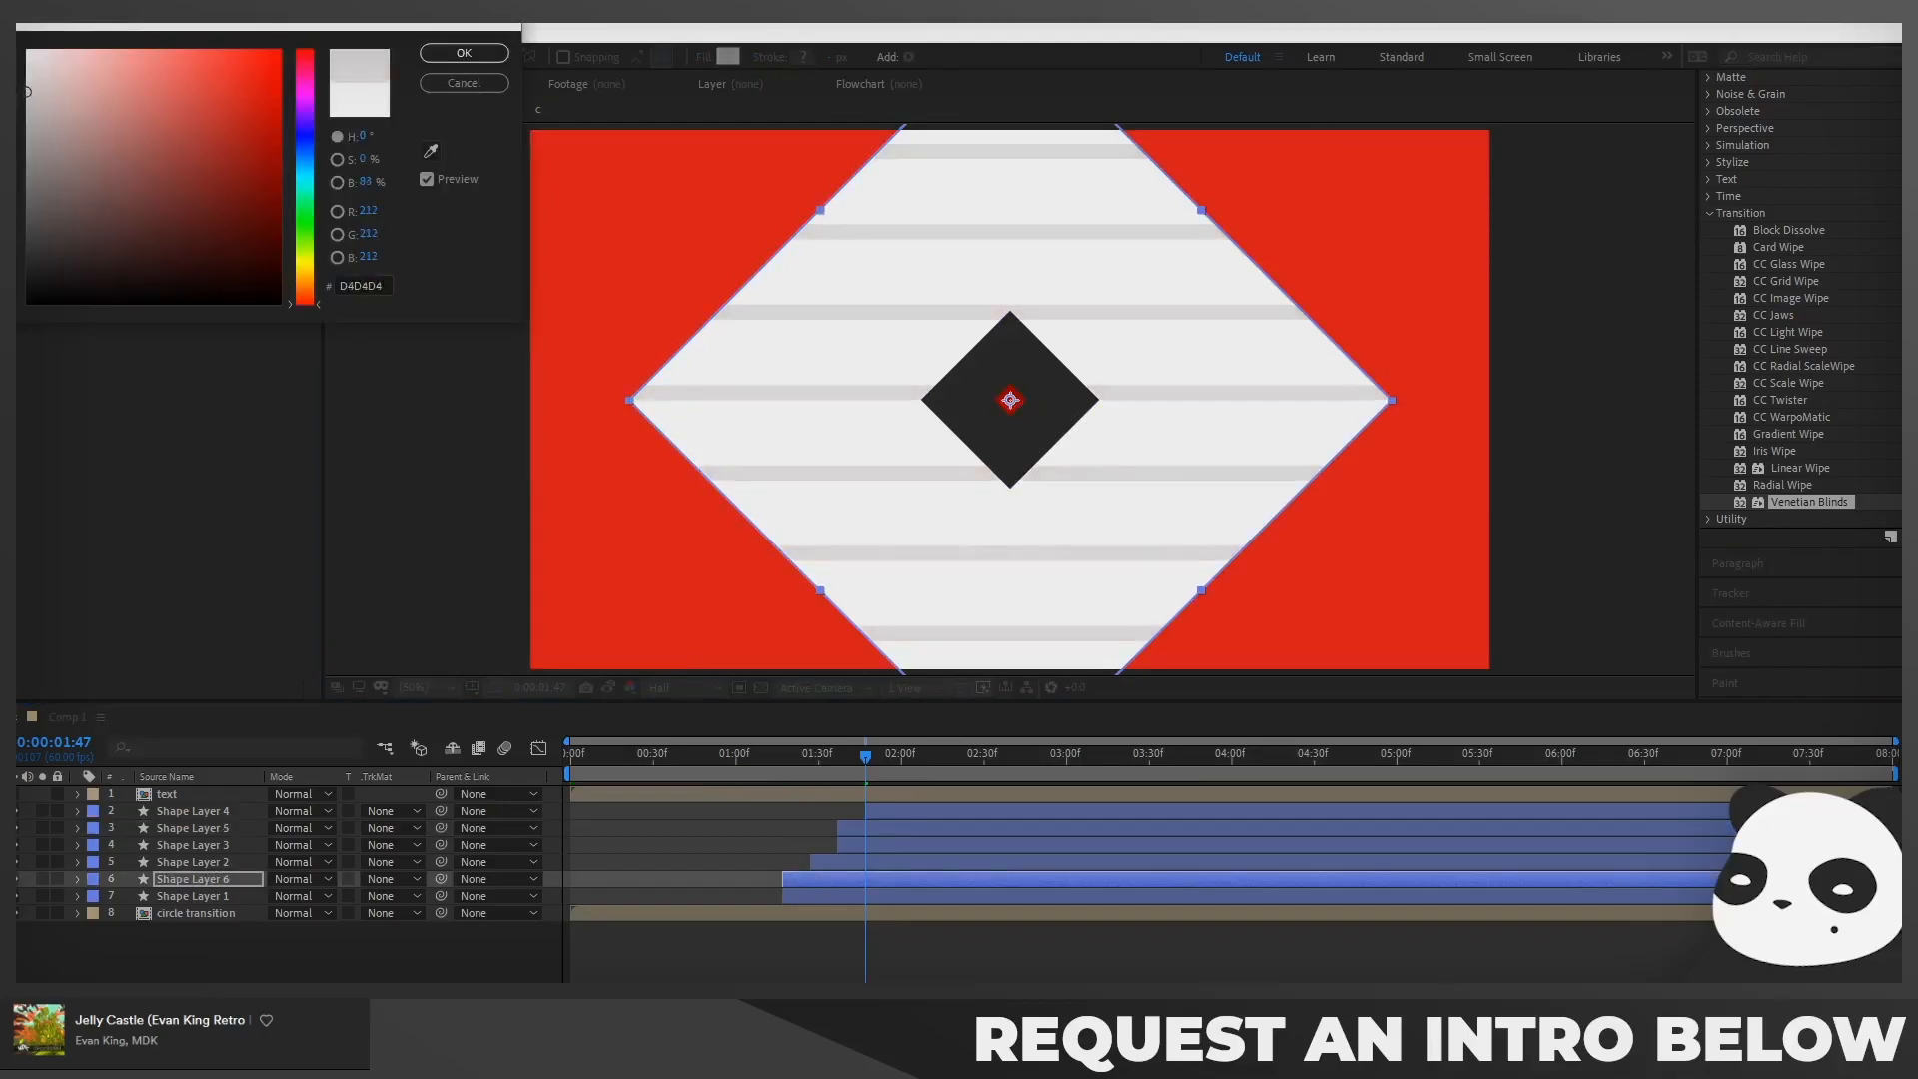
left_click(462, 50)
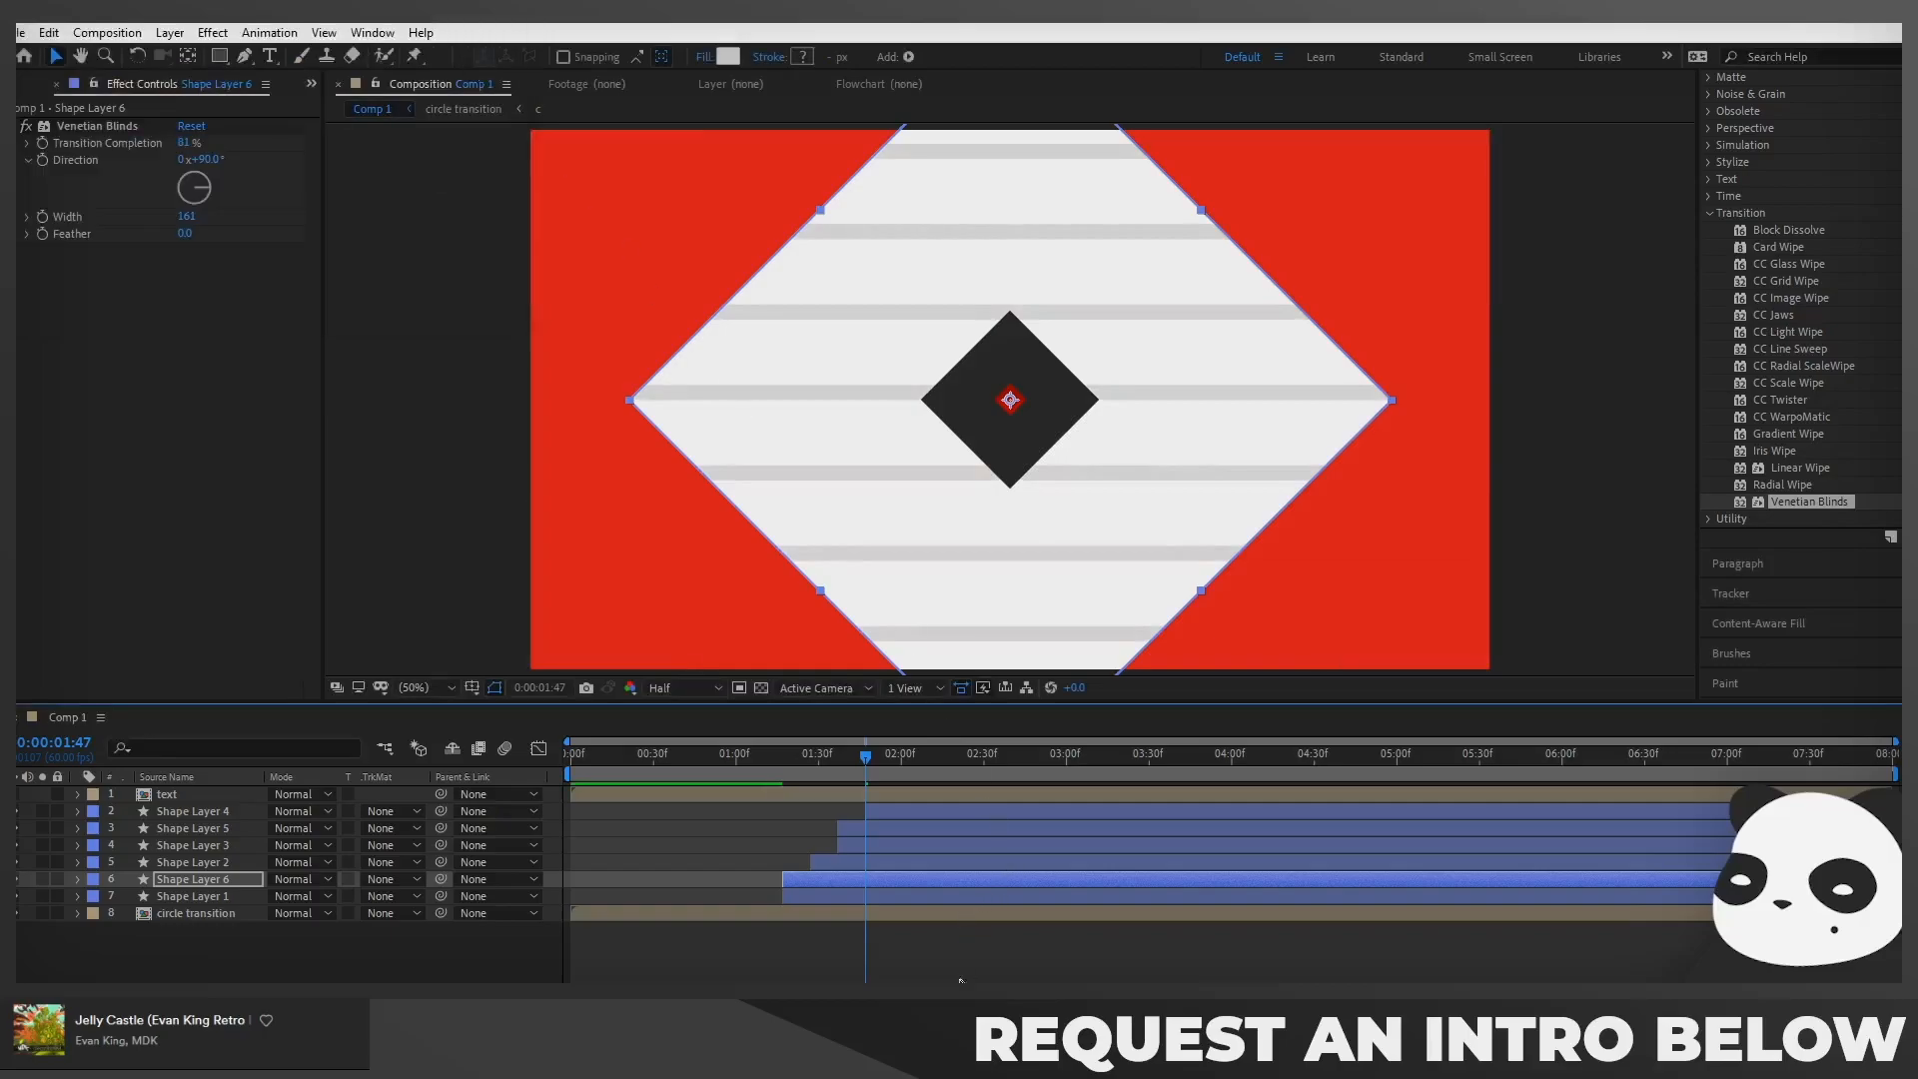
Play back the composition to review the striped diamond layers together with the circle transition
left_click(765, 799)
key("space")
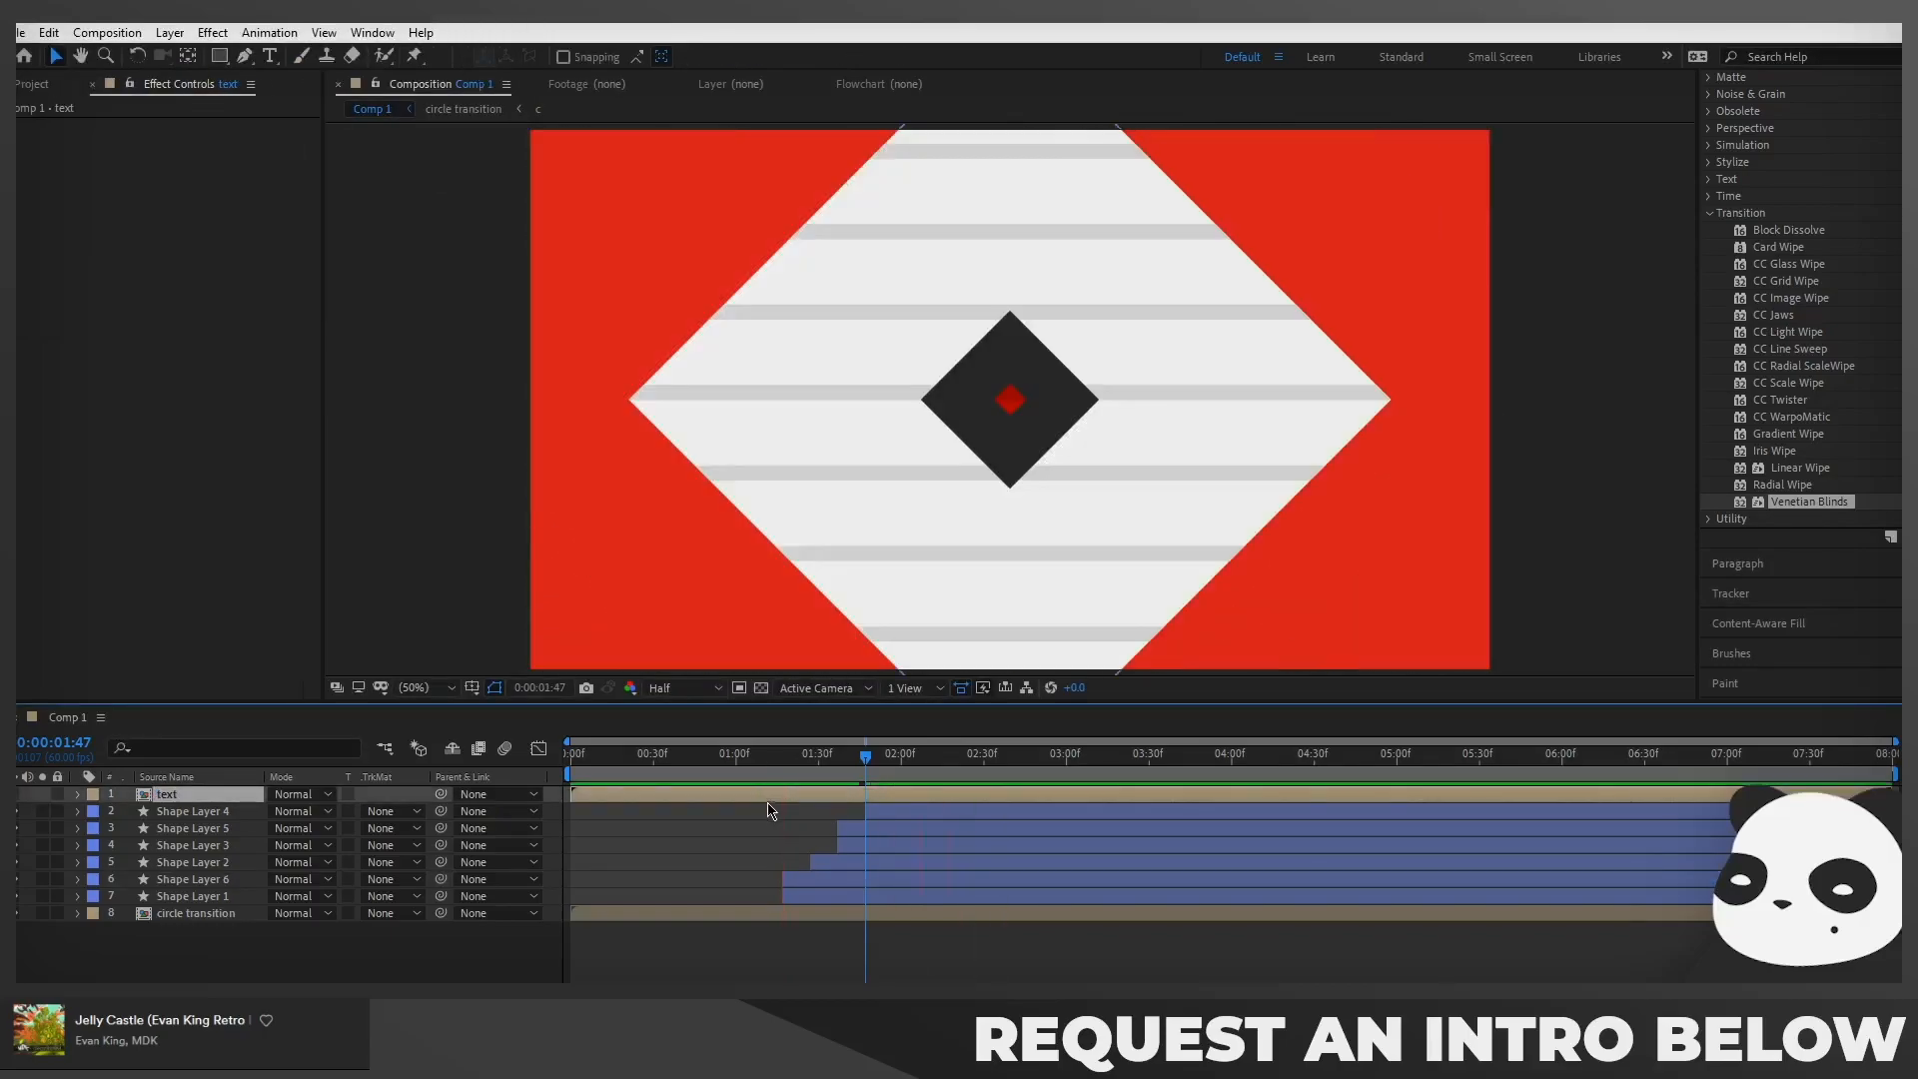
left_click(771, 758)
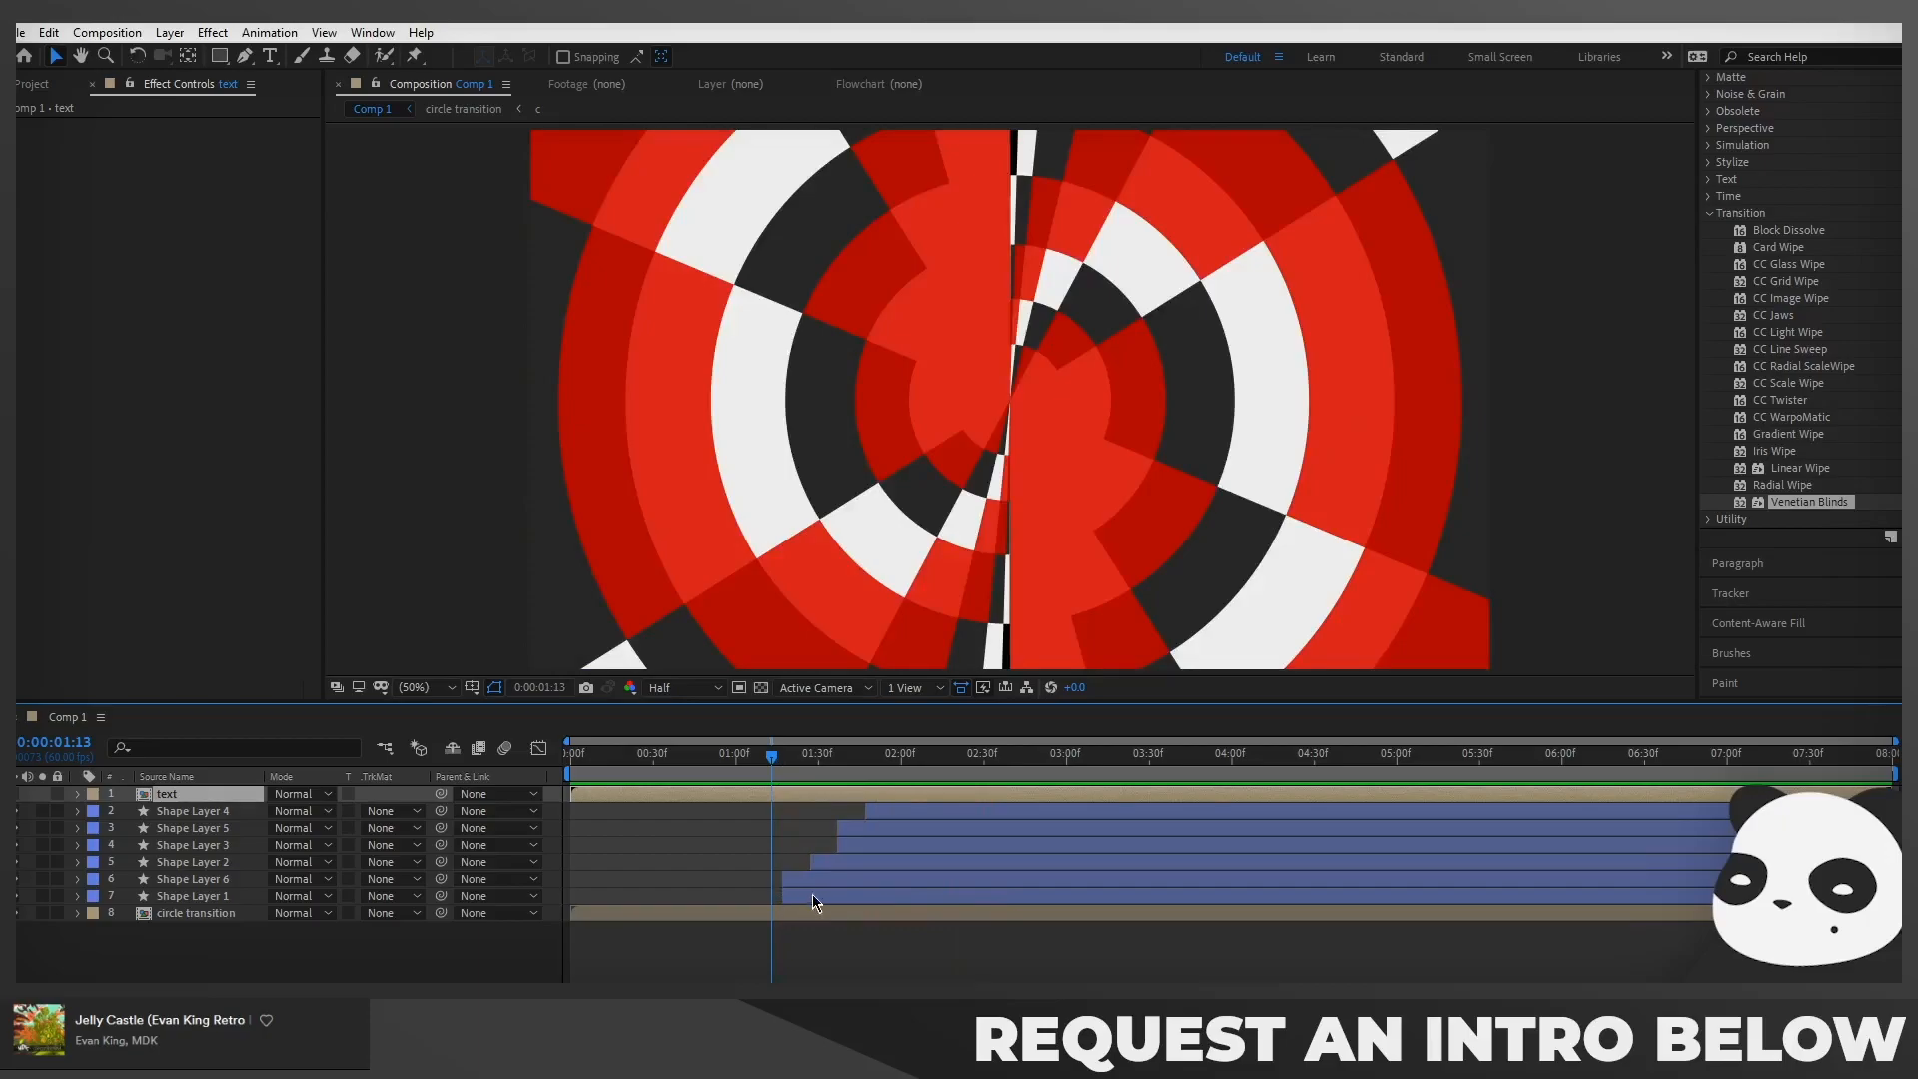
left_click(815, 895)
left_click(816, 879)
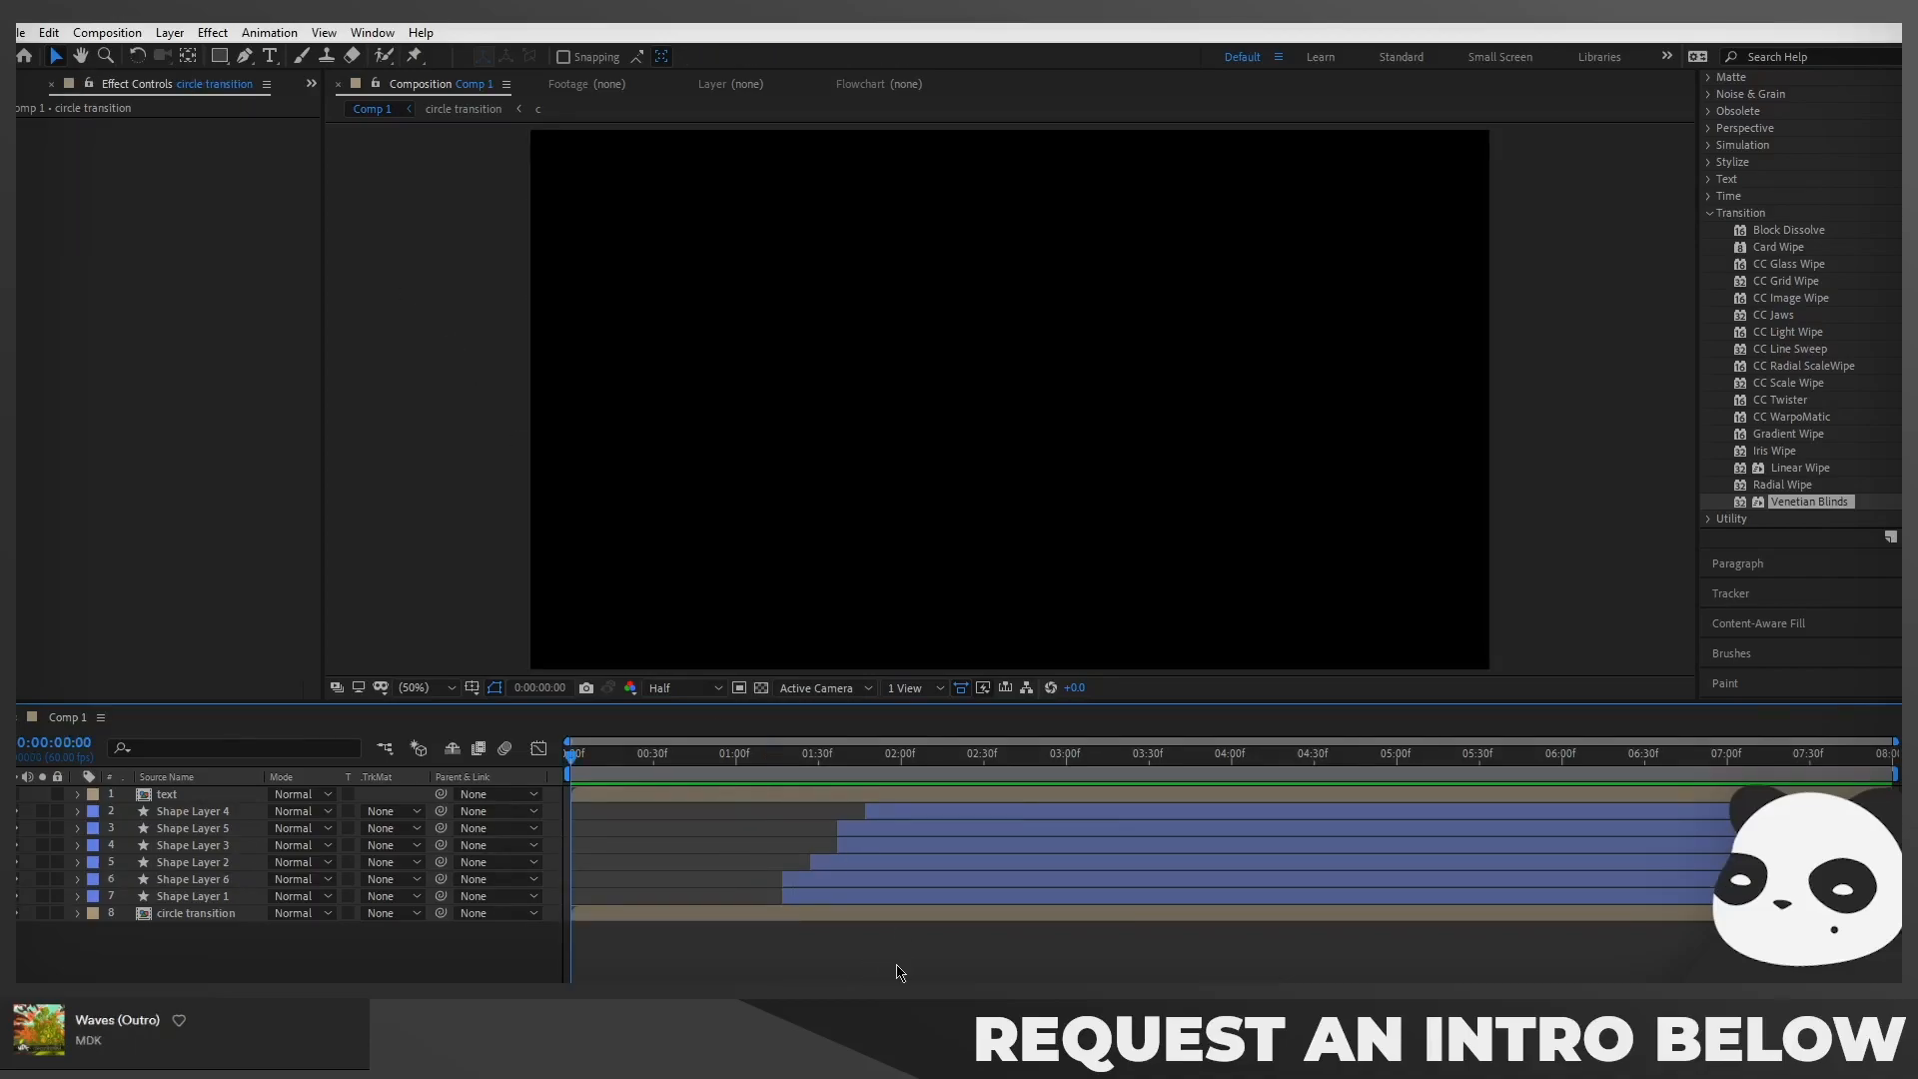
key("space")
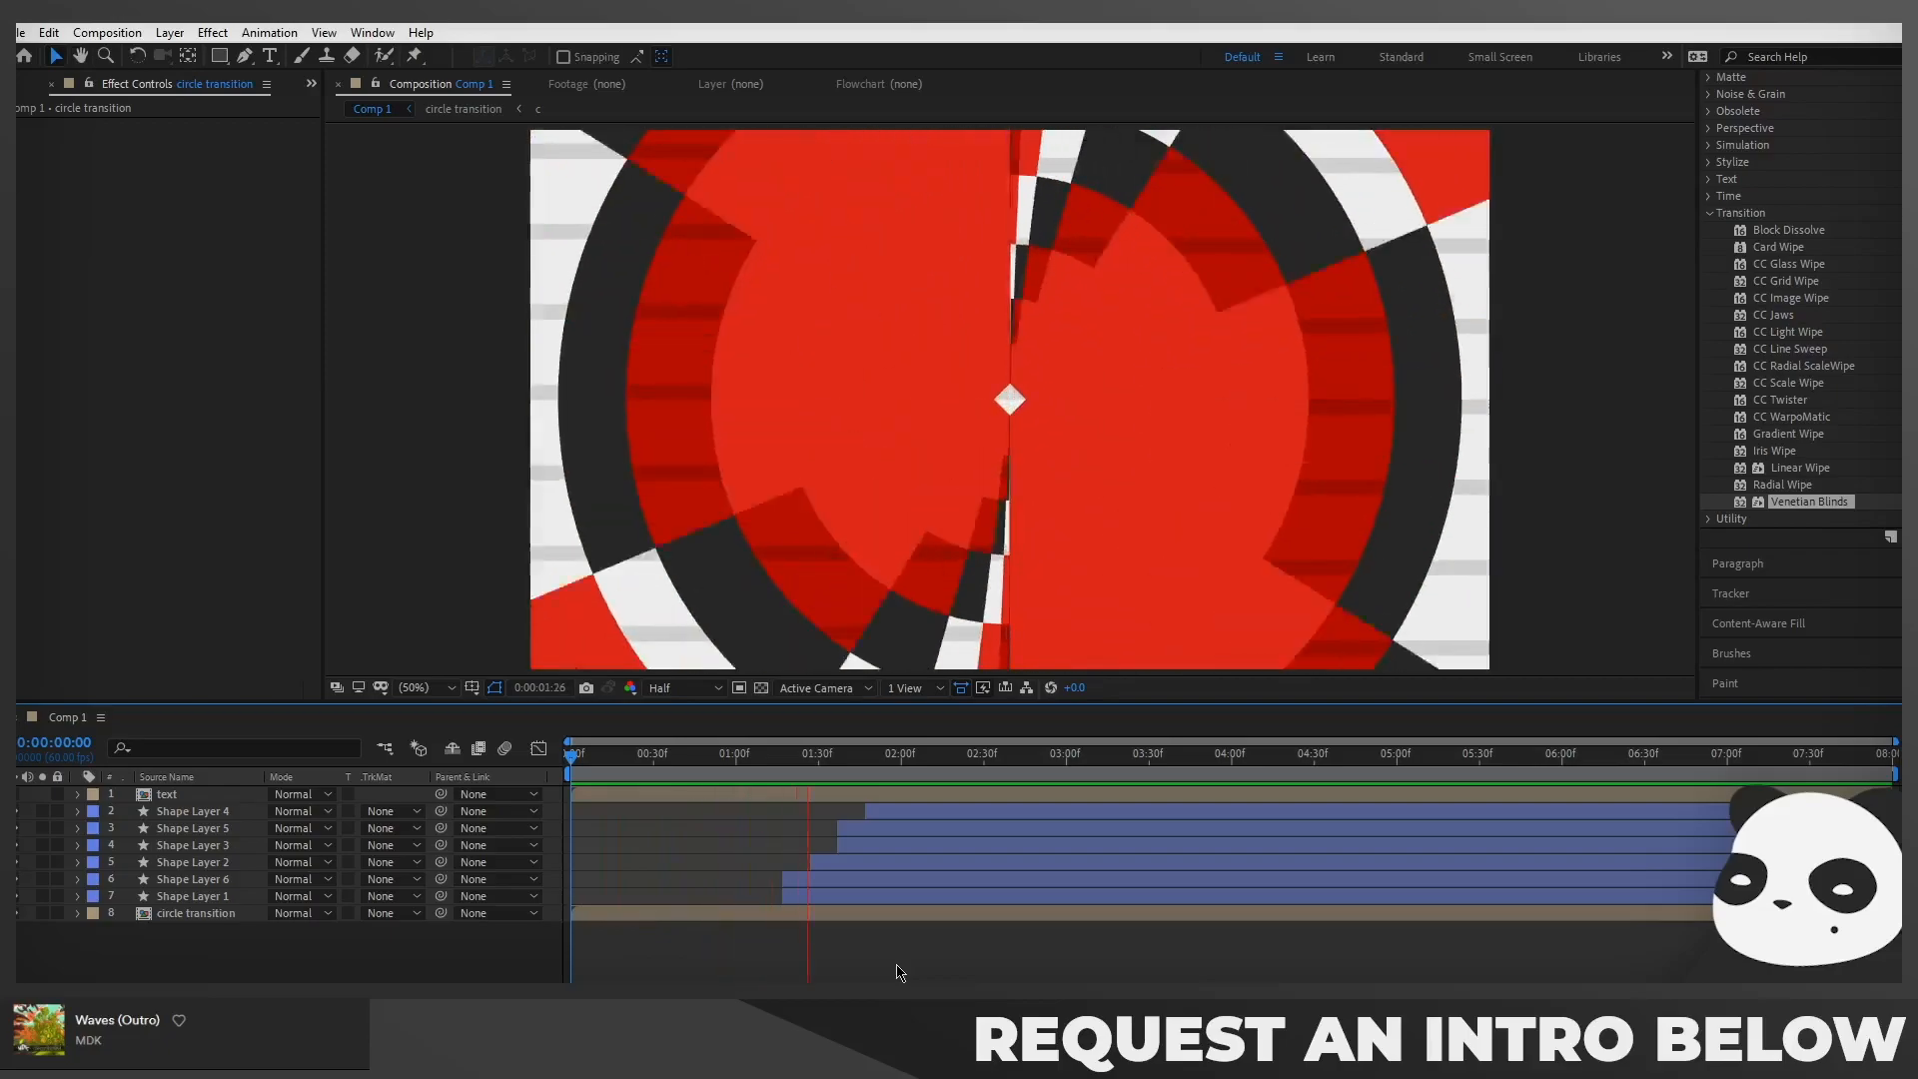
left_click_drag(850, 783, 986, 786)
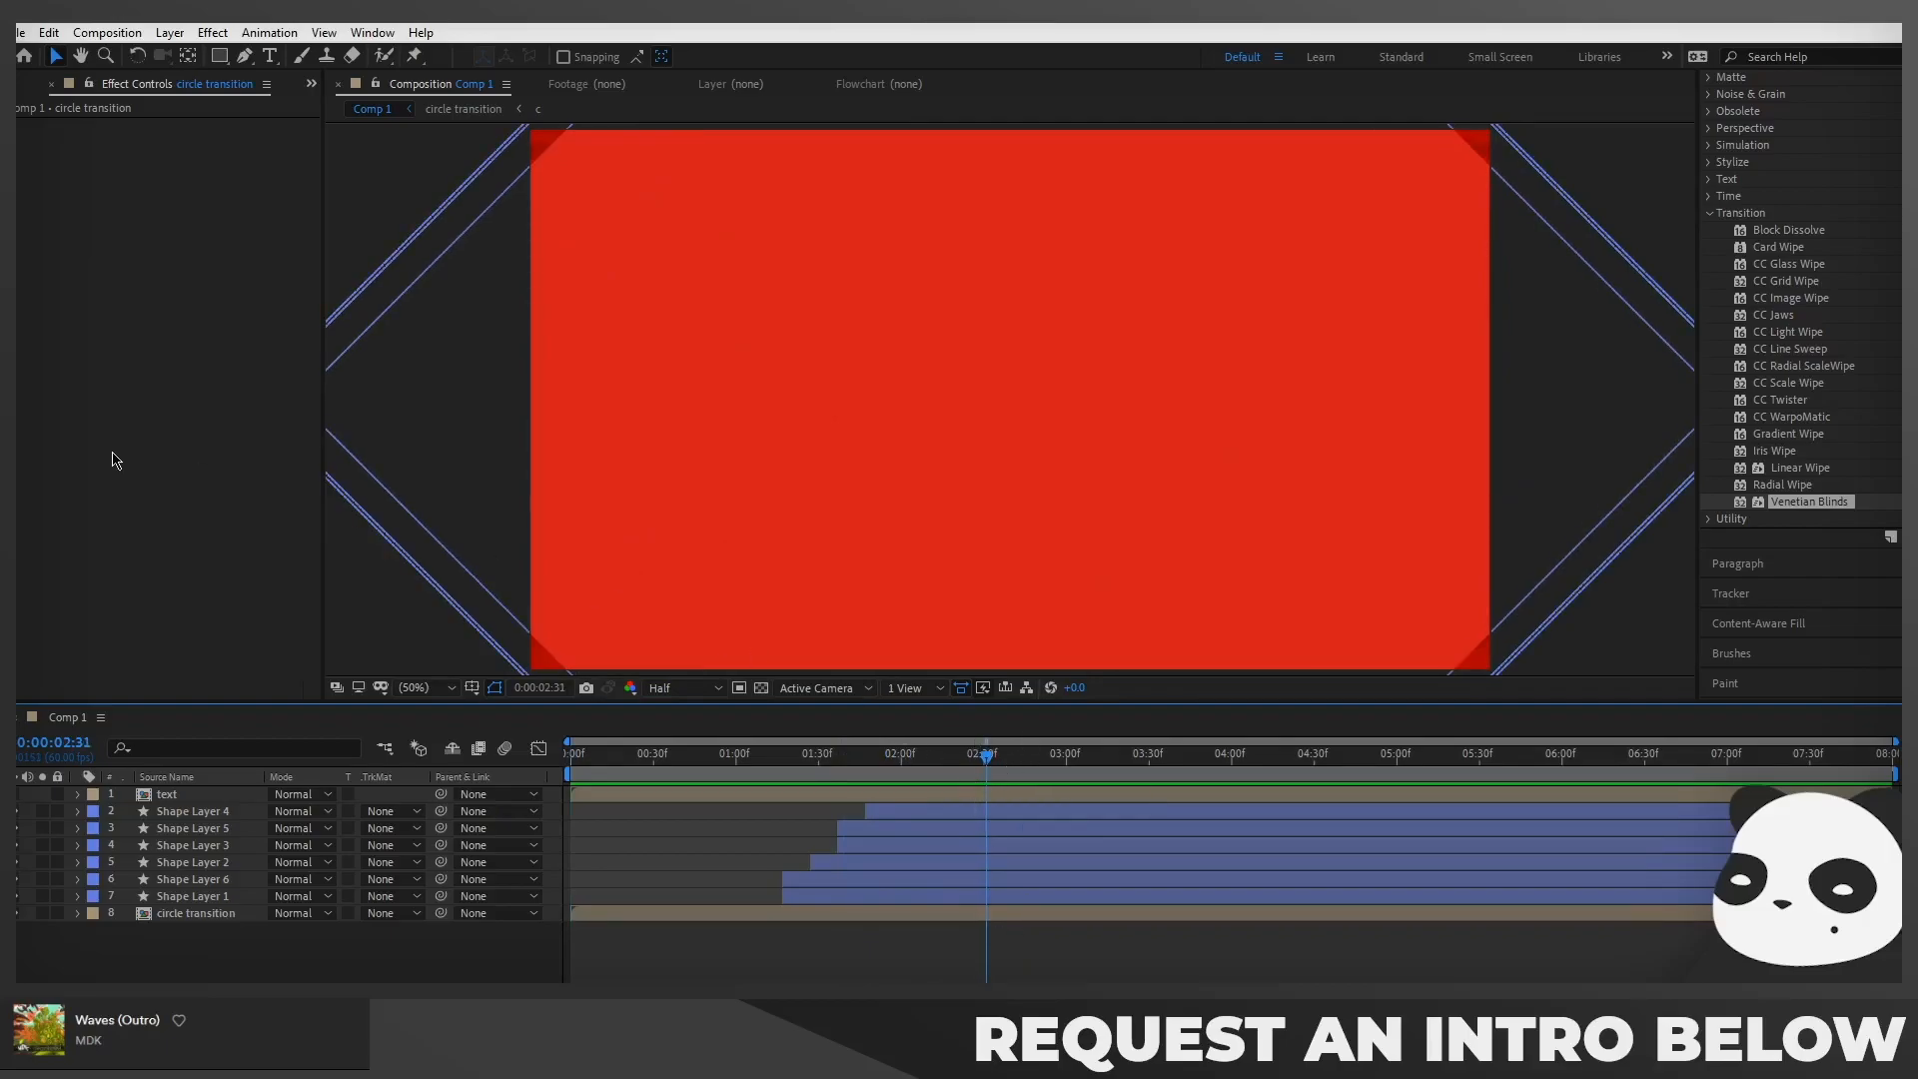
Open the Geoxor - You & I MP3 from the project in the footage viewer
left_click(18, 89)
left_click(163, 465)
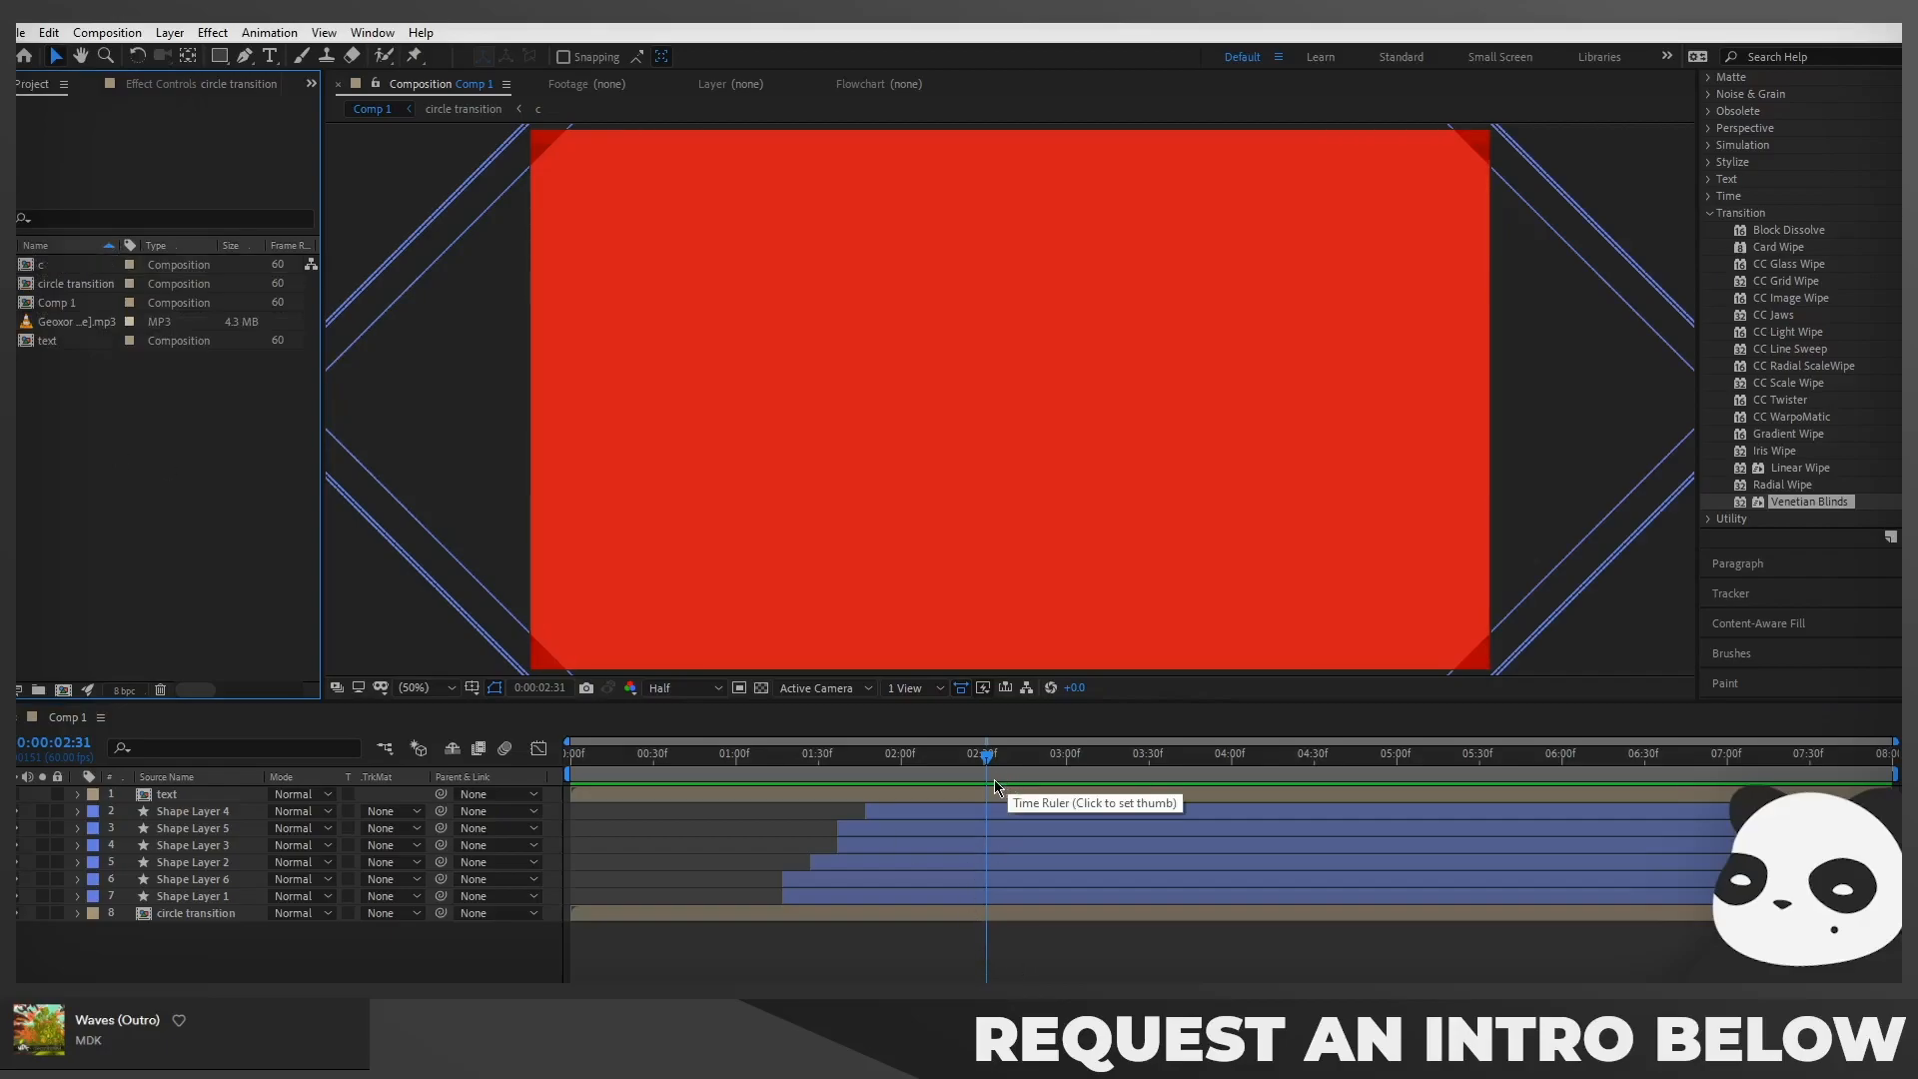
left_click(14, 795)
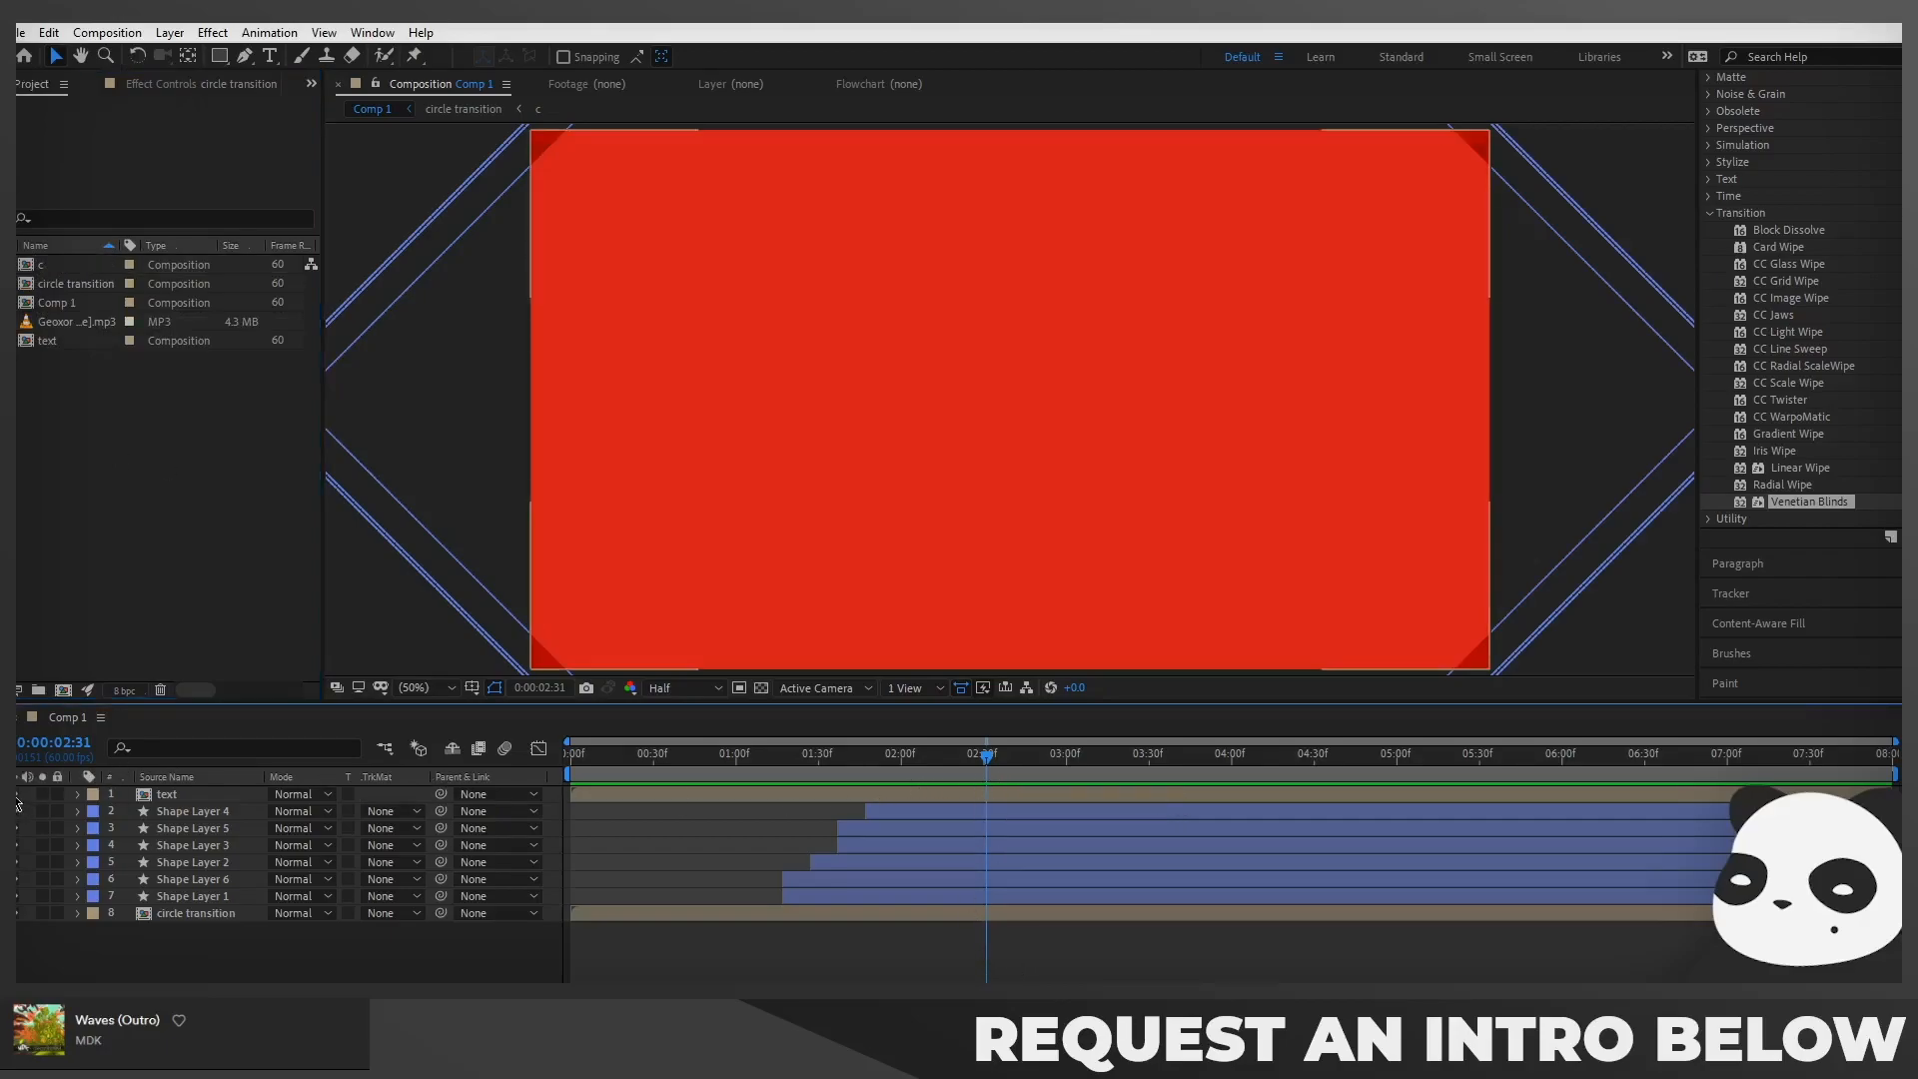
left_click(14, 795)
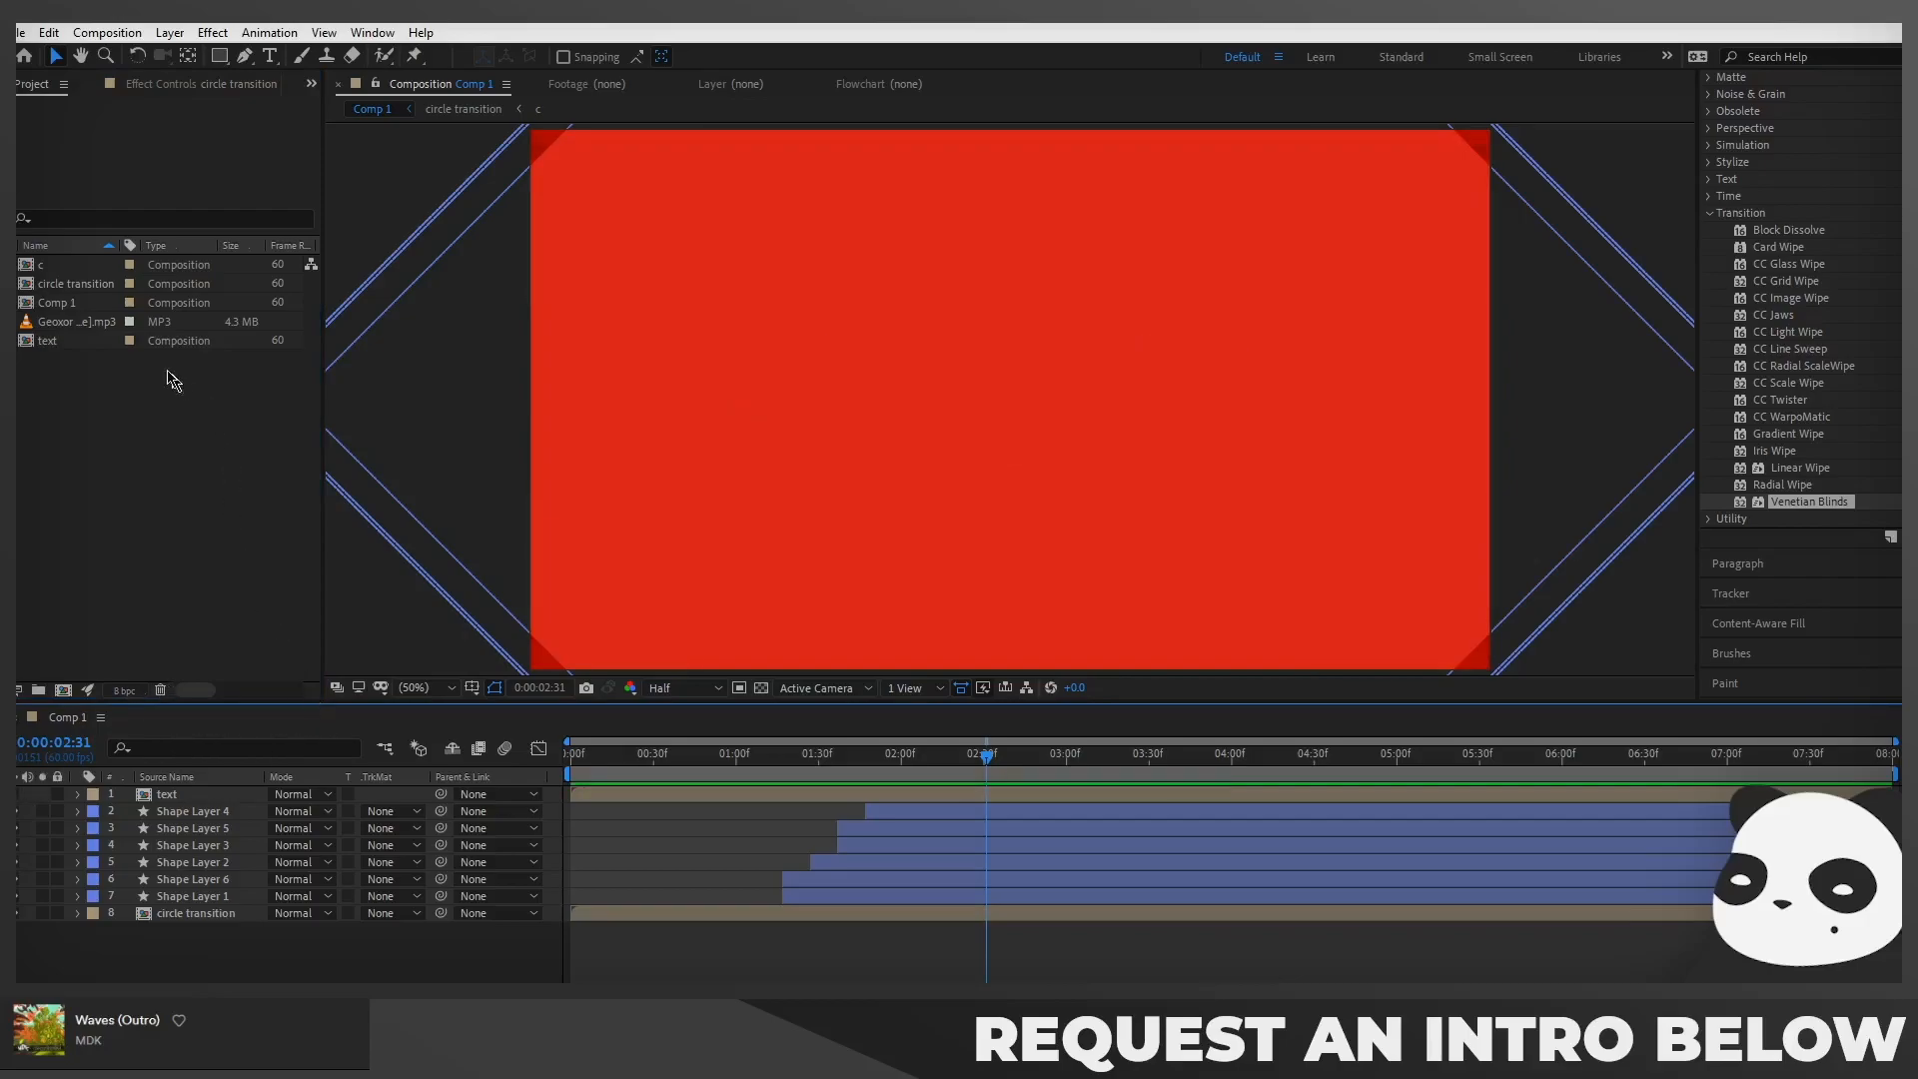
left_click(58, 323)
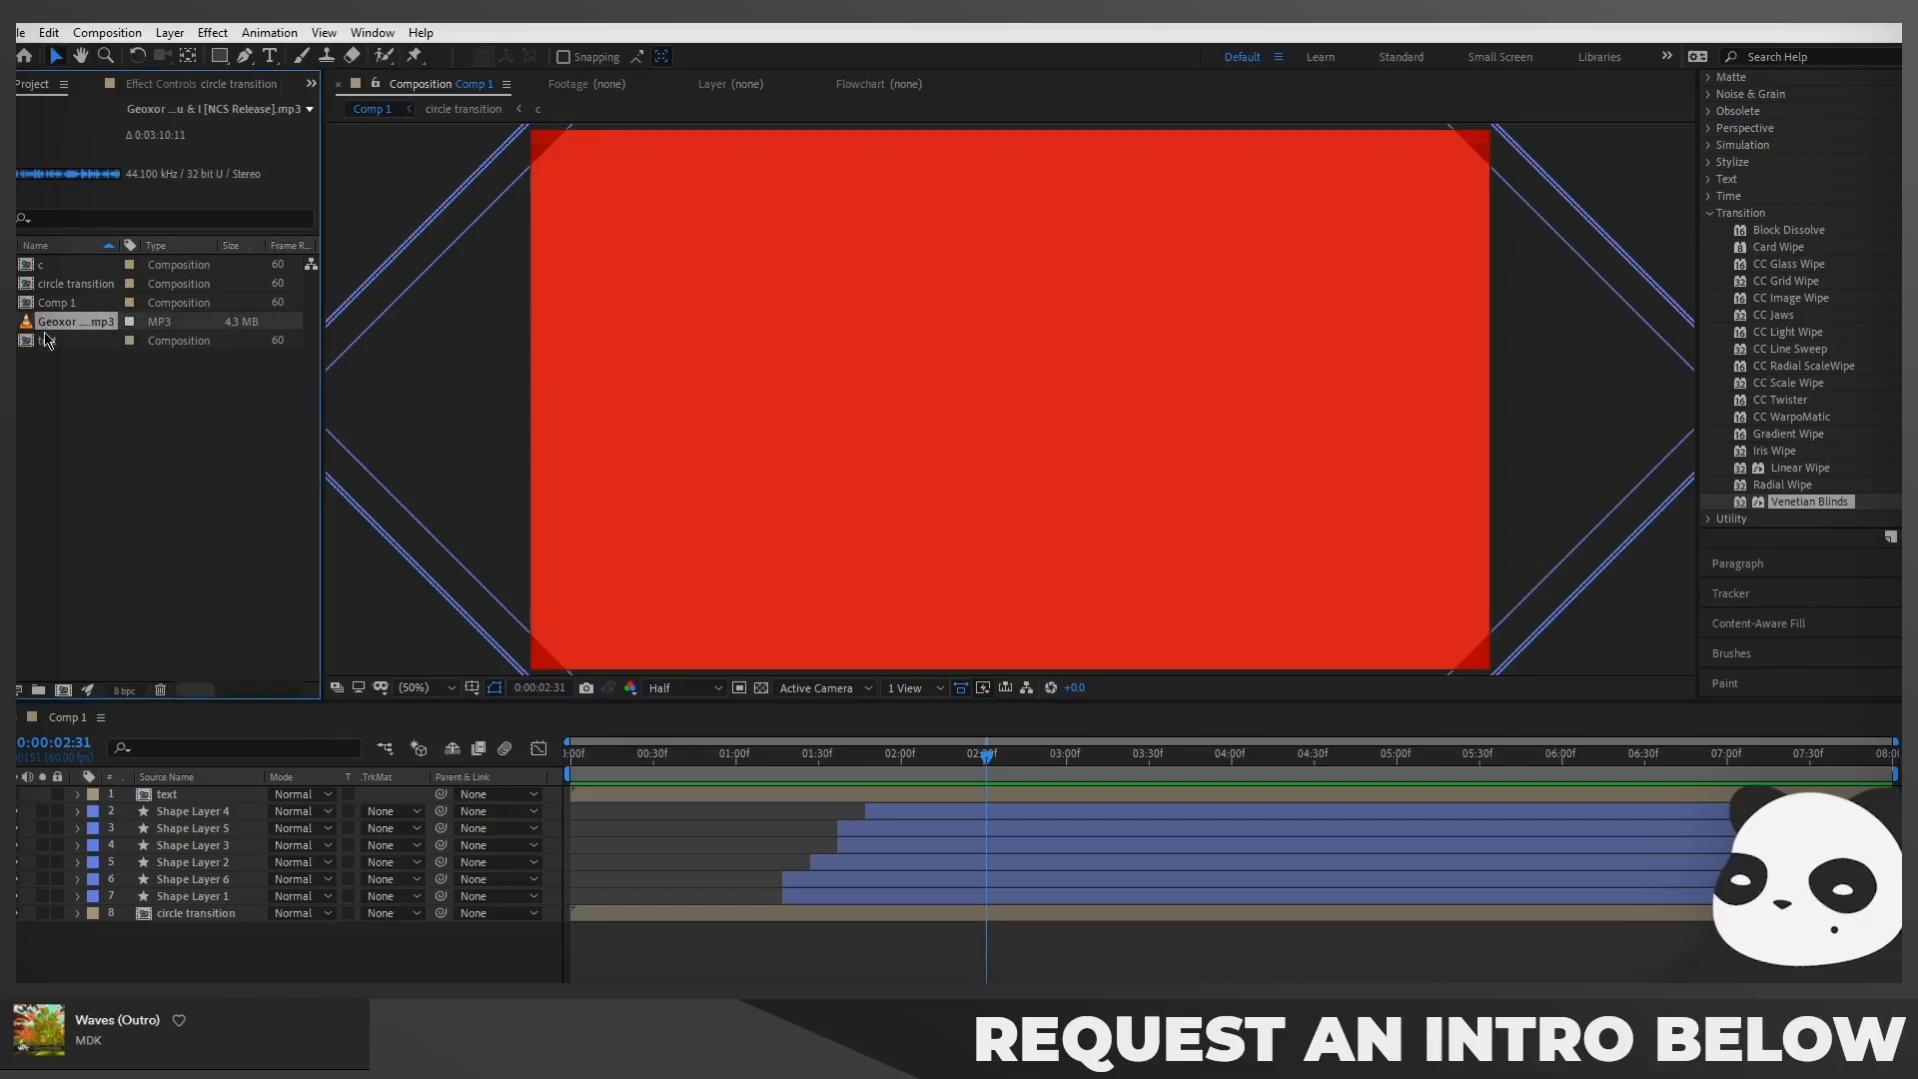
double_click(26, 326)
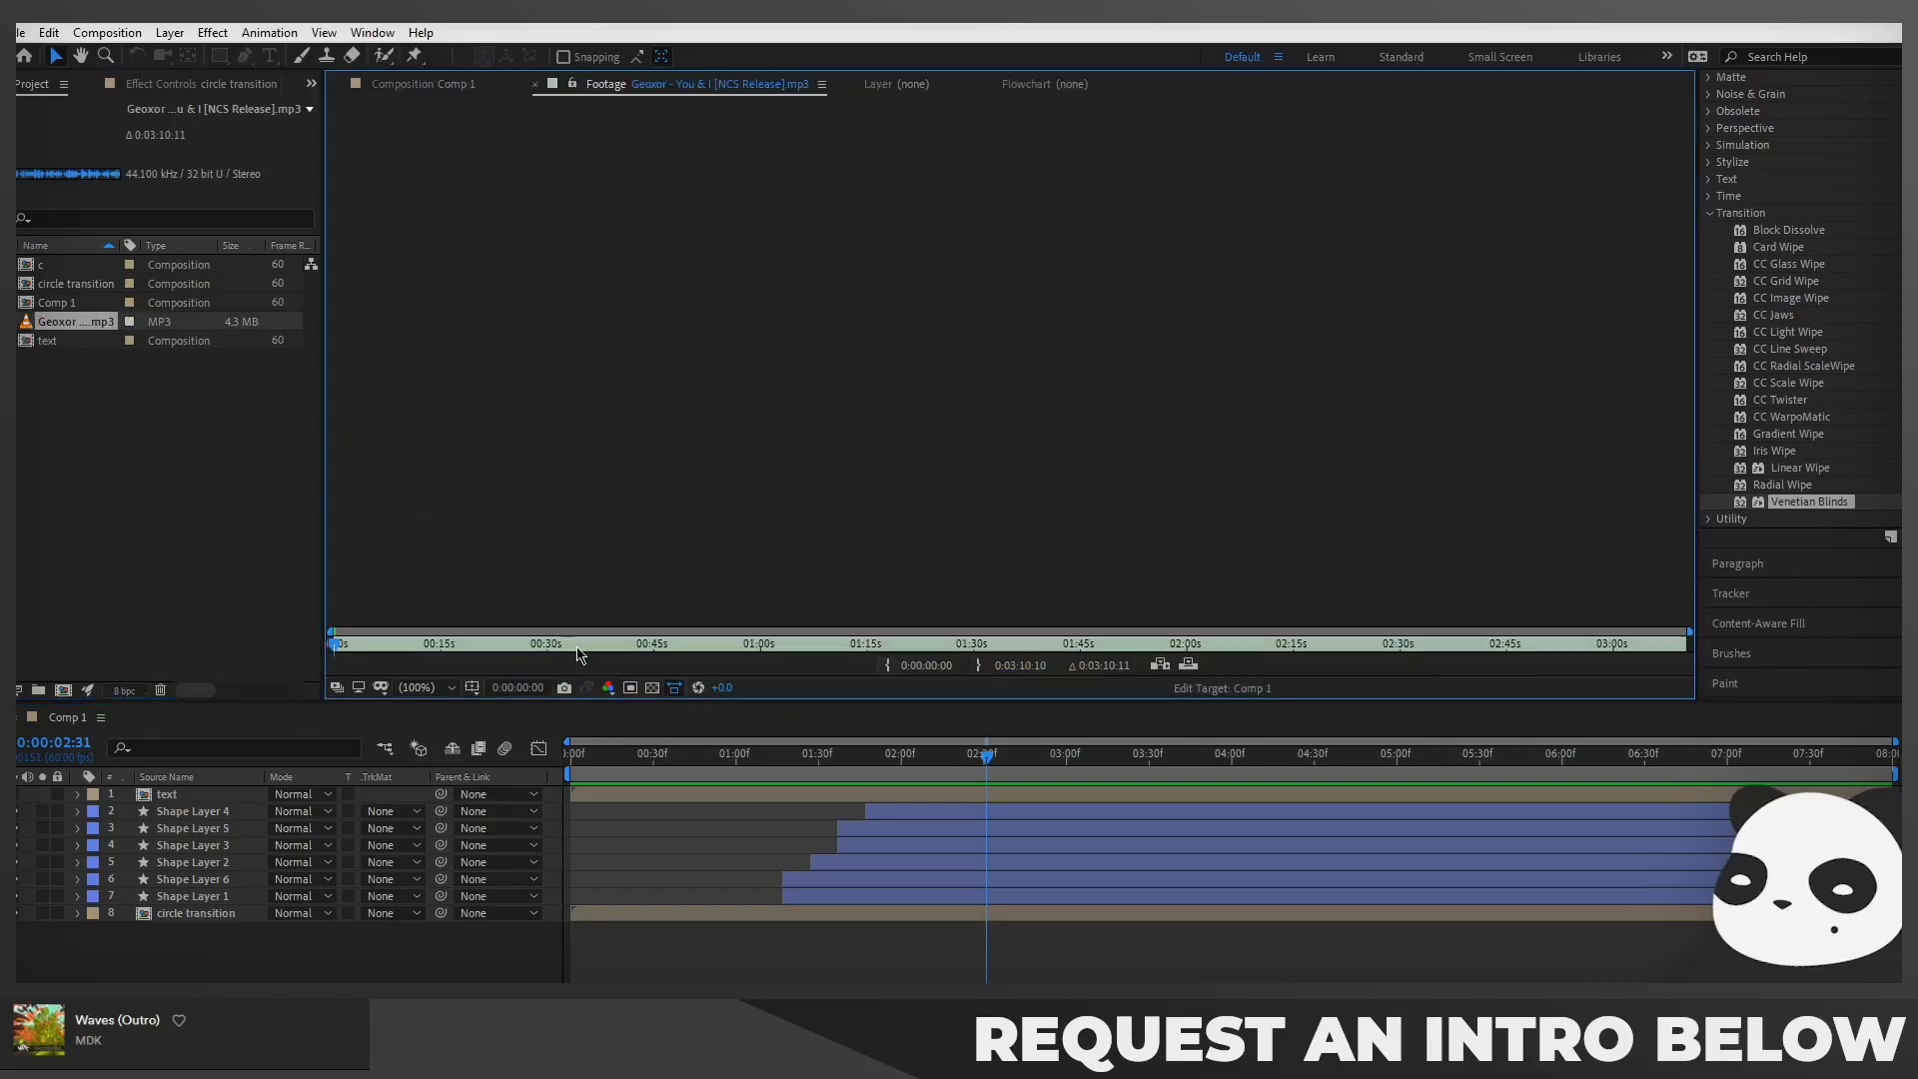
Preview the Geoxor track in the footage viewer and set its In point to 0:00:36:25
key("XF86AudioPlay")
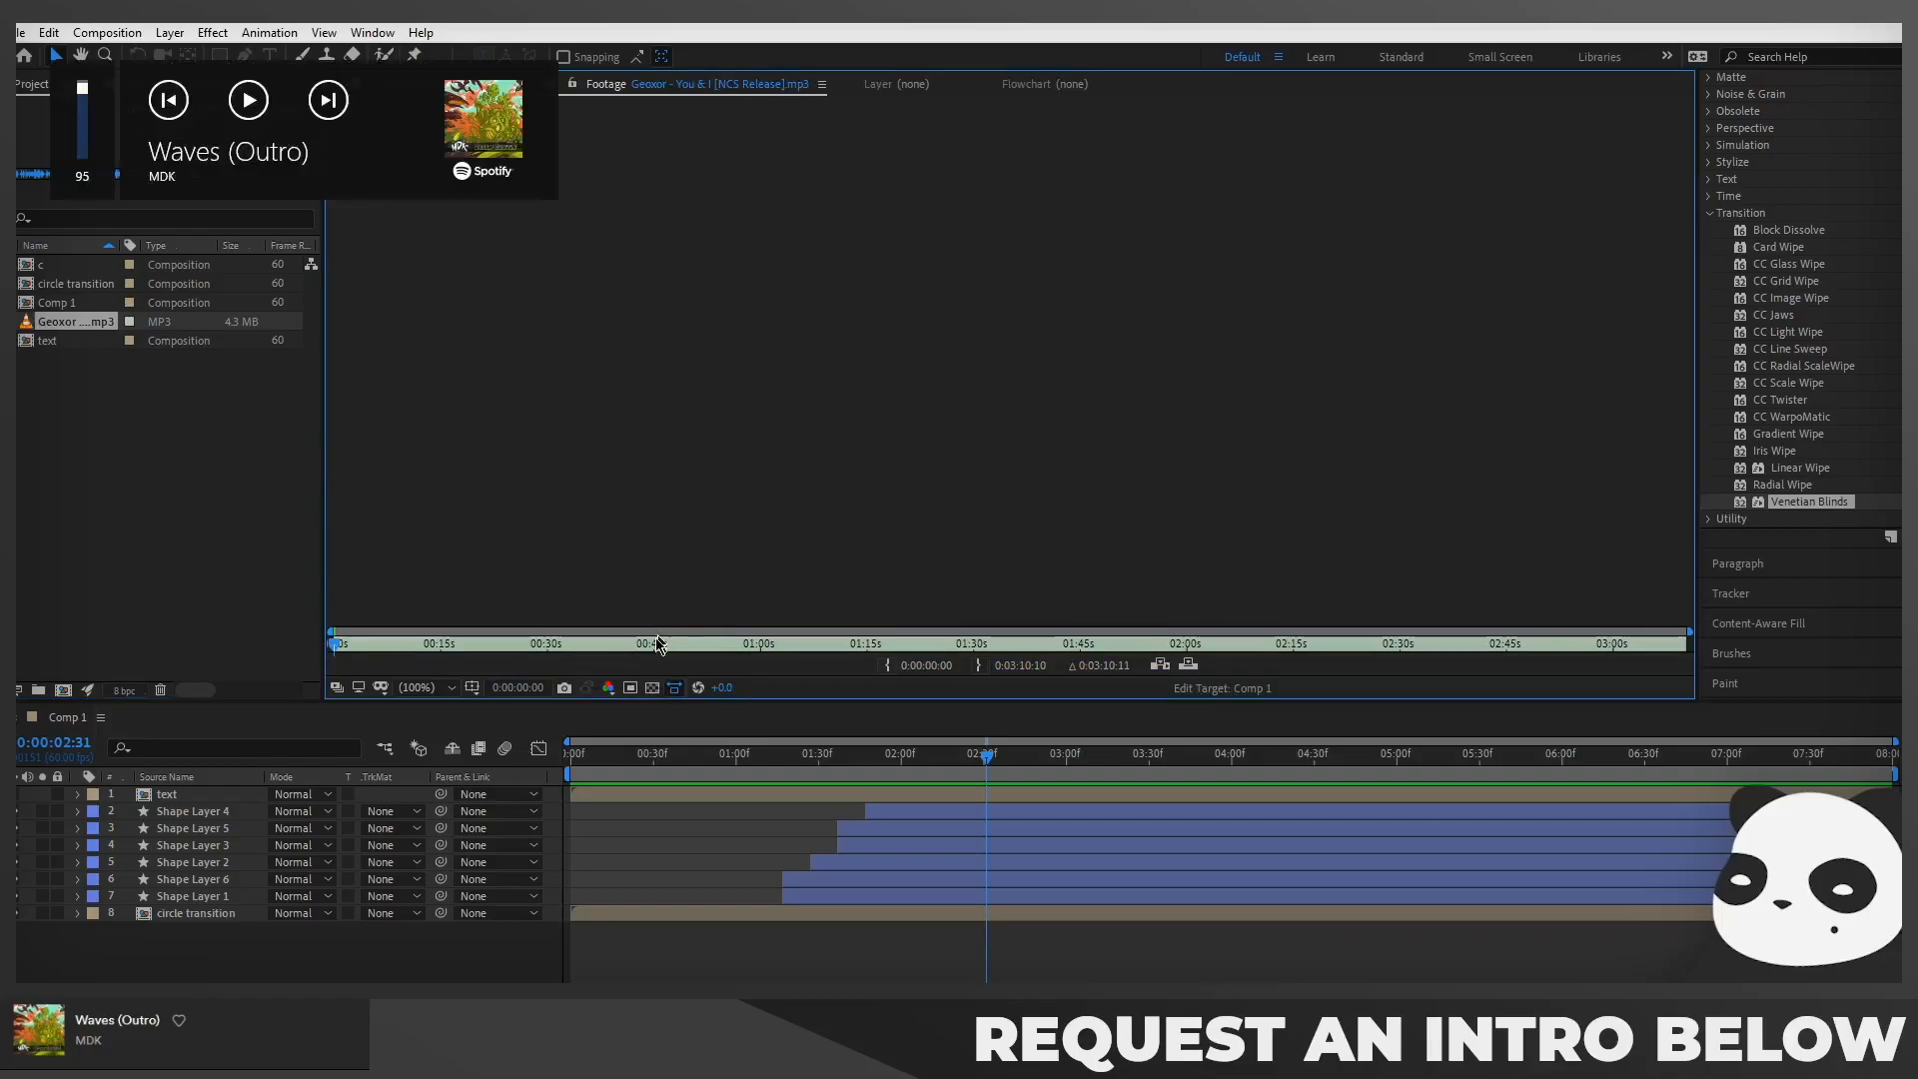
left_click(606, 644)
left_click_drag(607, 645, 655, 647)
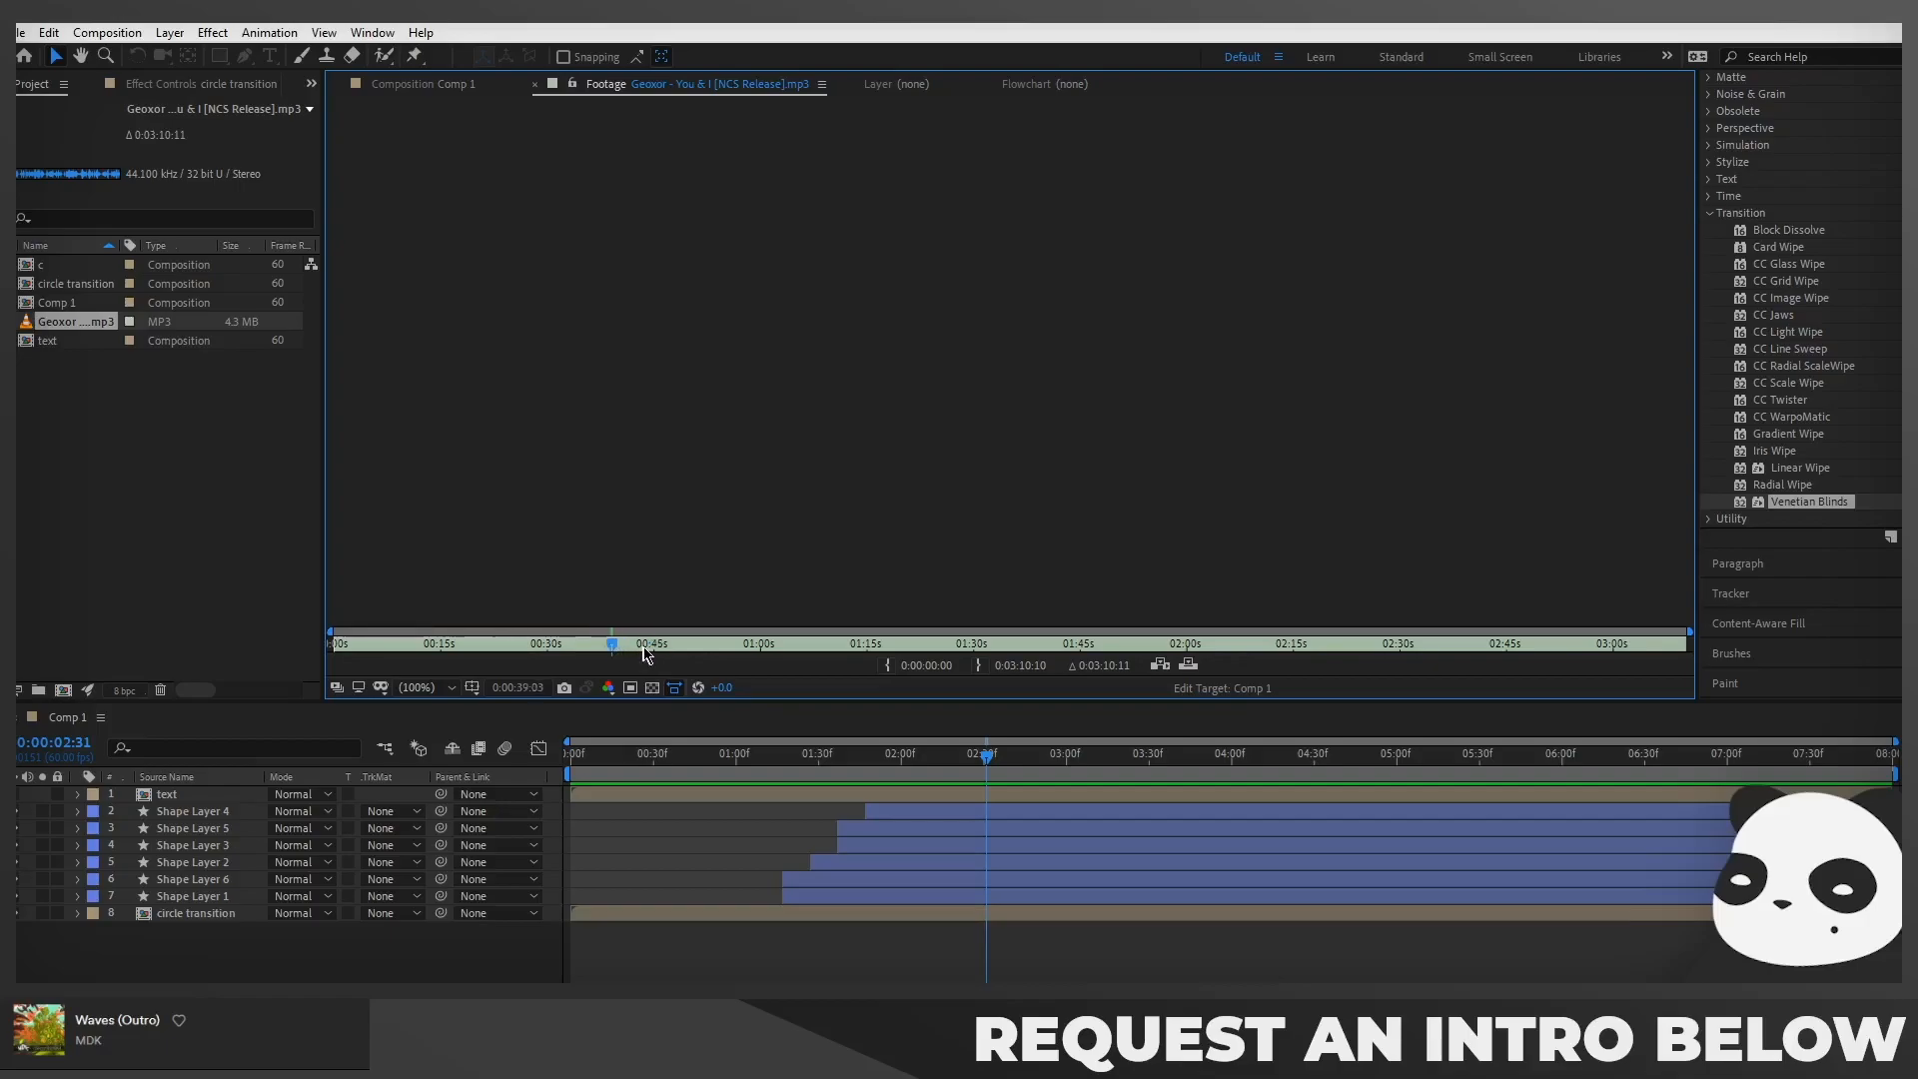
key("space")
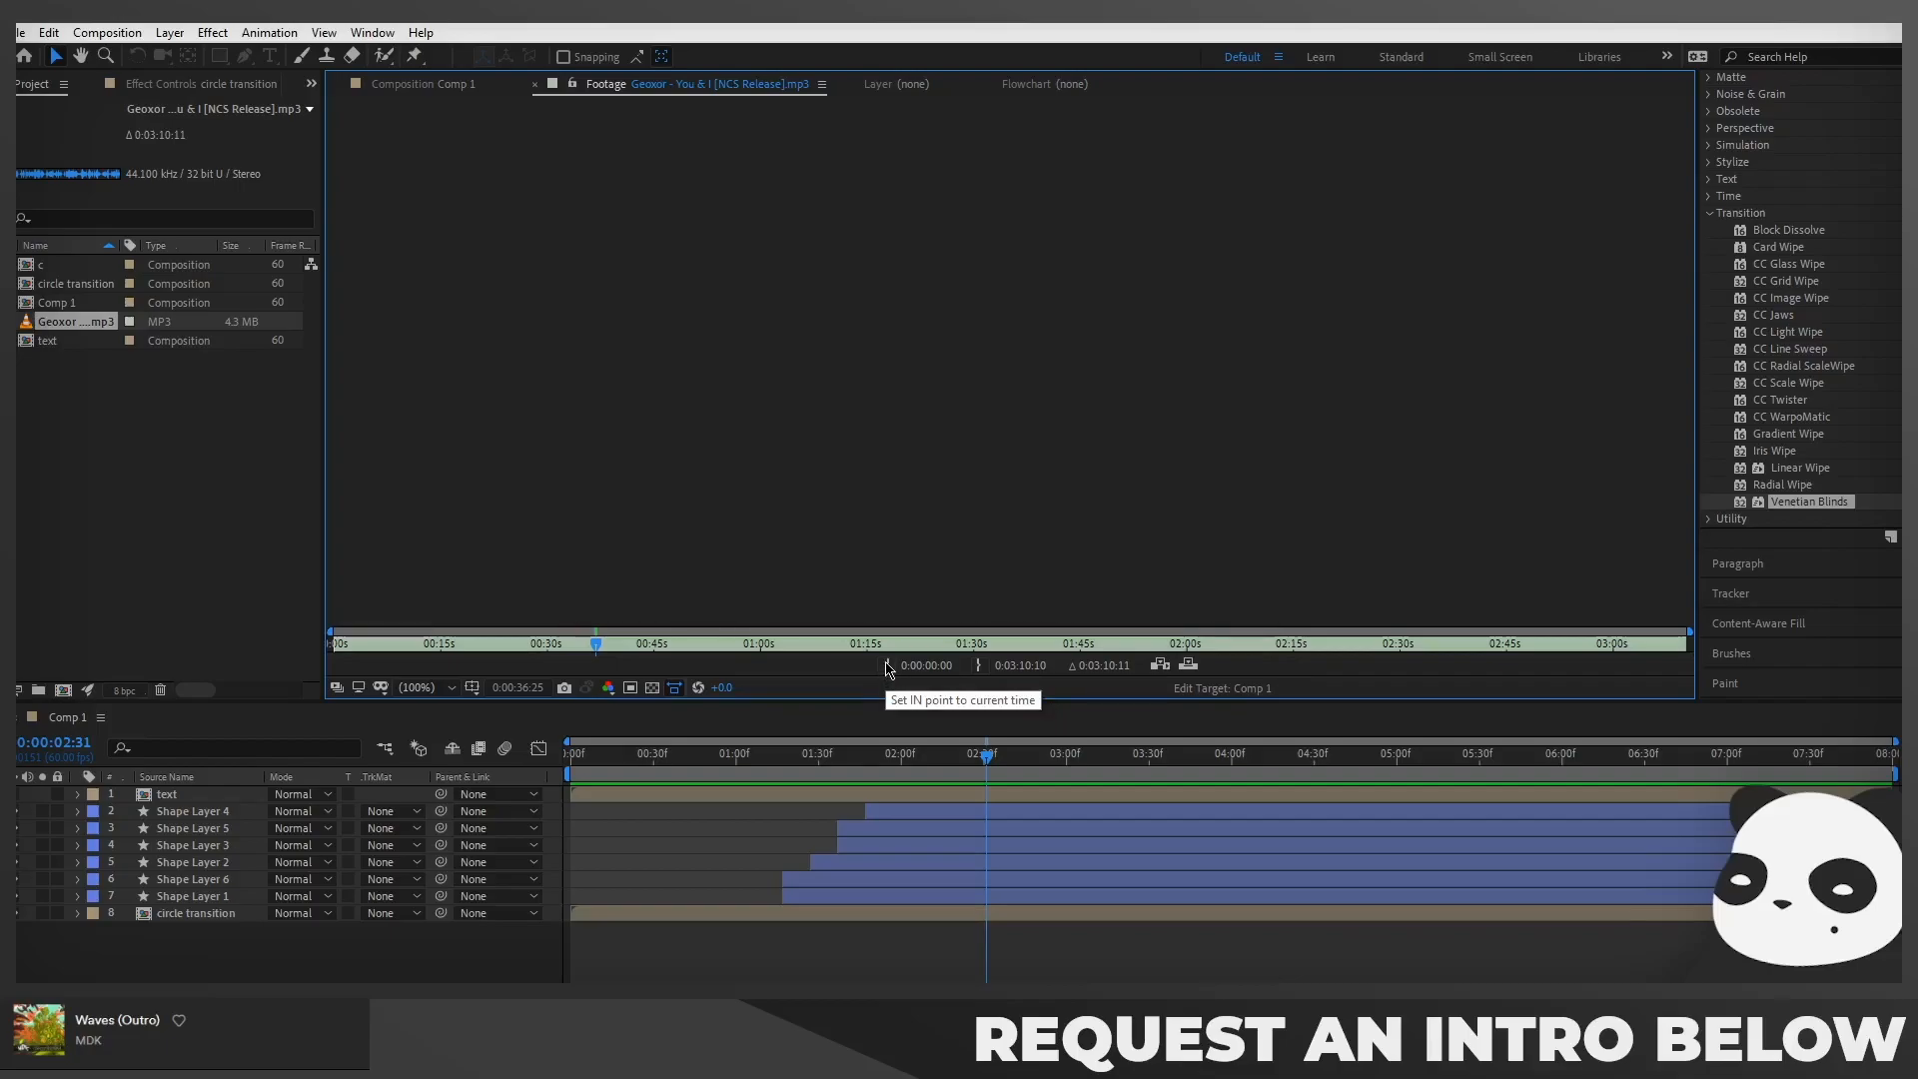
left_click(888, 666)
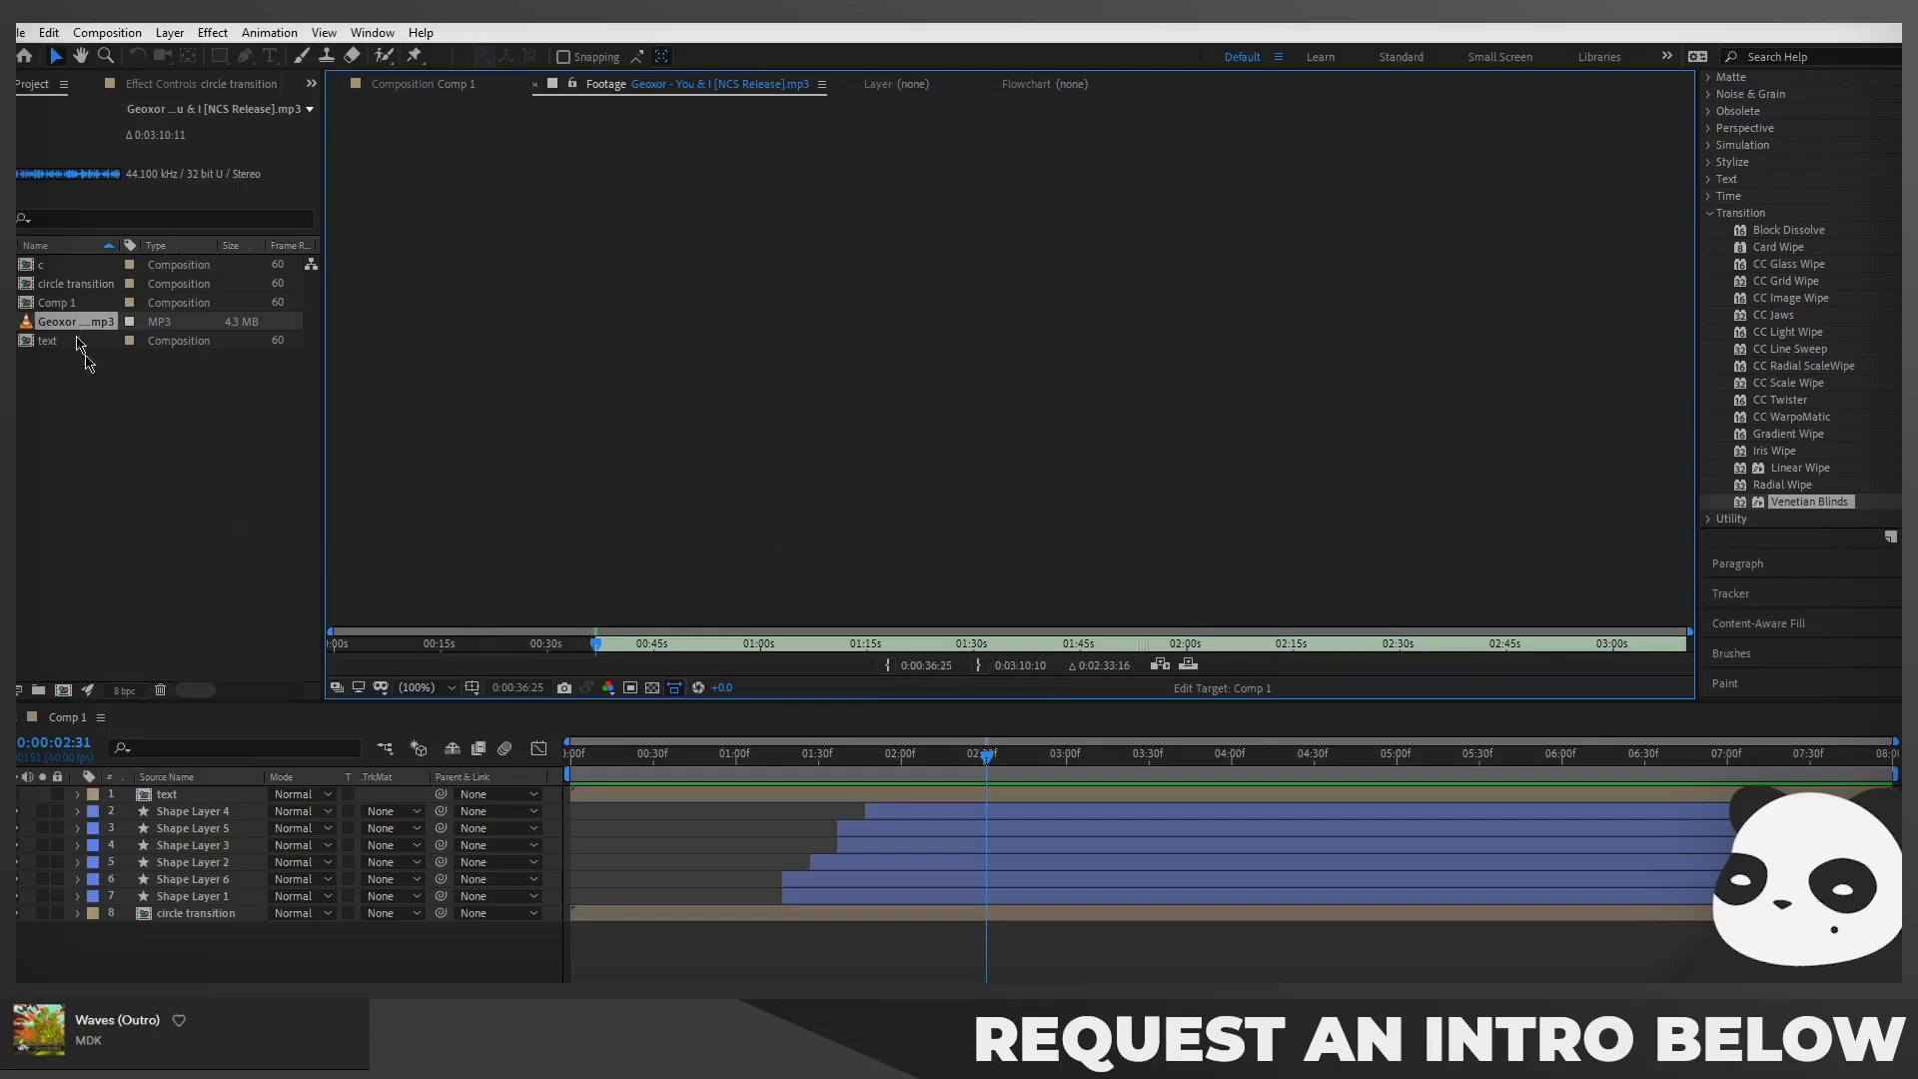
Add the trimmed MP3 above the text layer in Comp 1 and use its waveform to align the drop with 0:00:02:31
left_click_drag(66, 321, 218, 789)
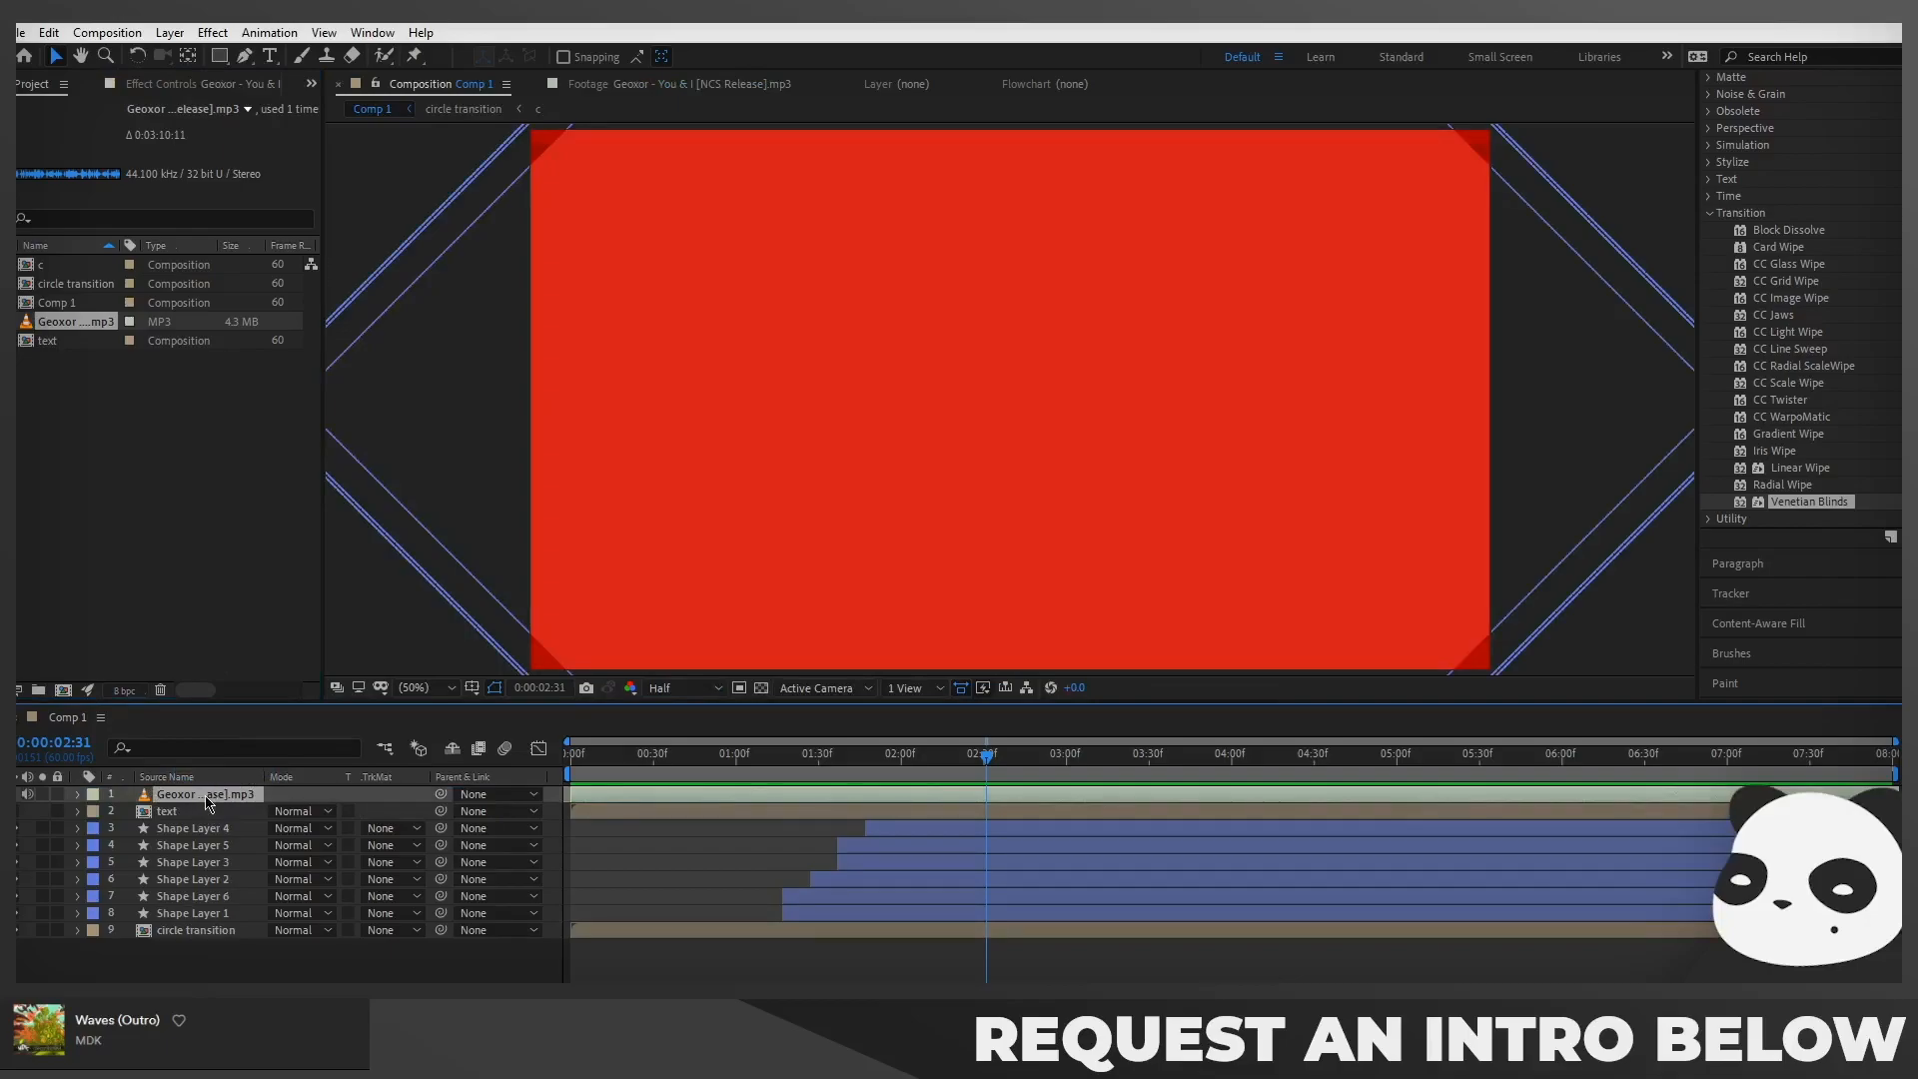
key("l")
left_click(114, 834)
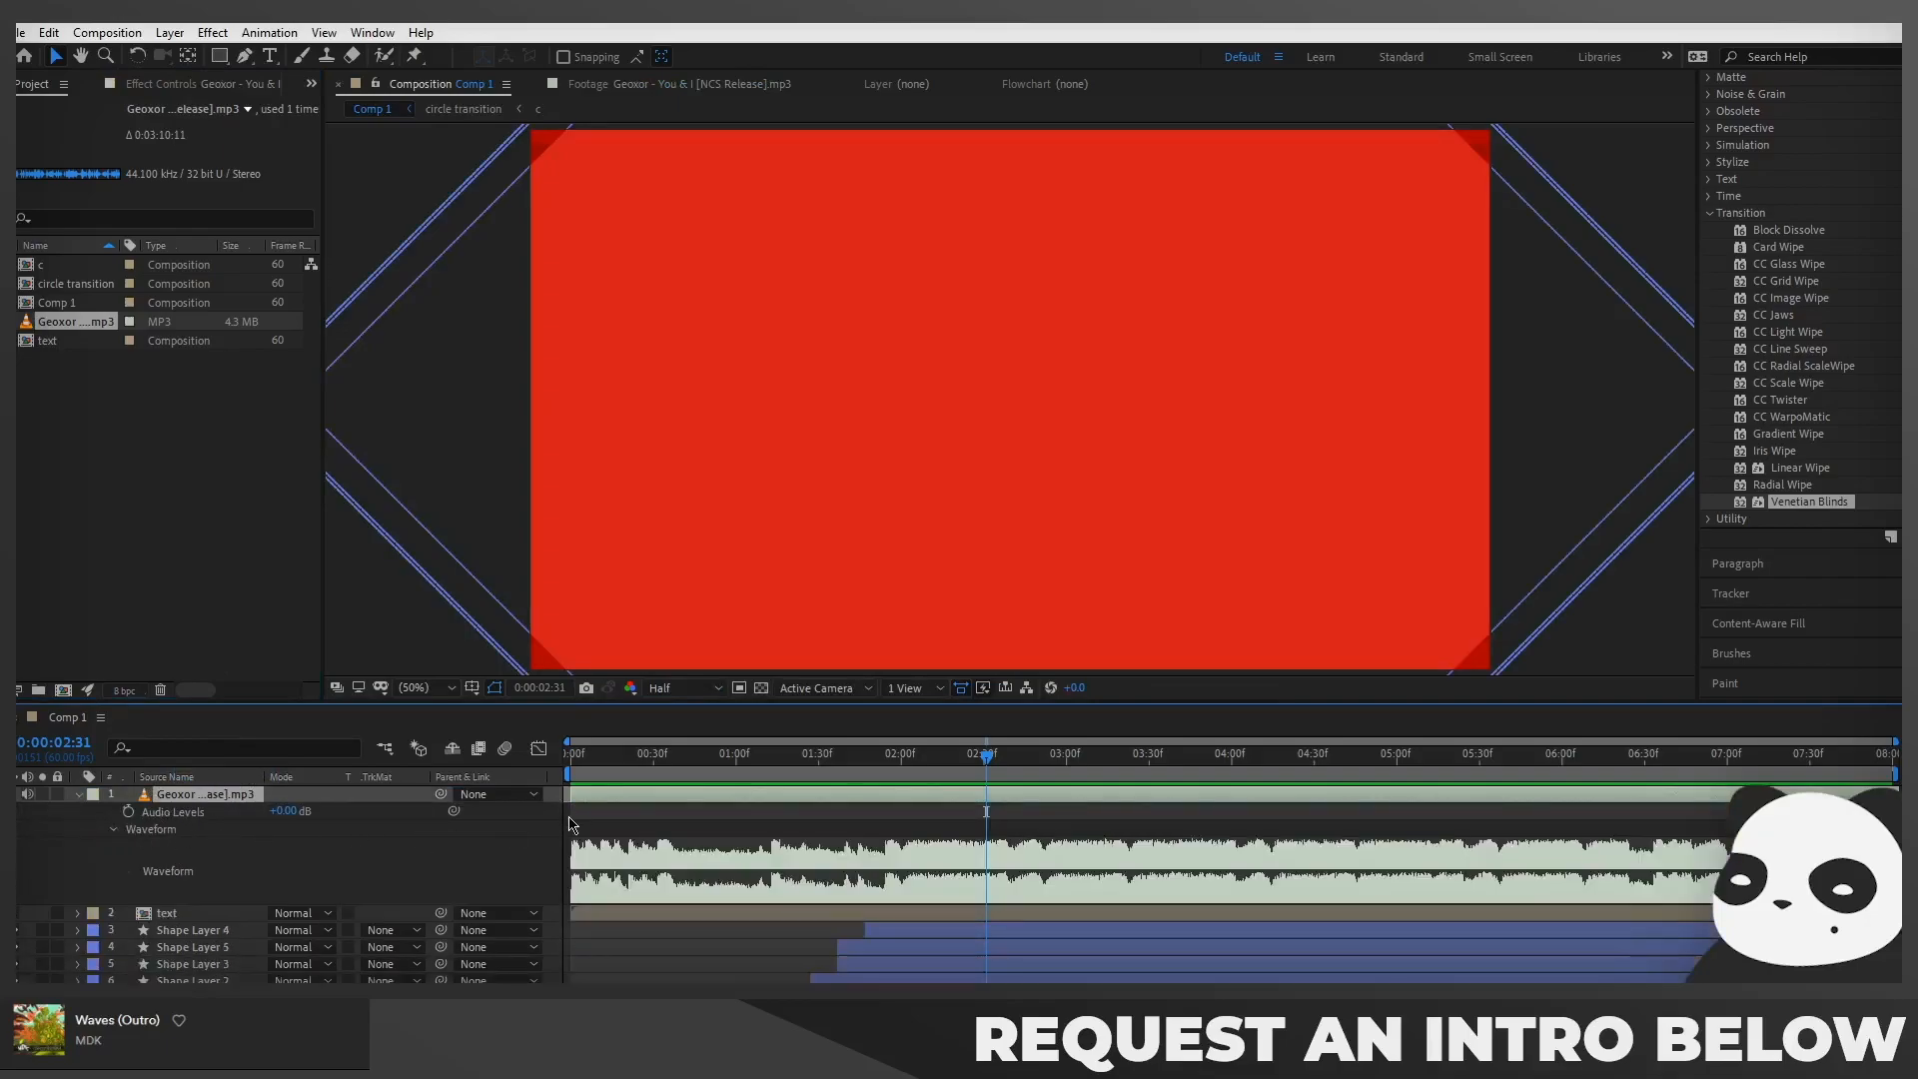
left_click_drag(902, 803, 1004, 812)
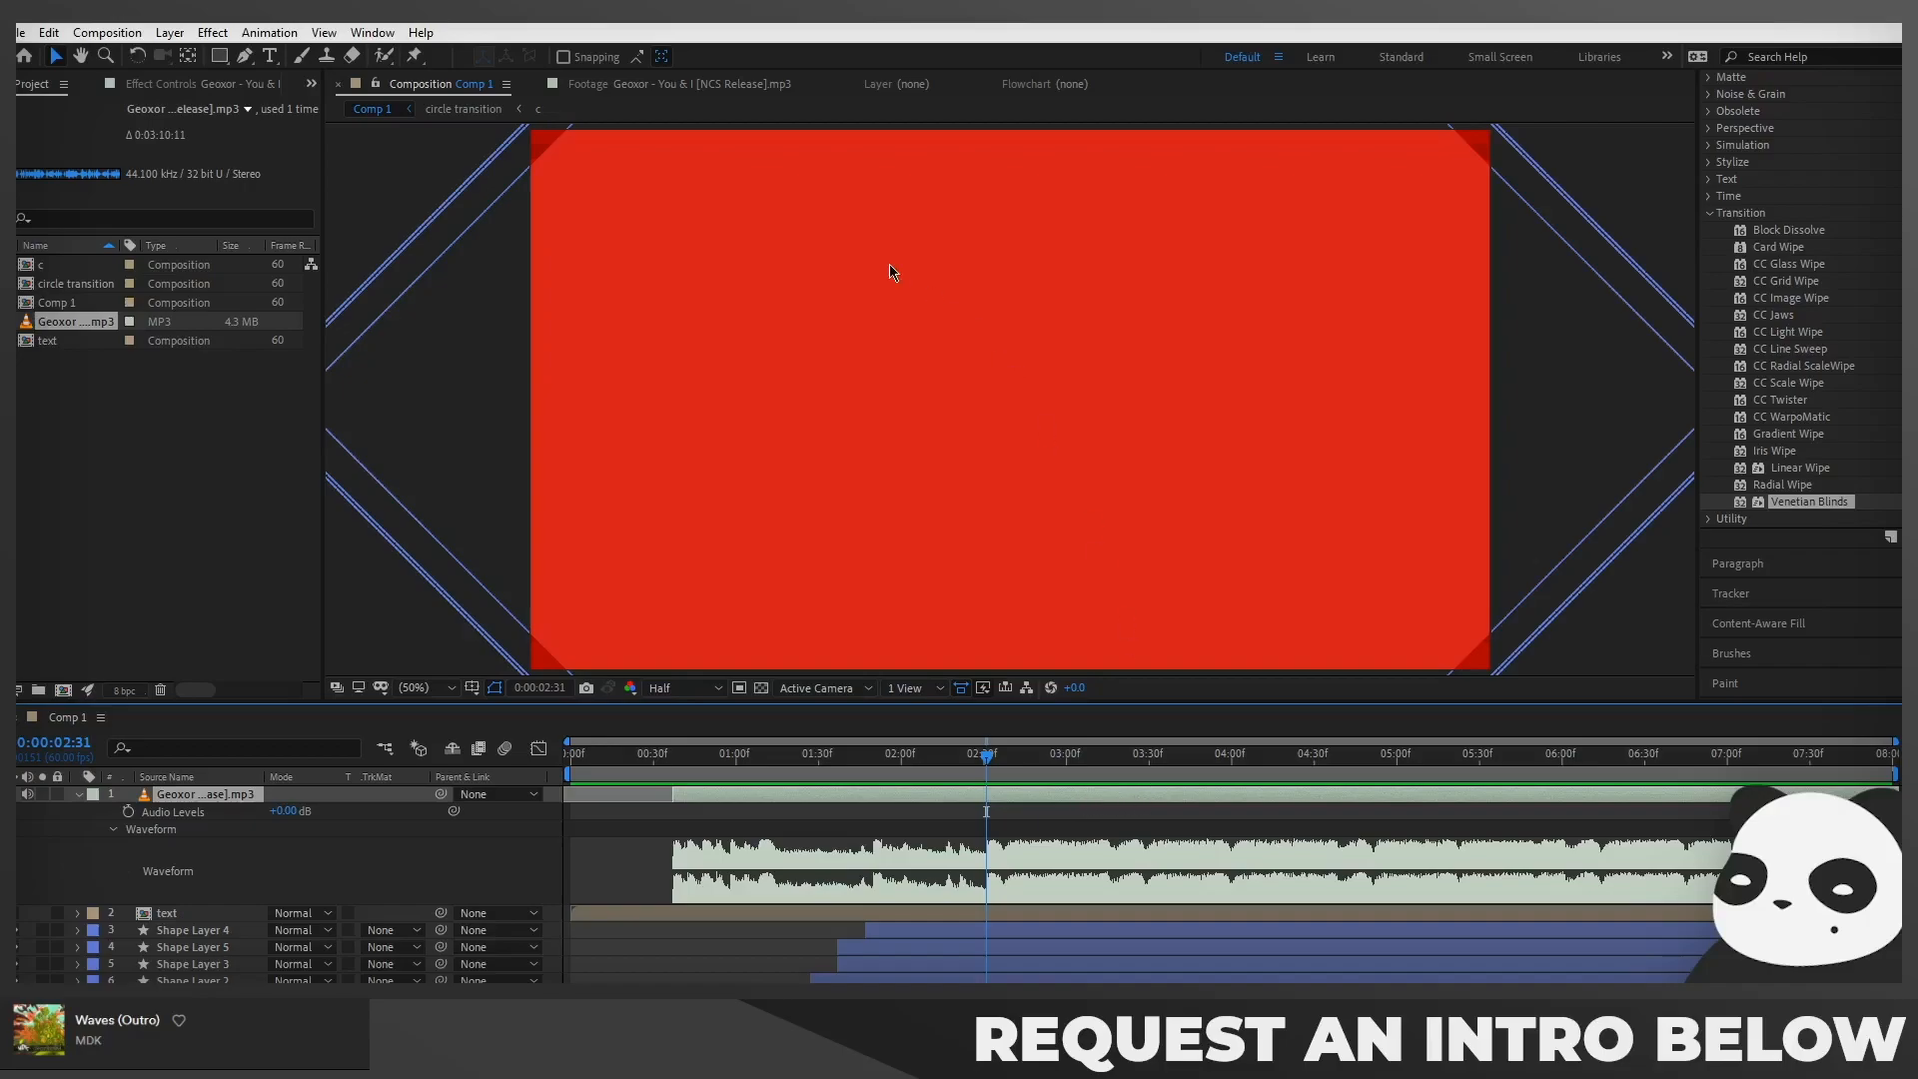
Look up the shortcut for audio preview on the numeric keypad in the Keyboard Shortcuts dialog
left_click(48, 32)
mouse_move(202, 440)
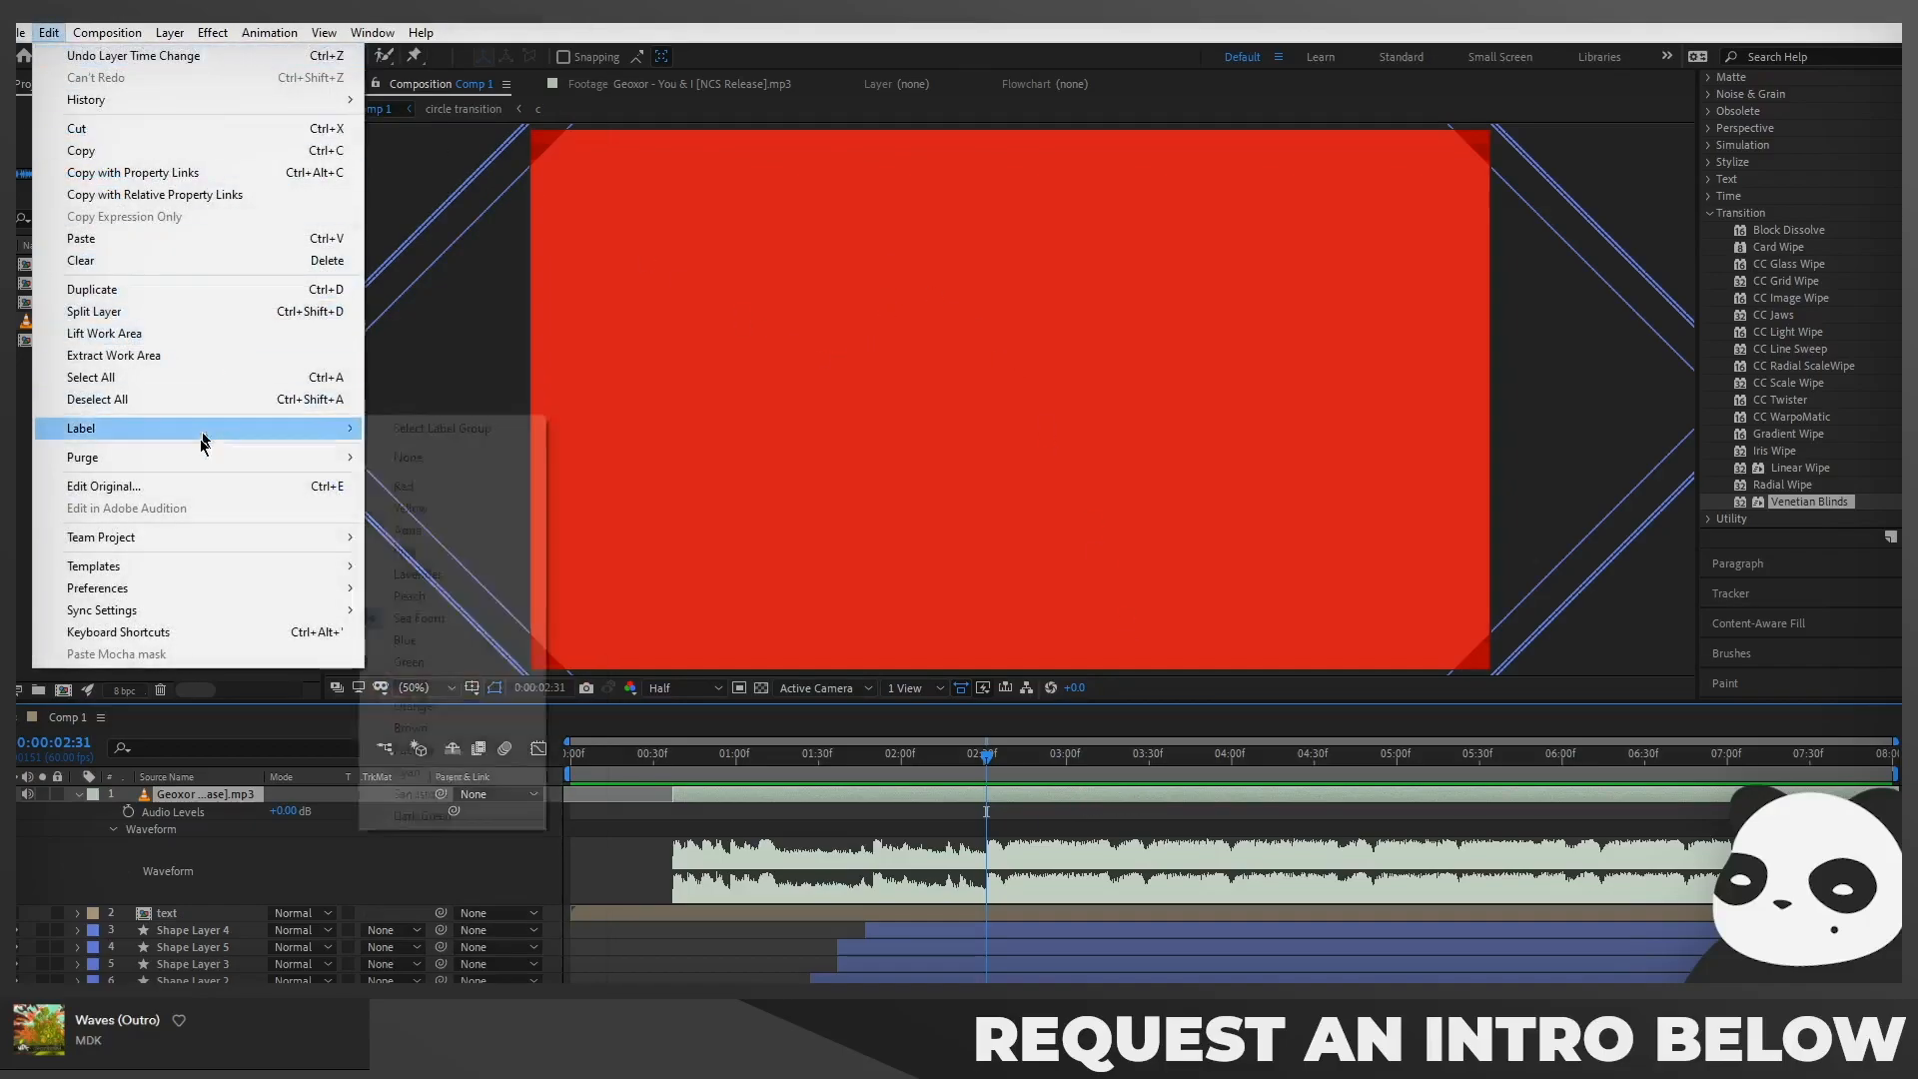
left_click(195, 631)
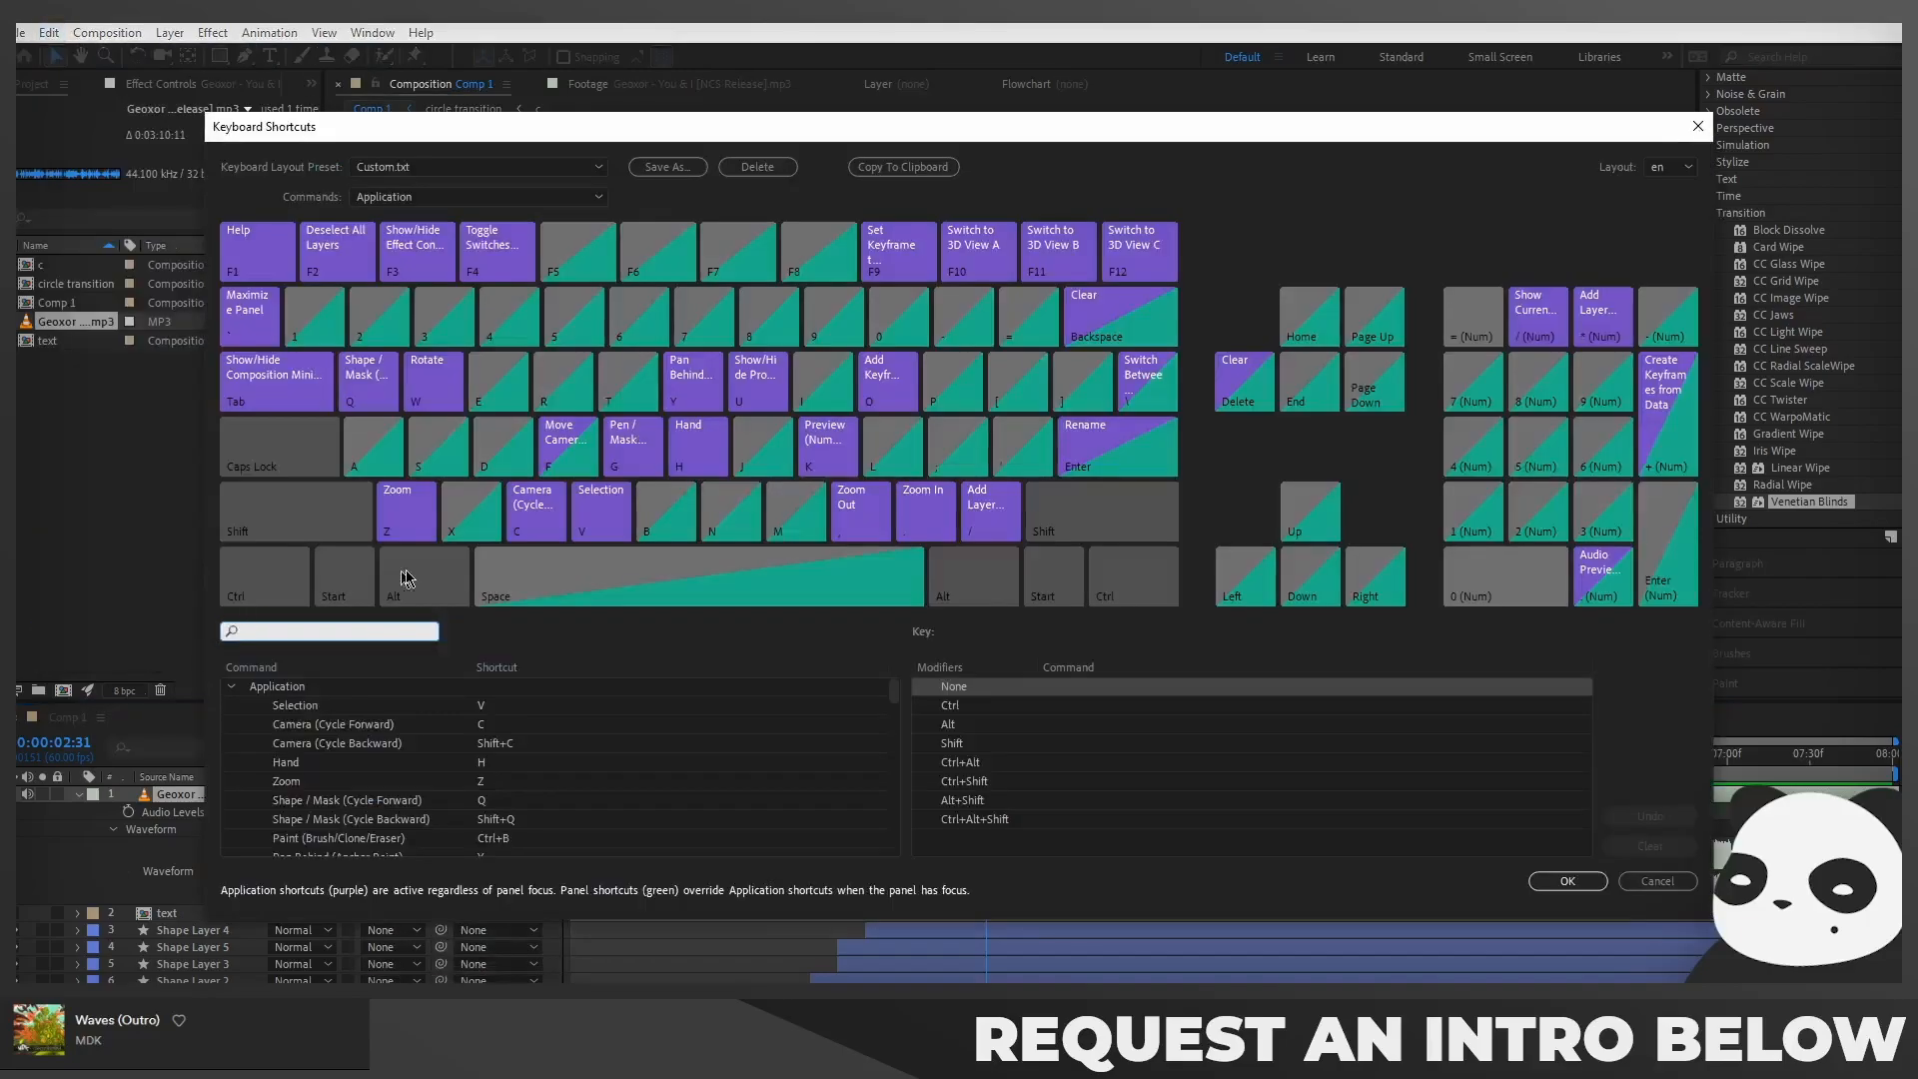
left_click(1515, 580)
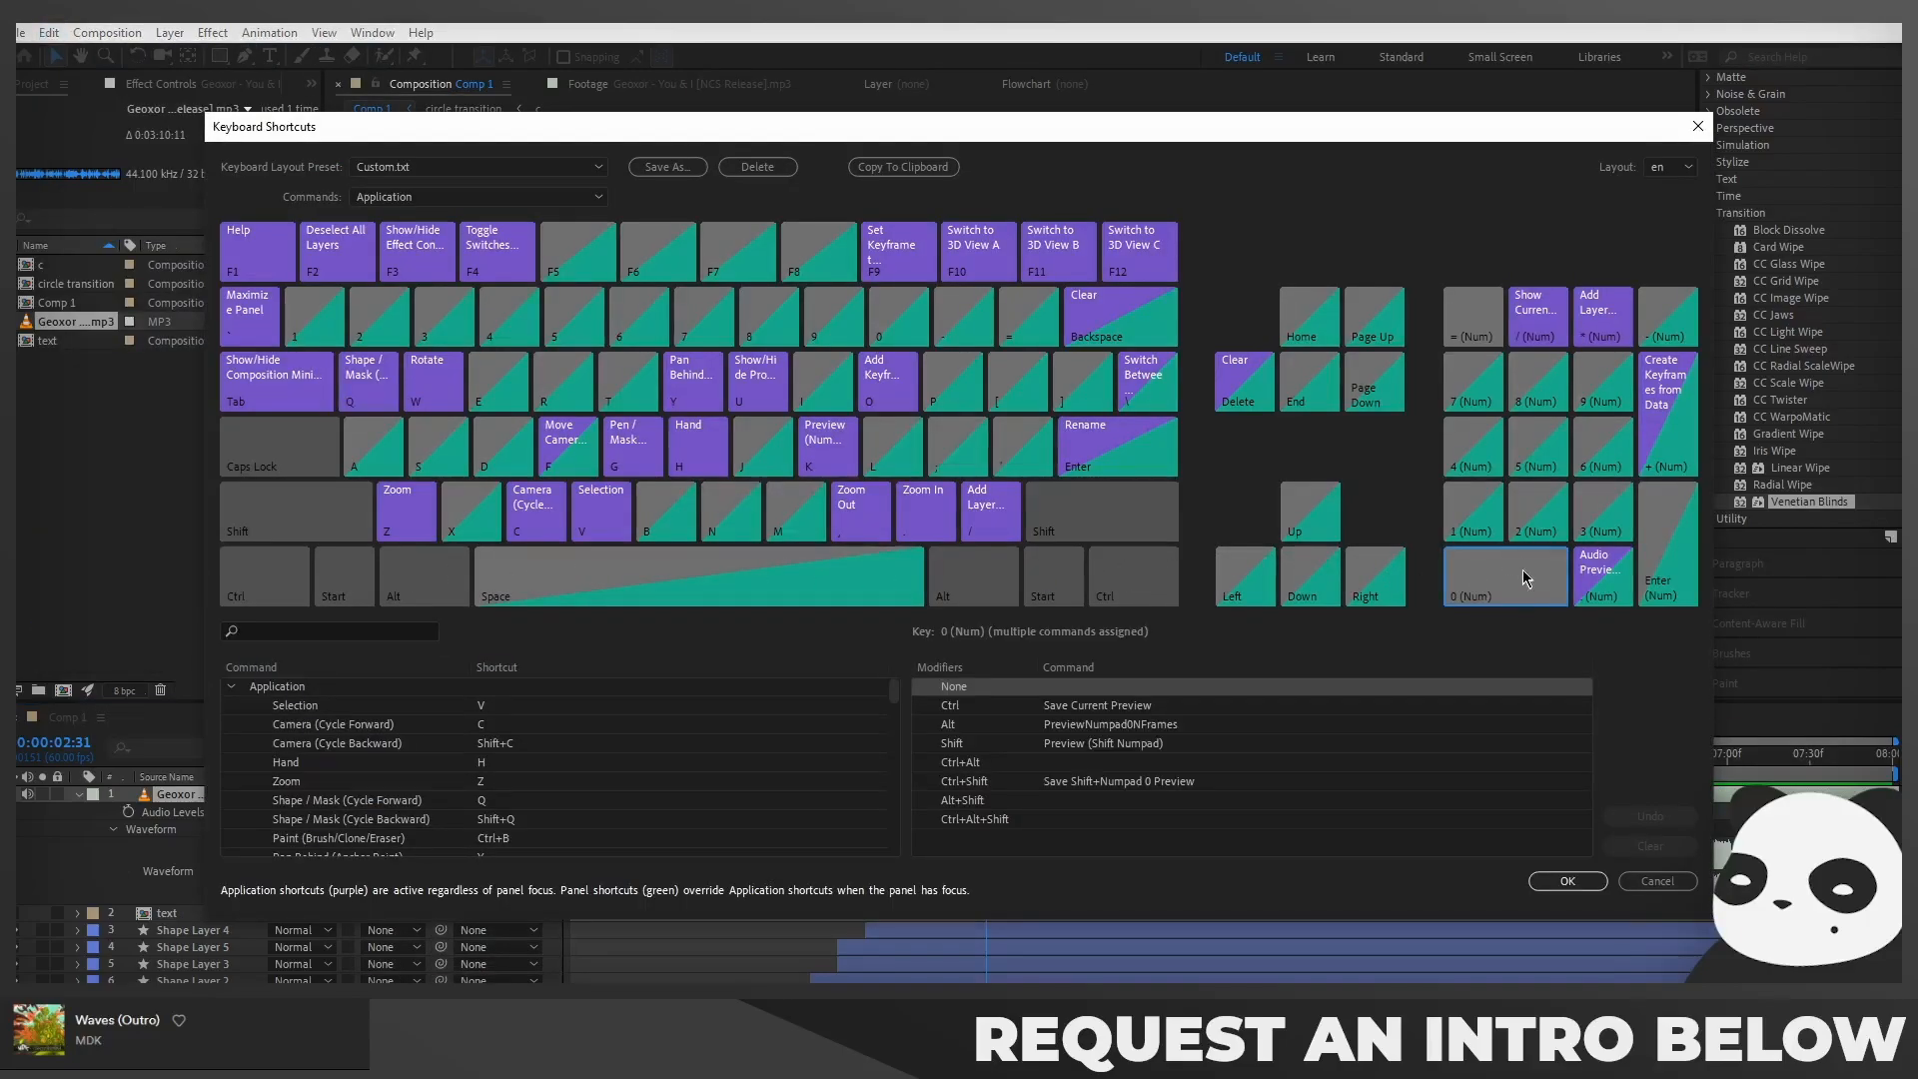
left_click(1605, 587)
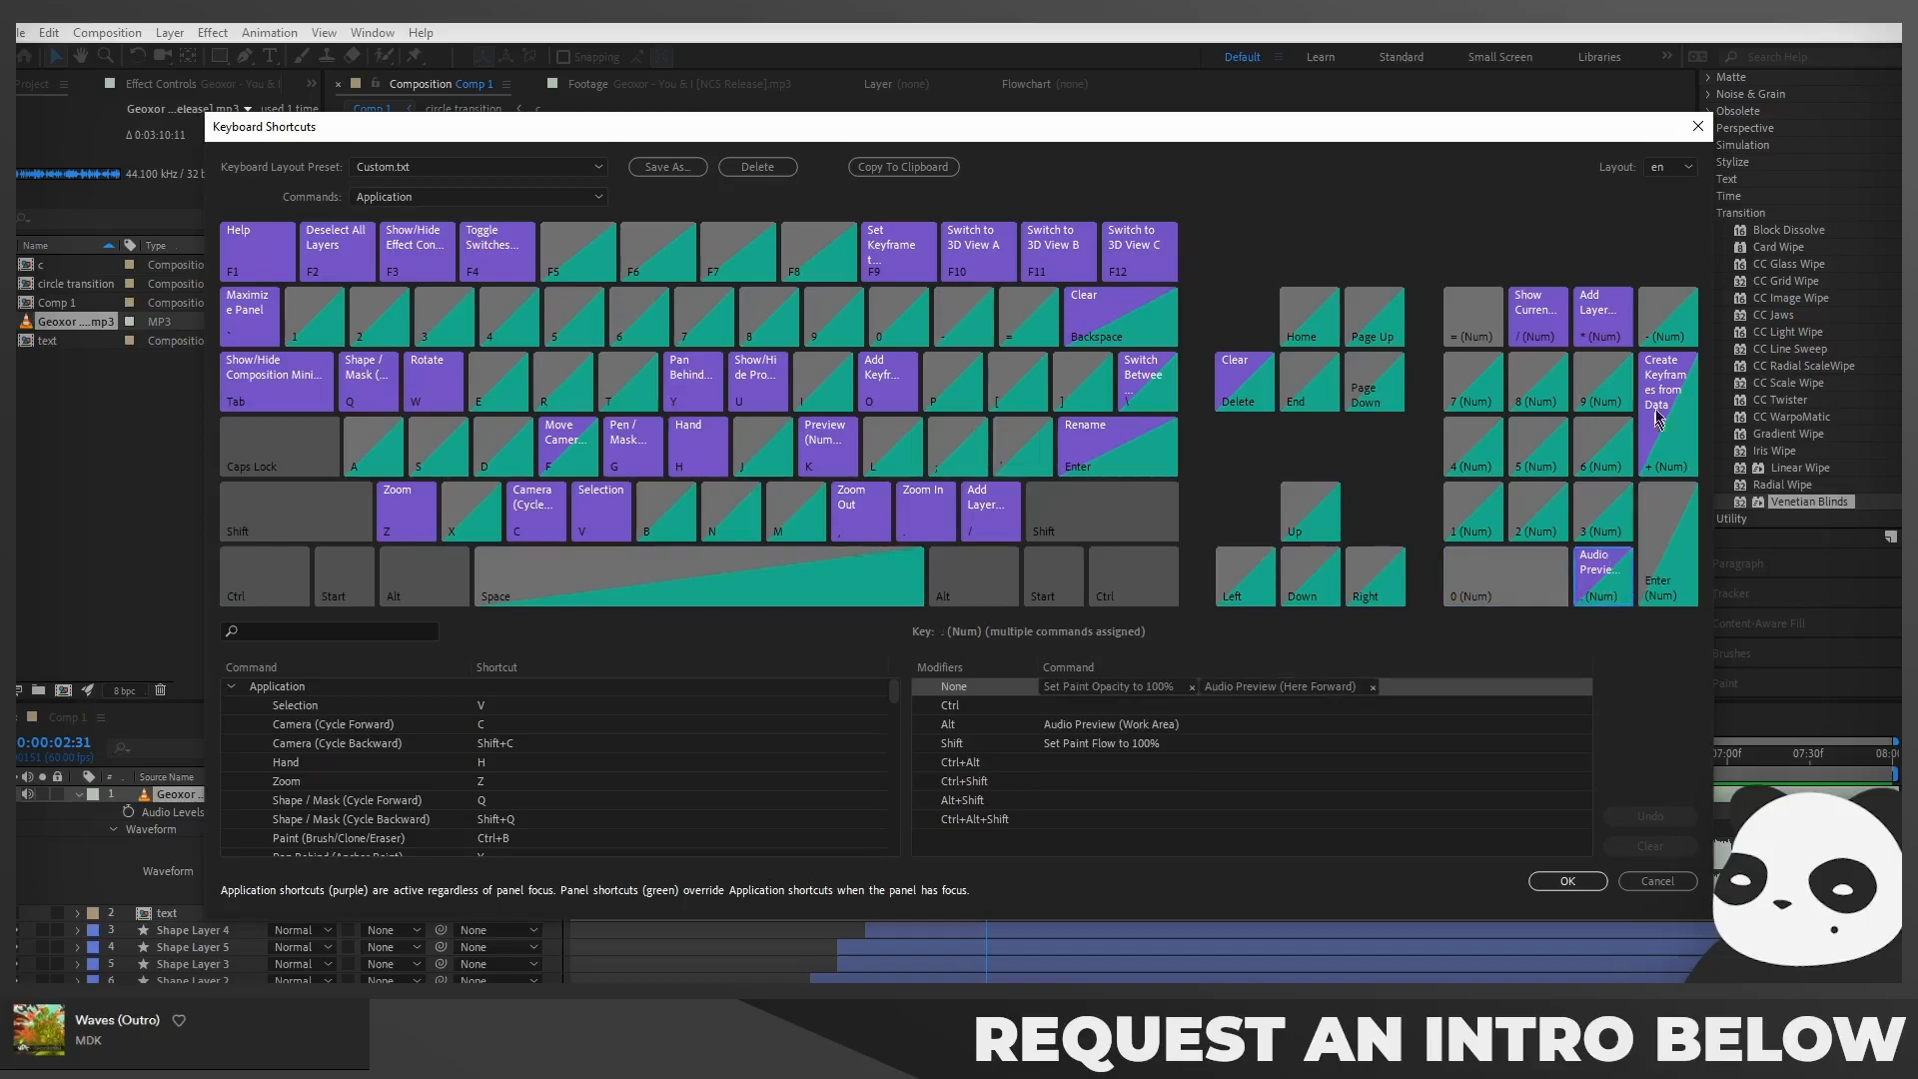
left_click(1698, 126)
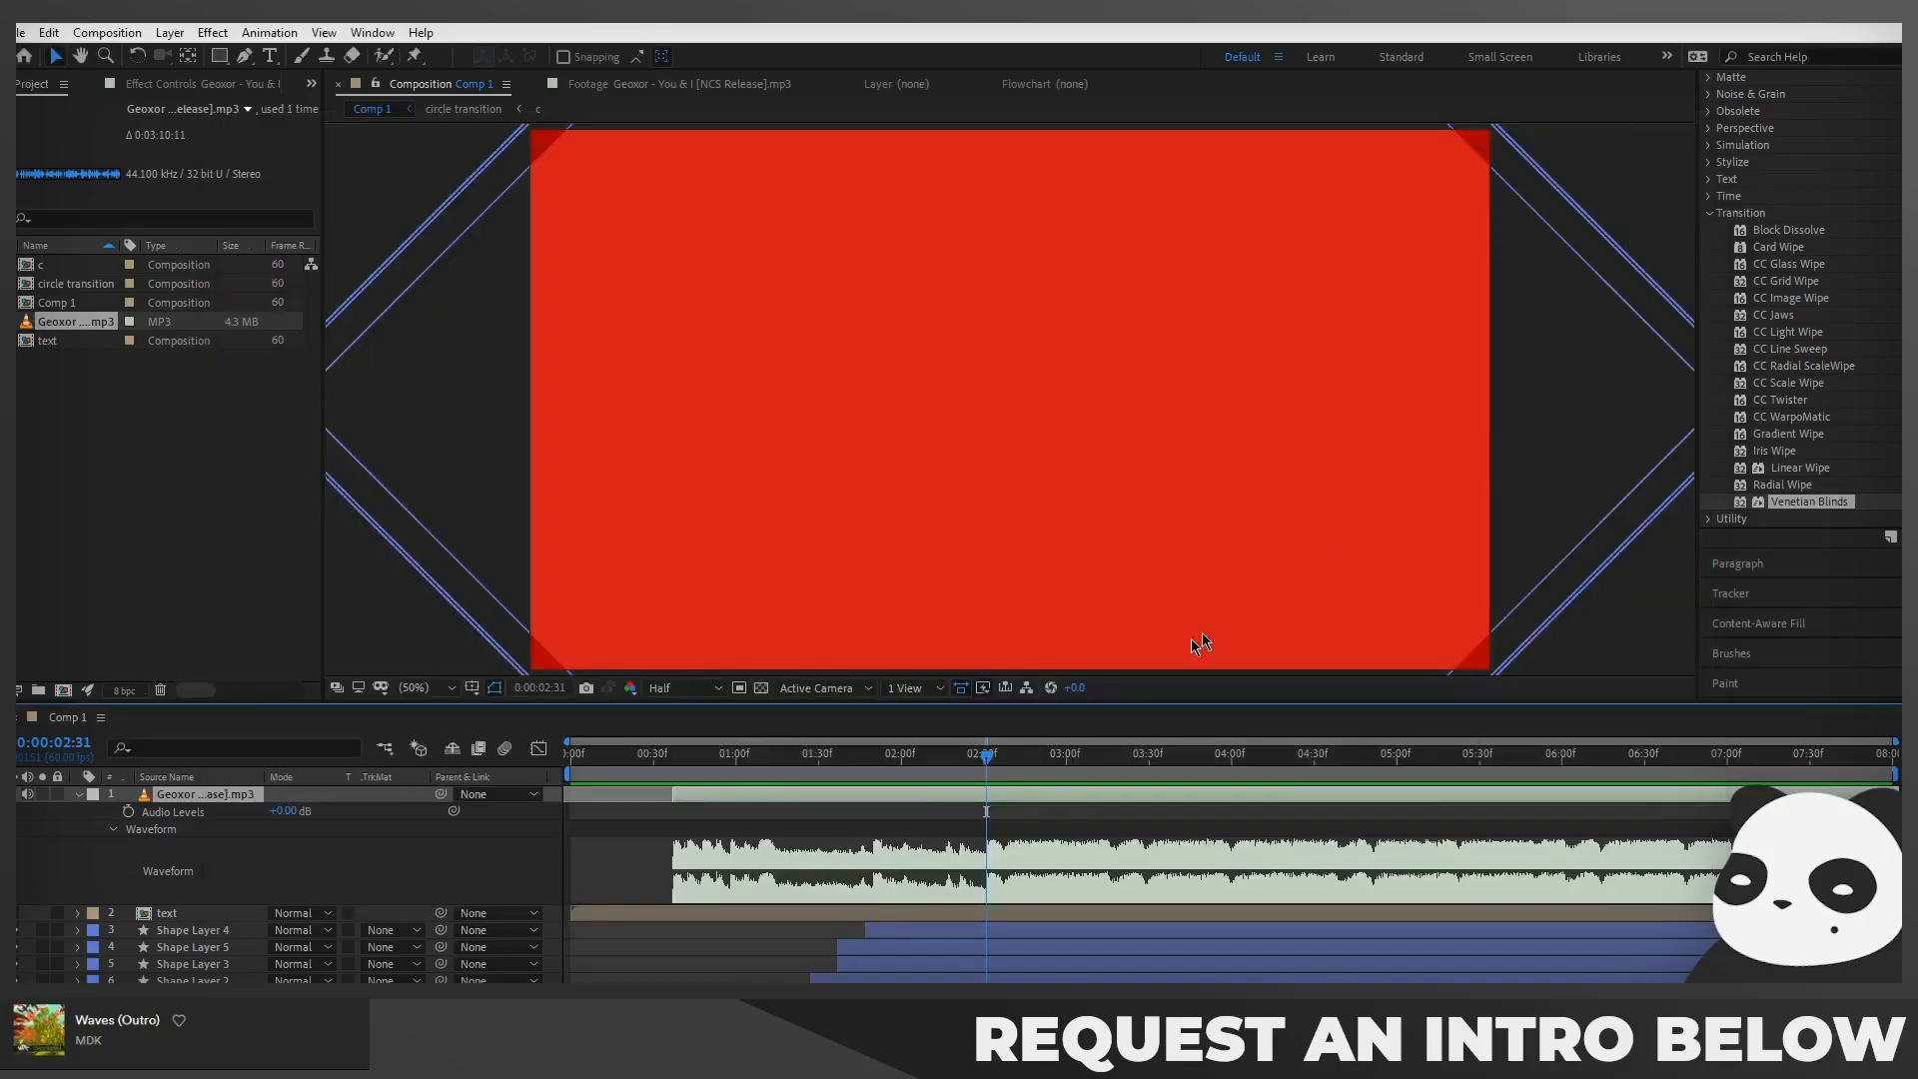
Preview only the audio around the drop and add a composition marker at 0:00:02:31
left_click(1059, 862)
key("KP_Decimal")
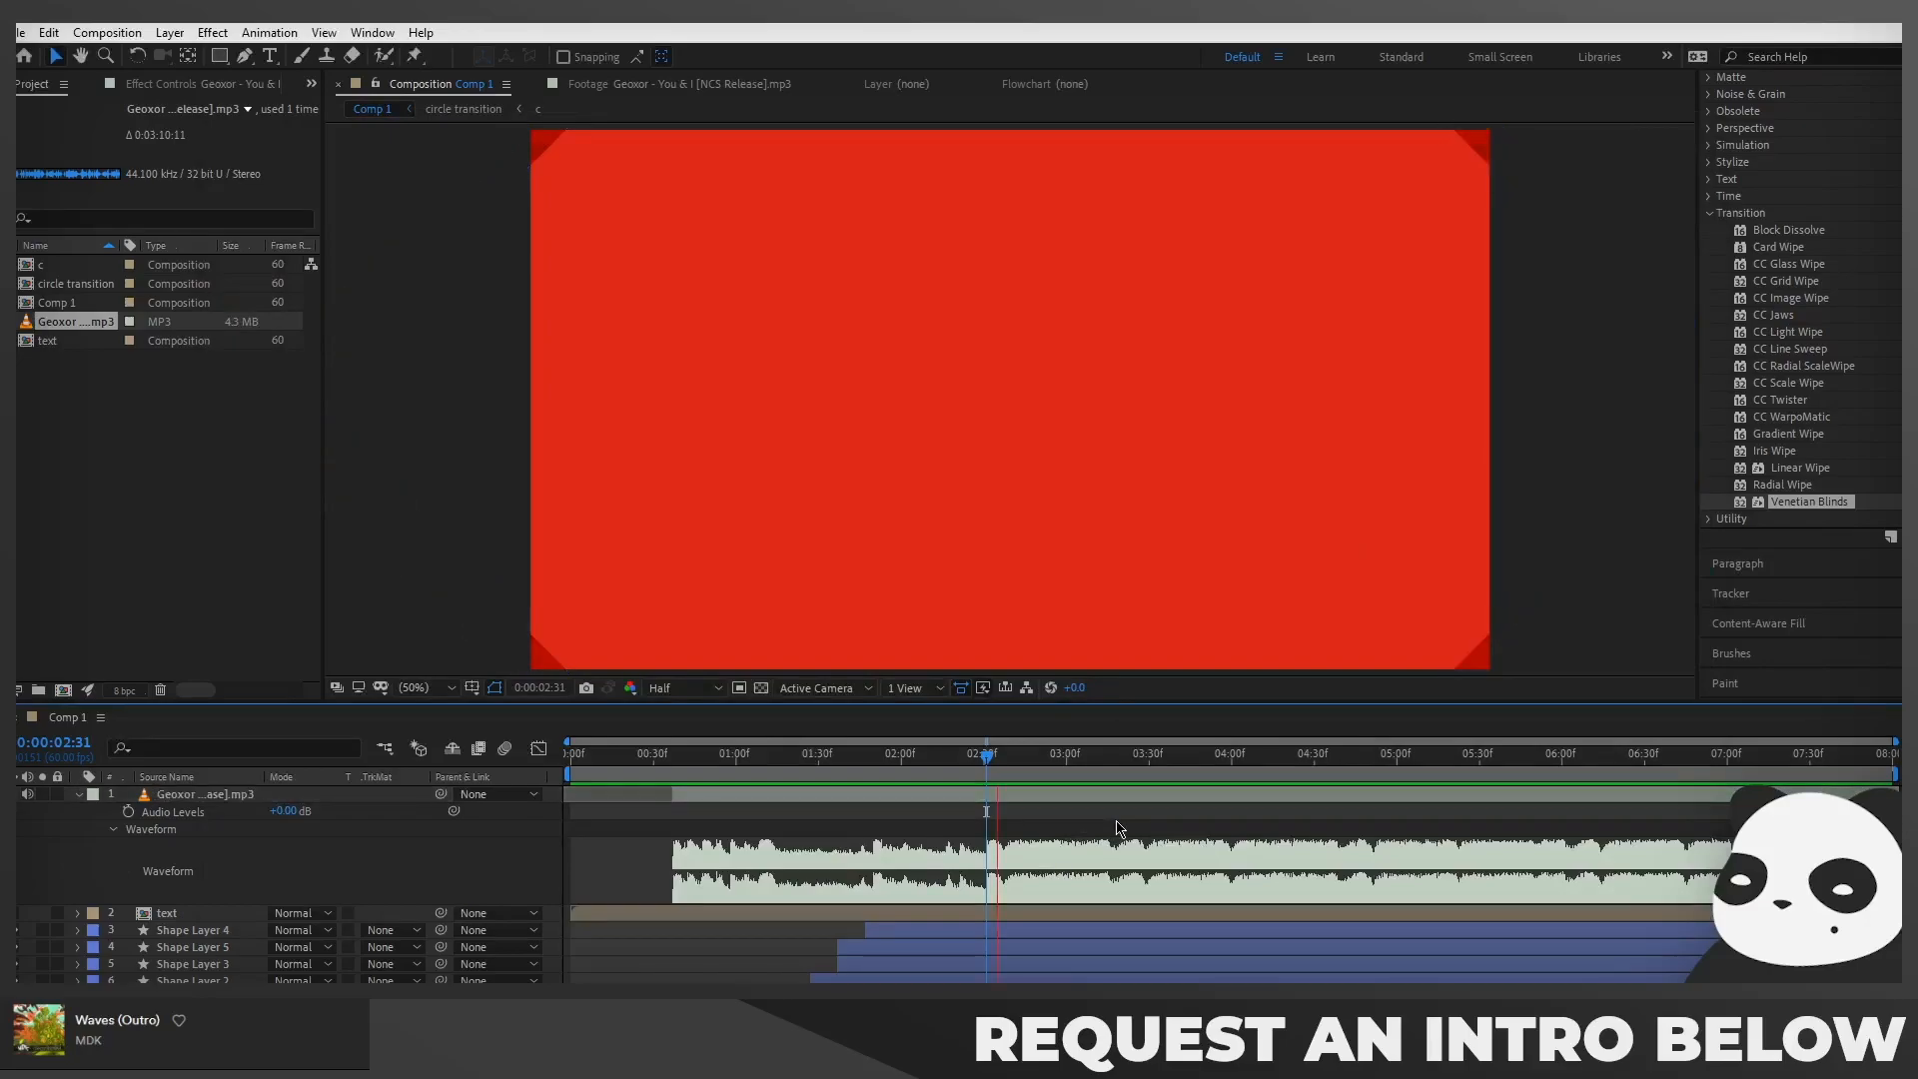
left_click_drag(962, 759, 841, 764)
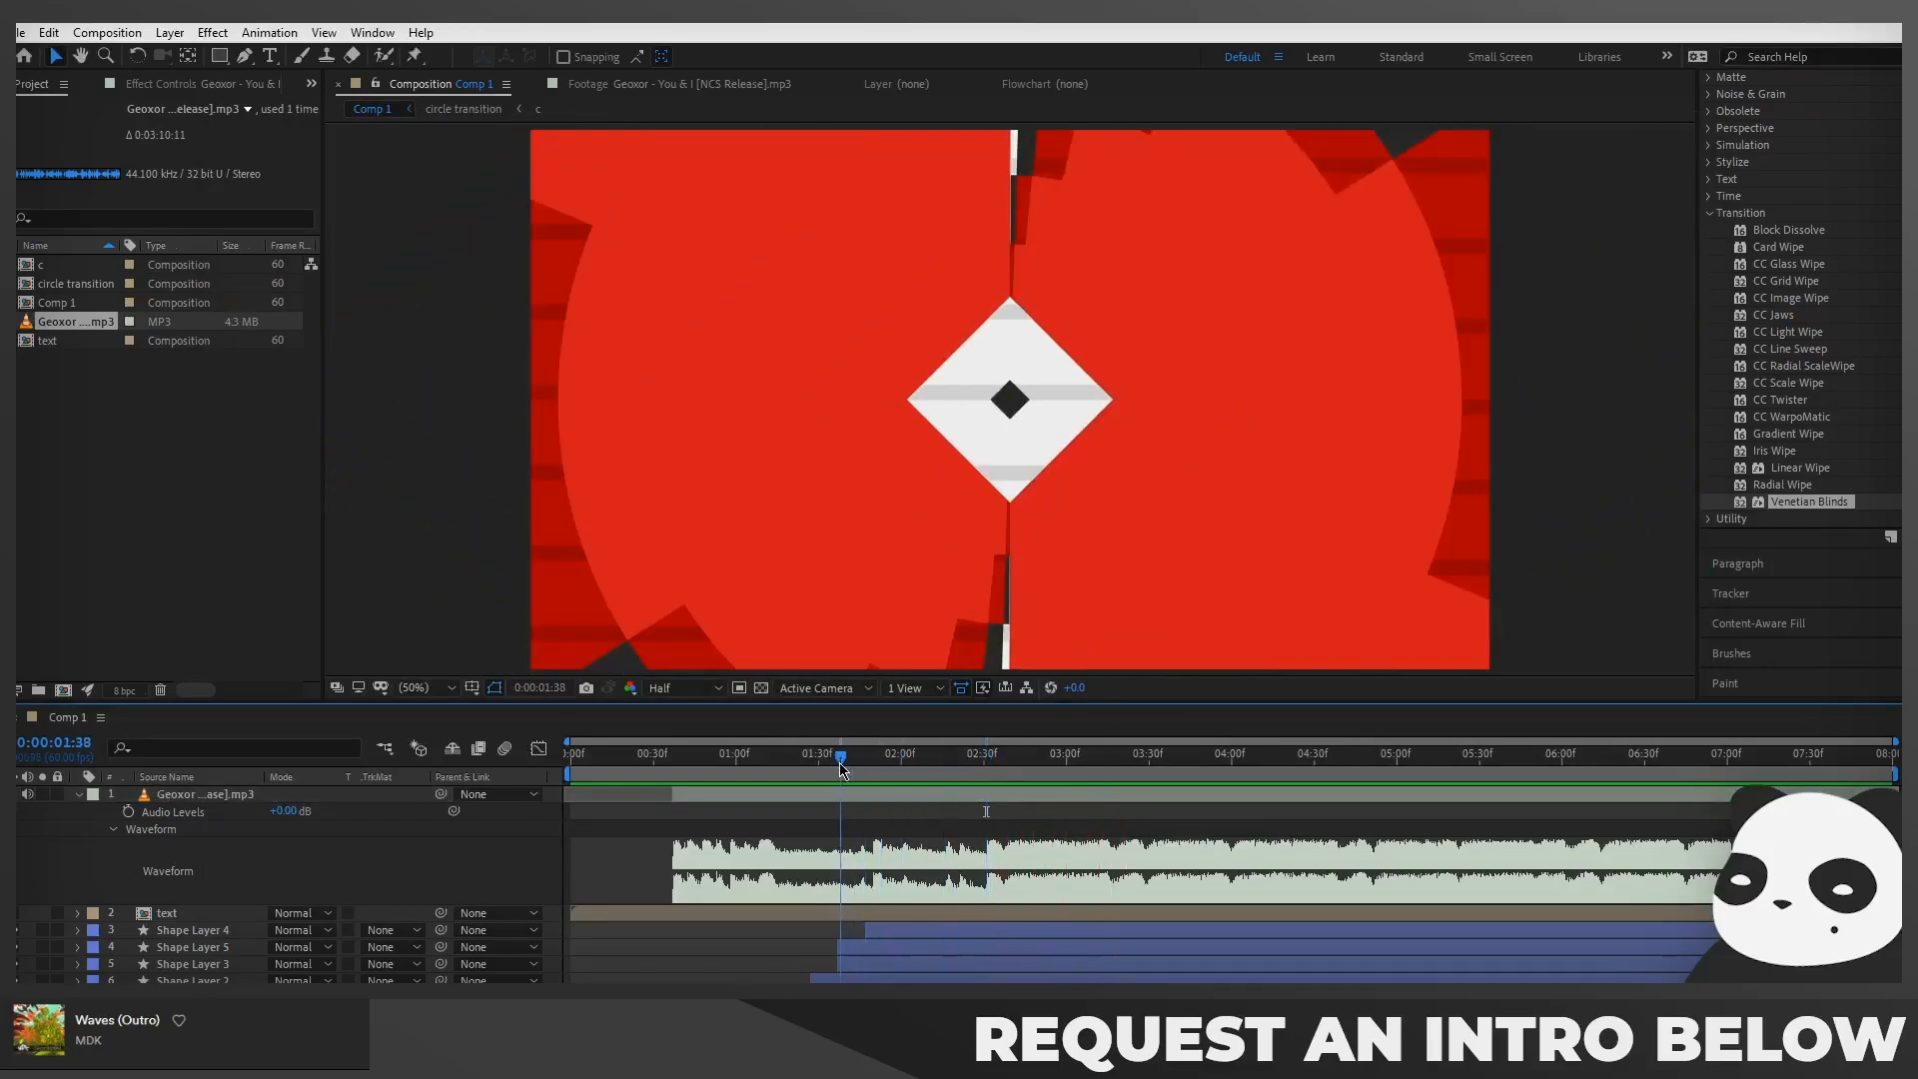
key("KP_Decimal")
left_click(985, 771)
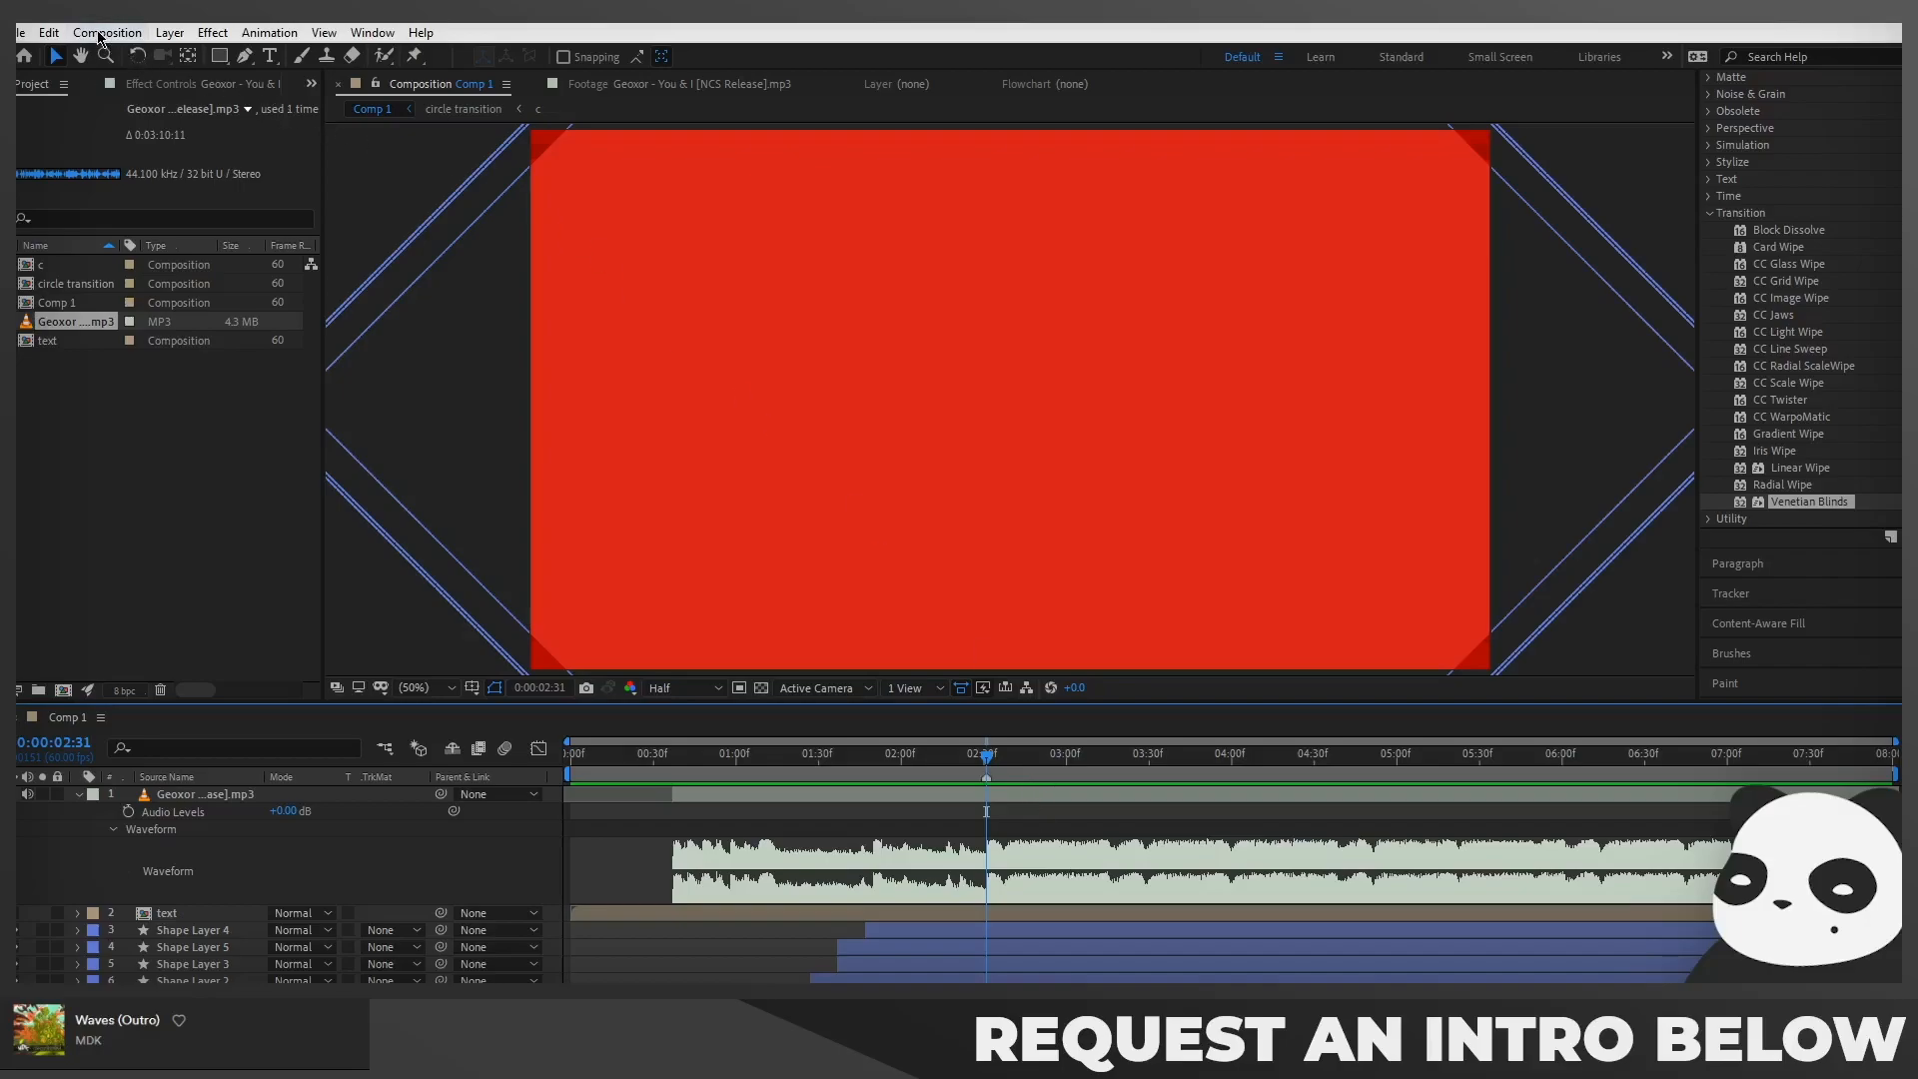
Look up the shortcut for Add Layer Marker in the Keyboard Shortcuts dialog
left_click(48, 32)
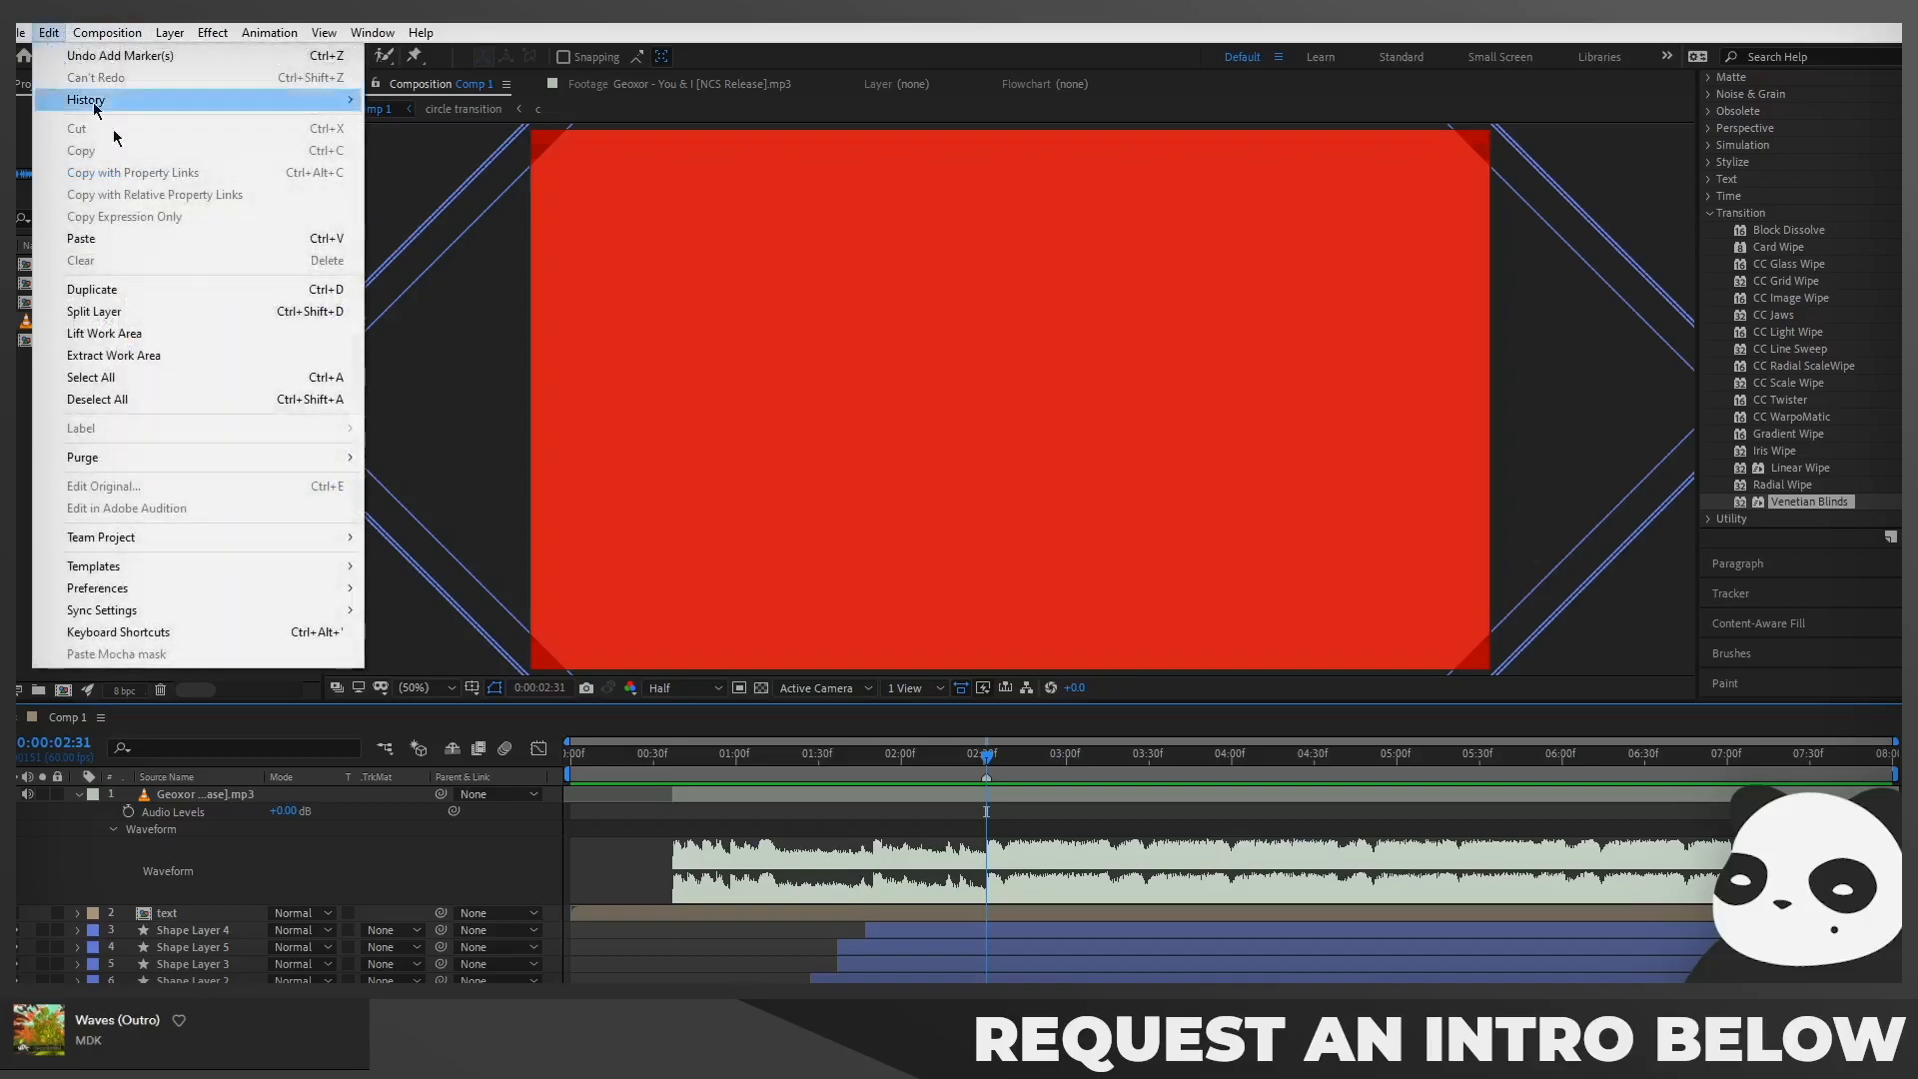
left_click(160, 633)
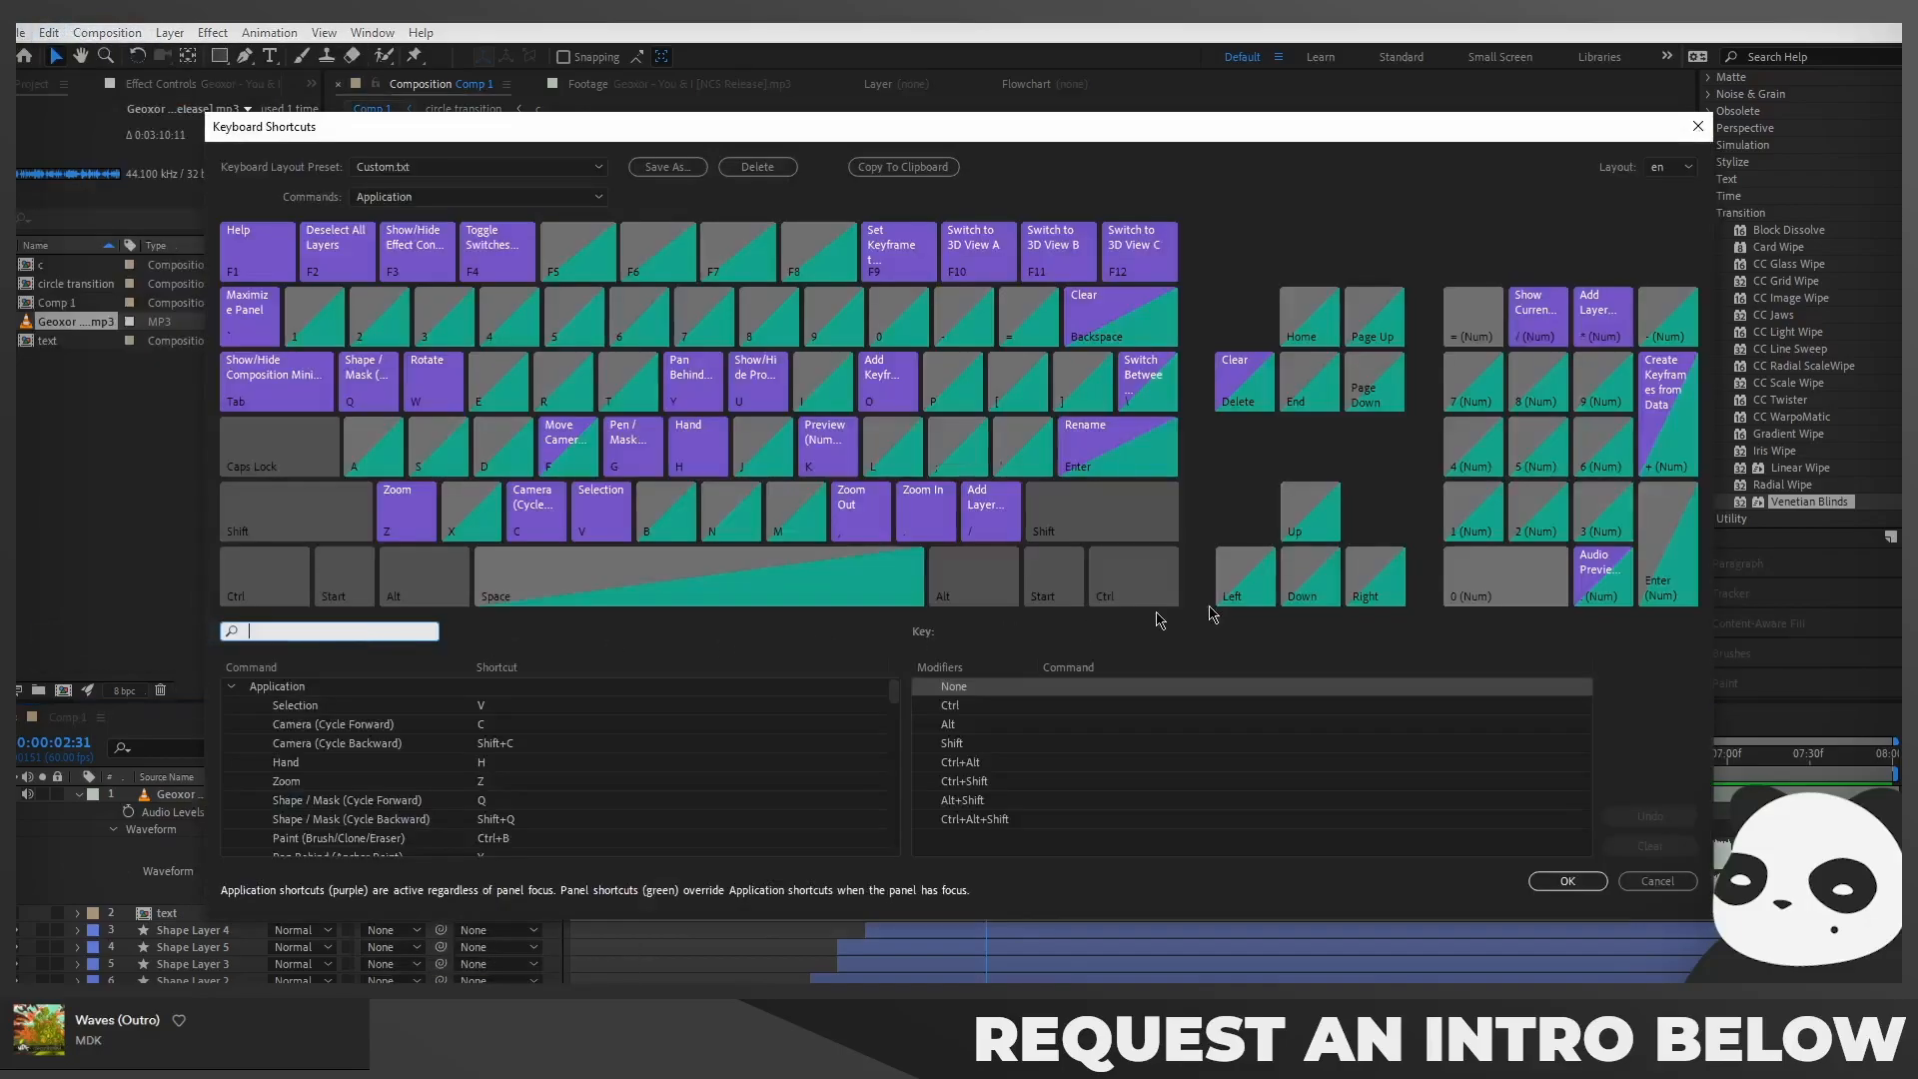
left_click(1603, 325)
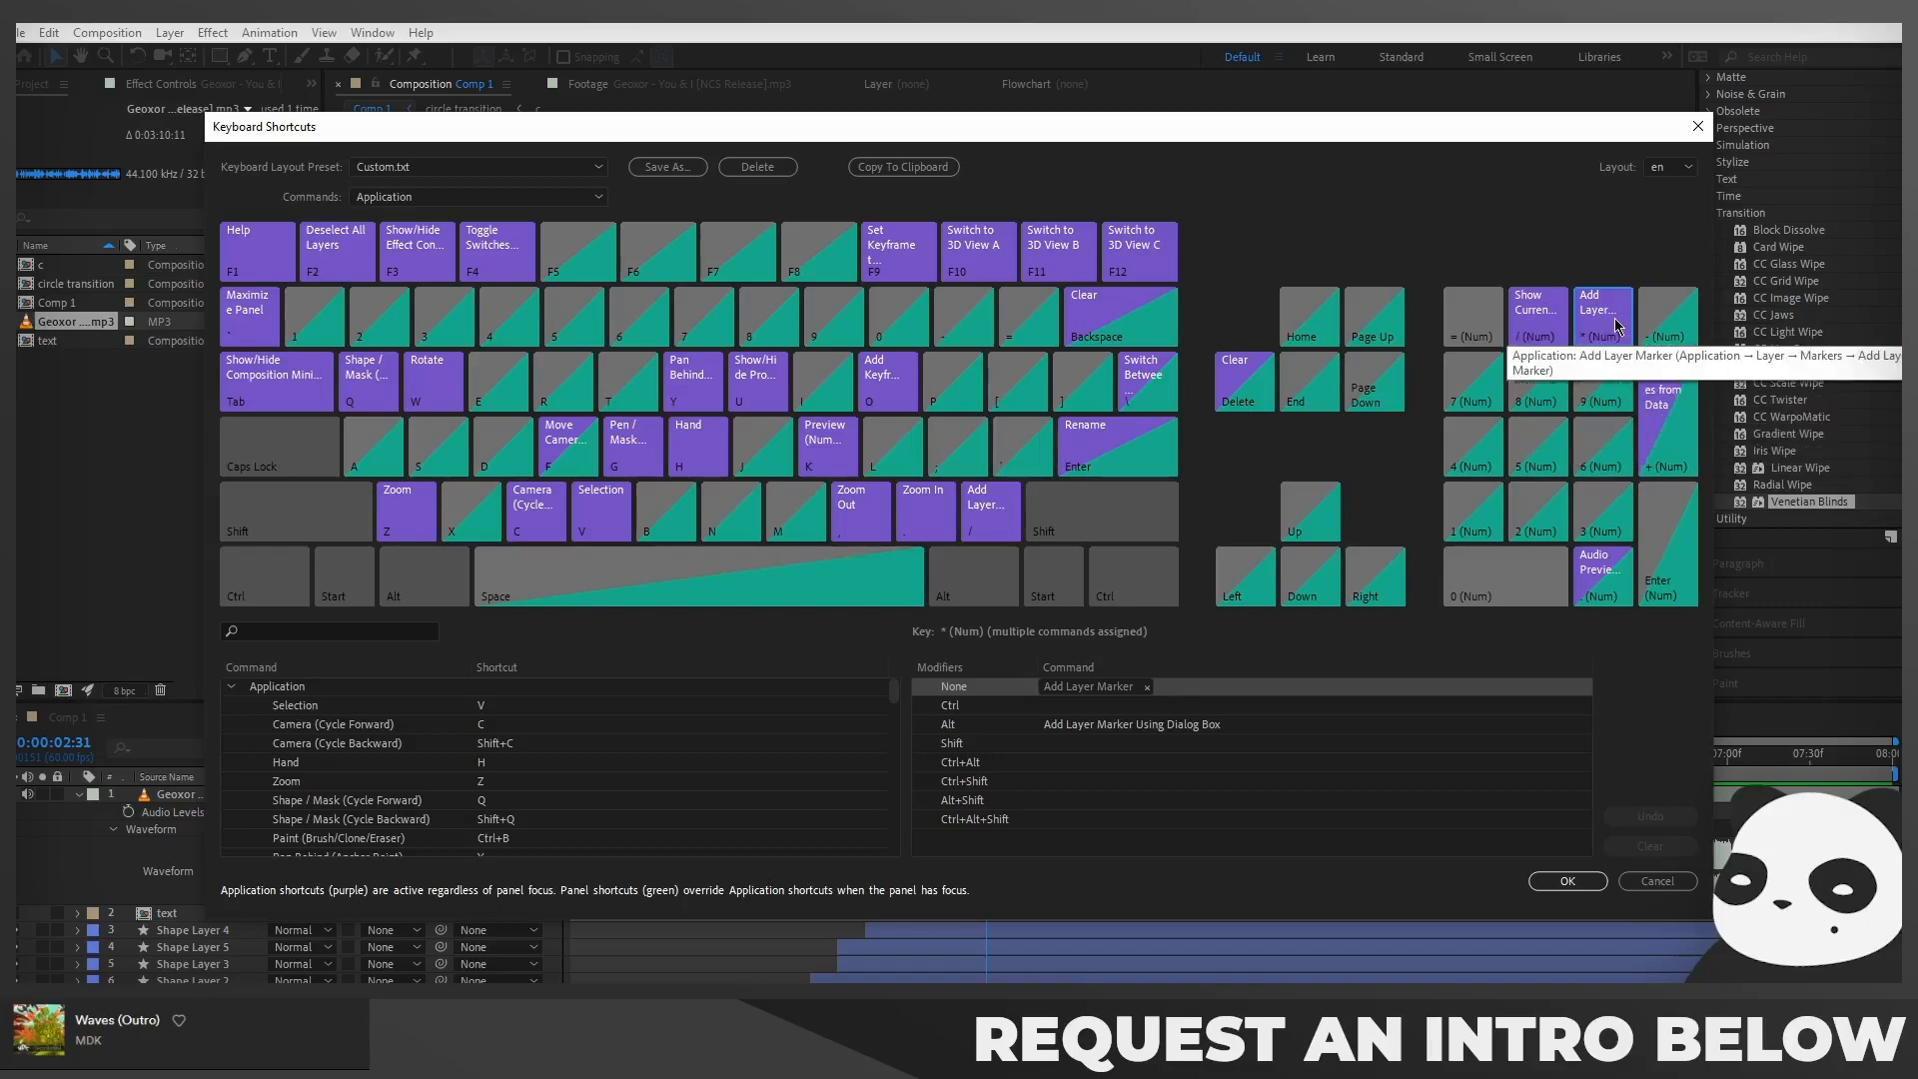
left_click(1698, 126)
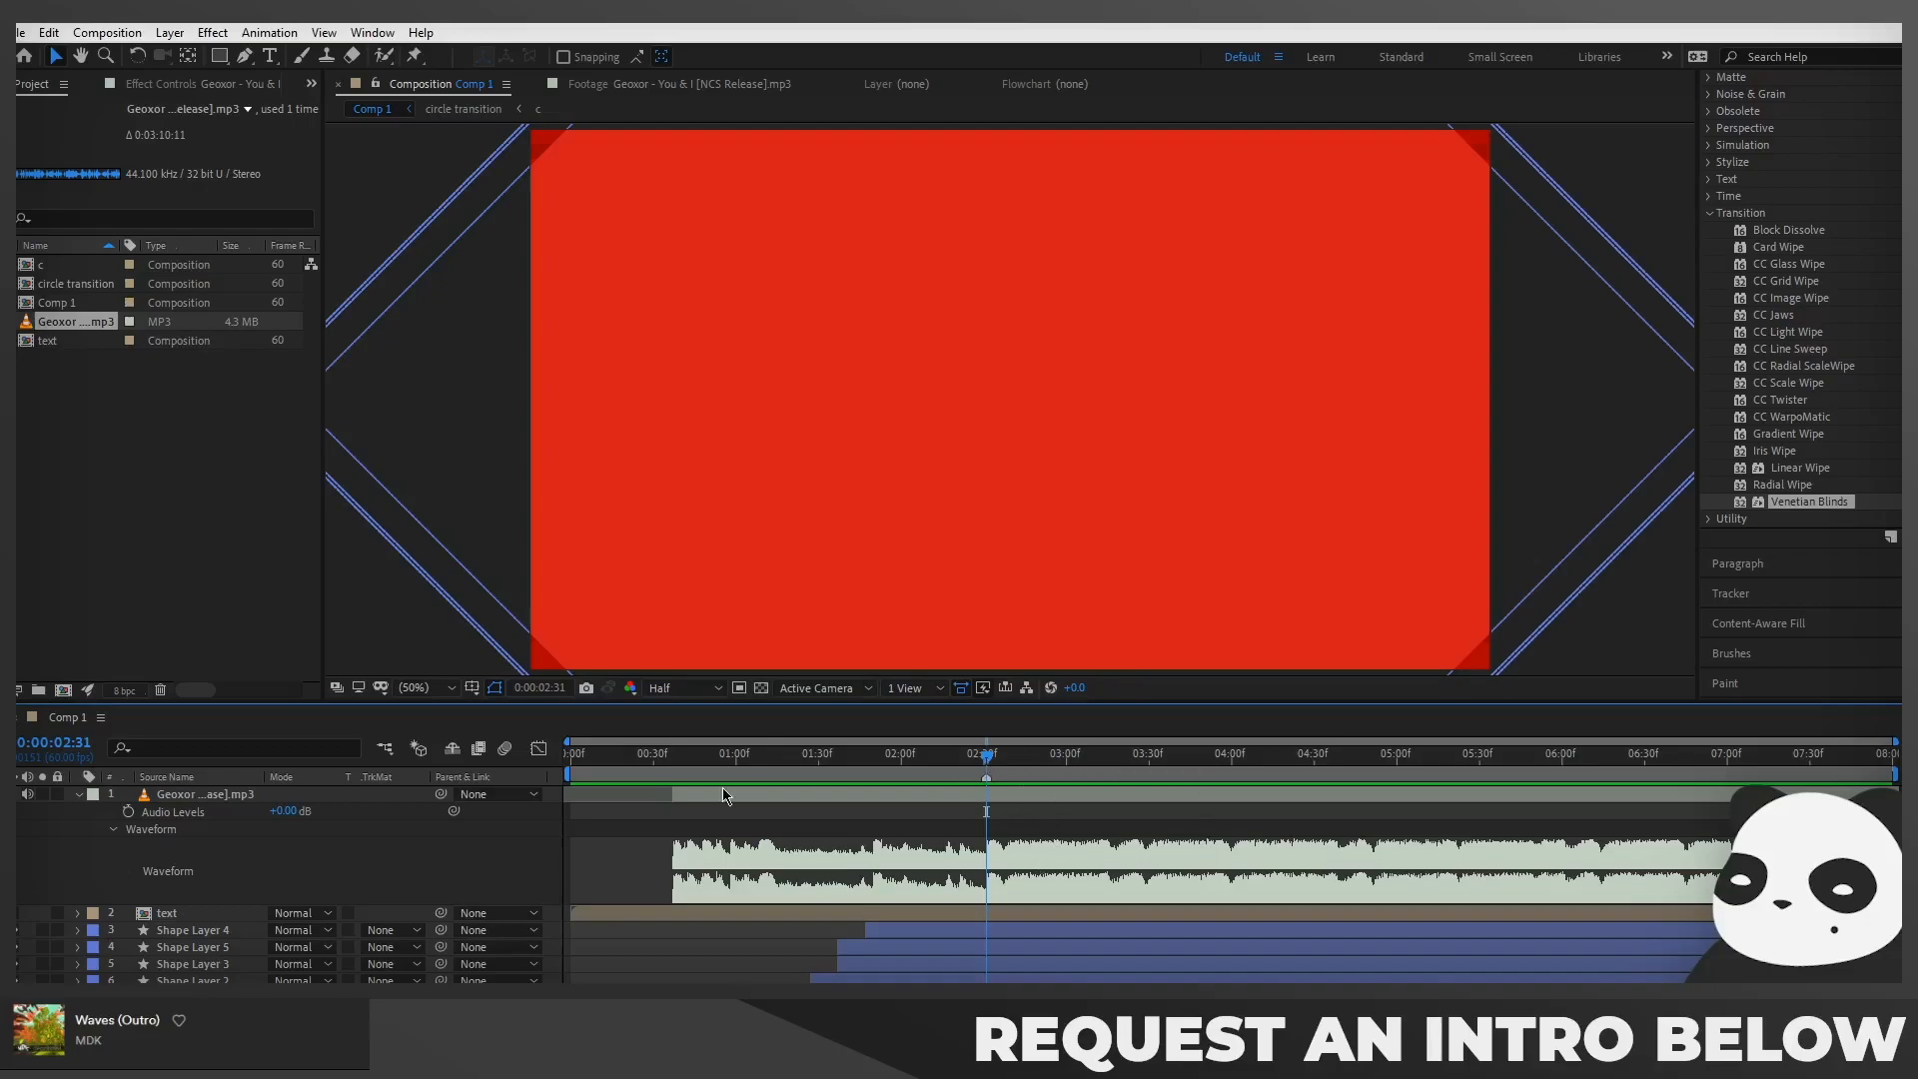
Extend the start of the music layer back to the beginning of Comp 1 and play the intro with sound
left_click_drag(669, 792, 570, 800)
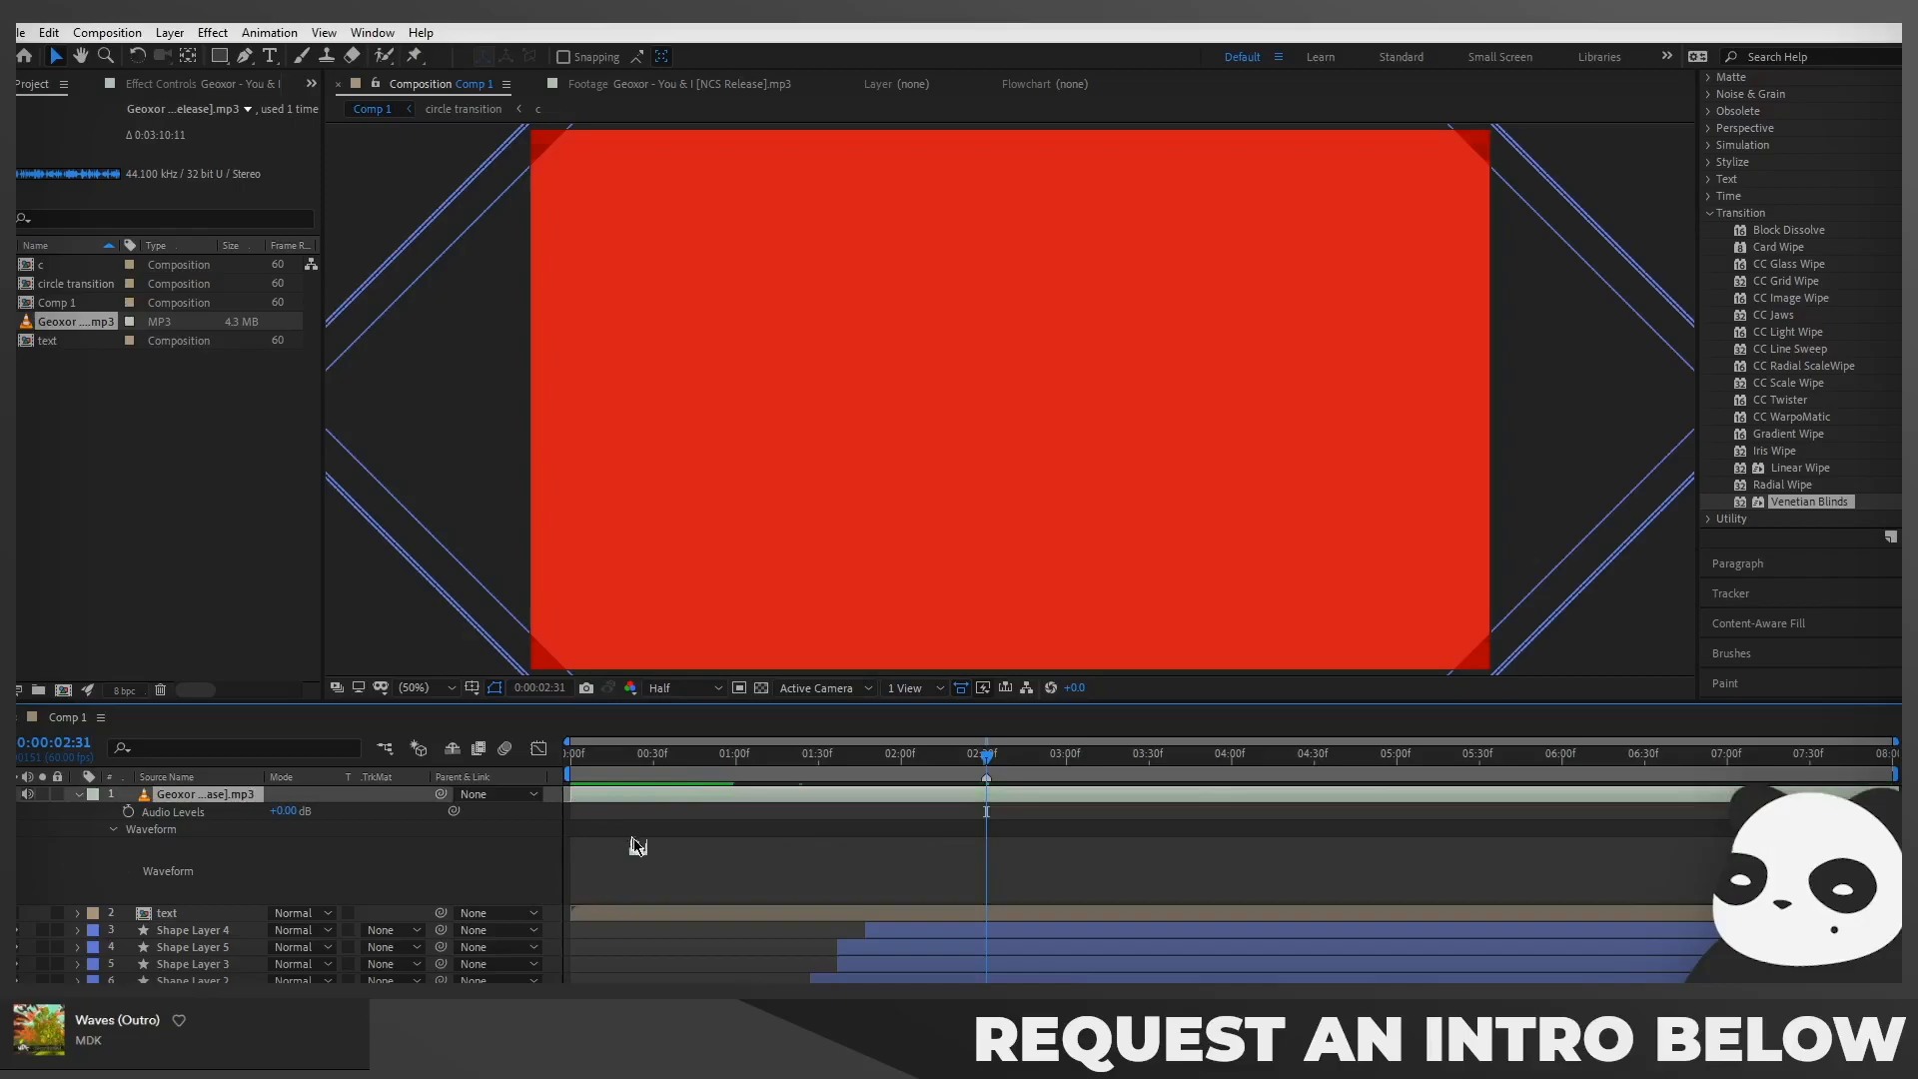
key("Home")
key("space")
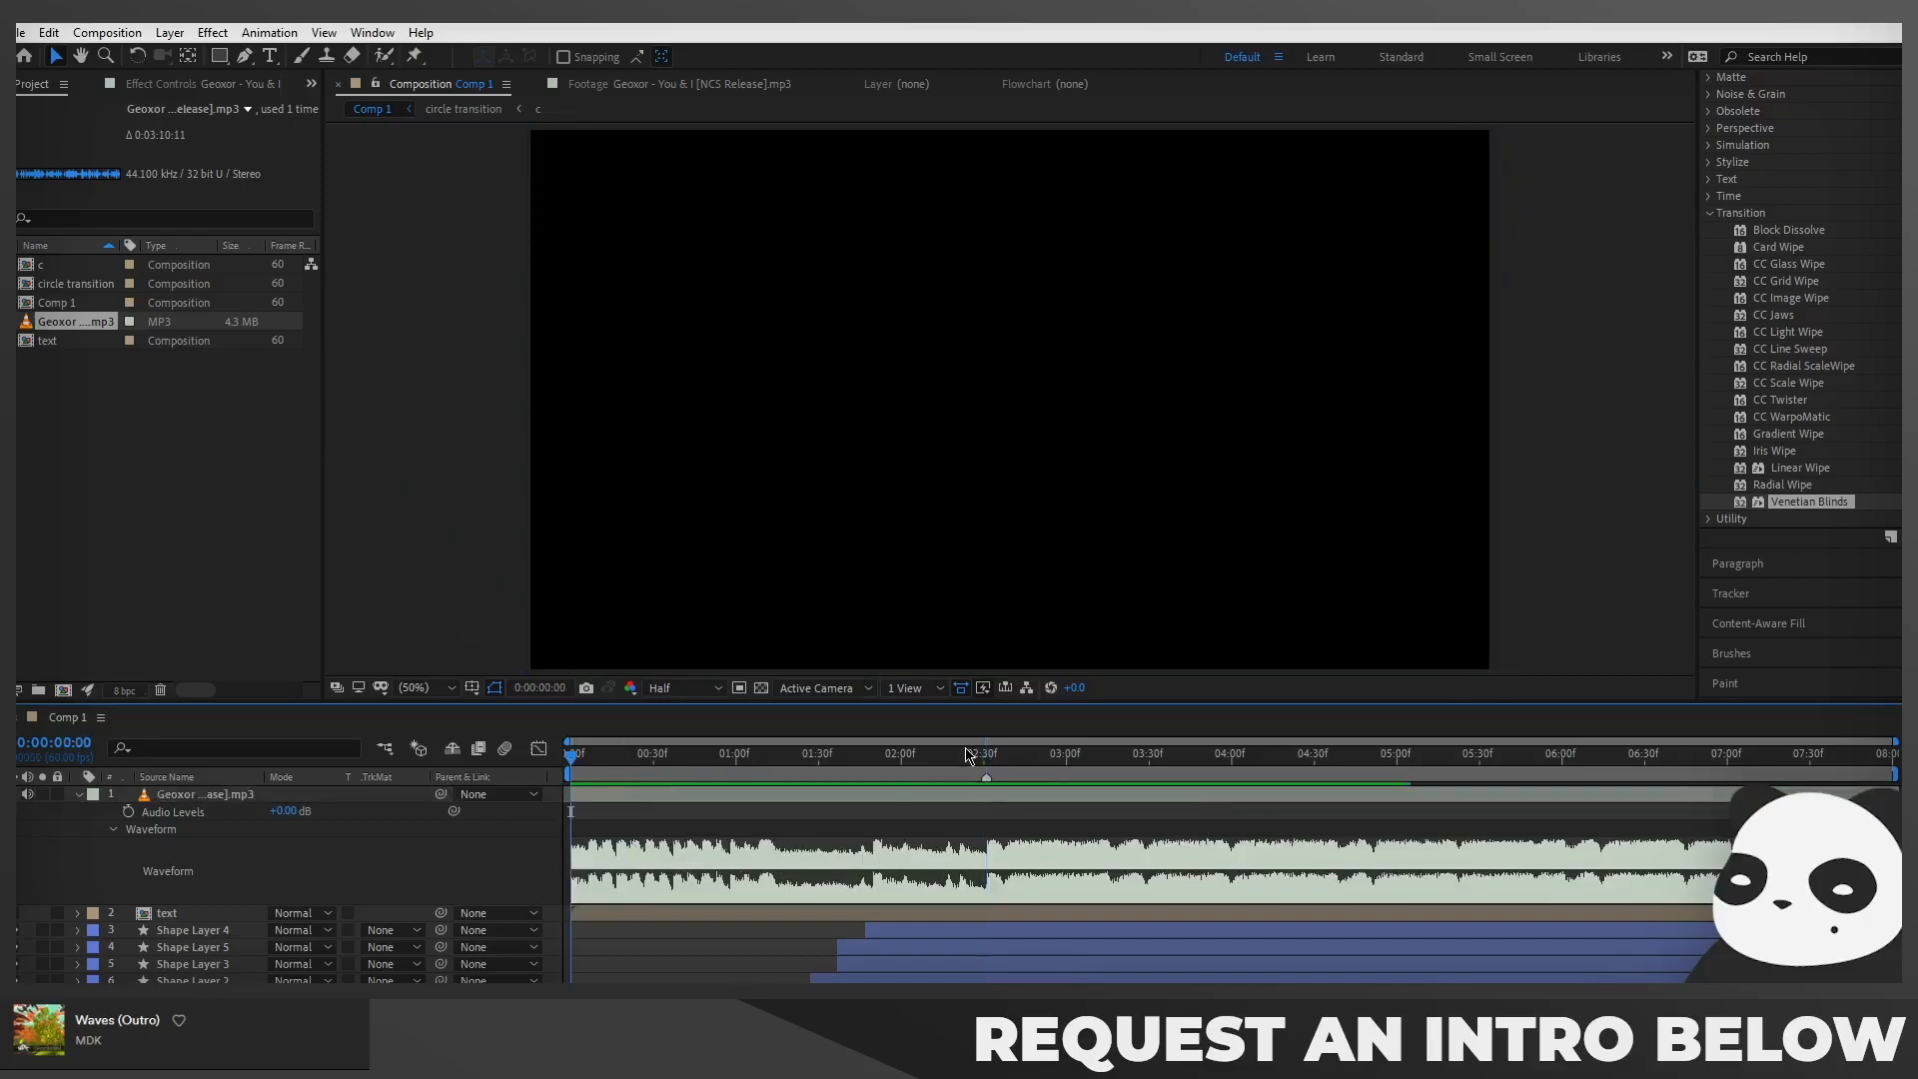
left_click_drag(516, 744, 528, 753)
key("space")
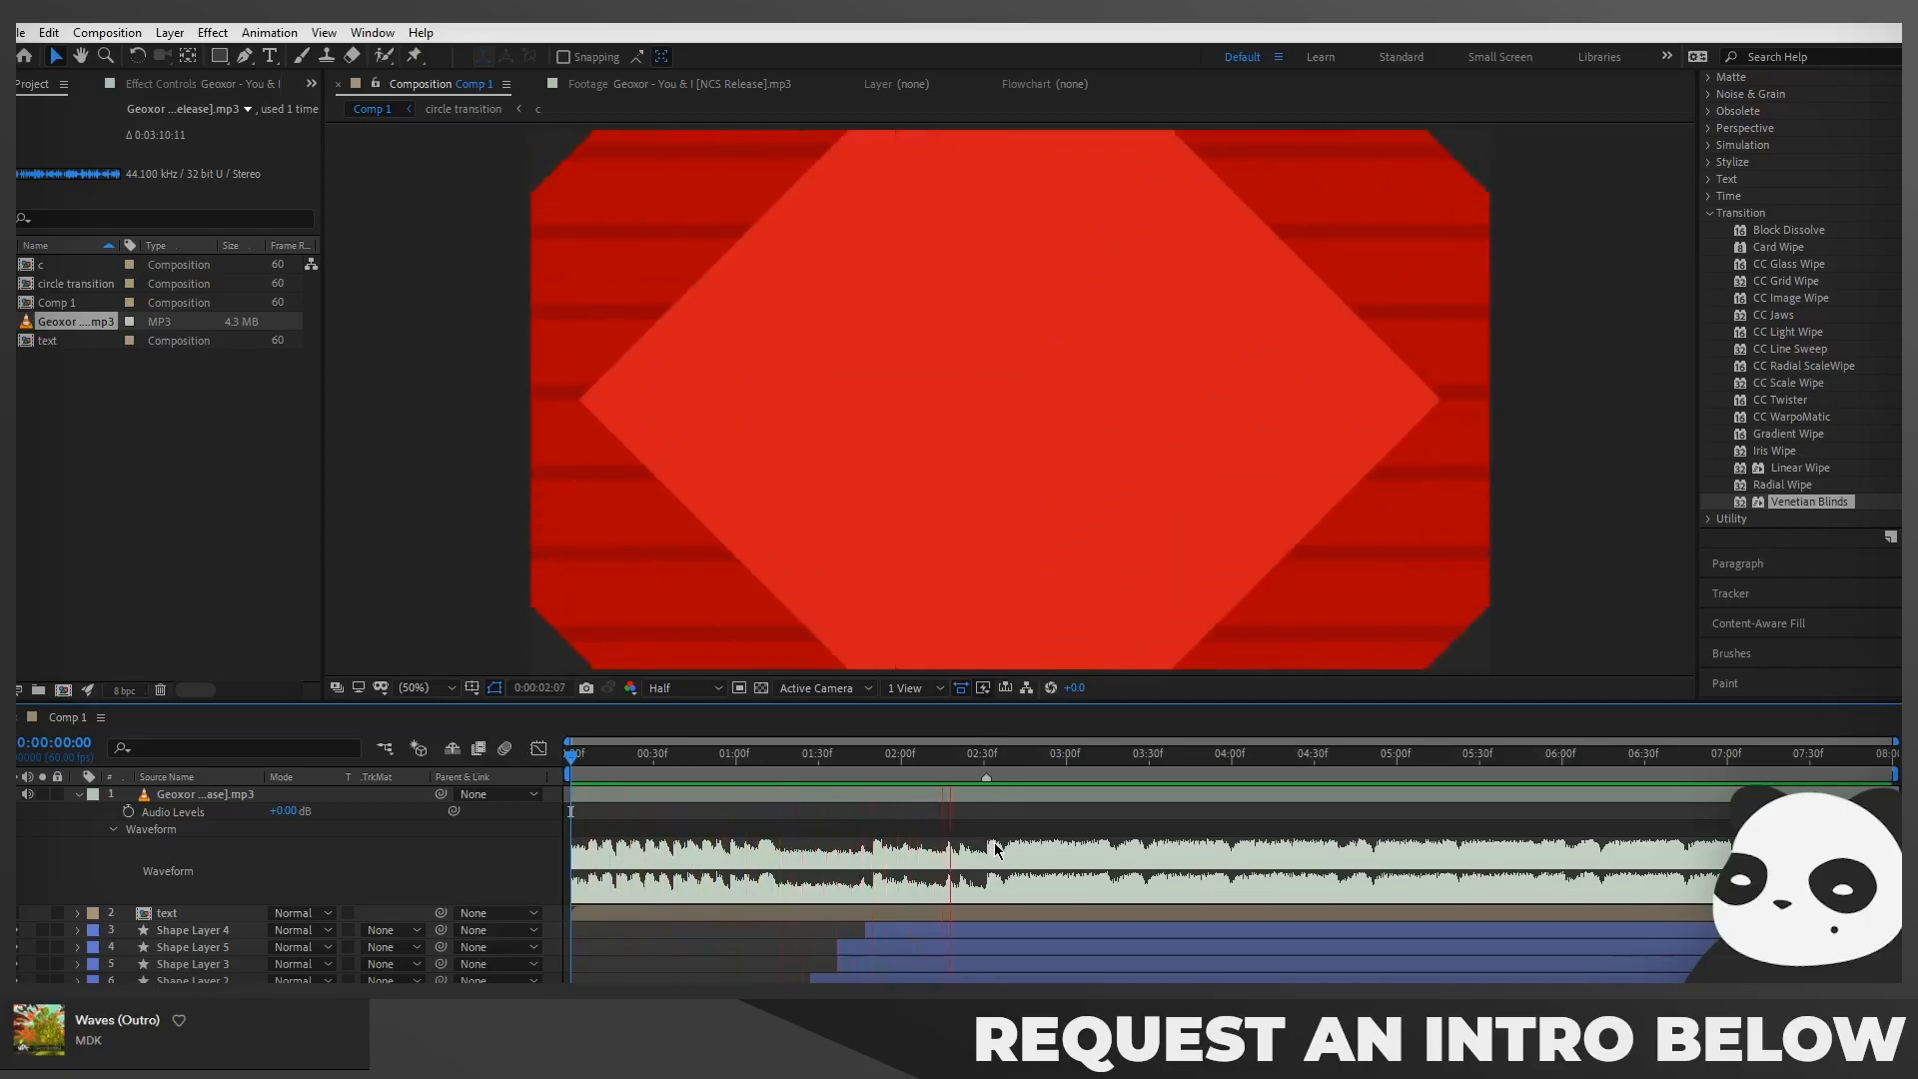
Preview the music from the 0:00:02:31 marker and add markers on the next three beats, the last at 0:00:03:53
left_click(987, 766)
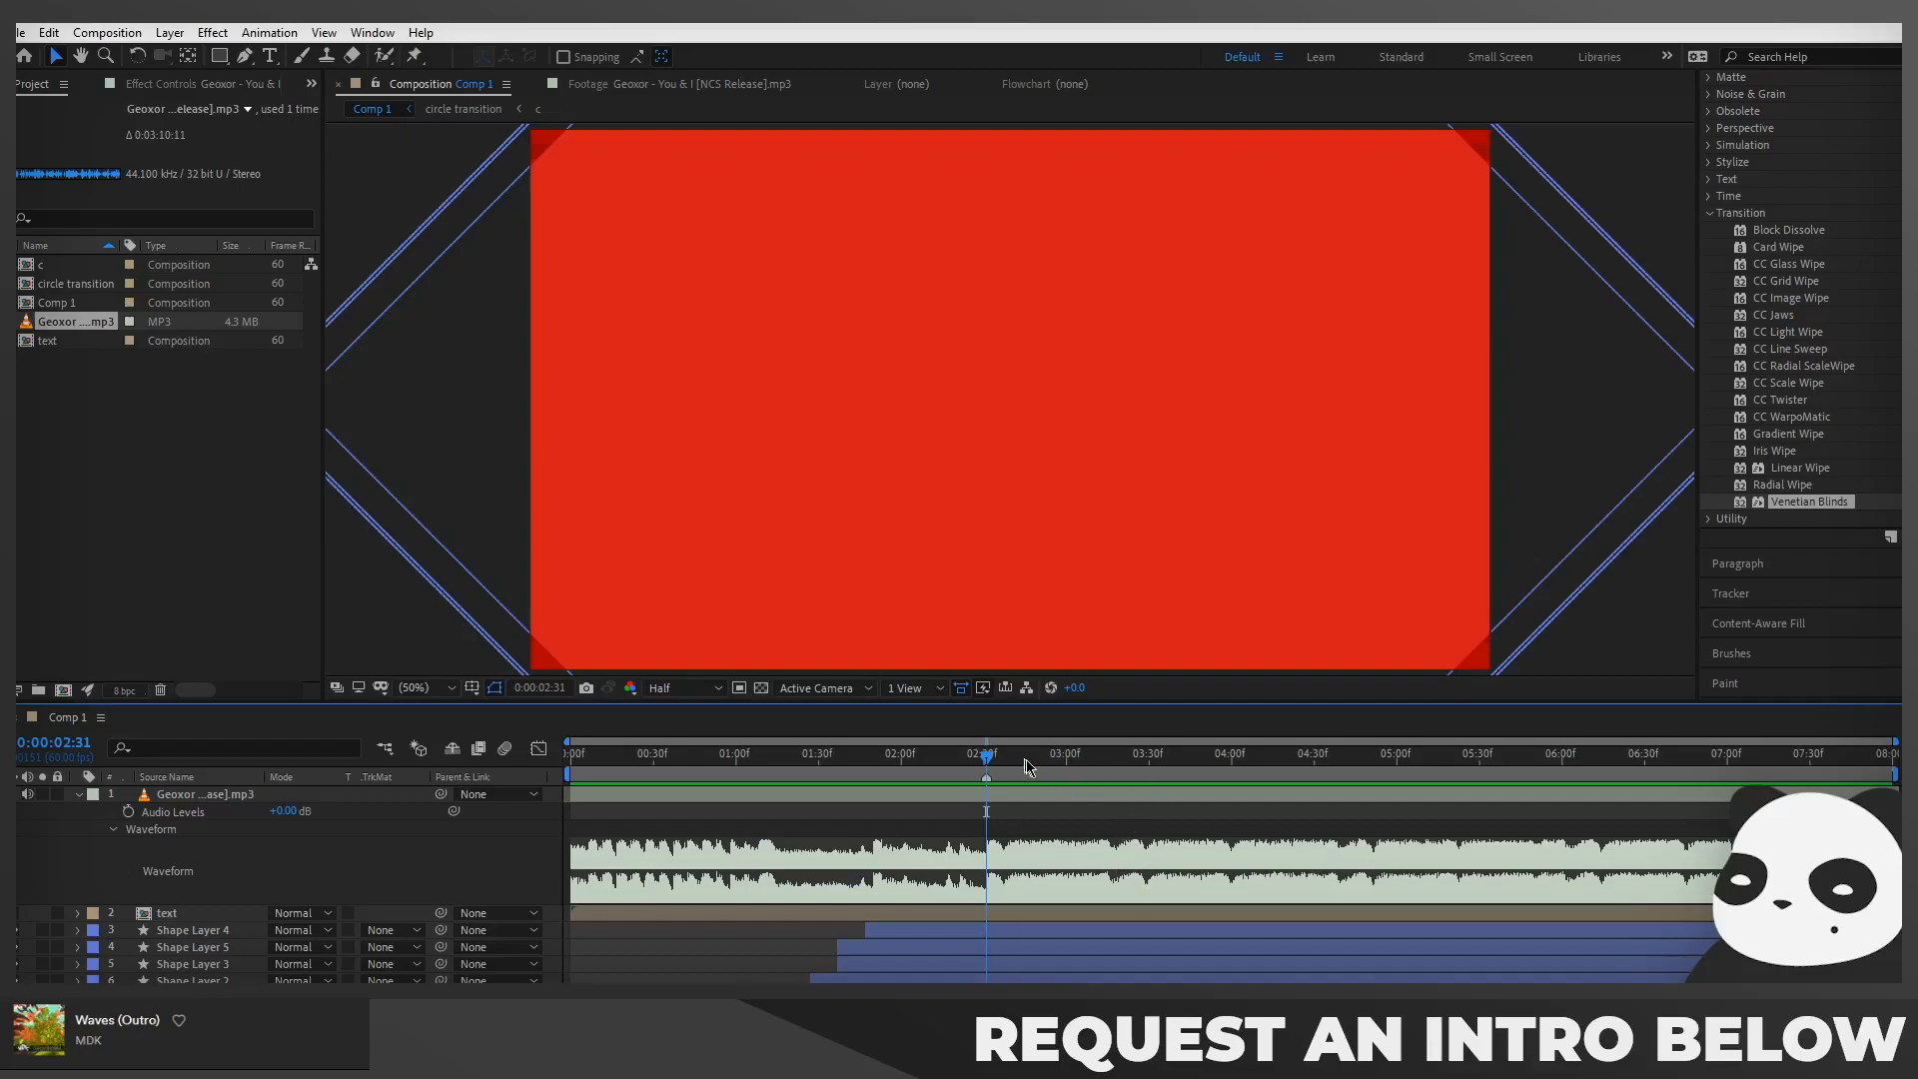
left_click_drag(1026, 762, 987, 774)
left_click(1045, 757)
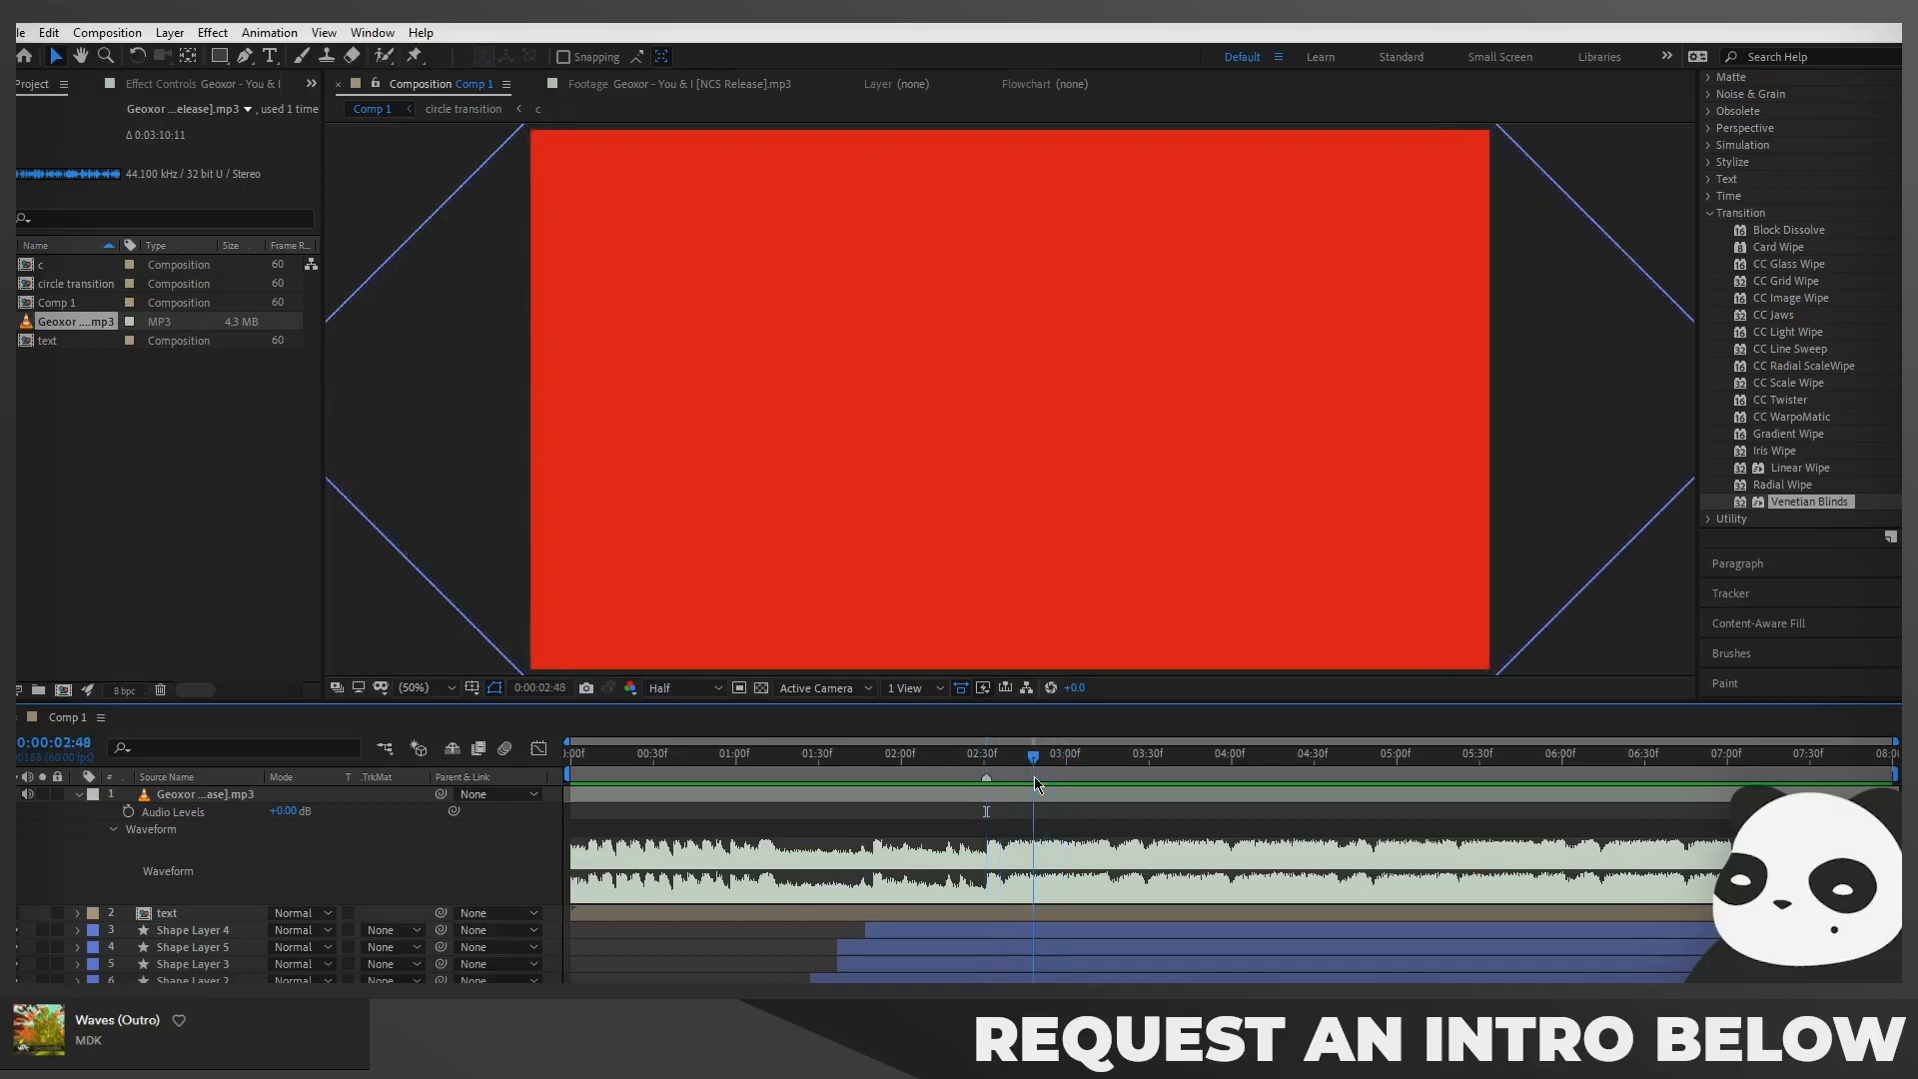
left_click(986, 776)
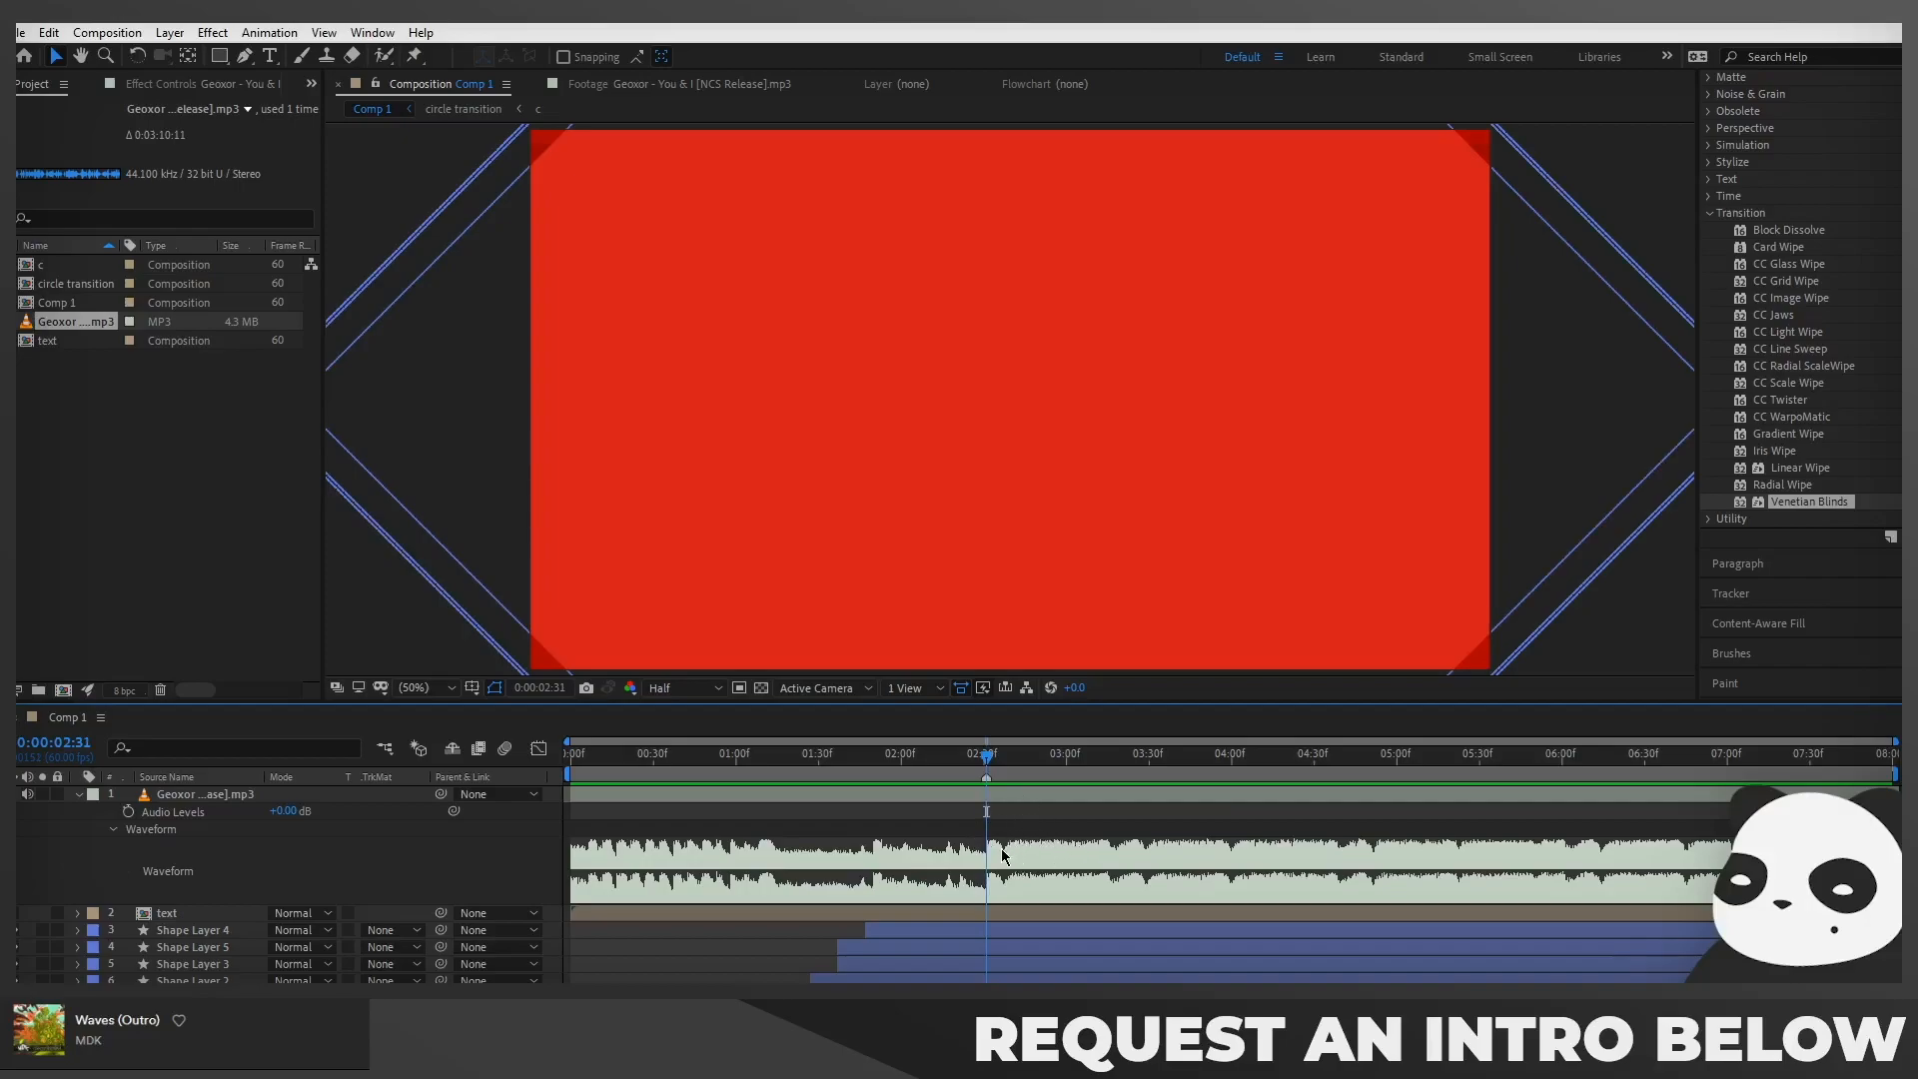
key("space")
mouse_move(1044, 777)
left_mouse_down()
mouse_move(1080, 783)
mouse_move(1047, 774)
left_mouse_up()
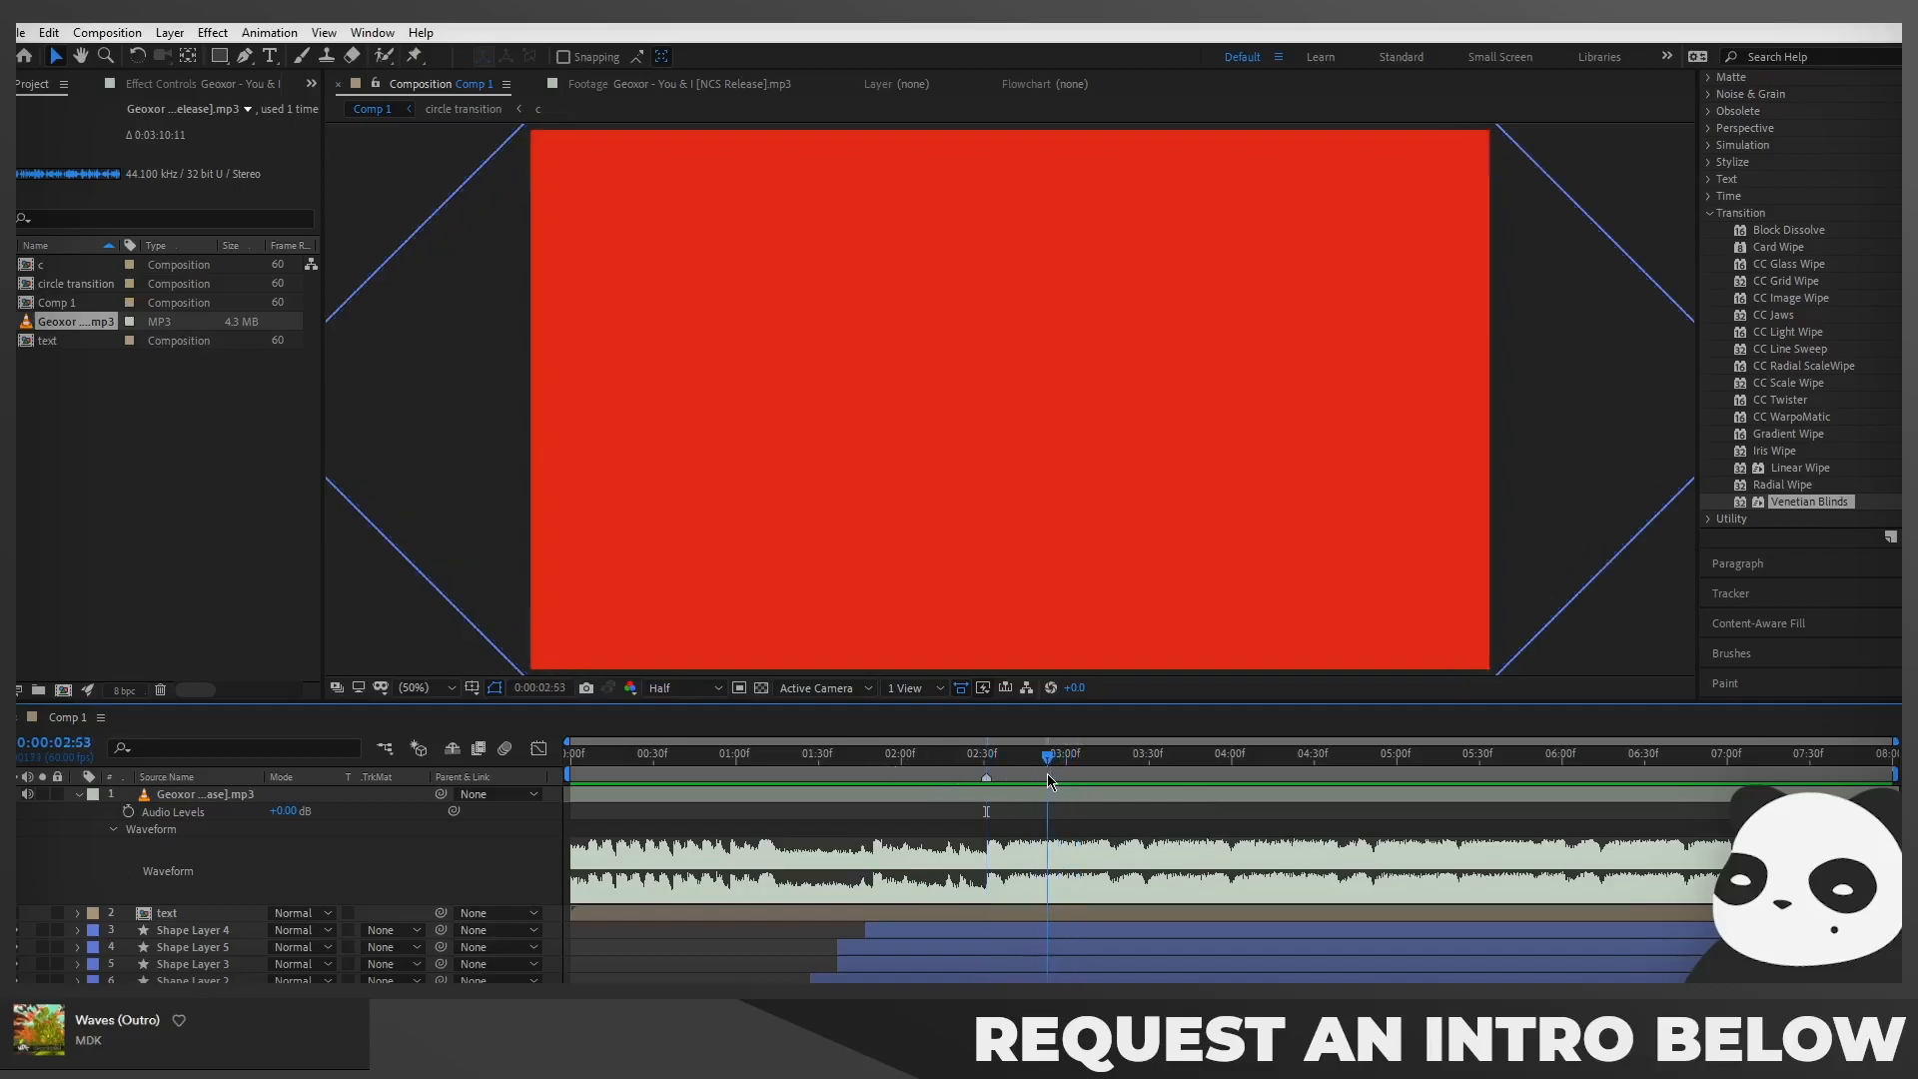
left_click(1099, 778)
key("KP_Multiply")
left_click_drag(1111, 769, 1130, 776)
key("KP_Multiply")
left_click_drag(1149, 774, 1213, 778)
key("KP_Multiply")
key("space")
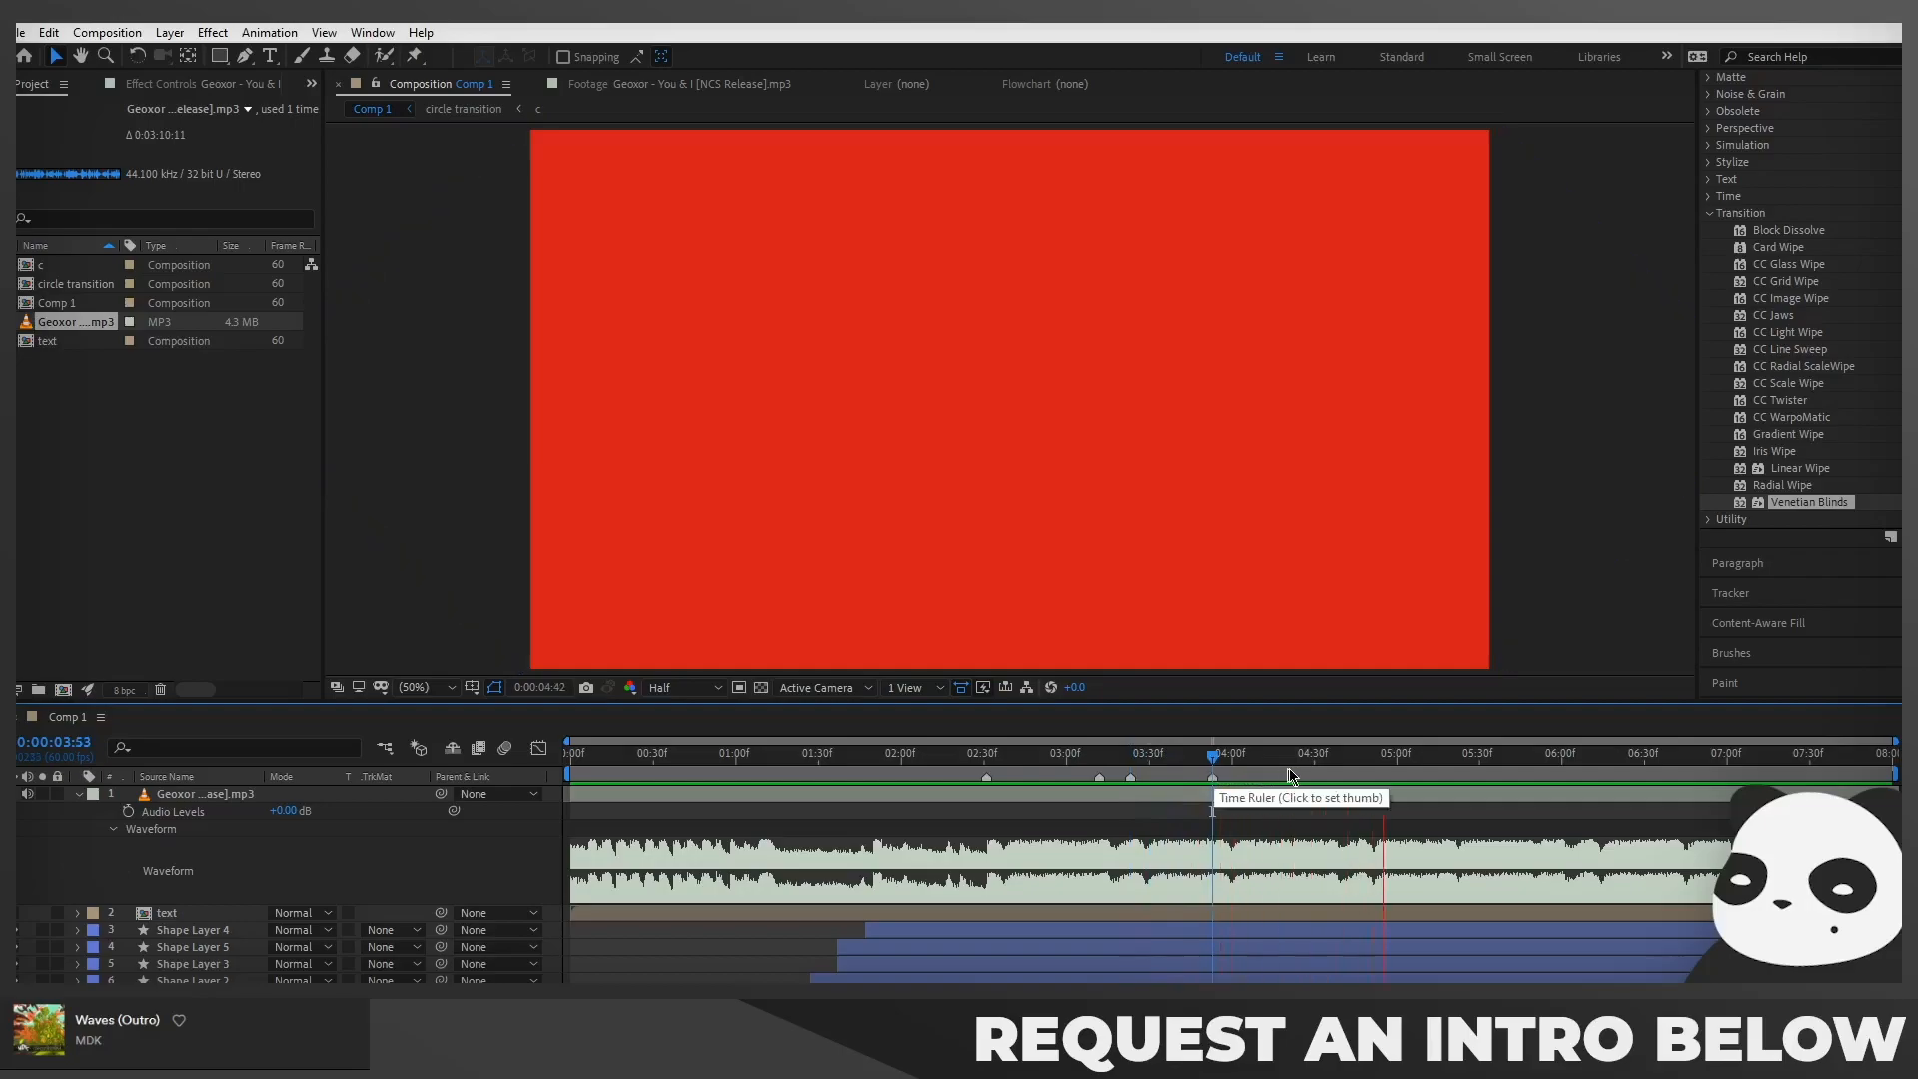
Add three more beat markers to the composition, starting at 0:00:04:35 and ending at 0:00:05:17
left_click(1328, 775)
key("KP_Multiply")
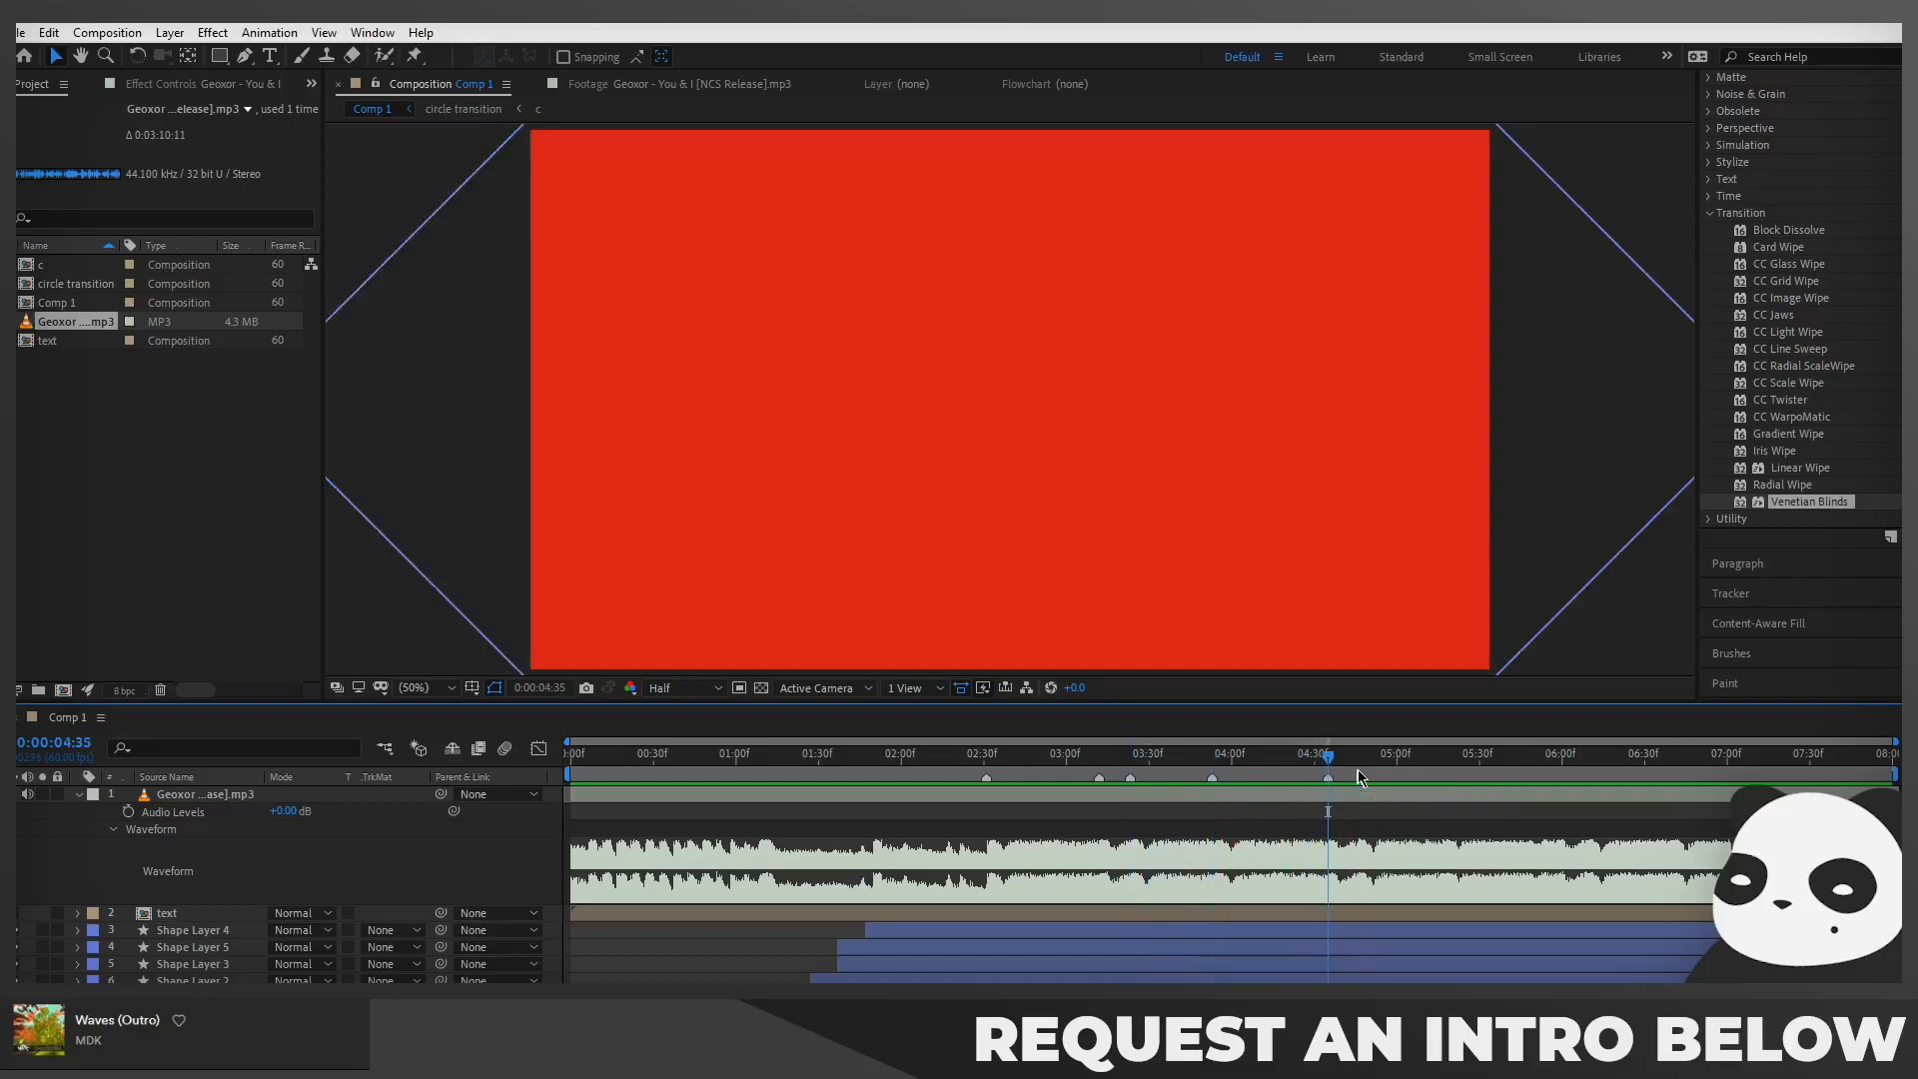
left_click(1358, 769)
key("KP_Multiply")
left_click(1355, 765)
left_click_drag(1355, 765, 1445, 767)
key("KP_Multiply")
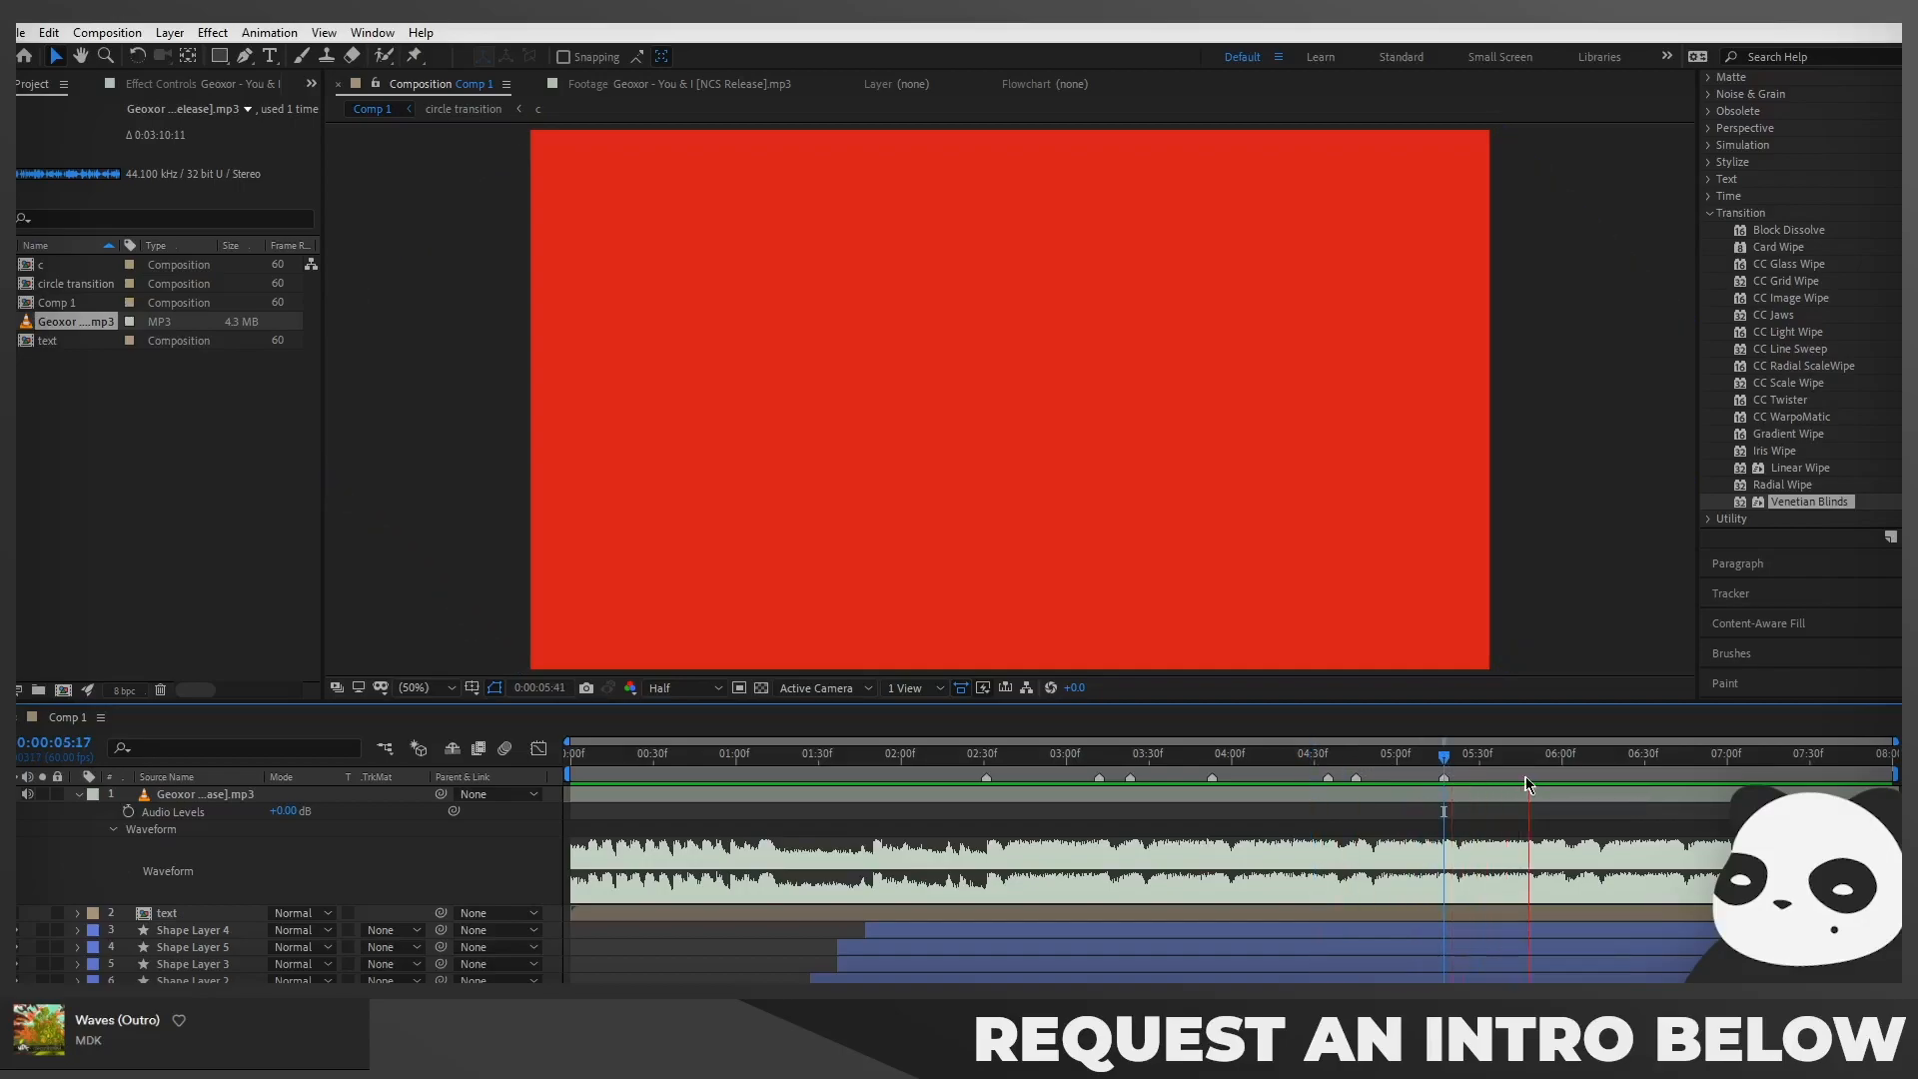
Add markers on the three beats after 0:00:05:17, with the last one at 0:00:06:39
left_click(1549, 768)
left_click_drag(1555, 771, 1565, 766)
key("KP_Multiply")
left_click(1588, 766)
left_click(1586, 766)
key("KP_Multiply")
left_click(1660, 770)
left_click(1669, 771)
key("KP_Multiply")
key("space")
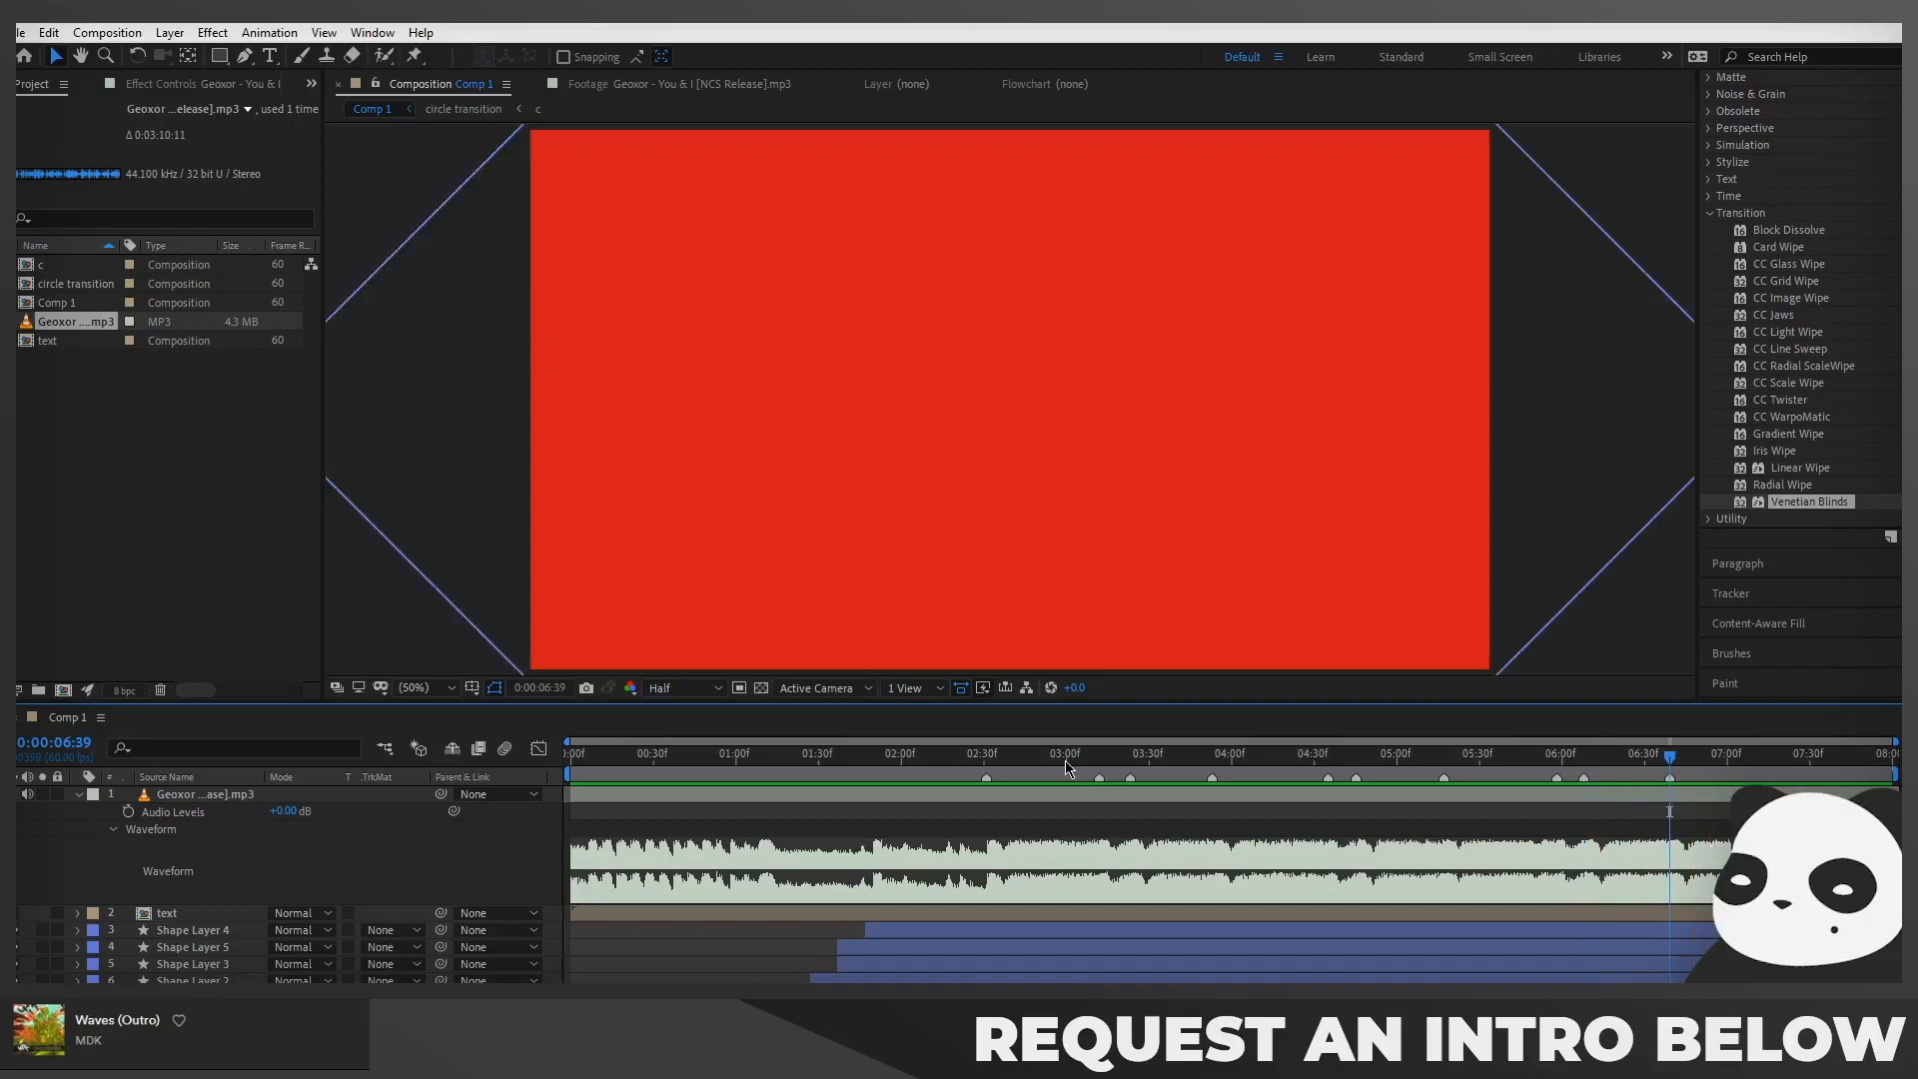
Return to the 0:00:02:31 marker, collapse the music waveform, and turn on the visibility of the text layer
left_click(962, 764)
left_click_drag(966, 792, 986, 821)
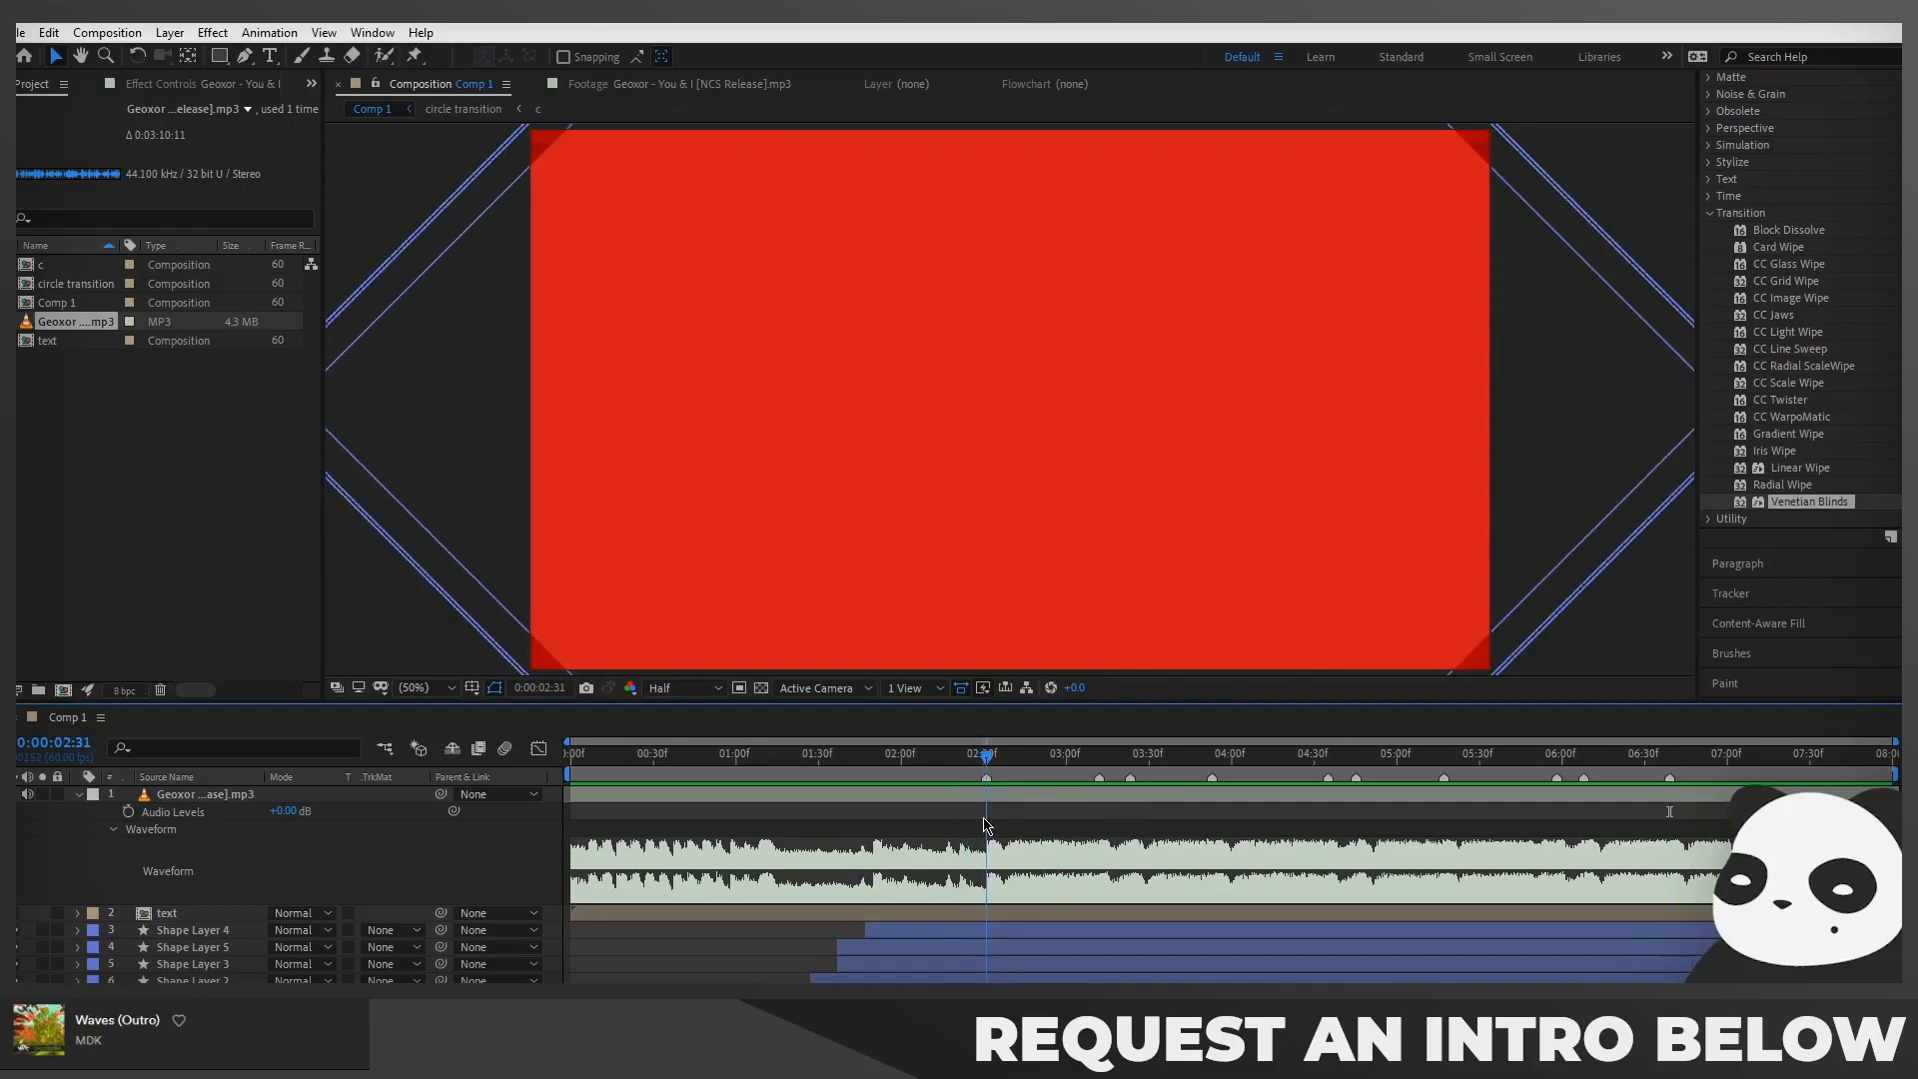
left_click(113, 830)
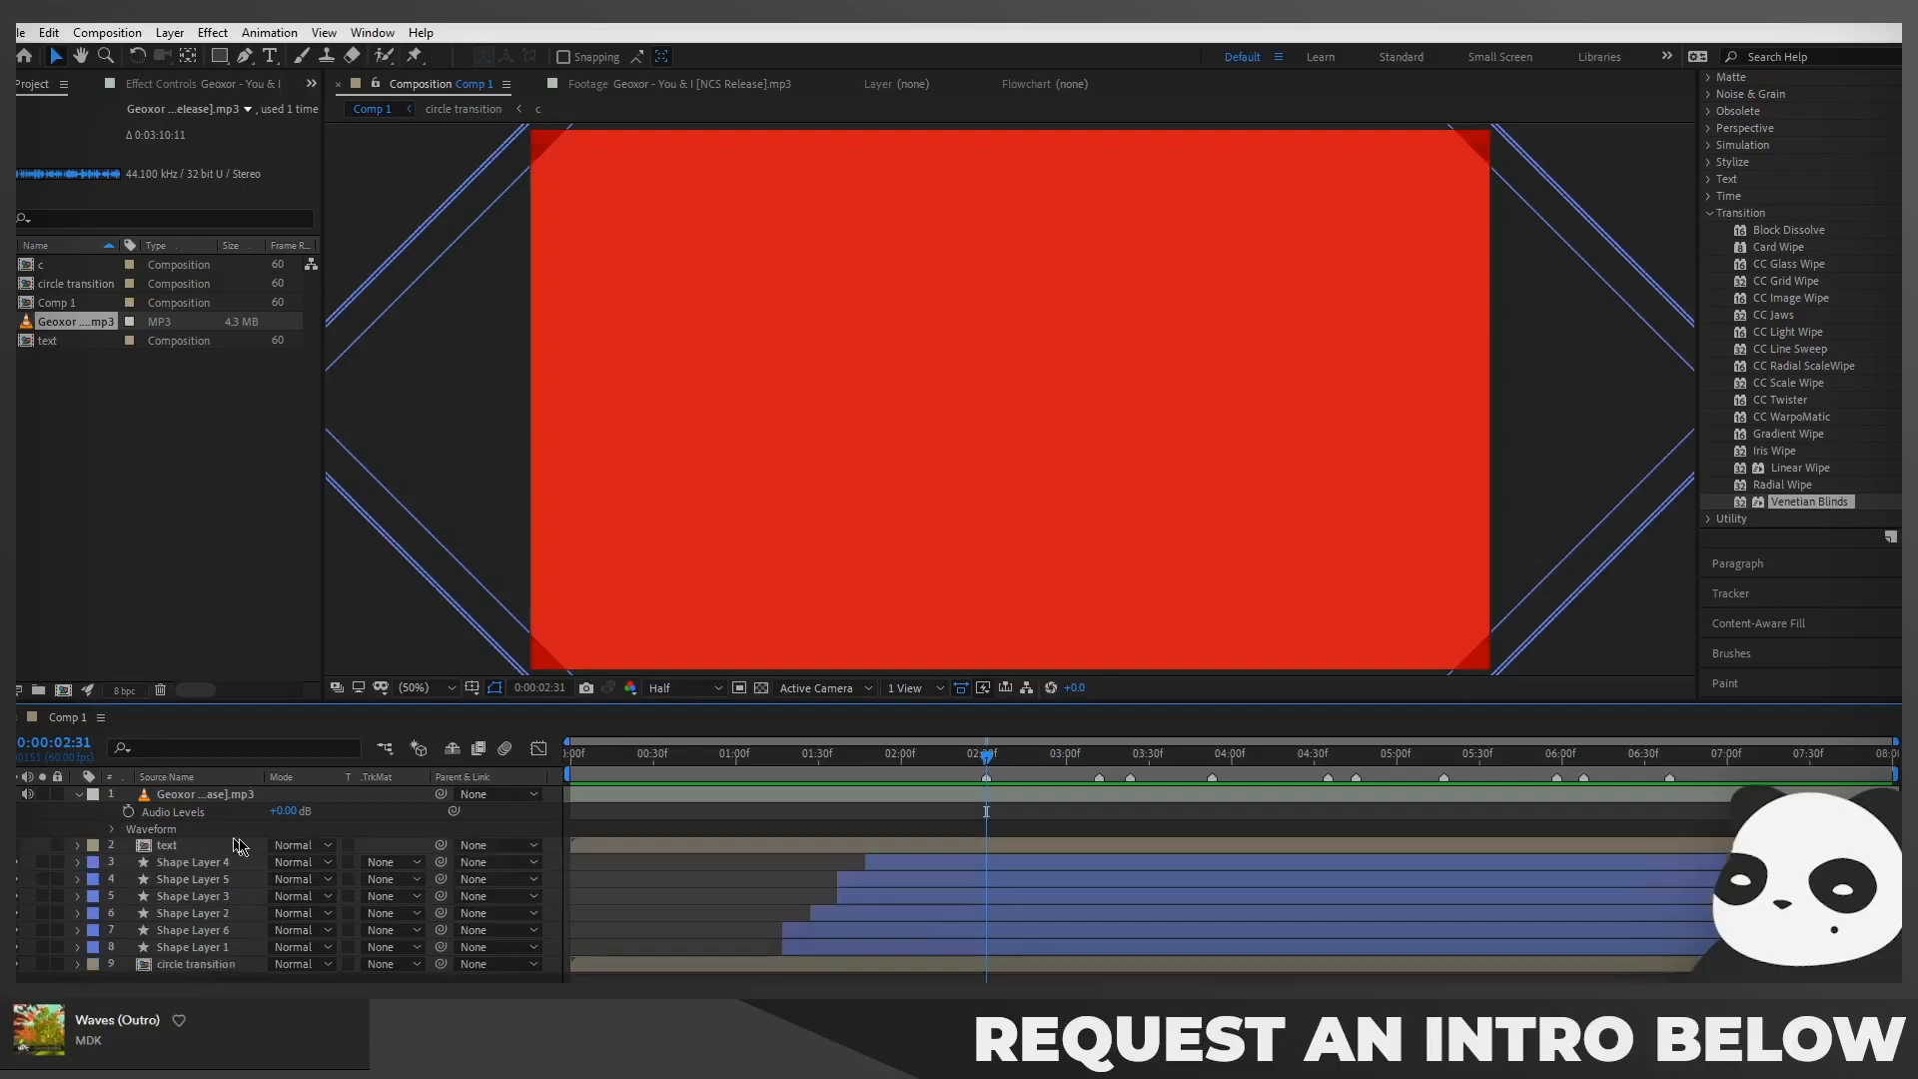
left_click(19, 845)
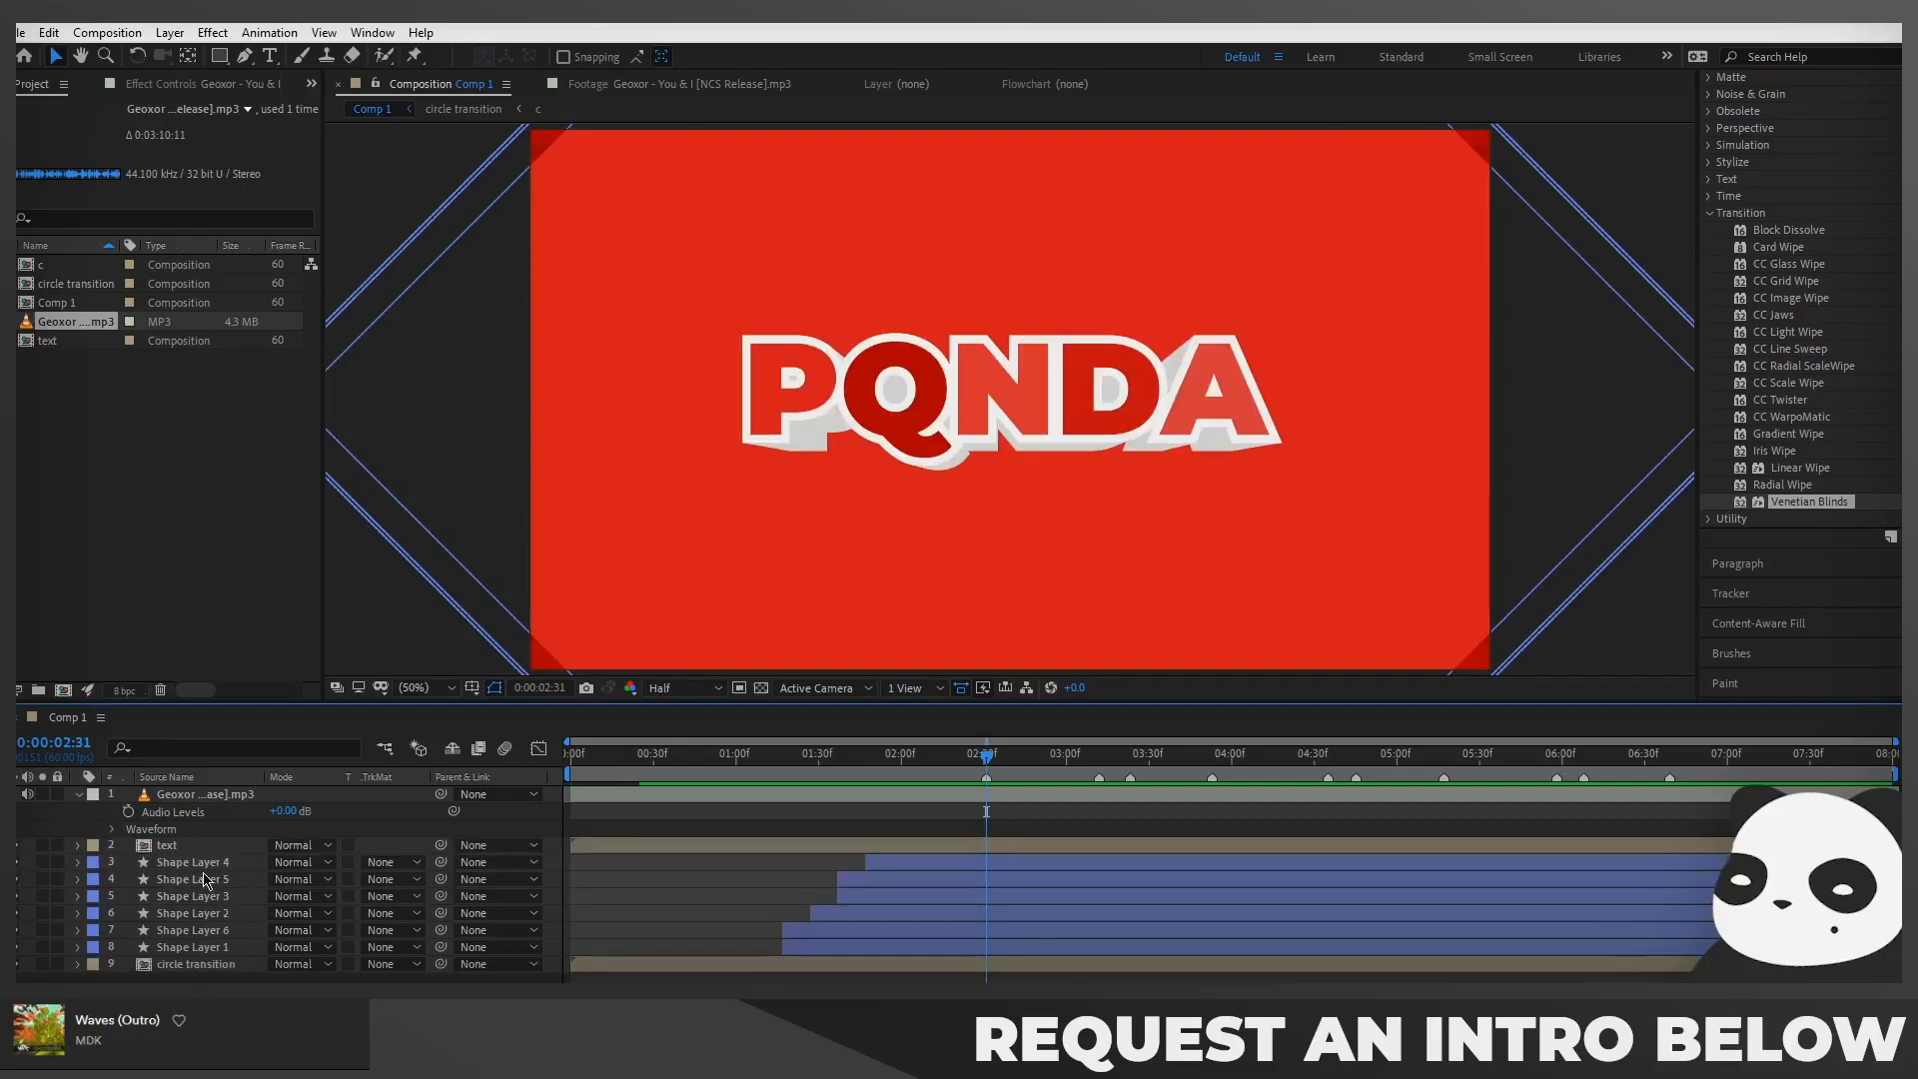
Create a new empty shape layer directly above Shape Layer 4, beneath the text layer
left_click(170, 849)
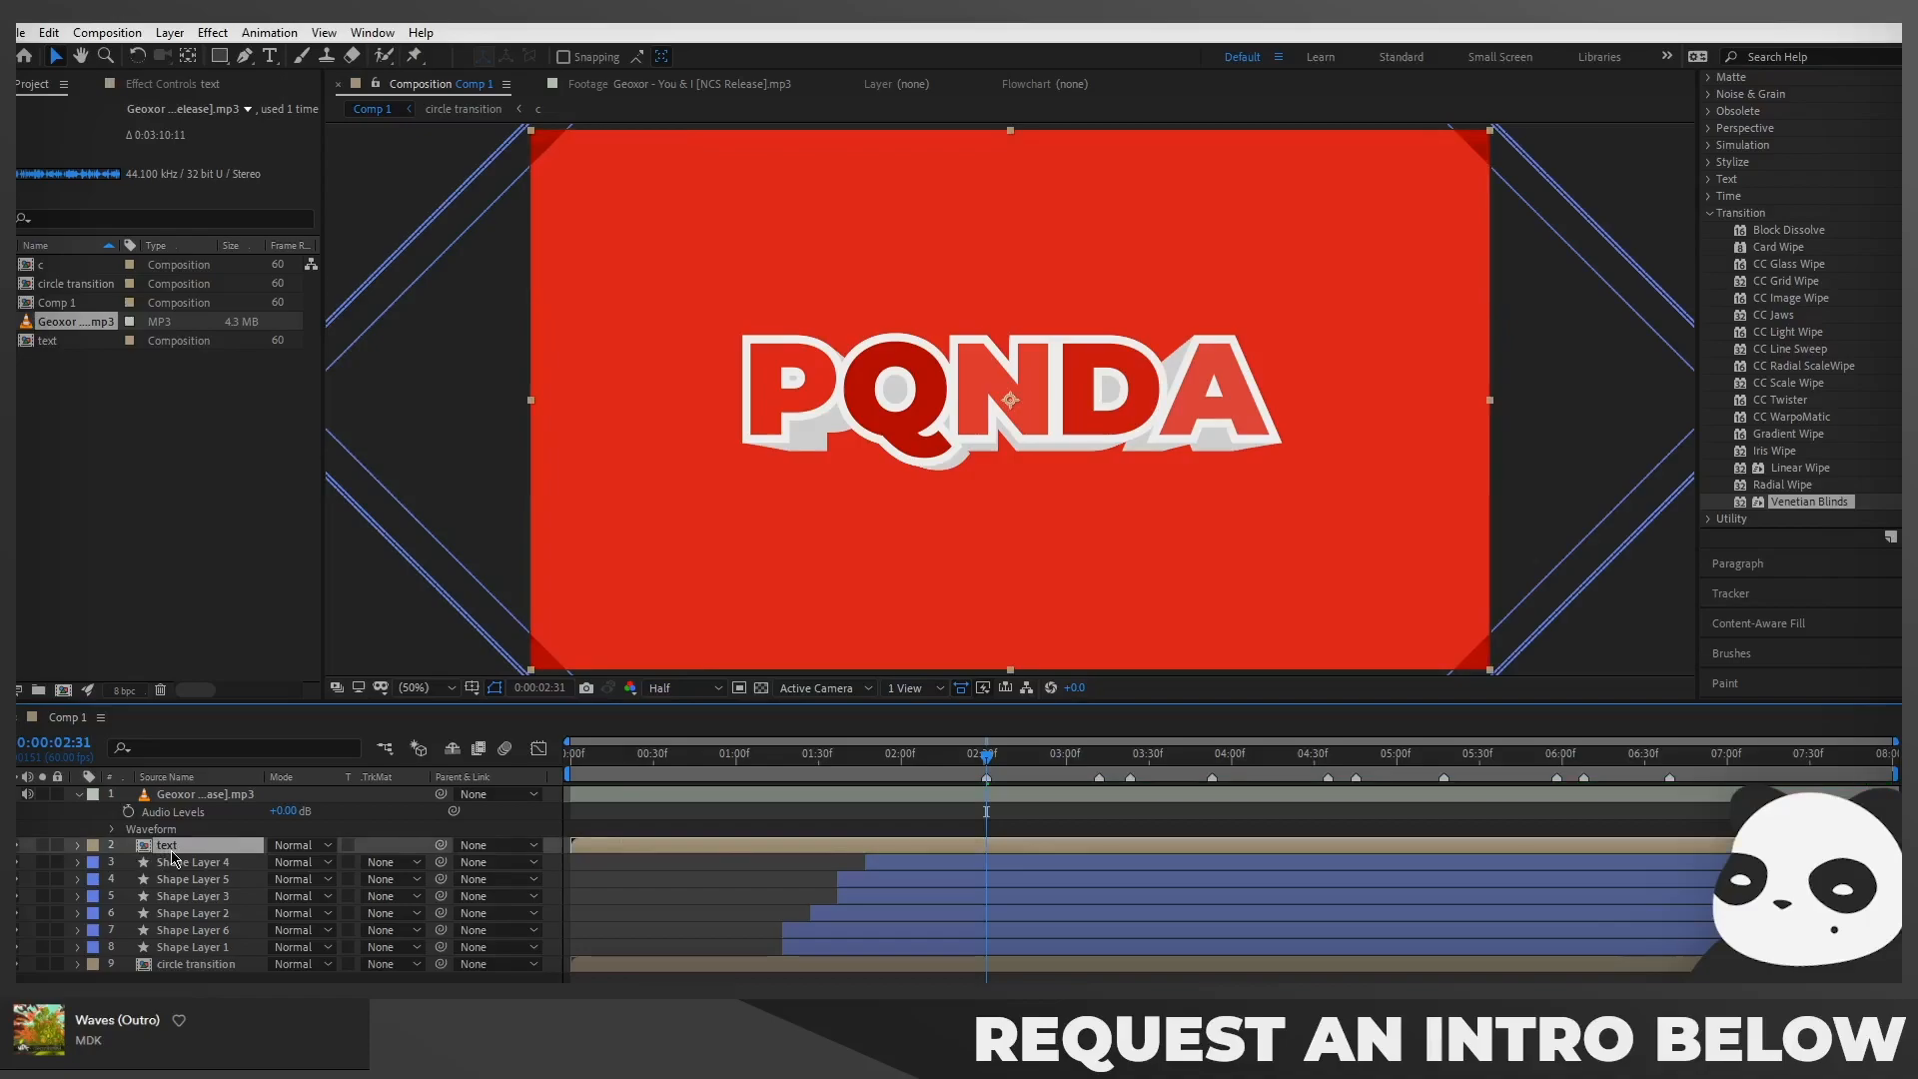
left_click(192, 863)
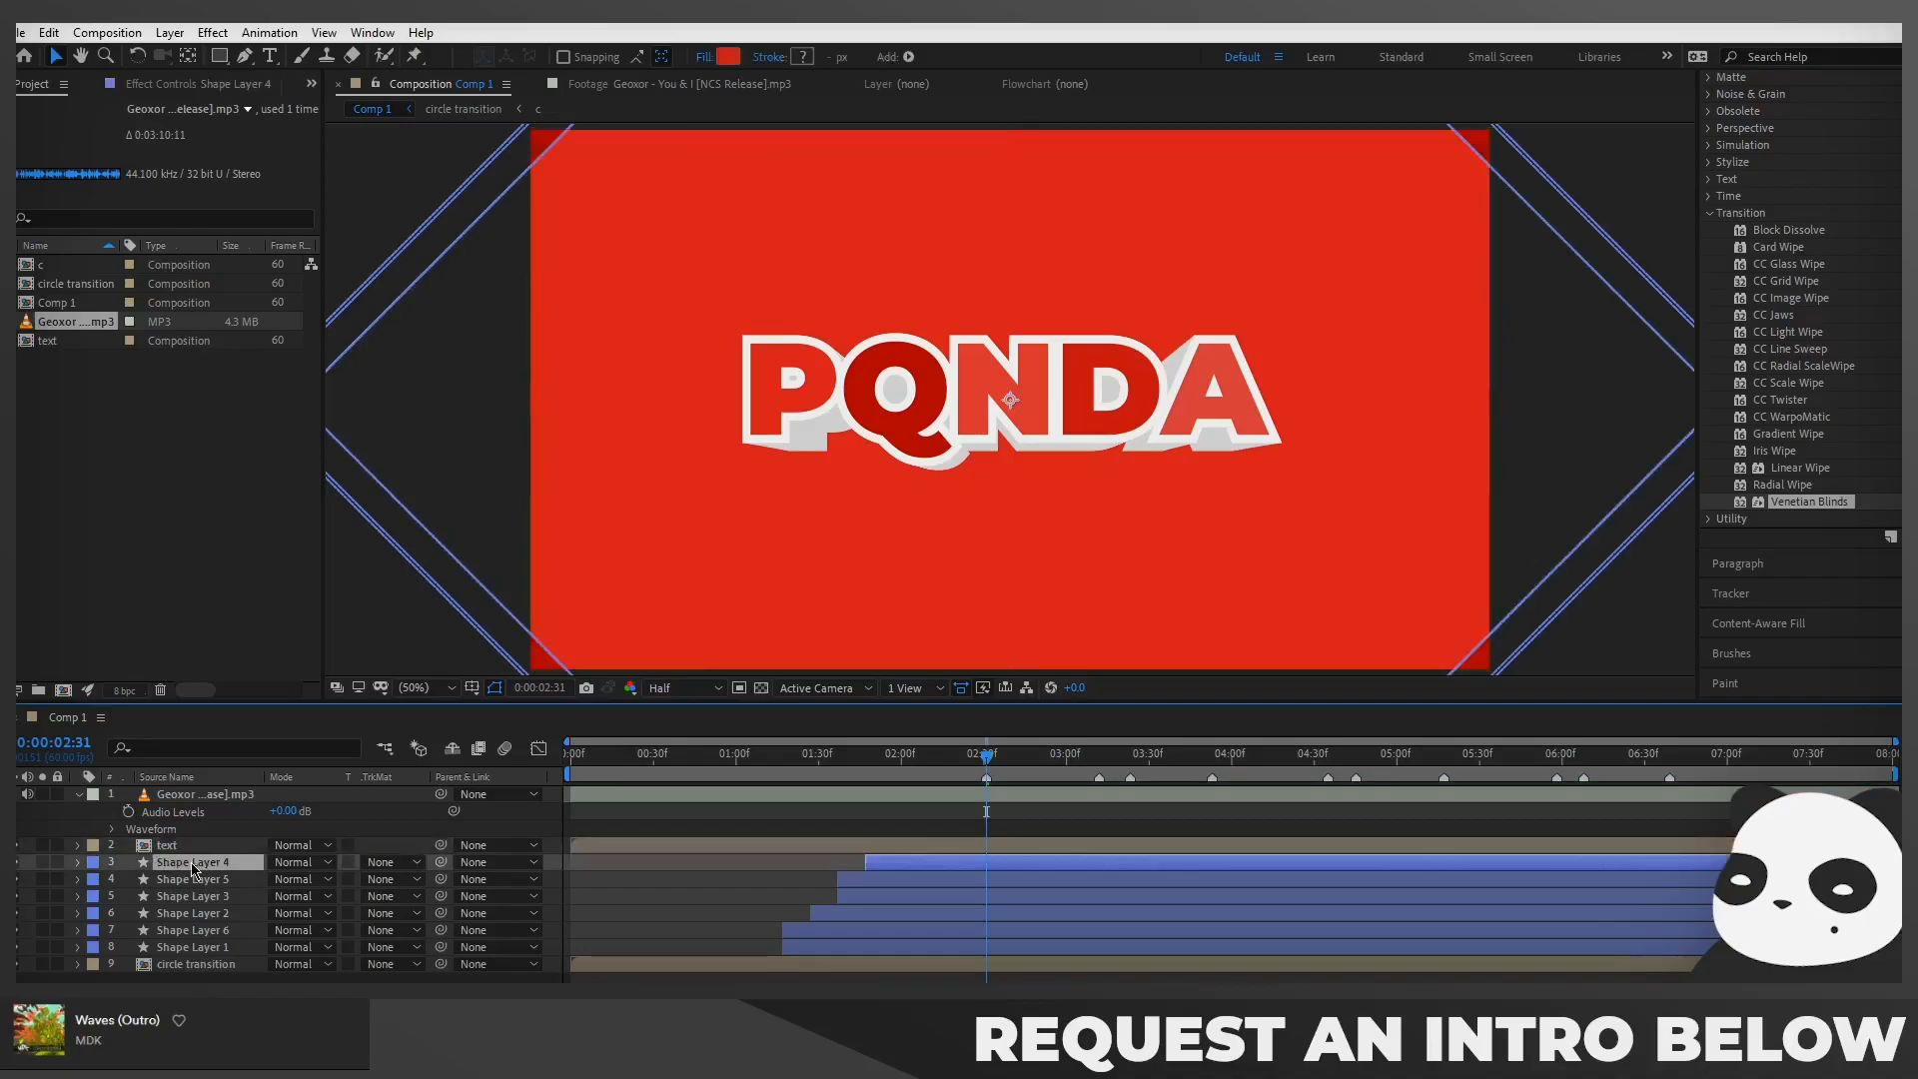
right_click(224, 944)
mouse_move(339, 793)
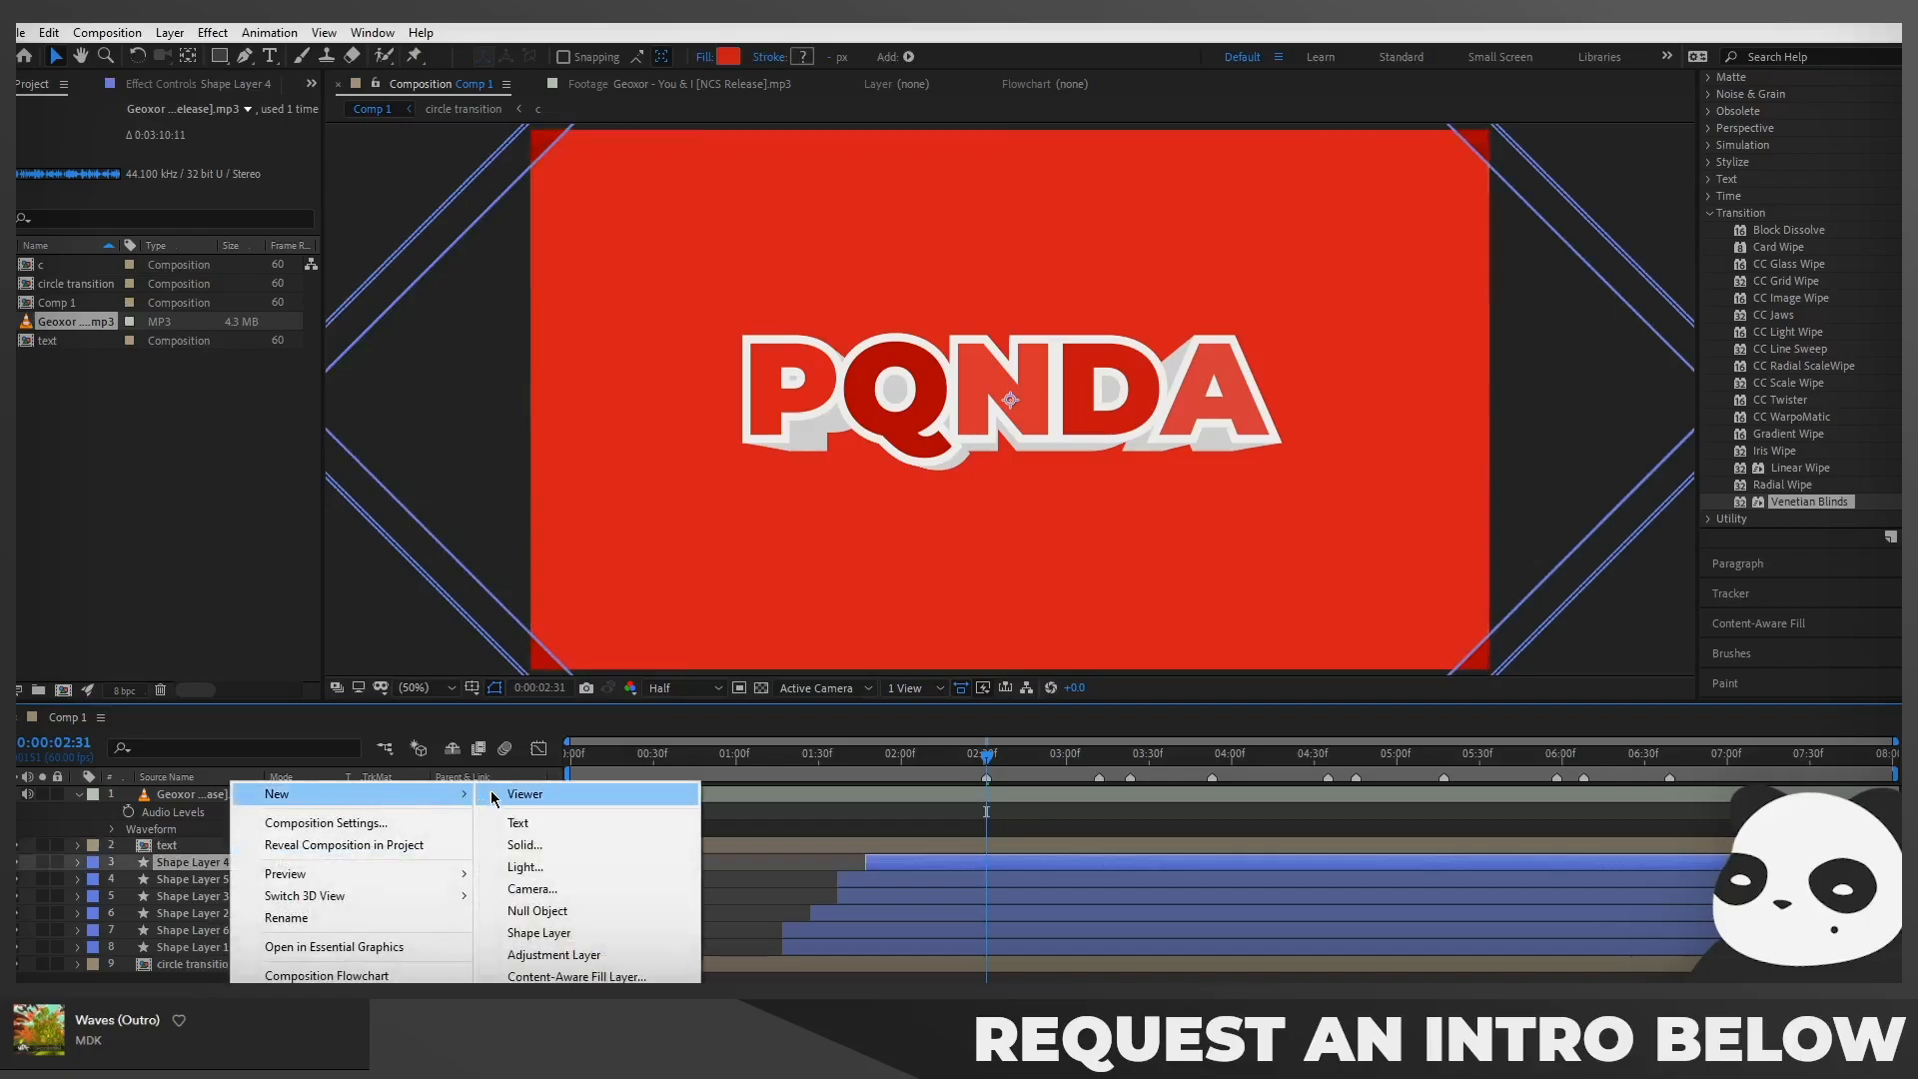
left_click(558, 932)
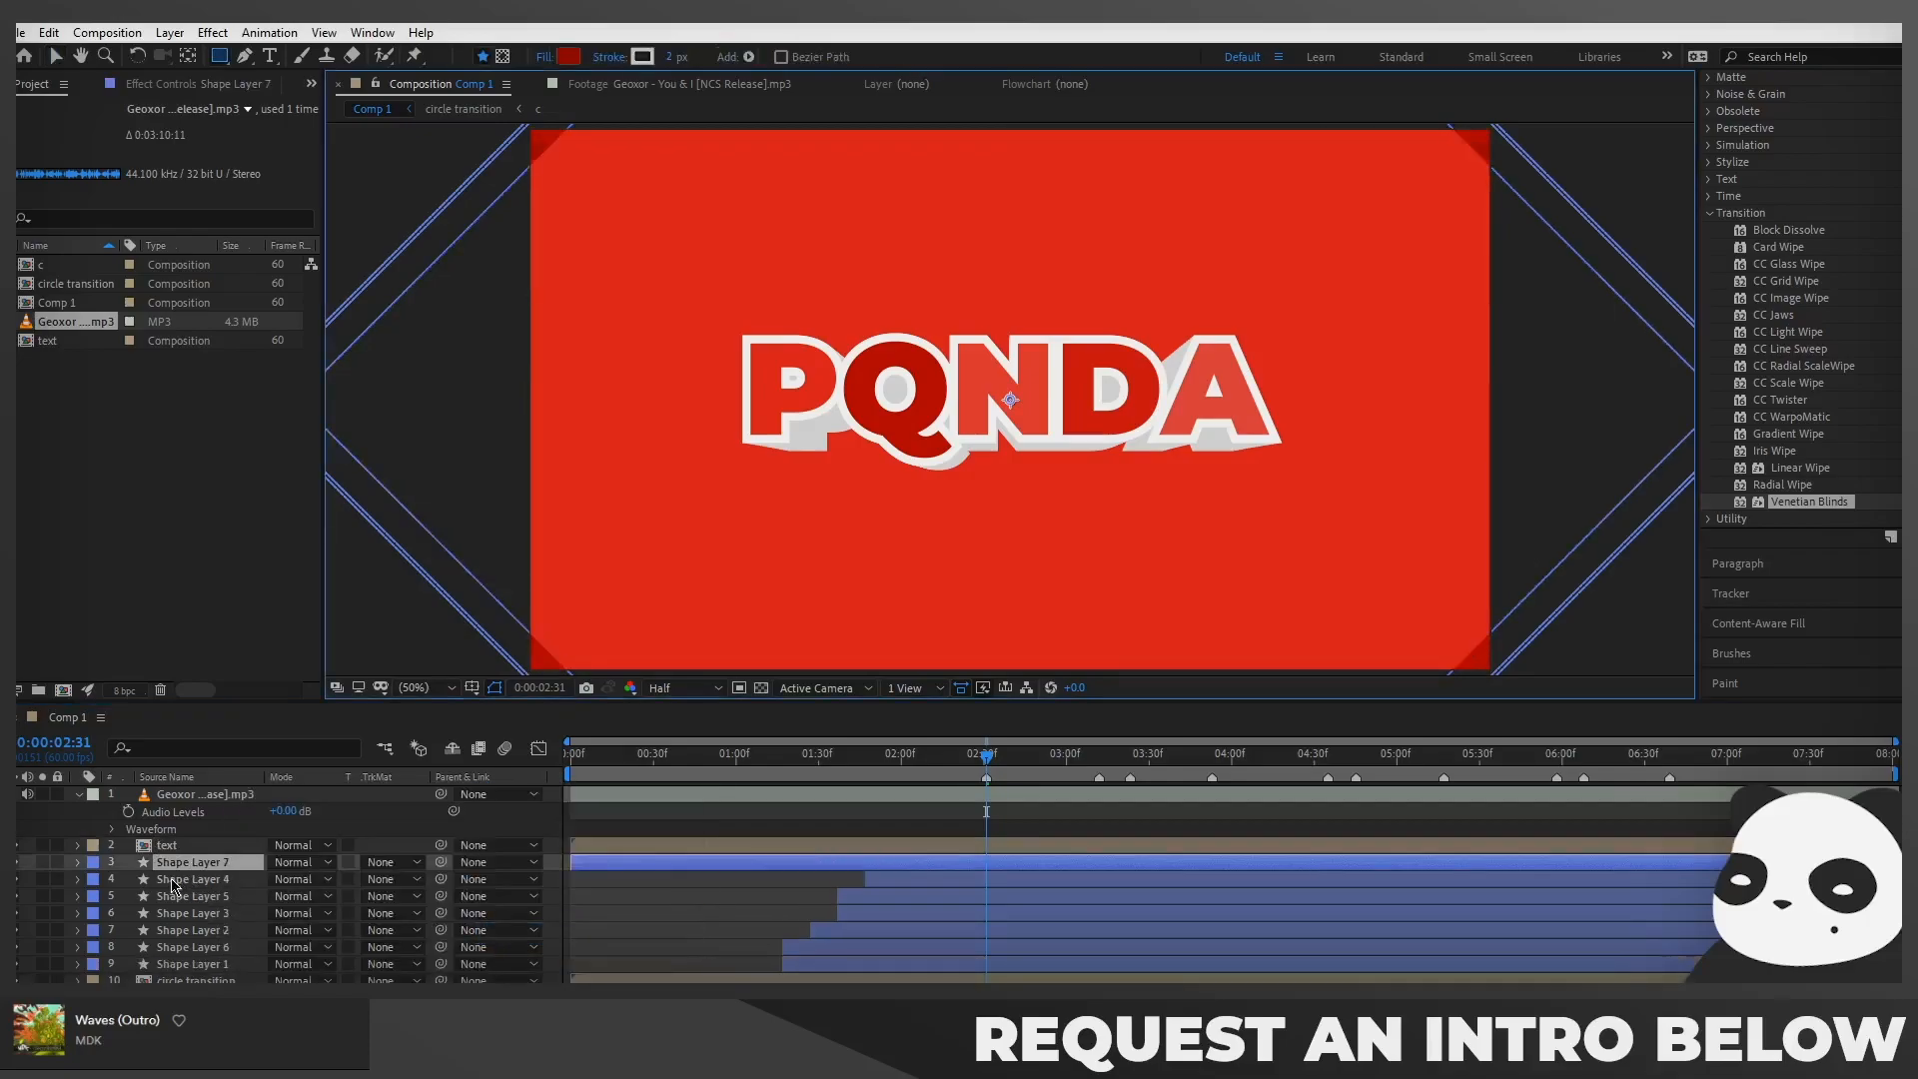